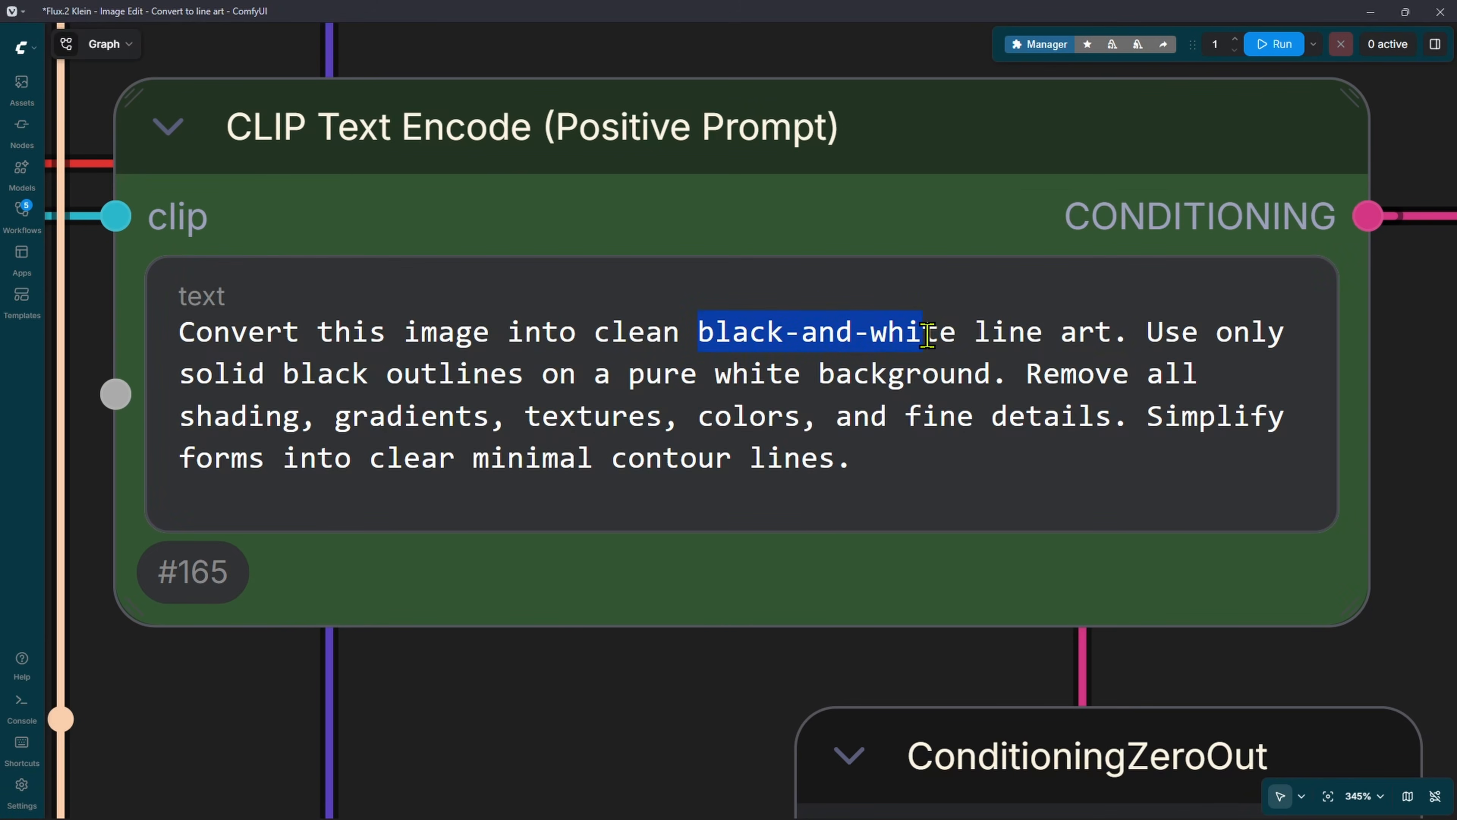
- Review the positive prompt's line-art wording and the Markdown note's links for the diffusion model, text encoder and VAE
{"action": "left_click_drag", "start_coordinate": [928, 333], "coordinate": [1111, 336]}
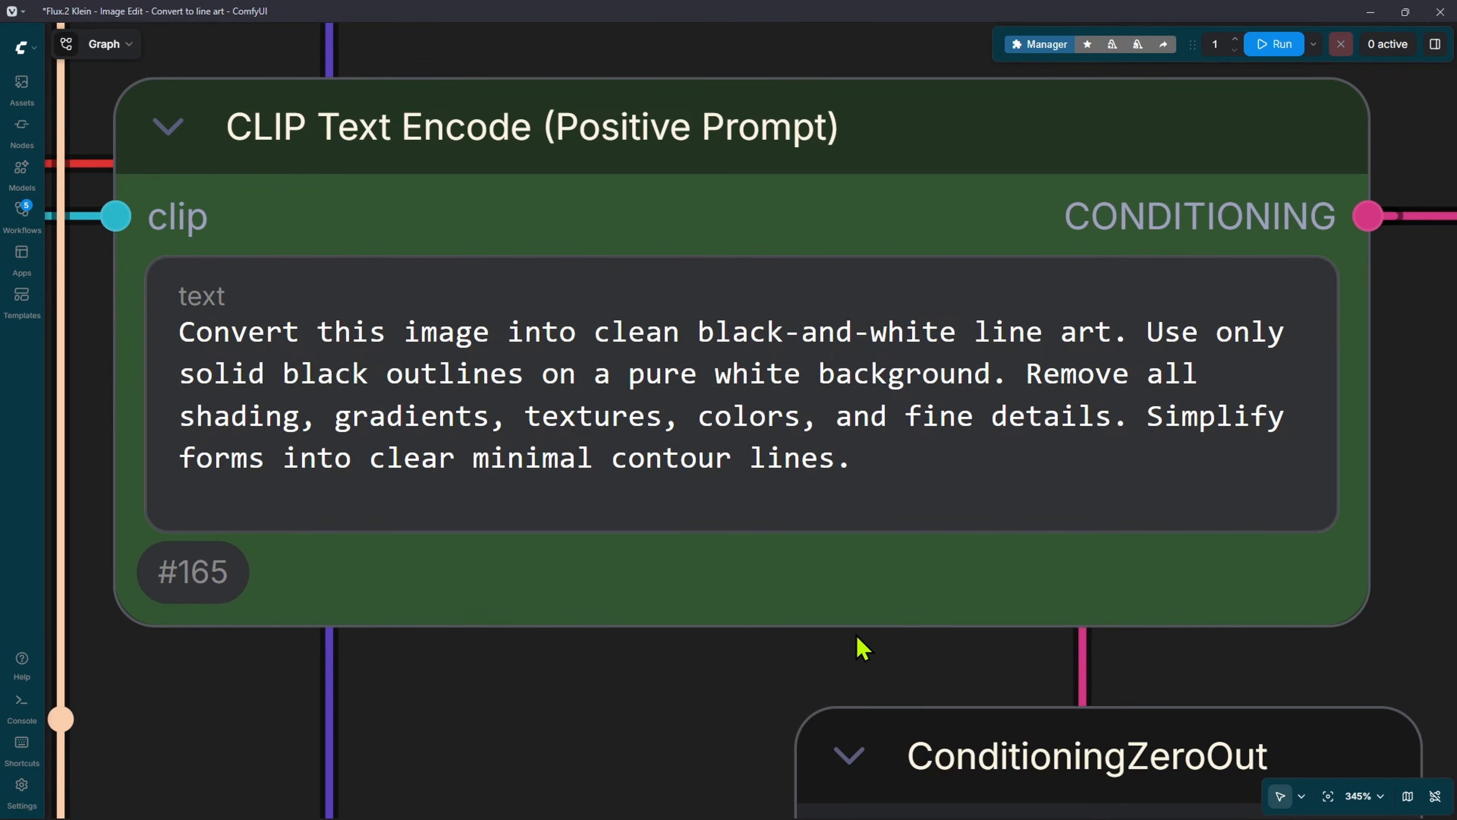
{"action": "scroll", "coordinate": [828, 621], "scroll_direction": "down", "scroll_amount": 12}
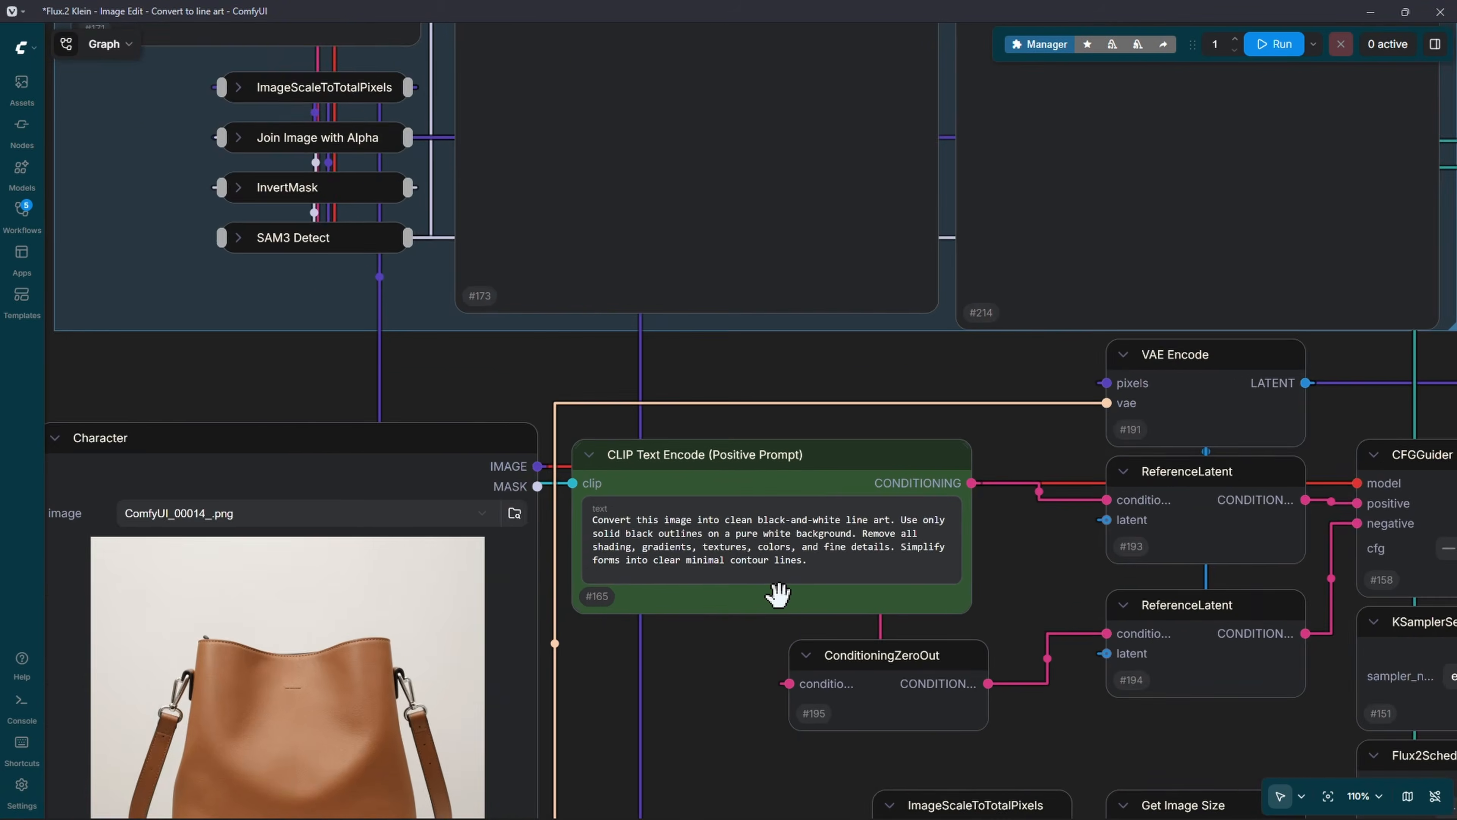
{"action": "scroll", "coordinate": [797, 533], "scroll_direction": "down", "scroll_amount": 7}
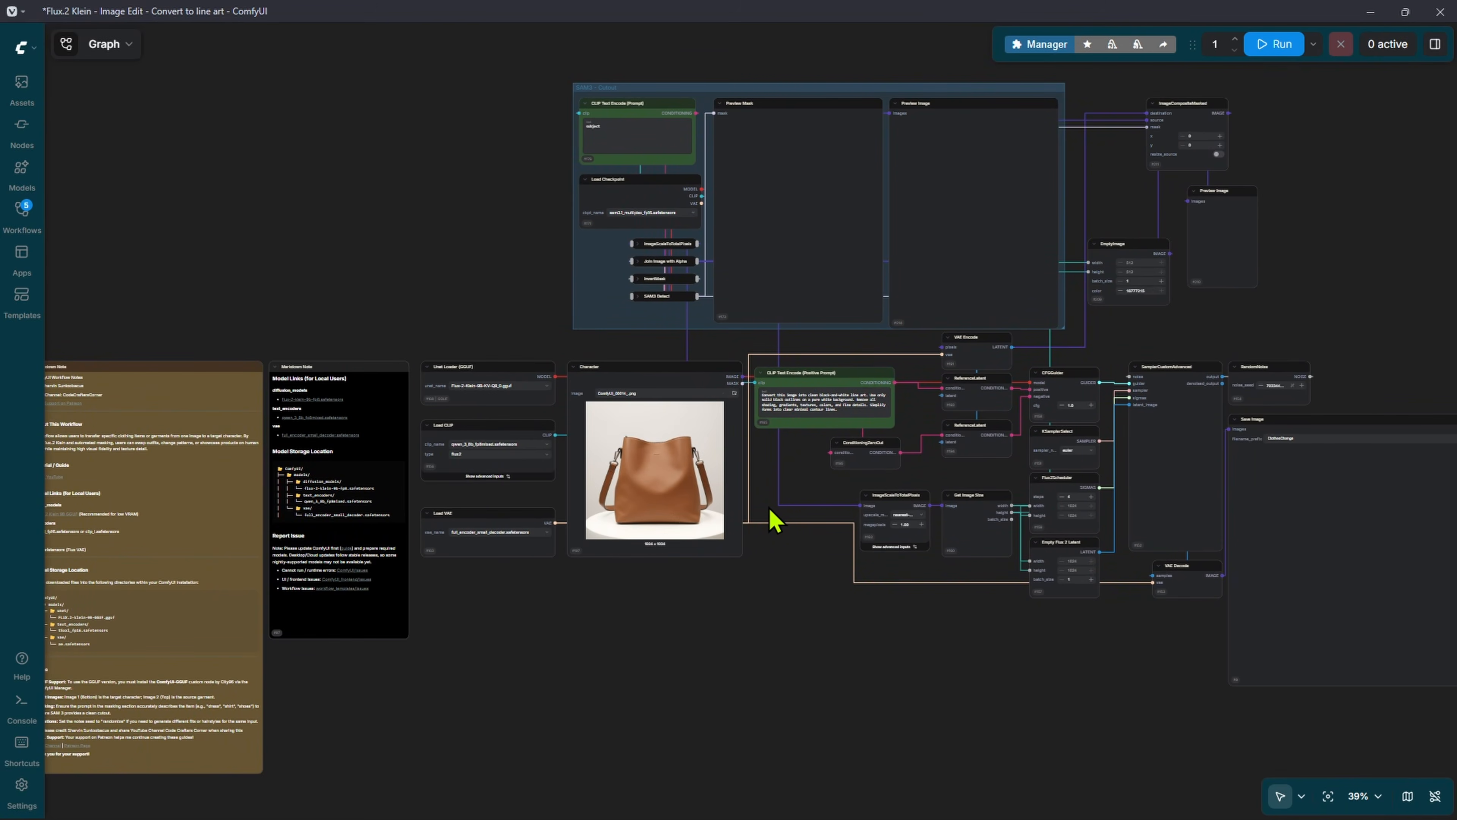
{"action": "scroll", "coordinate": [440, 342], "scroll_direction": "up", "scroll_amount": 7}
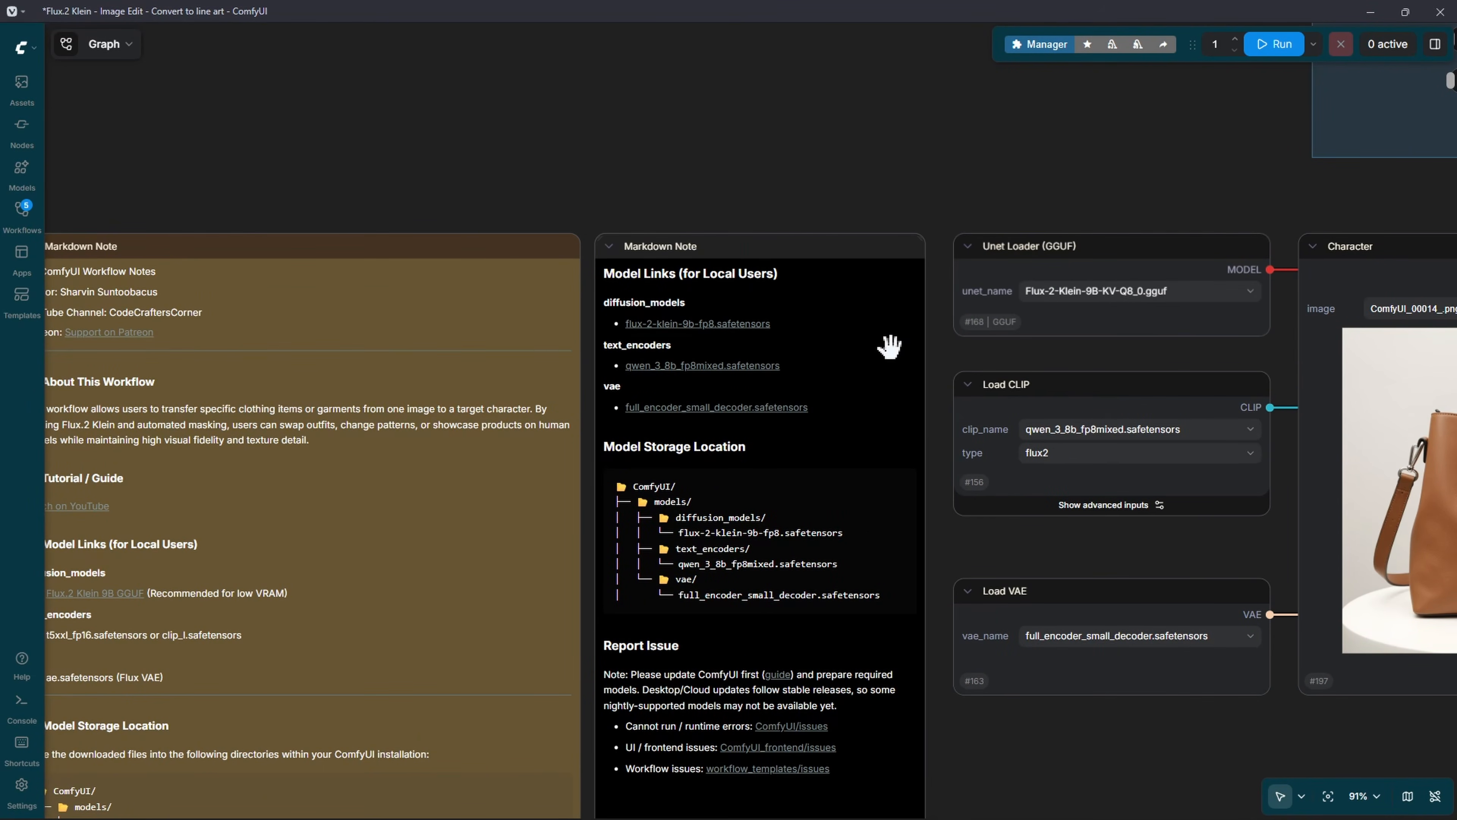
{"action": "scroll", "coordinate": [895, 230], "scroll_direction": "up", "scroll_amount": 4}
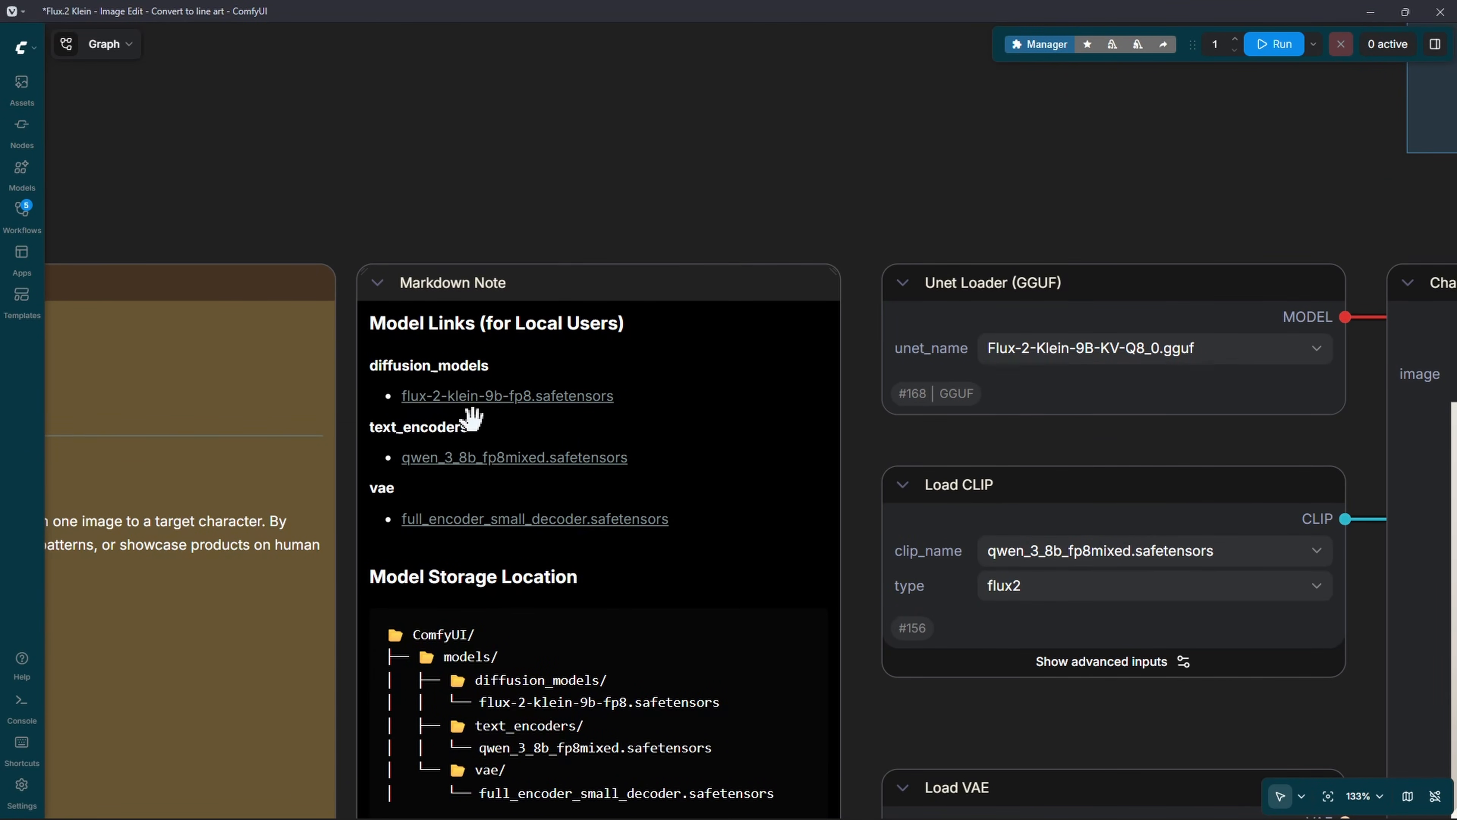
{"action": "scroll", "coordinate": [480, 416], "scroll_direction": "up", "scroll_amount": 6}
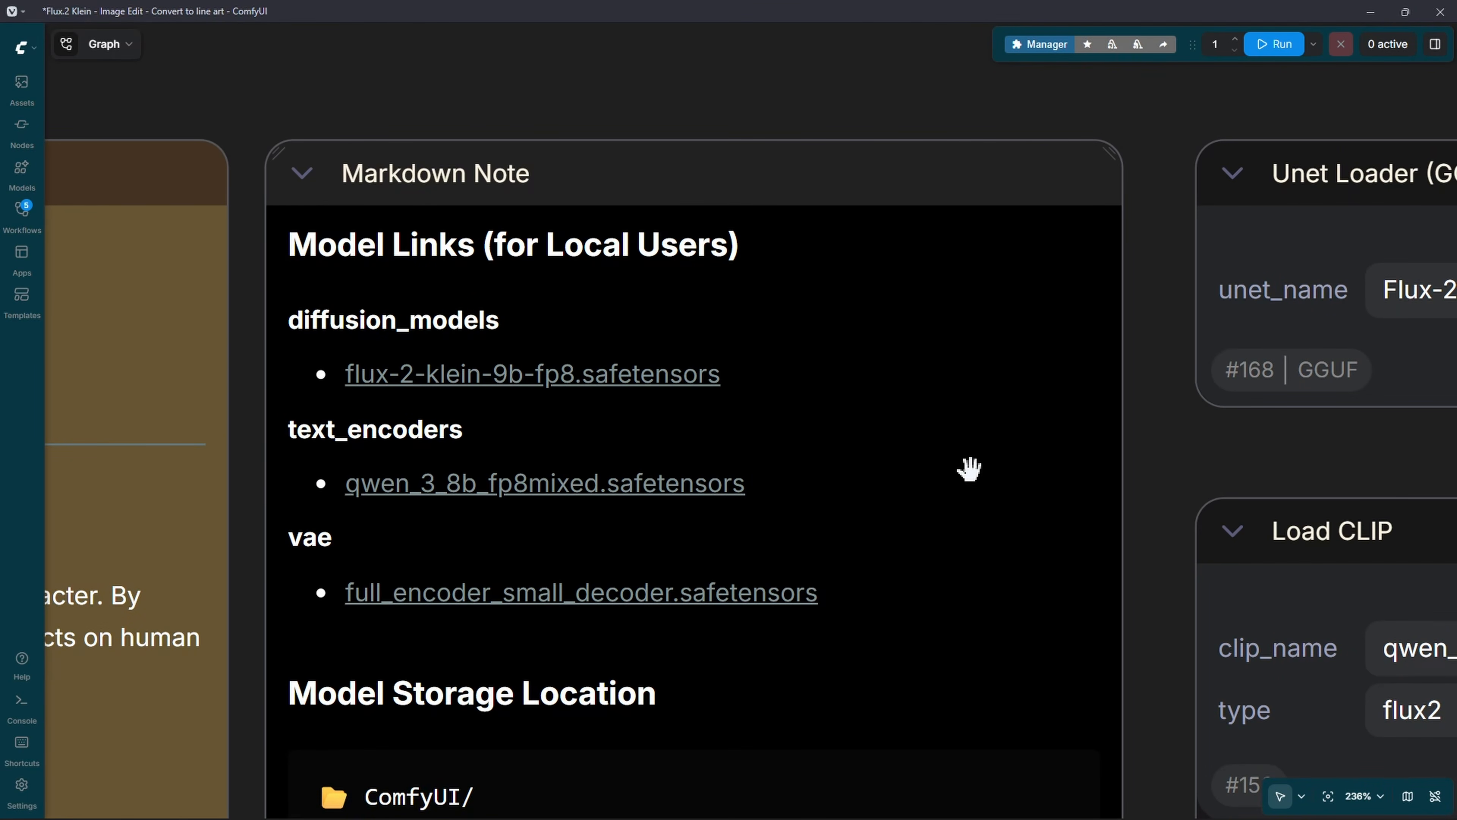
{"action": "scroll", "coordinate": [966, 468], "scroll_direction": "down", "scroll_amount": 13}
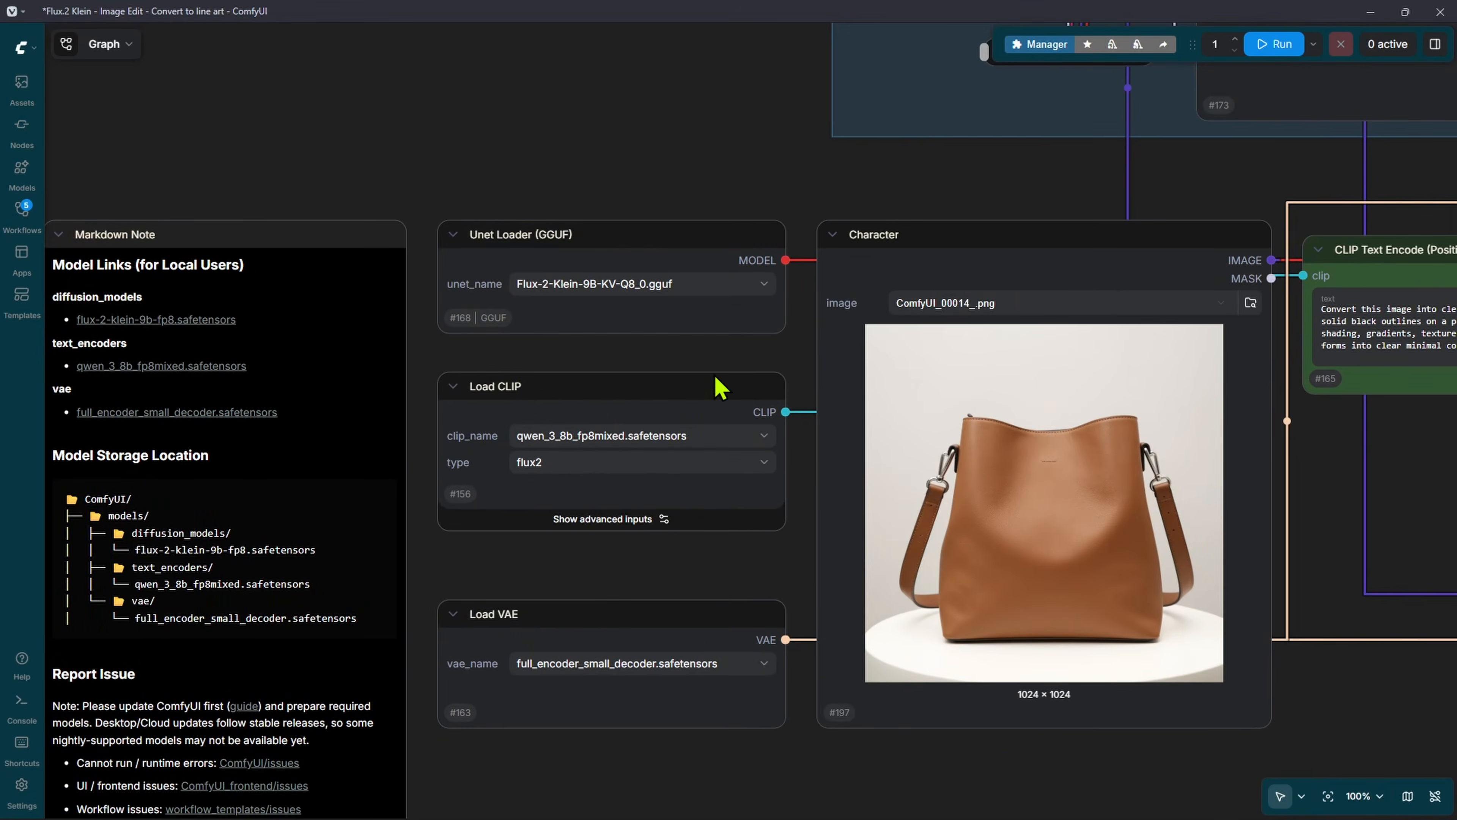
{"action": "scroll", "coordinate": [975, 505], "scroll_direction": "down", "scroll_amount": 4}
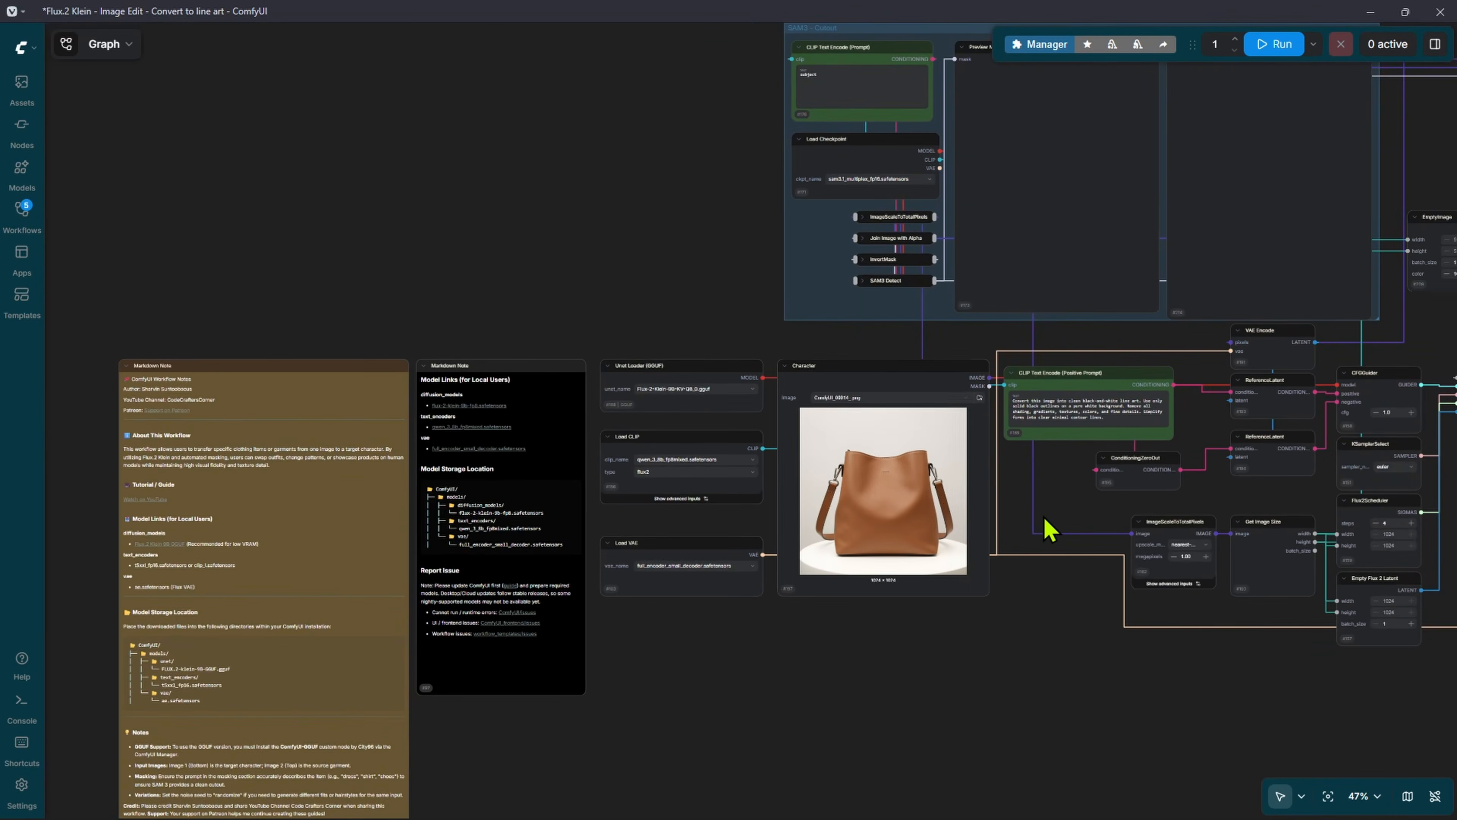
- Run the line-art workflow on the brown handbag image loaded in the Character node
{"action": "left_click_drag", "start_coordinate": [1048, 528], "coordinate": [666, 492]}
{"action": "scroll", "coordinate": [665, 493], "scroll_direction": "down", "scroll_amount": 3}
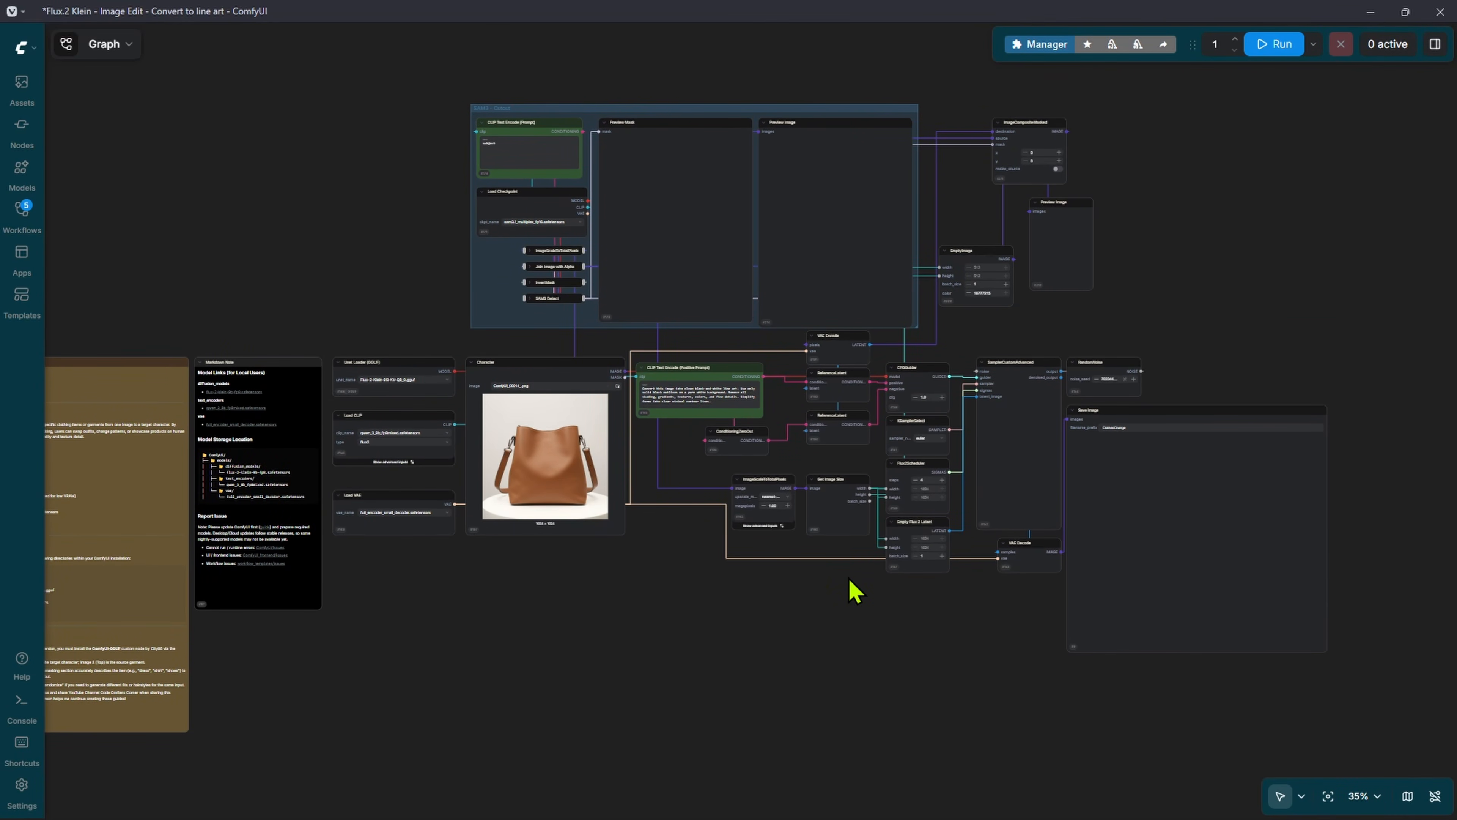
{"action": "scroll", "coordinate": [585, 525], "scroll_direction": "up", "scroll_amount": 4}
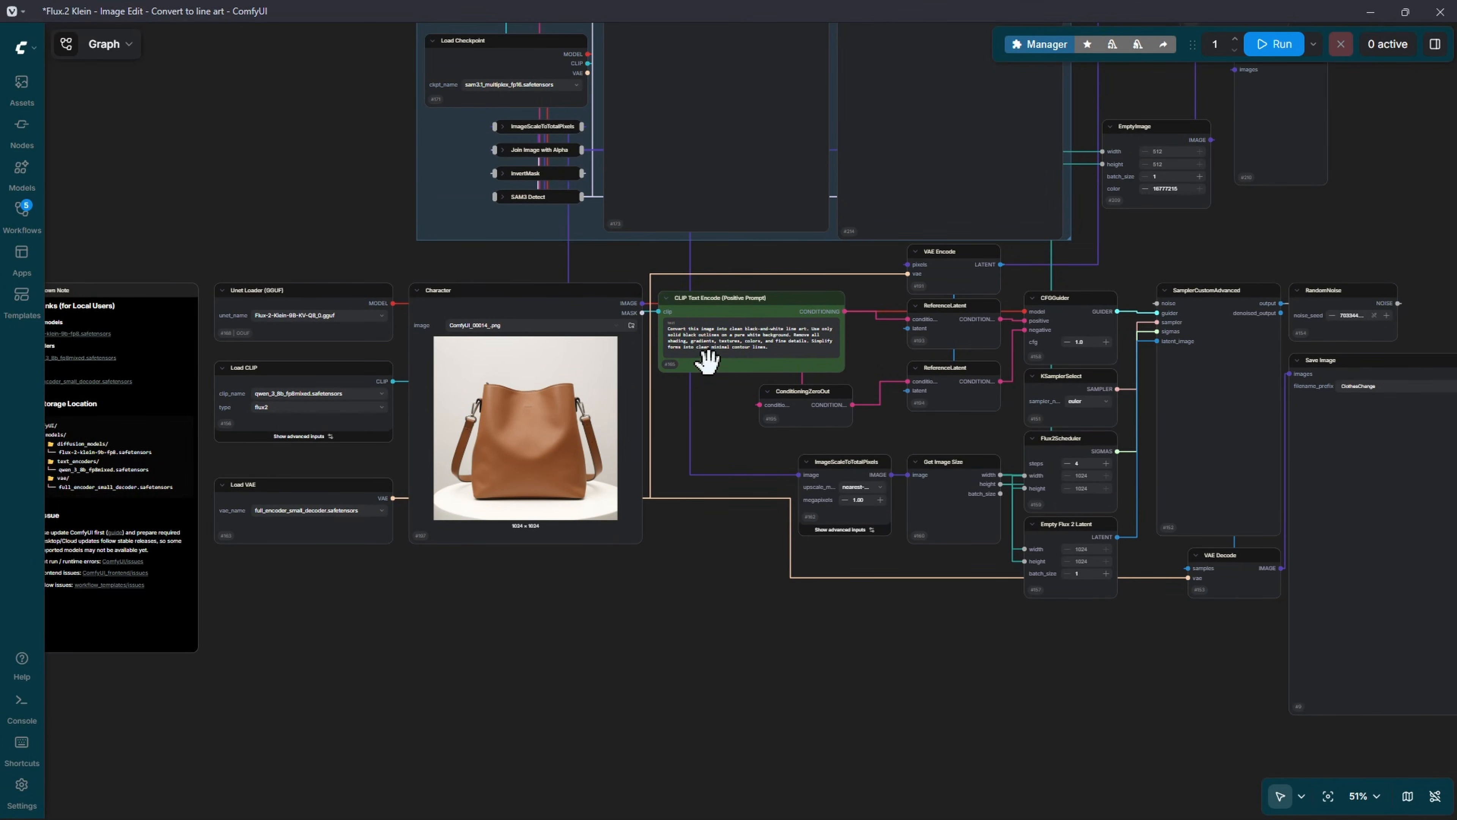
{"action": "left_click_drag", "start_coordinate": [521, 592], "coordinate": [774, 628]}
{"action": "scroll", "coordinate": [774, 628], "scroll_direction": "down", "scroll_amount": 6}
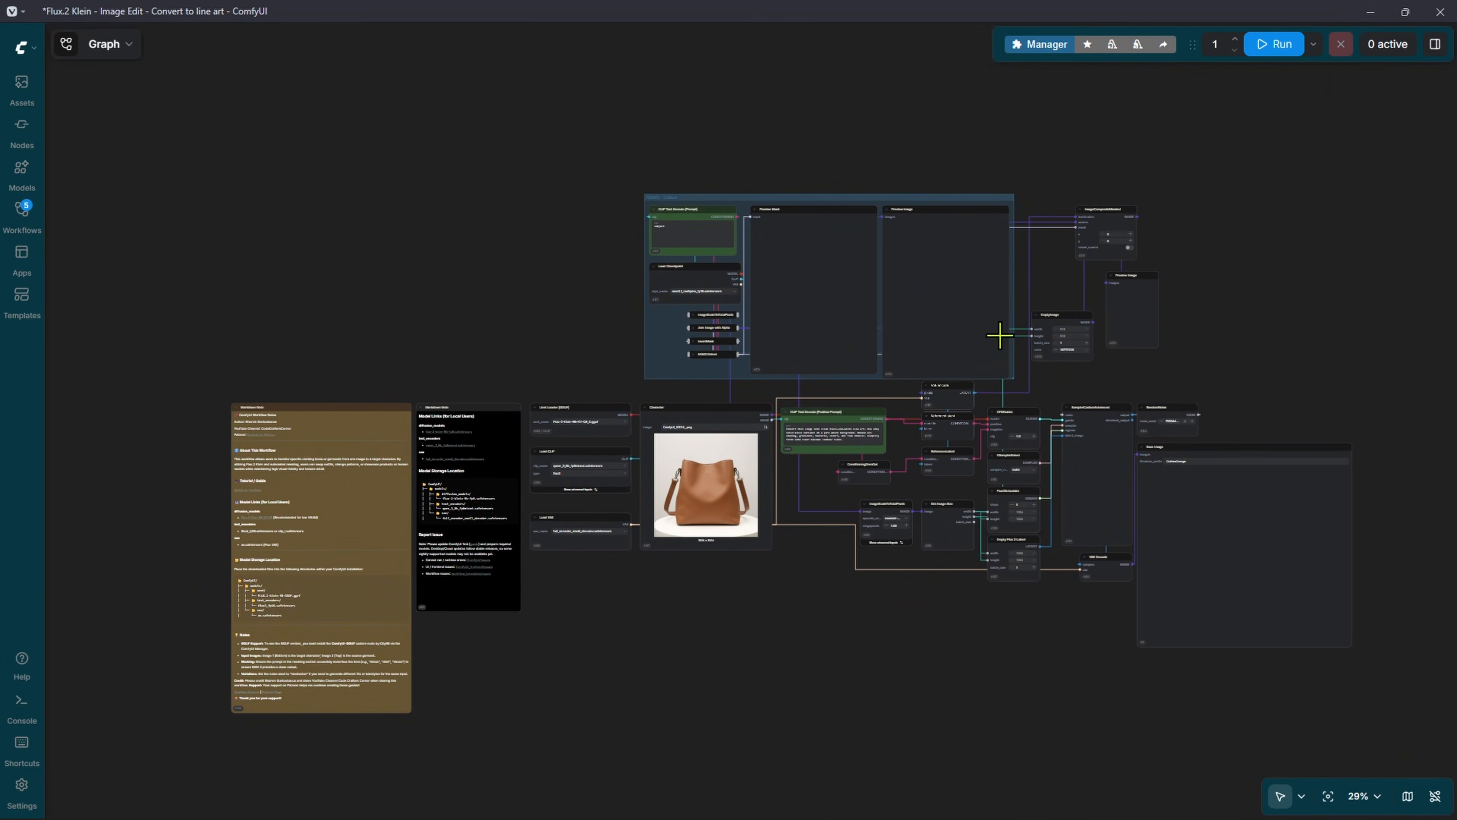
{"action": "left_click", "coordinate": [1271, 51]}
{"action": "left_click_drag", "start_coordinate": [803, 683], "coordinate": [667, 651]}
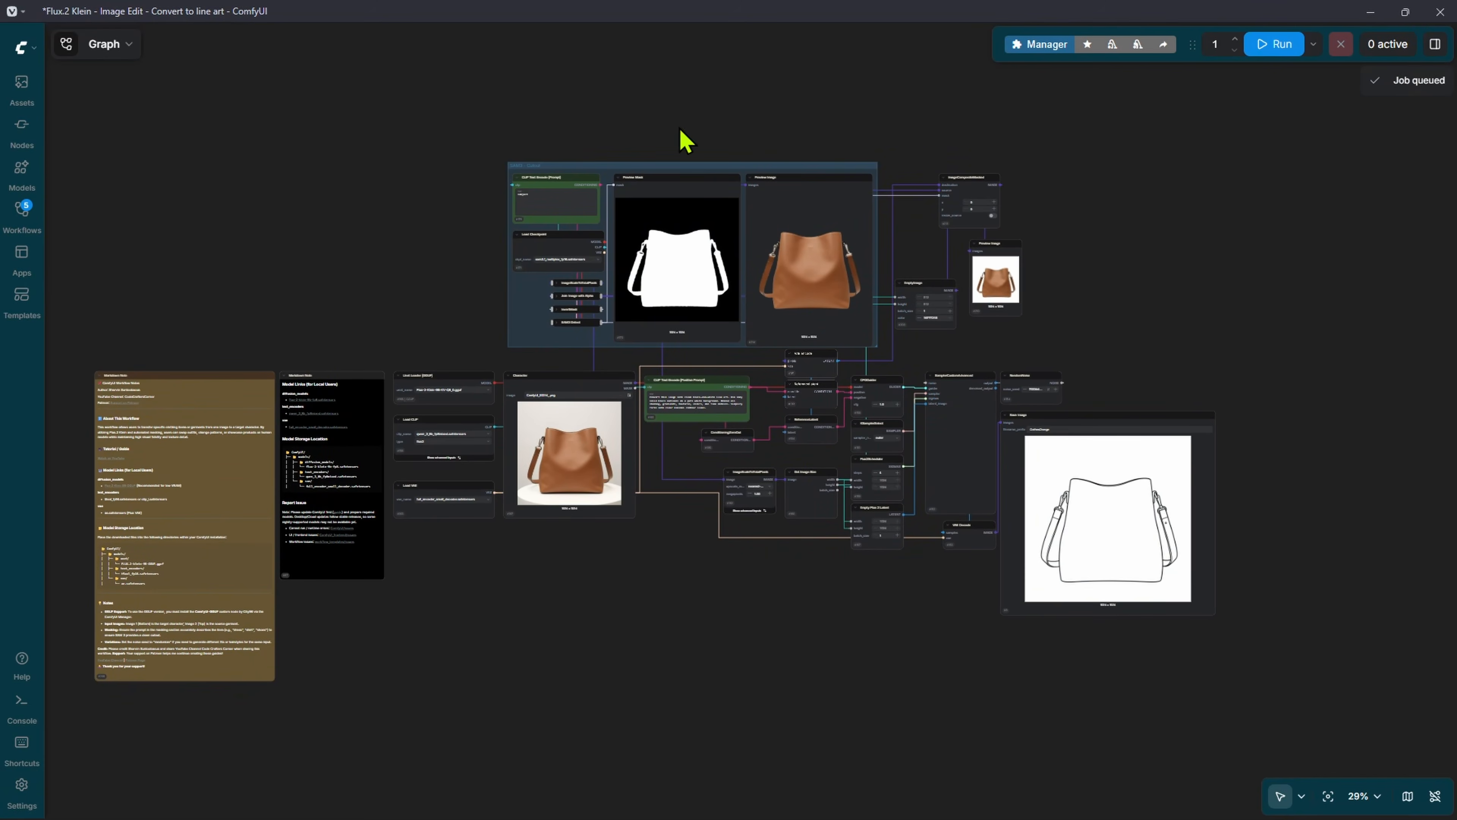
- Examine the handbag's source image, mask, cutout preview and saved line-art output across the graph
{"action": "scroll", "coordinate": [681, 515], "scroll_direction": "up", "scroll_amount": 6}
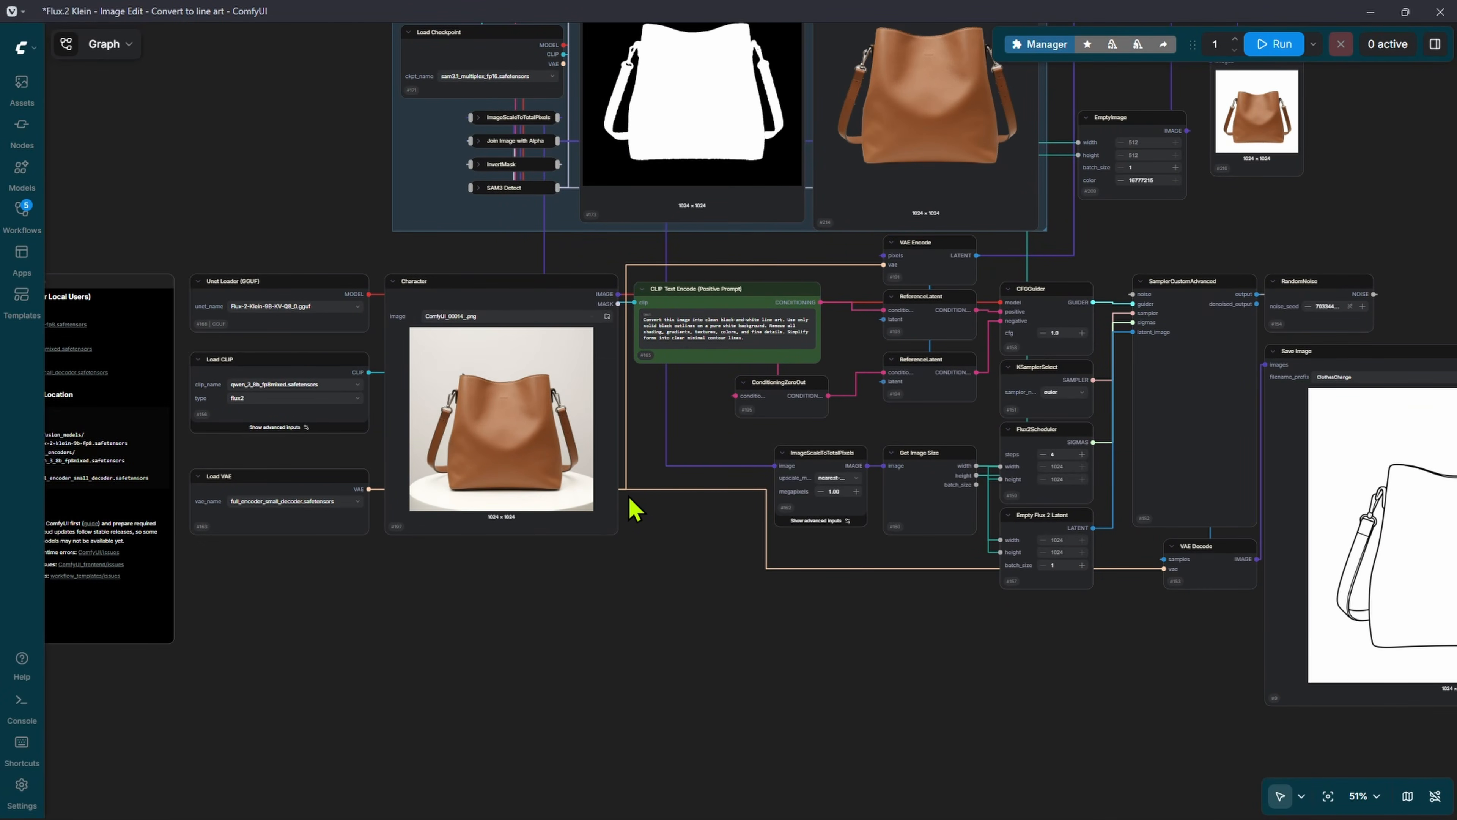
{"action": "left_click_drag", "start_coordinate": [636, 429], "coordinate": [567, 473]}
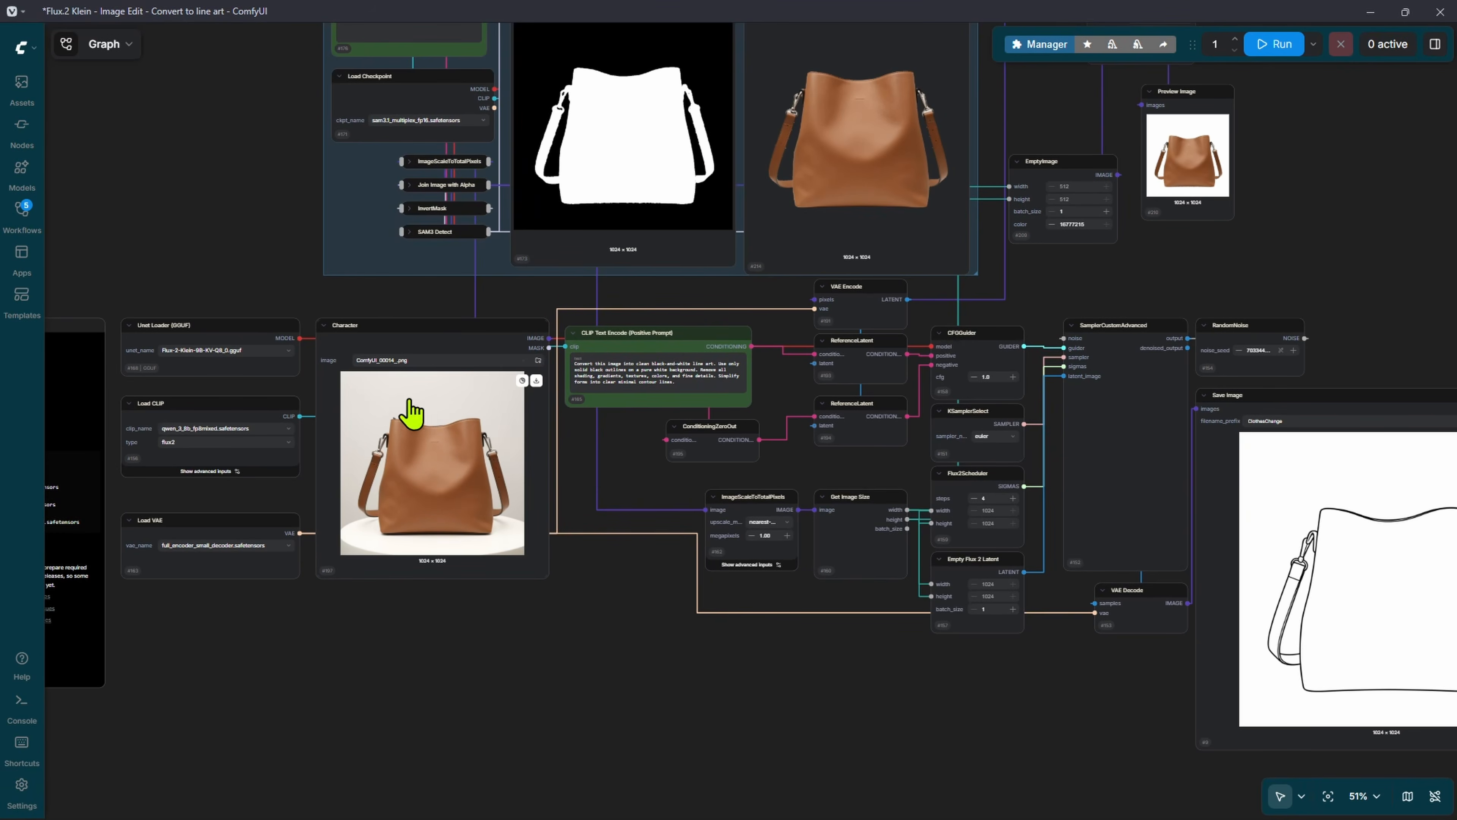
{"action": "left_click_drag", "start_coordinate": [587, 503], "coordinate": [488, 654]}
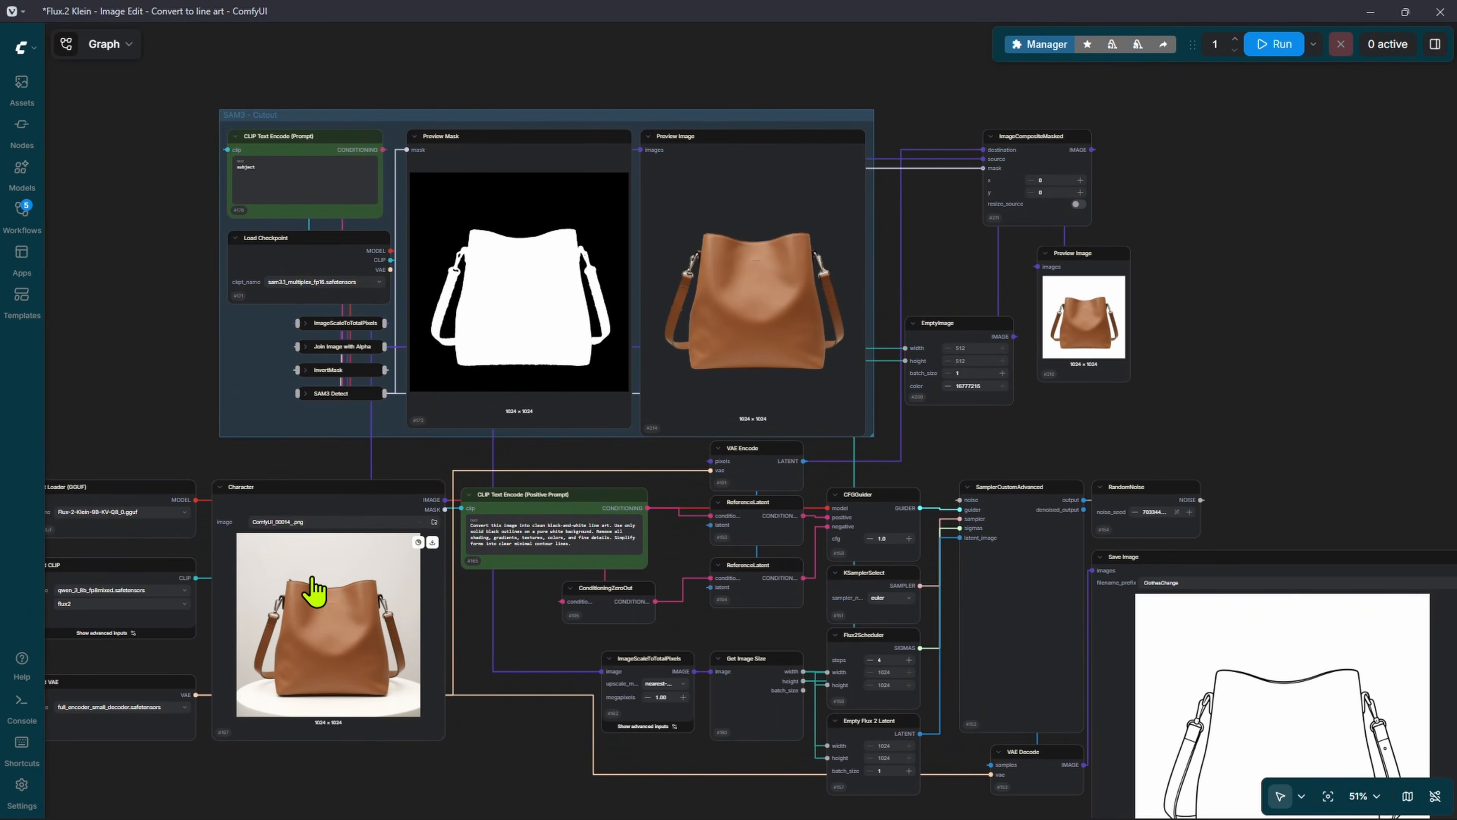
{"action": "scroll", "coordinate": [807, 278], "scroll_direction": "up", "scroll_amount": 13}
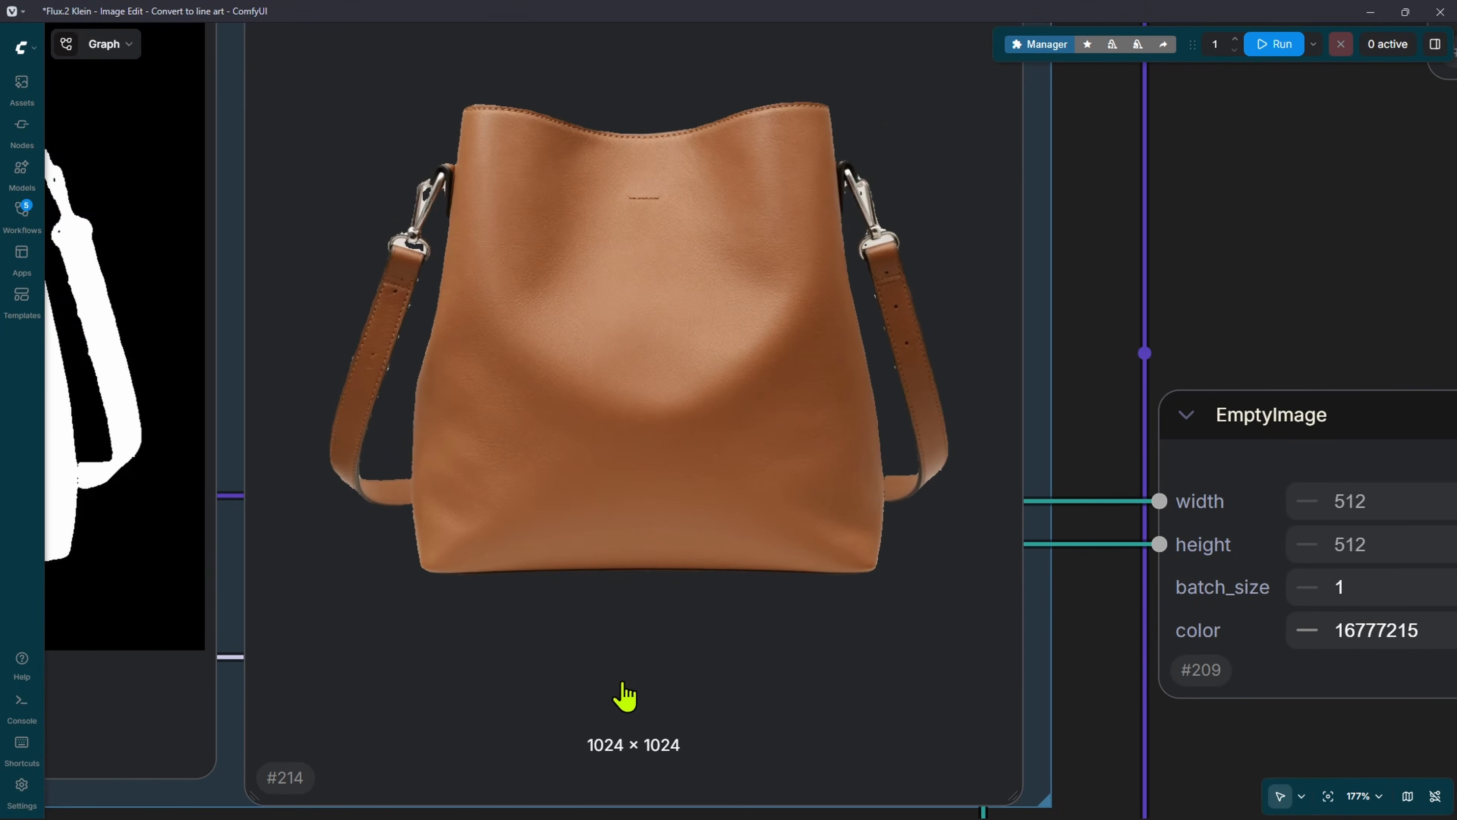
{"action": "scroll", "coordinate": [670, 160], "scroll_direction": "down", "scroll_amount": 5}
{"action": "scroll", "coordinate": [771, 527], "scroll_direction": "down", "scroll_amount": 8}
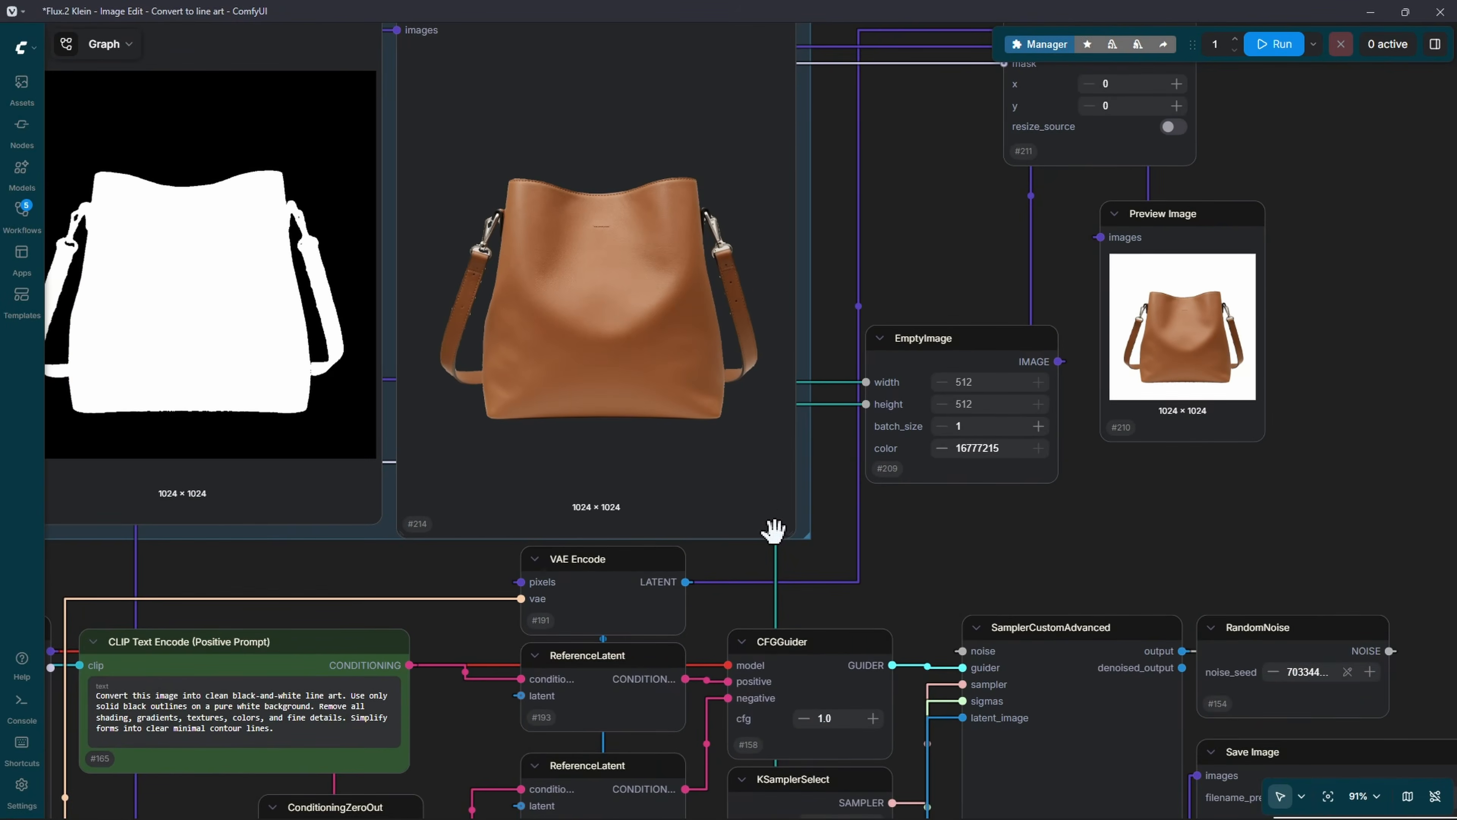
{"action": "left_click_drag", "start_coordinate": [971, 512], "coordinate": [914, 455]}
{"action": "scroll", "coordinate": [915, 455], "scroll_direction": "up", "scroll_amount": 2}
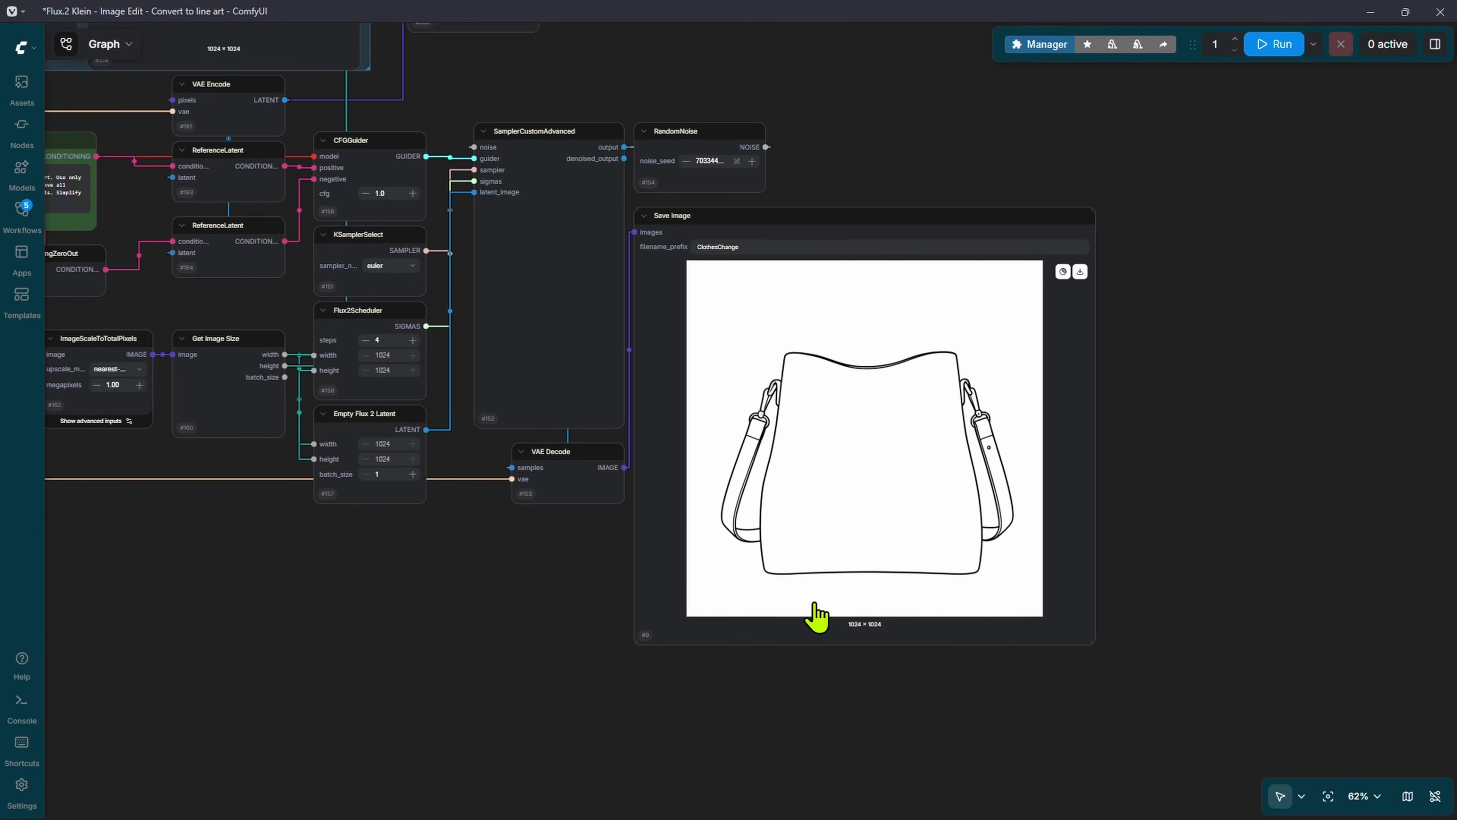
{"action": "scroll", "coordinate": [660, 586], "scroll_direction": "down", "scroll_amount": 3}
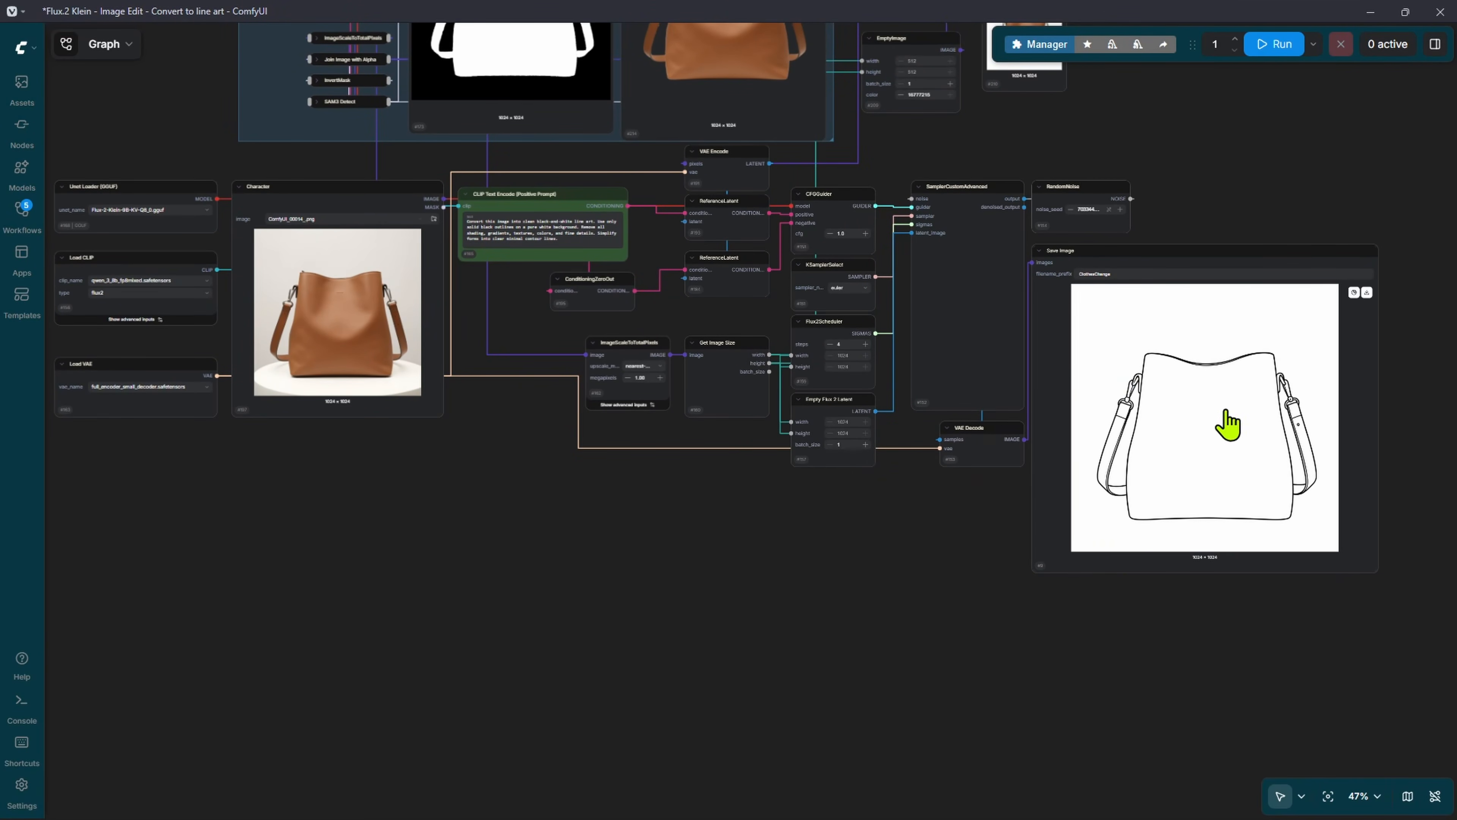
{"action": "left_click_drag", "start_coordinate": [307, 489], "coordinate": [537, 608]}
{"action": "scroll", "coordinate": [539, 546], "scroll_direction": "up", "scroll_amount": 3}
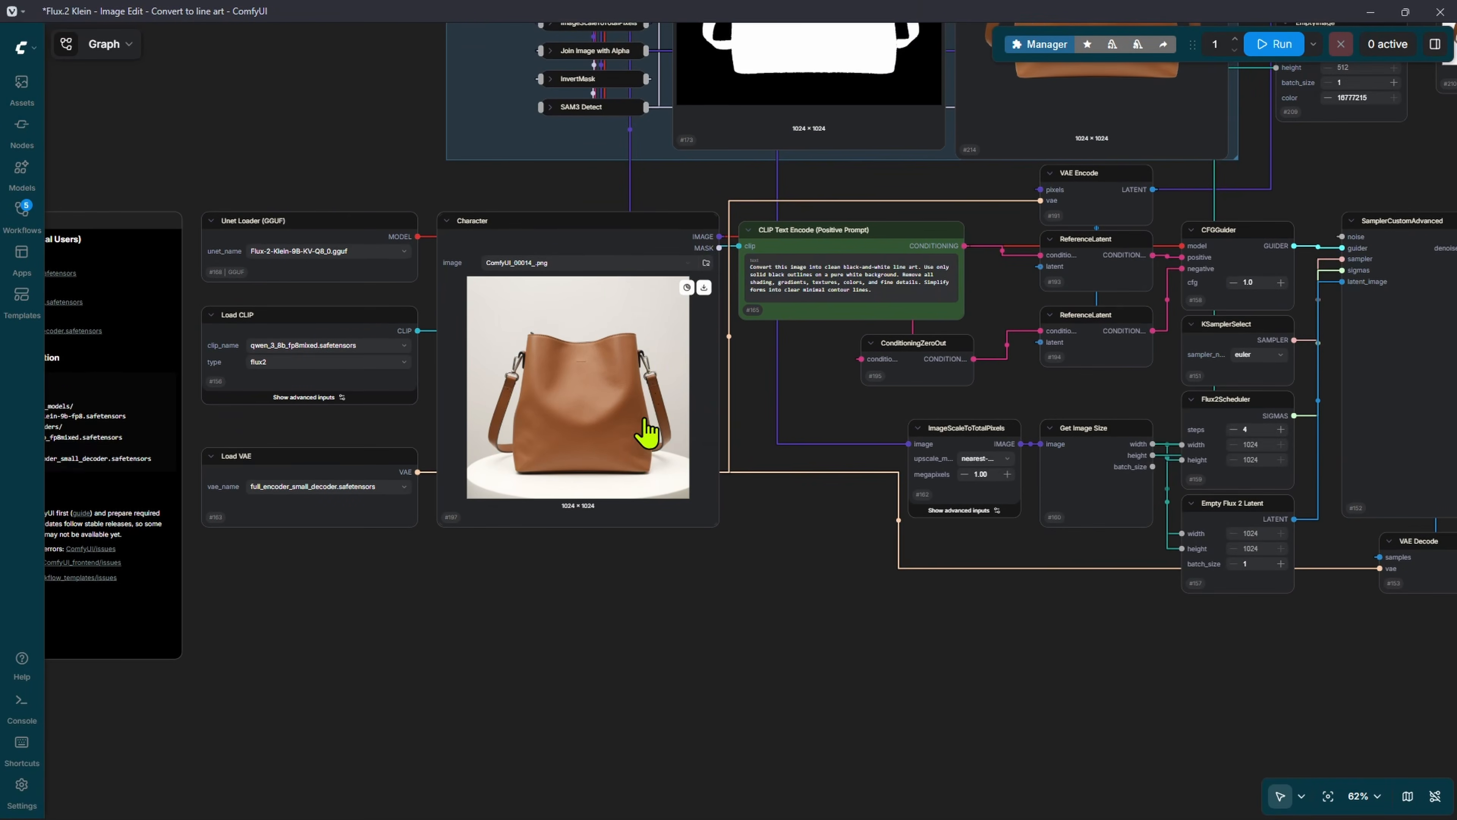
{"action": "left_click", "coordinate": [587, 262]}
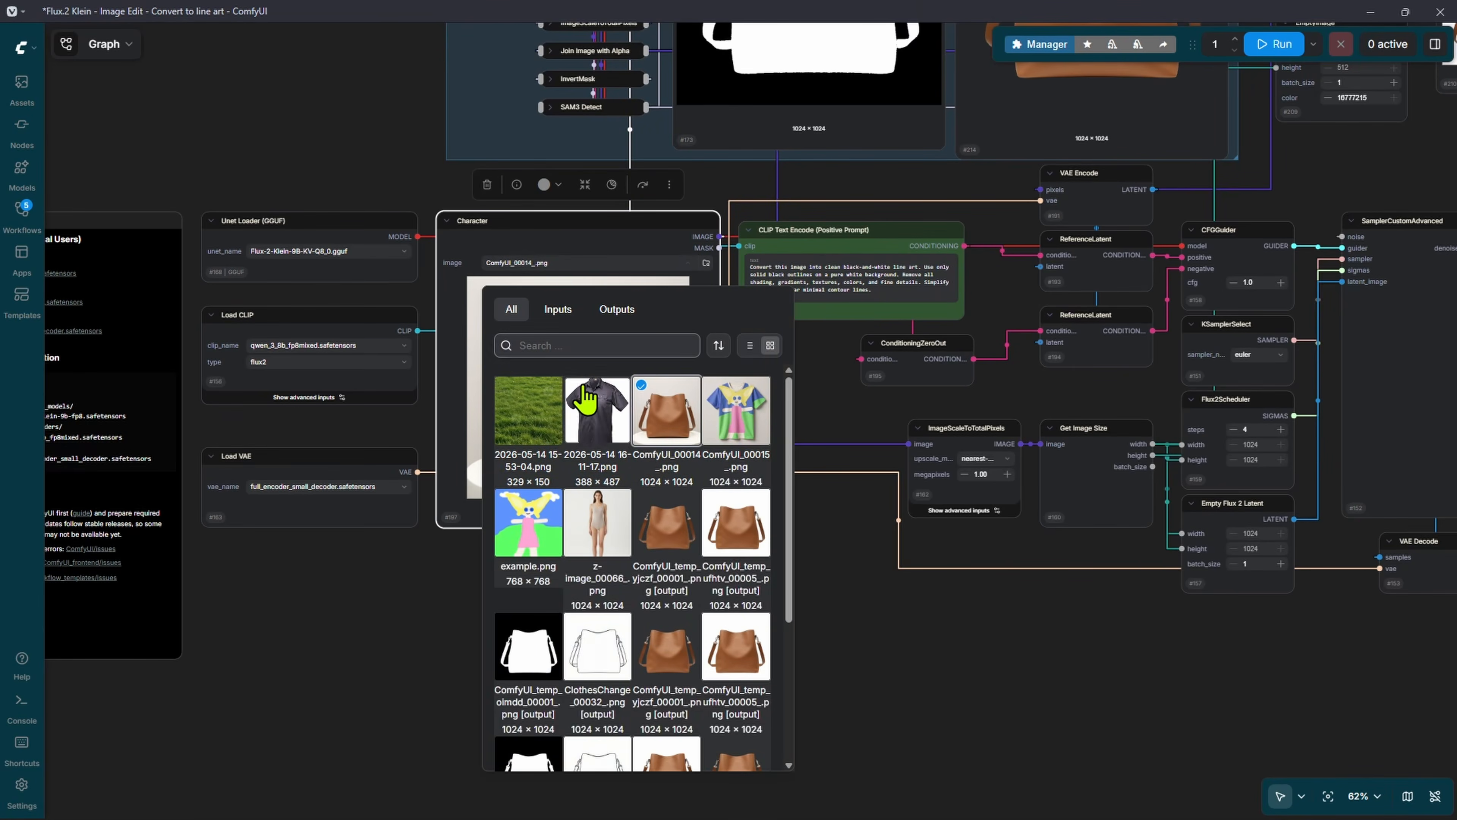
{"action": "left_click", "coordinate": [596, 410]}
{"action": "key", "text": "ctrl+Return"}
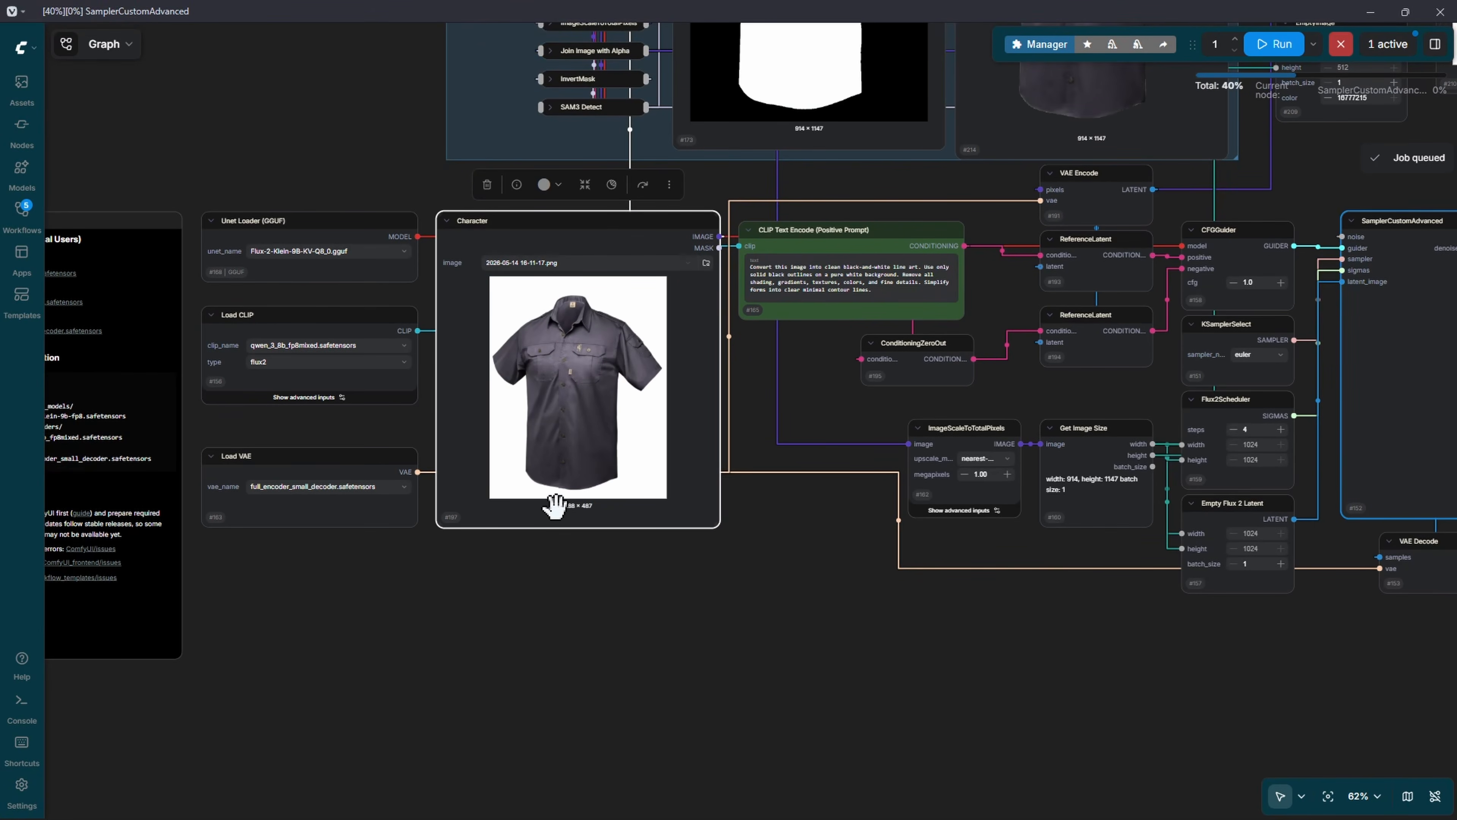
- Inspect the shirt's mask and cutout previews, and compare the source photo with the saved line-art output
{"action": "scroll", "coordinate": [555, 505], "scroll_direction": "up", "scroll_amount": 10}
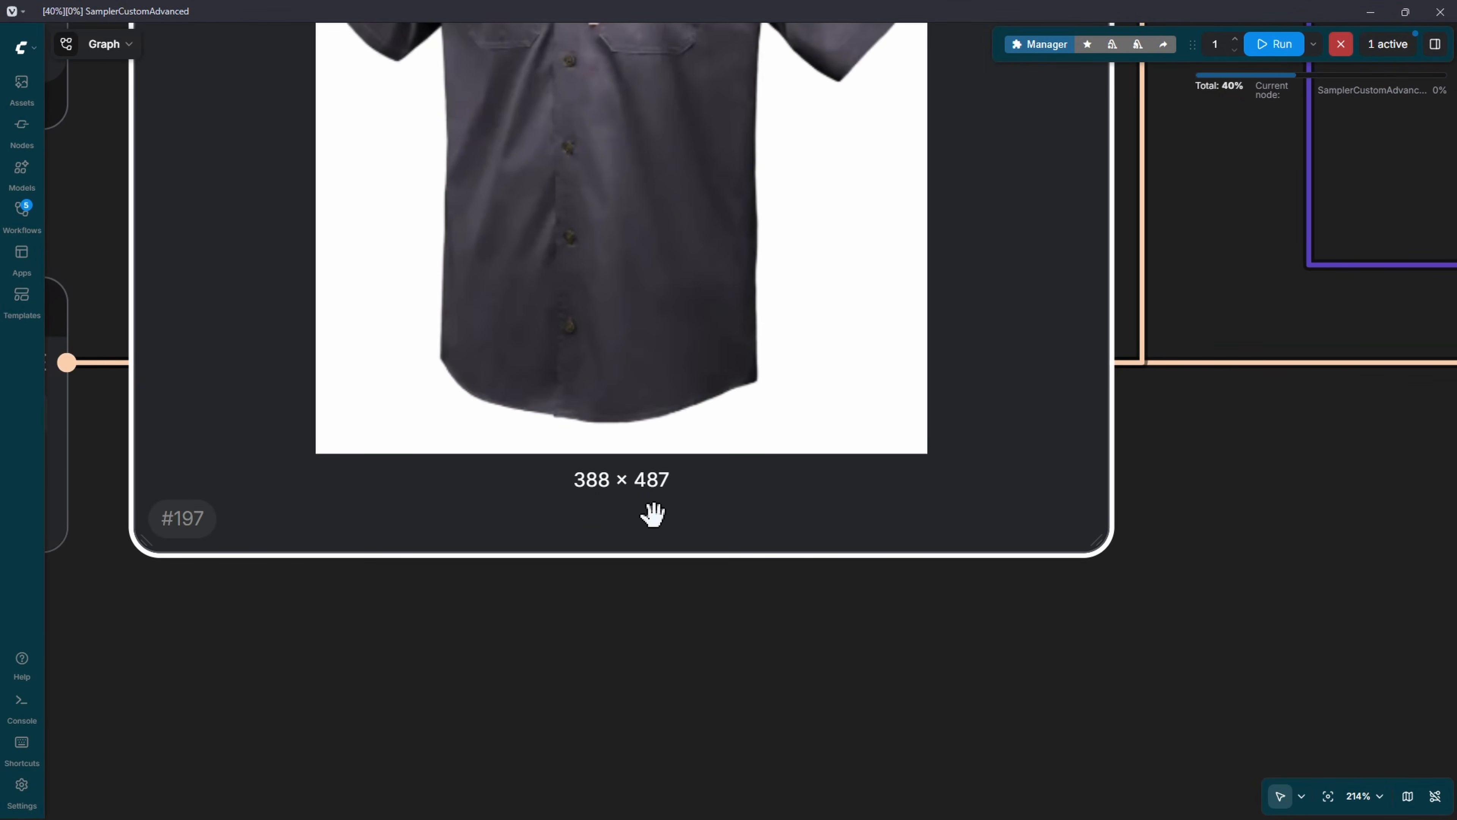
{"action": "scroll", "coordinate": [660, 603], "scroll_direction": "down", "scroll_amount": 15}
{"action": "scroll", "coordinate": [863, 344], "scroll_direction": "up", "scroll_amount": 10}
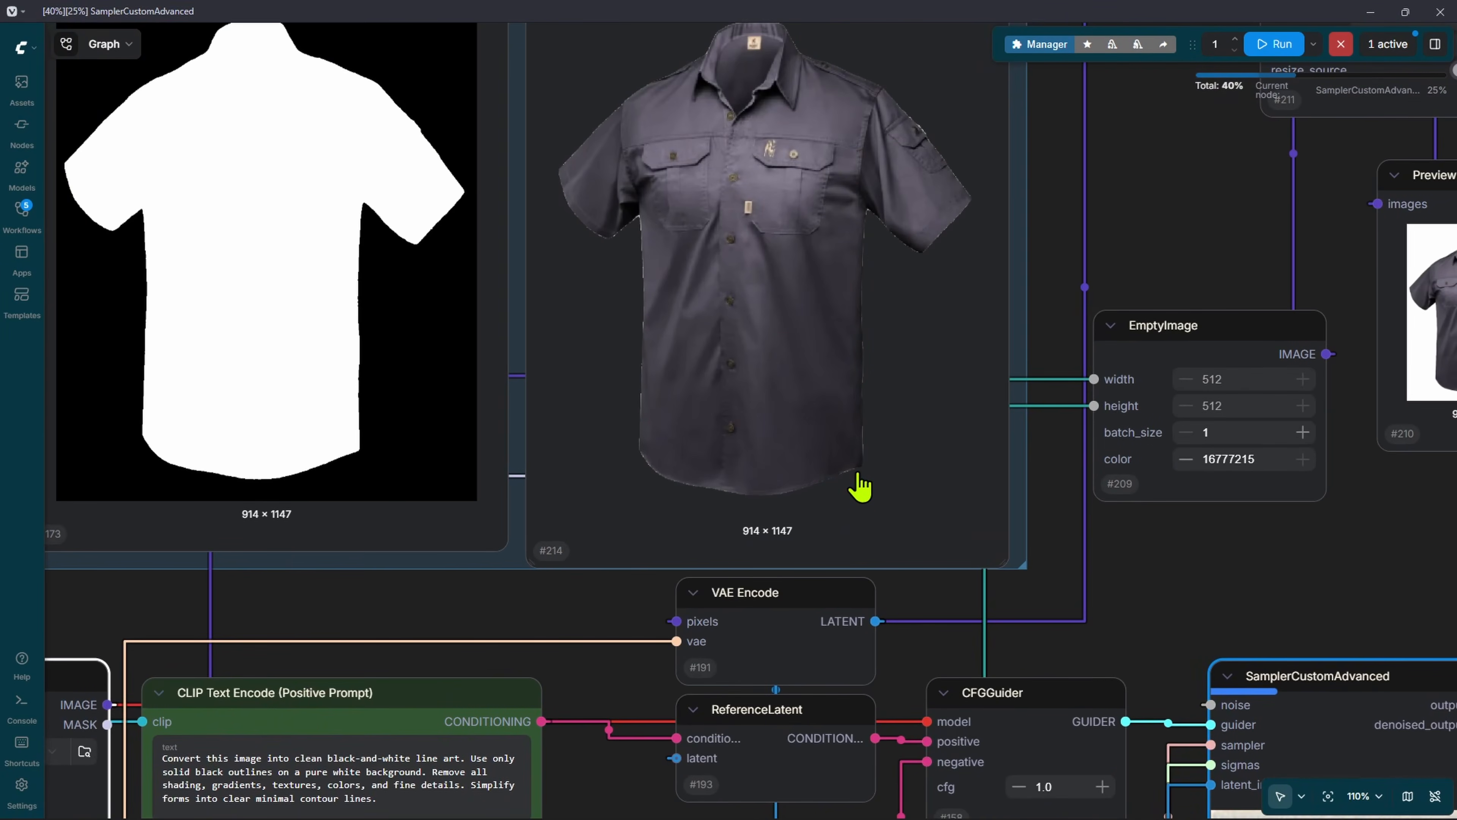
{"action": "scroll", "coordinate": [688, 470], "scroll_direction": "up", "scroll_amount": 1}
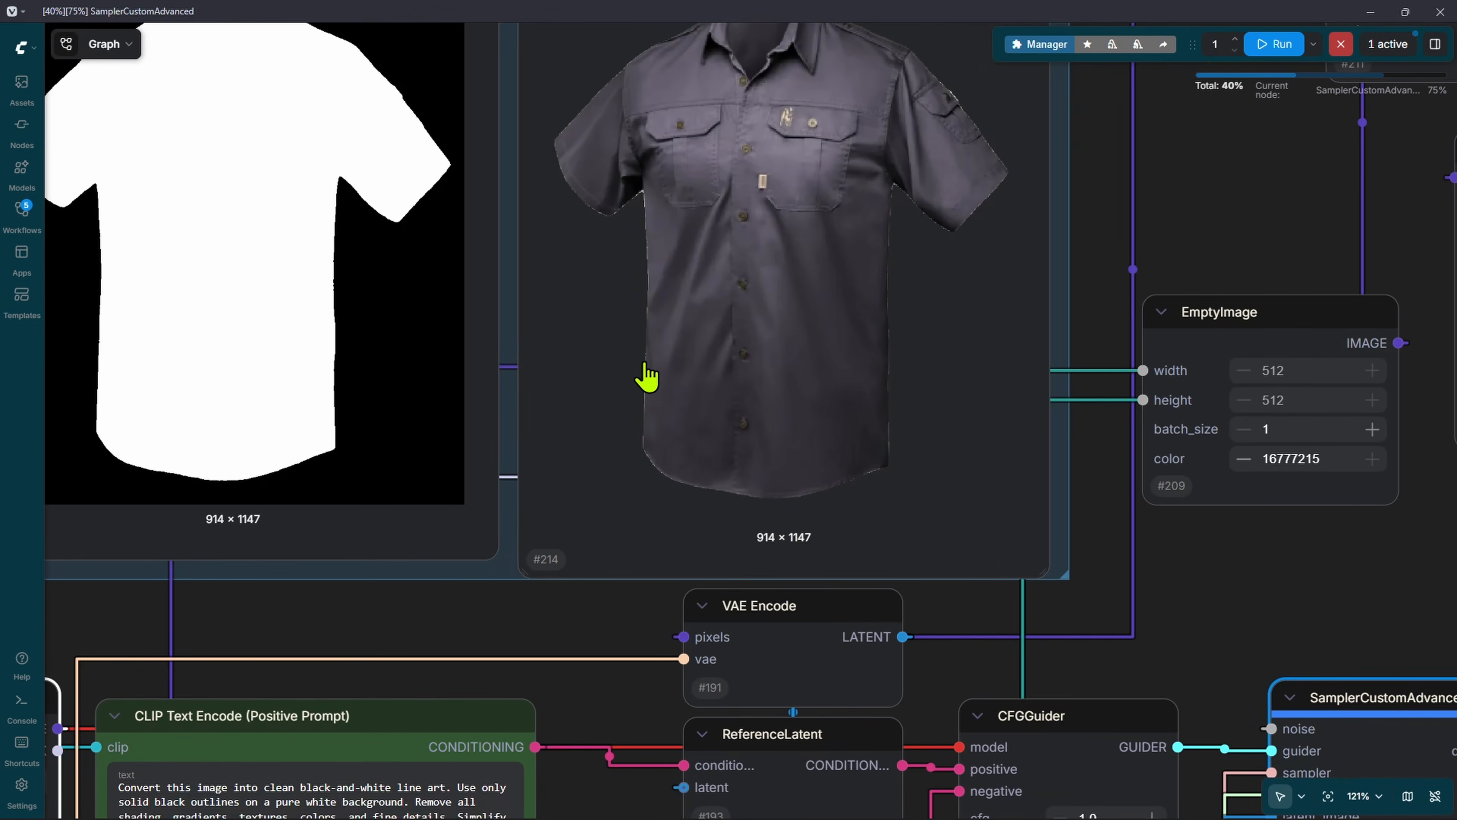
{"action": "left_click_drag", "start_coordinate": [681, 100], "coordinate": [671, 215]}
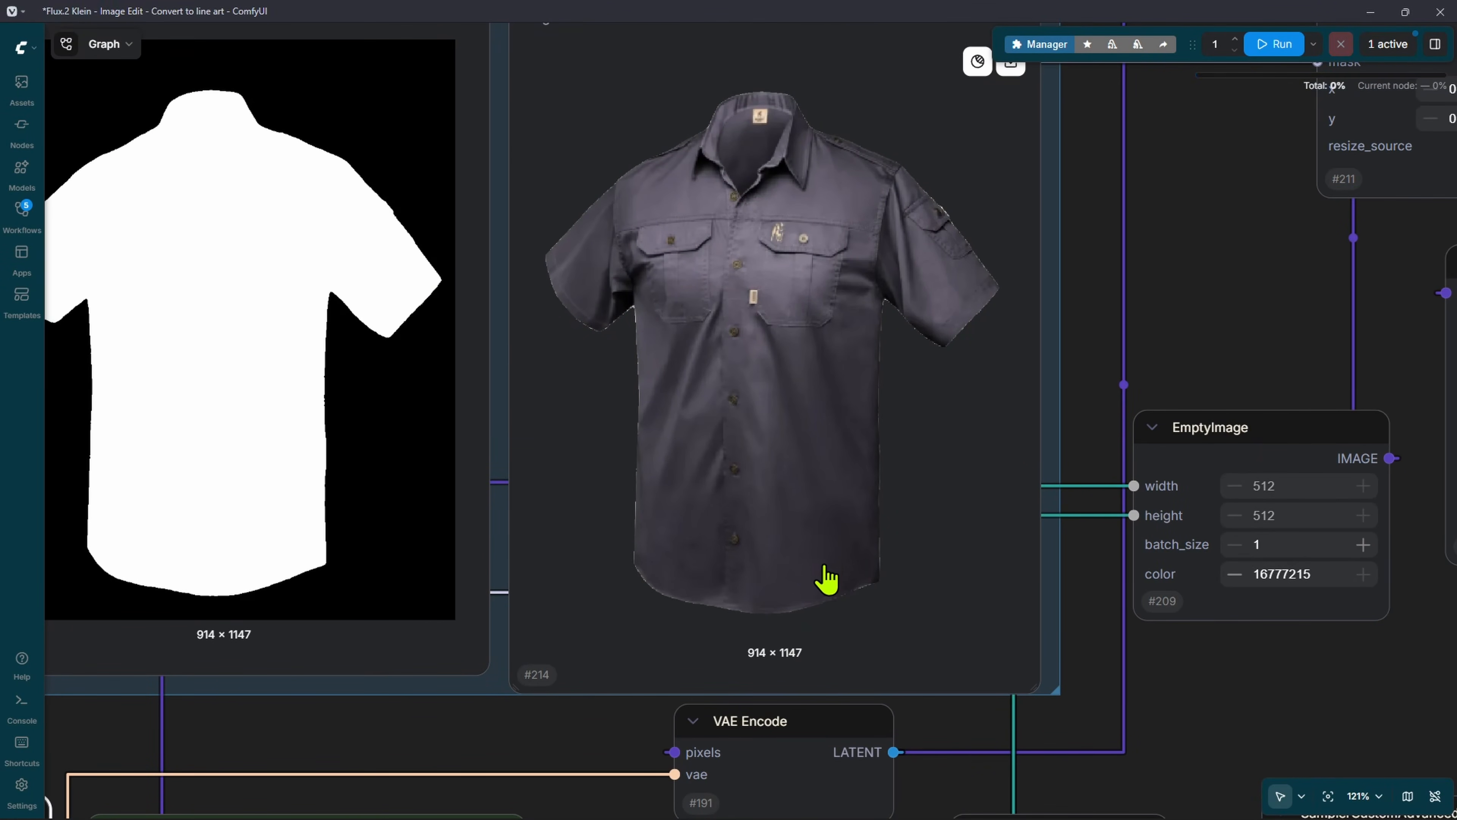
{"action": "left_click_drag", "start_coordinate": [941, 631], "coordinate": [961, 415]}
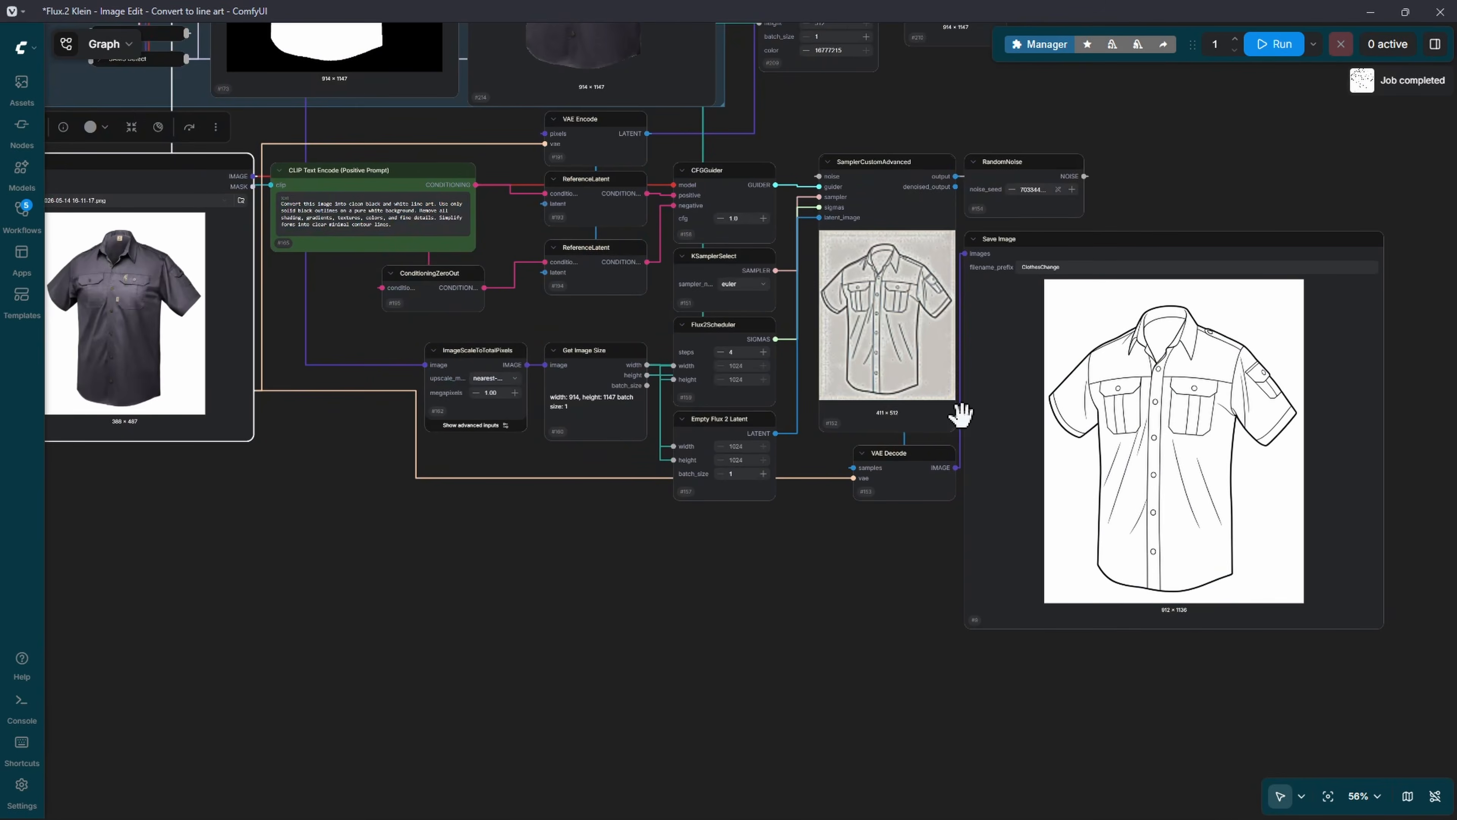
{"action": "scroll", "coordinate": [961, 414], "scroll_direction": "up", "scroll_amount": 5}
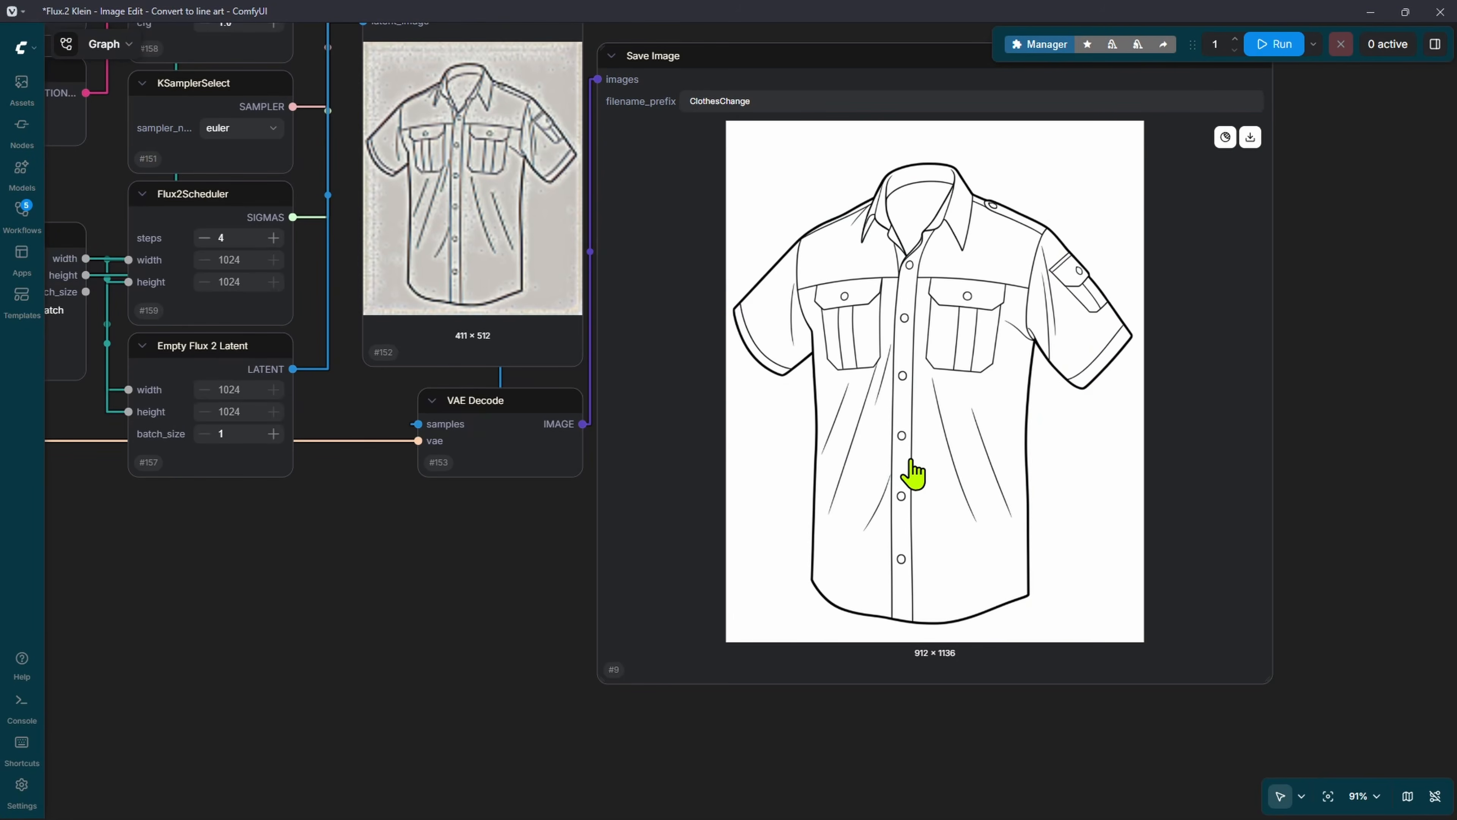
{"action": "scroll", "coordinate": [688, 448], "scroll_direction": "down", "scroll_amount": 5}
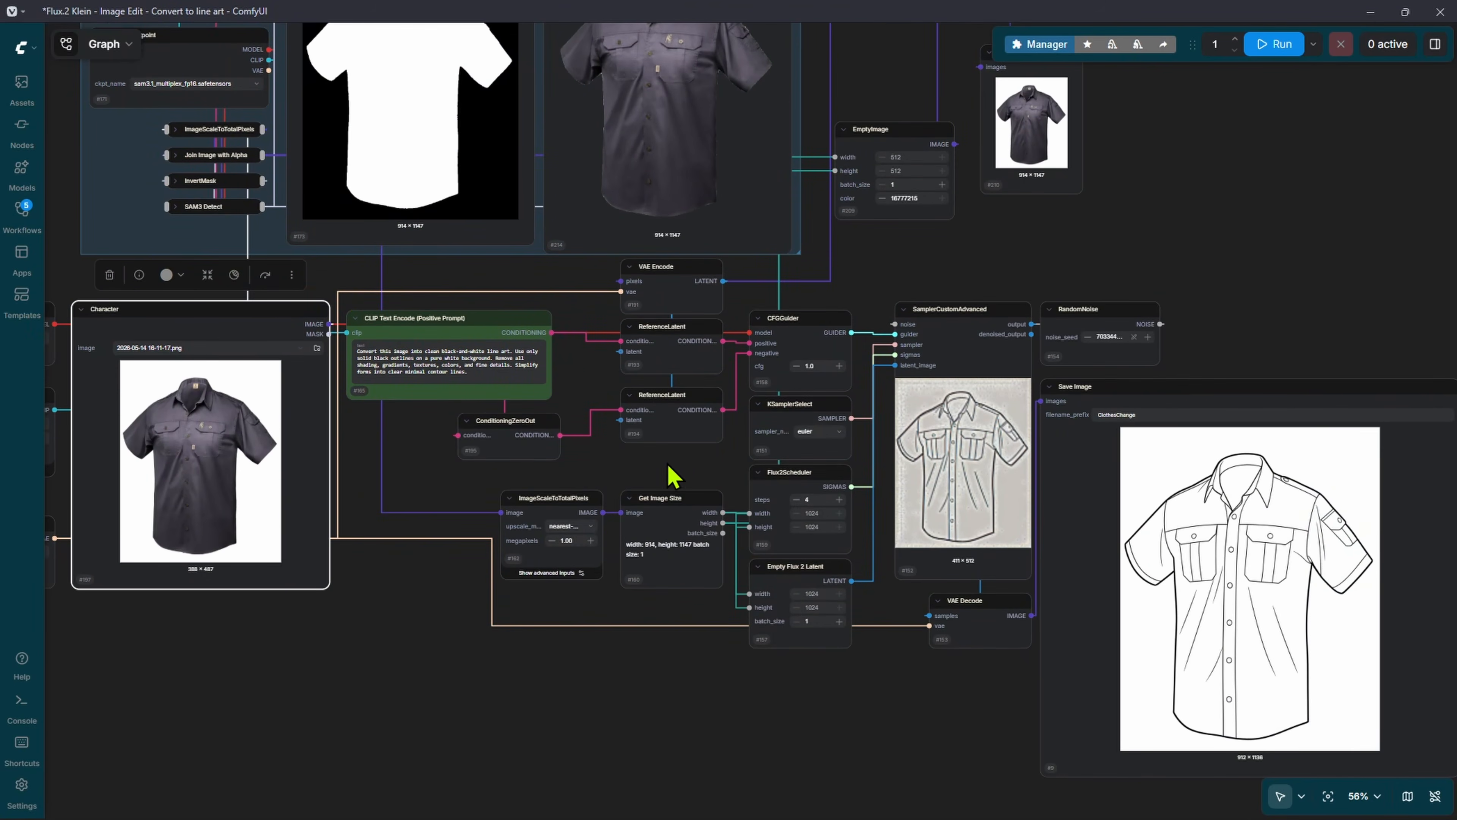
{"action": "scroll", "coordinate": [413, 416], "scroll_direction": "up", "scroll_amount": 5}
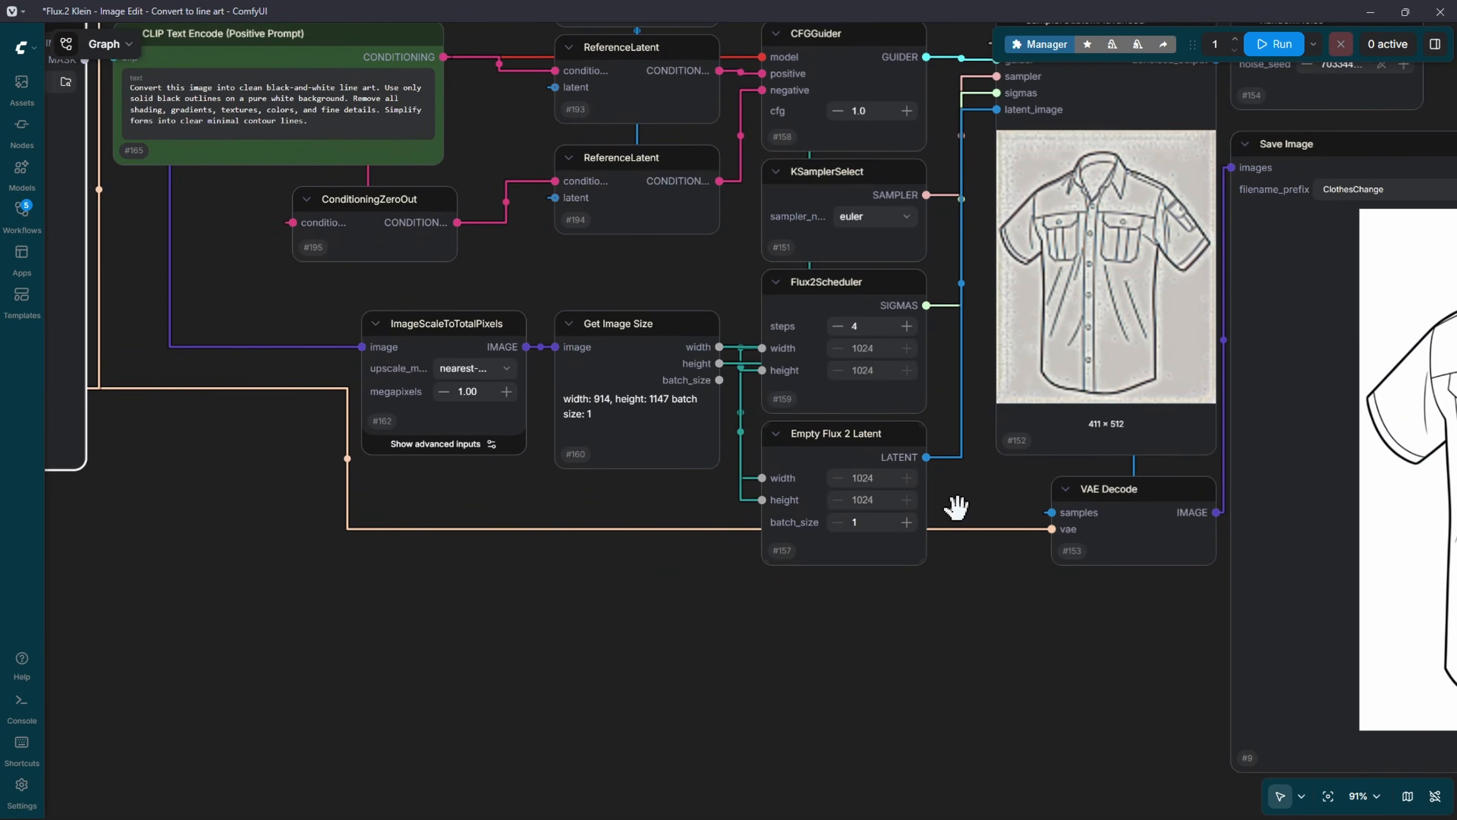
{"action": "scroll", "coordinate": [959, 505], "scroll_direction": "up", "scroll_amount": 5}
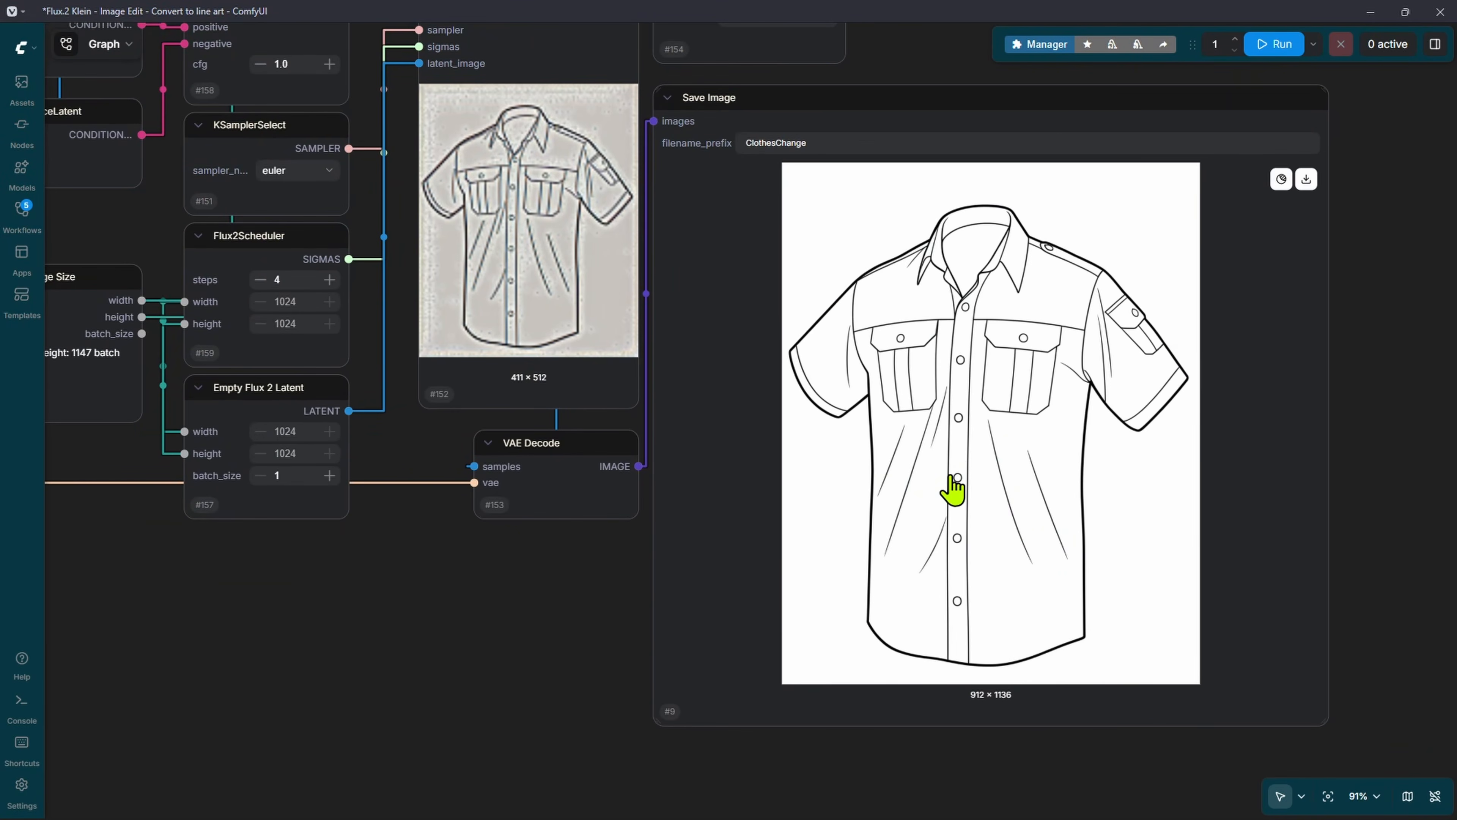
- Load the standing model image z-image_00066_.png into the Character node, run the workflow and check its mask and cutout previews
{"action": "scroll", "coordinate": [919, 522], "scroll_direction": "down", "scroll_amount": 3}
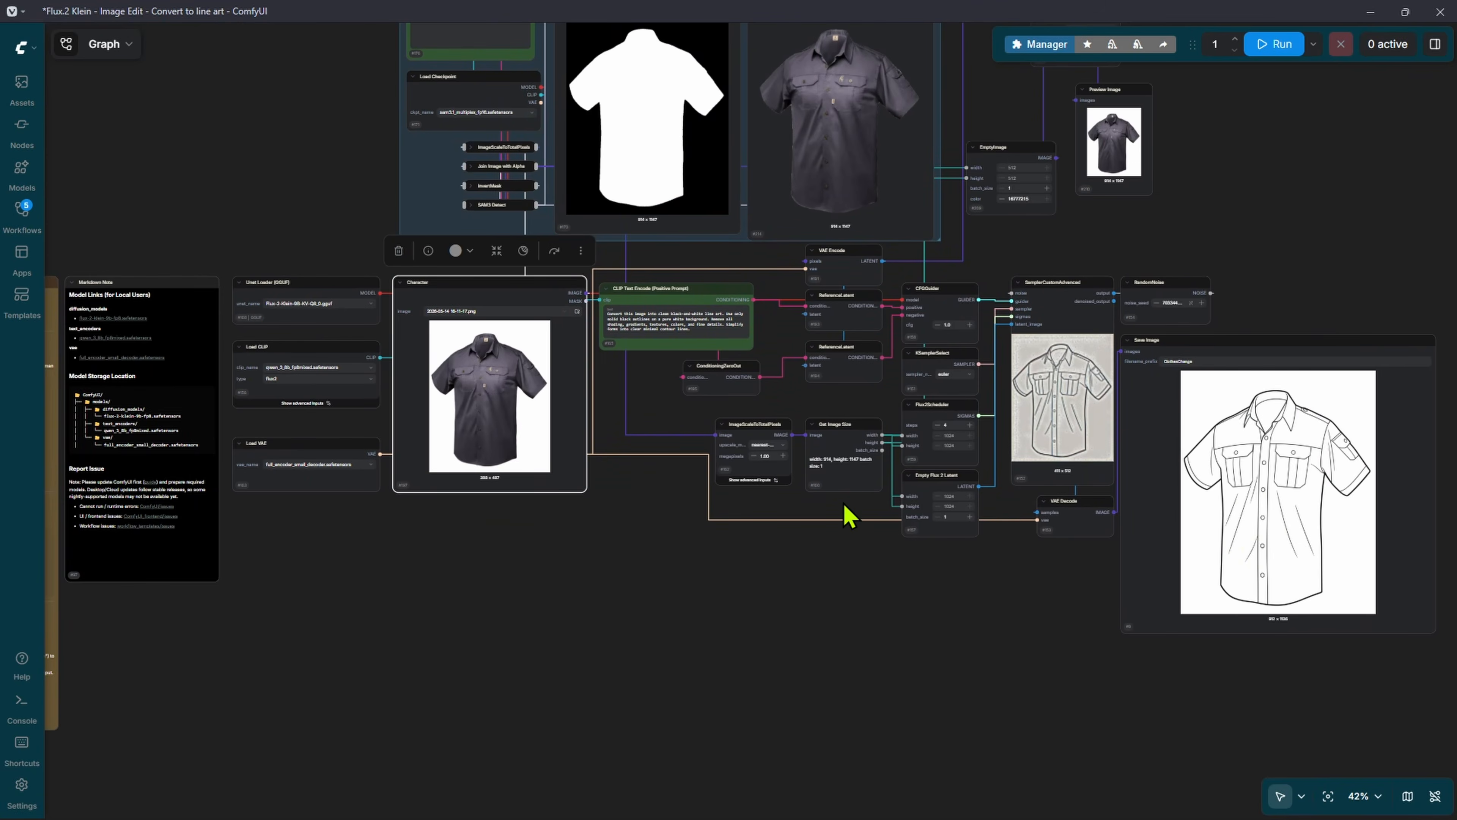
{"action": "scroll", "coordinate": [367, 276], "scroll_direction": "up", "scroll_amount": 6}
{"action": "left_click", "coordinate": [574, 340]}
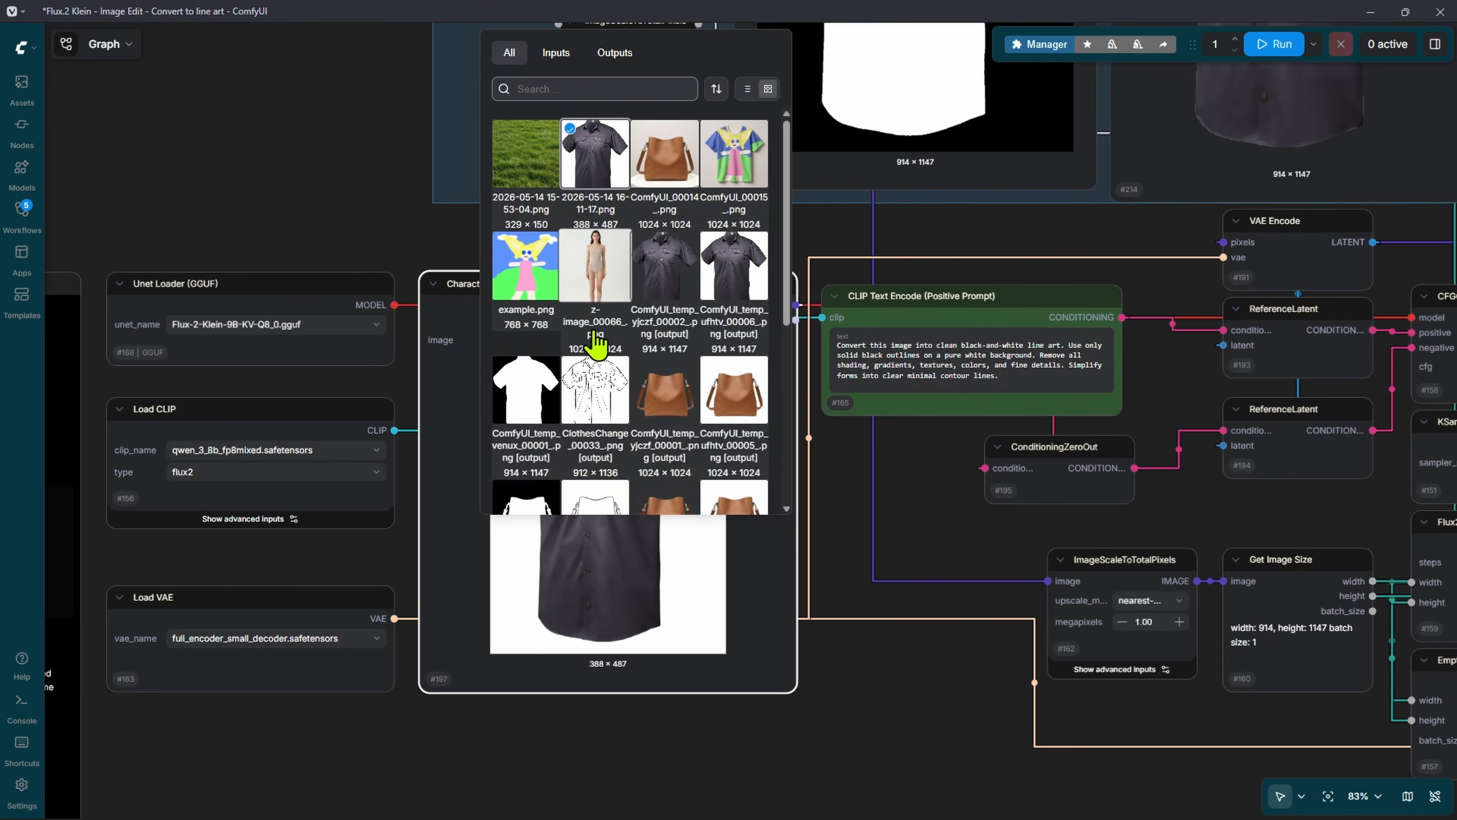
{"action": "left_click", "coordinate": [594, 265]}
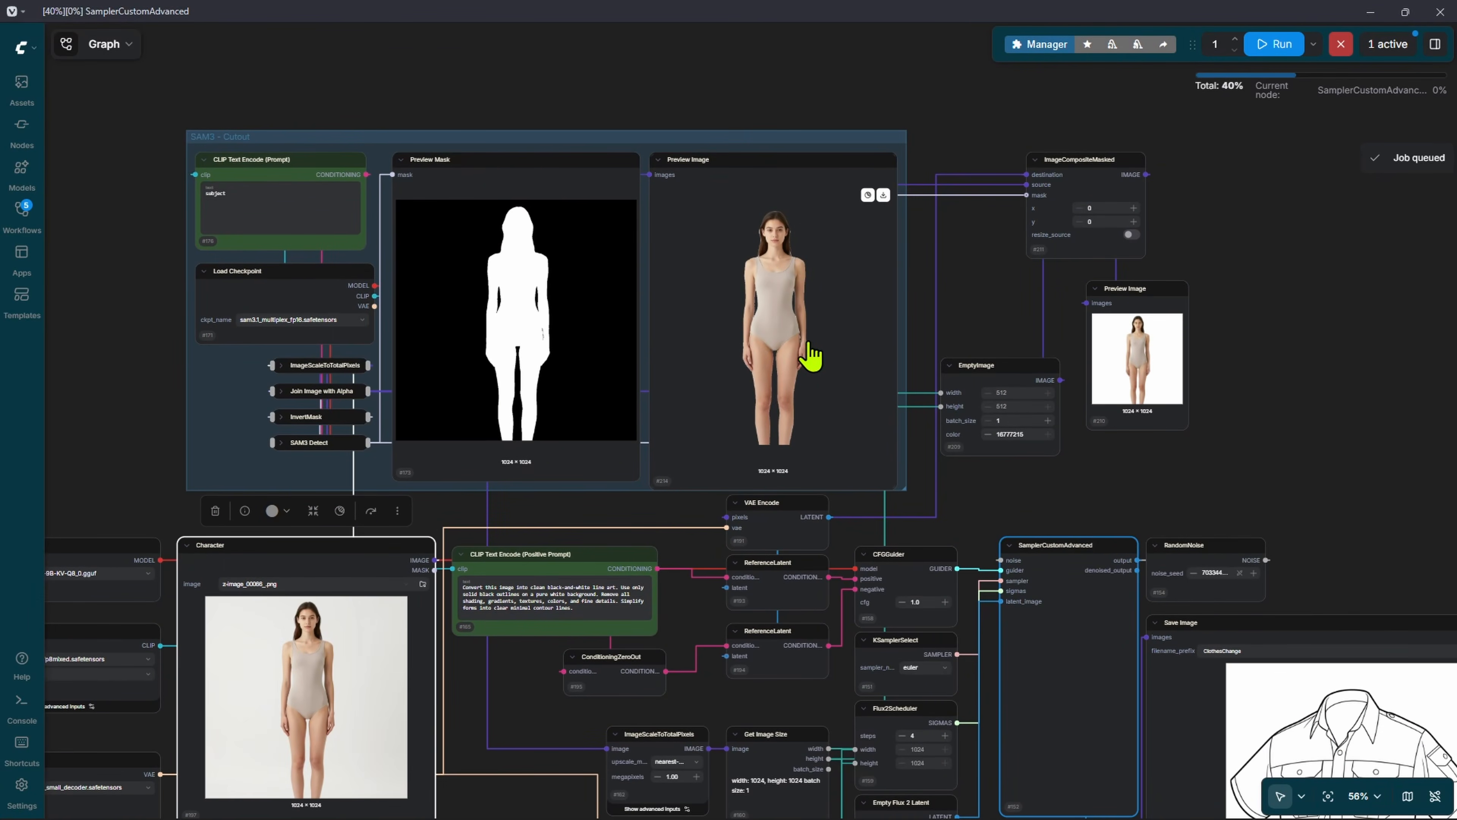
{"action": "scroll", "coordinate": [361, 403], "scroll_direction": "up", "scroll_amount": 2}
{"action": "scroll", "coordinate": [722, 384], "scroll_direction": "up", "scroll_amount": 1}
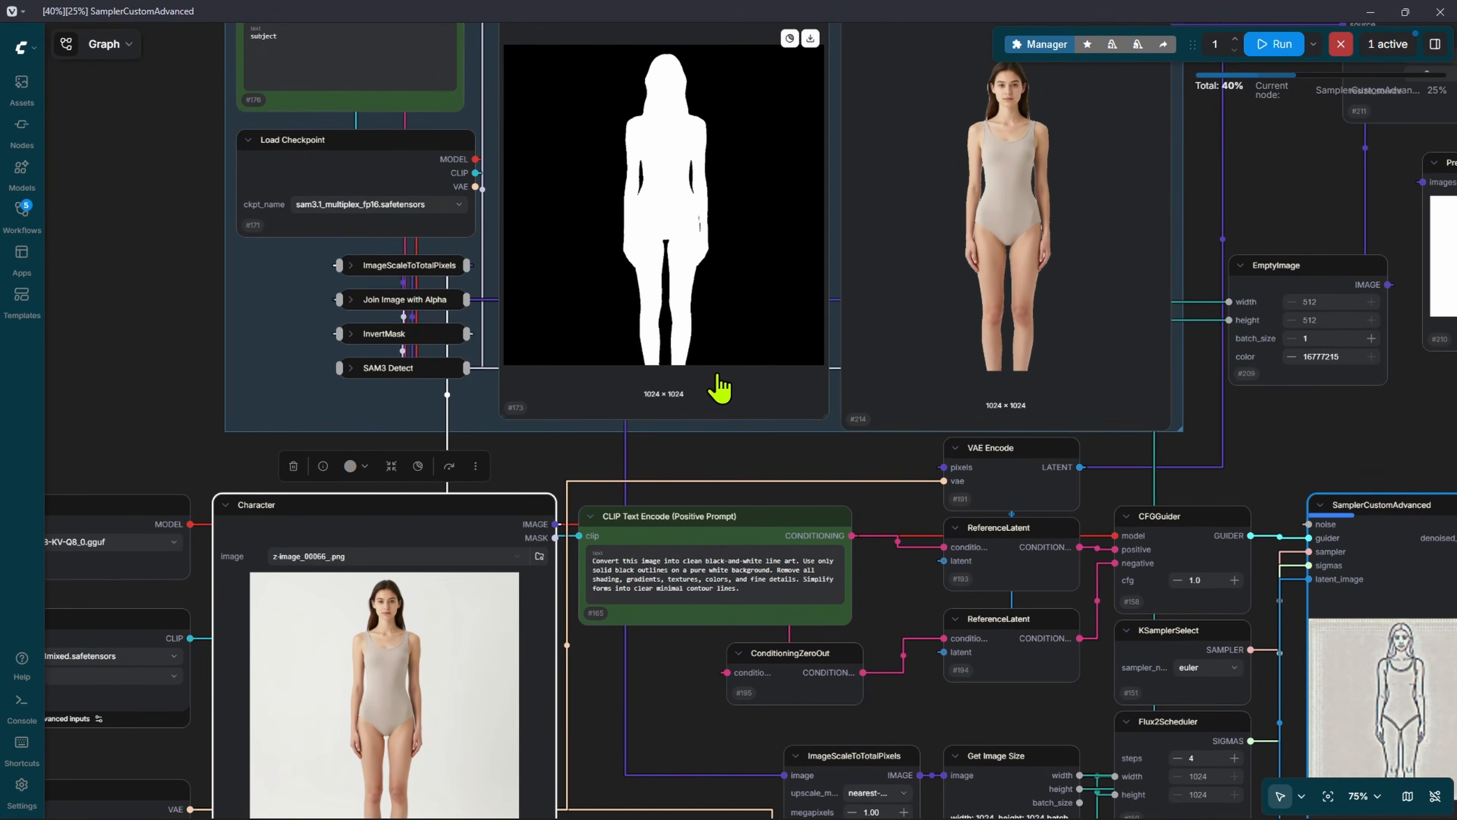
- Inspect the standing model's cutout preview and the line-art preview forming in the SamplerCustomAdvanced node
{"action": "left_click_drag", "start_coordinate": [1036, 350], "coordinate": [637, 483]}
{"action": "scroll", "coordinate": [683, 362], "scroll_direction": "up", "scroll_amount": 5}
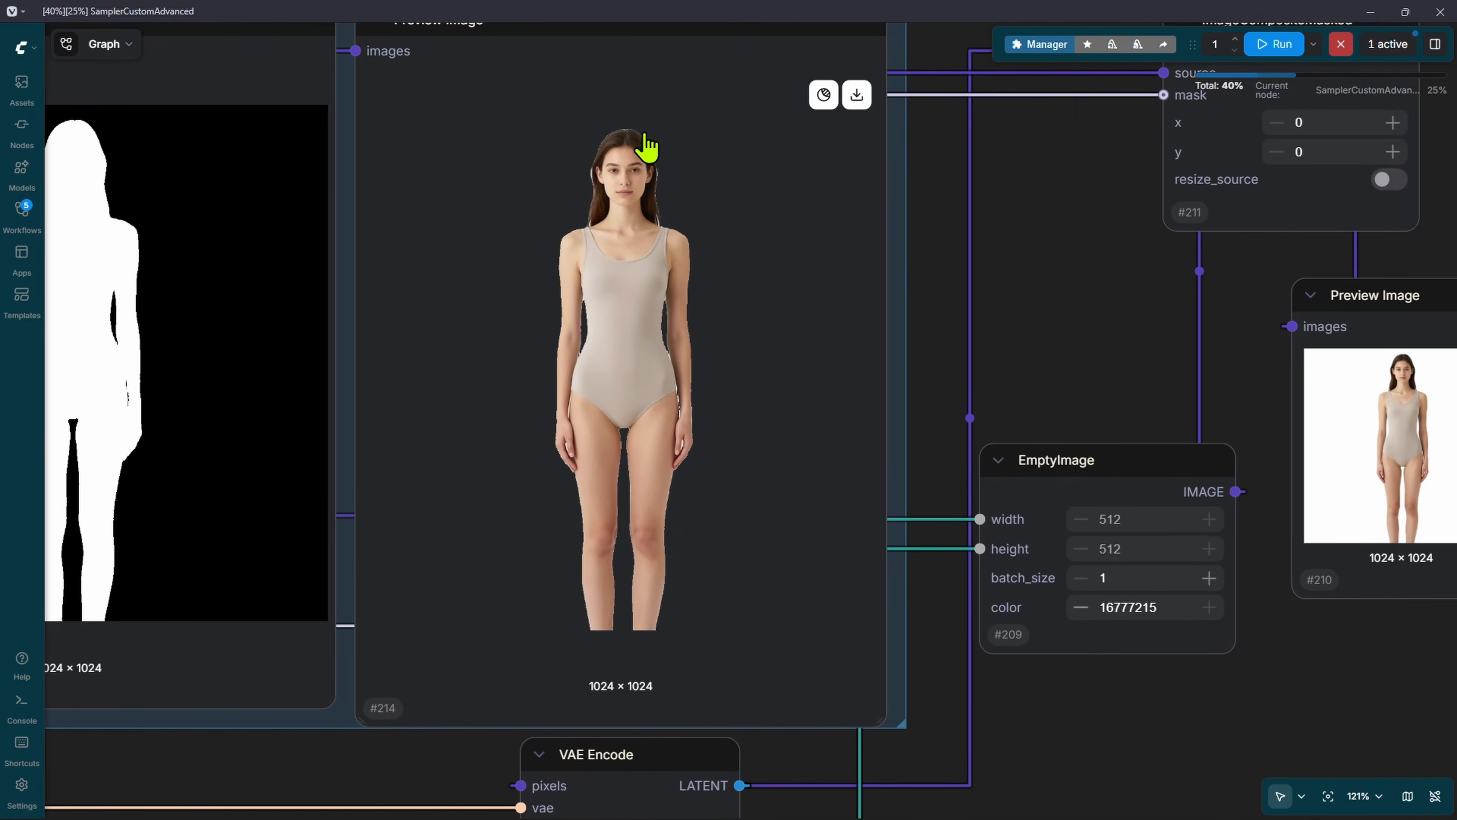
{"action": "scroll", "coordinate": [665, 577], "scroll_direction": "down", "scroll_amount": 5}
{"action": "left_click_drag", "start_coordinate": [918, 763], "coordinate": [804, 401]}
{"action": "left_click_drag", "start_coordinate": [972, 653], "coordinate": [781, 429]}
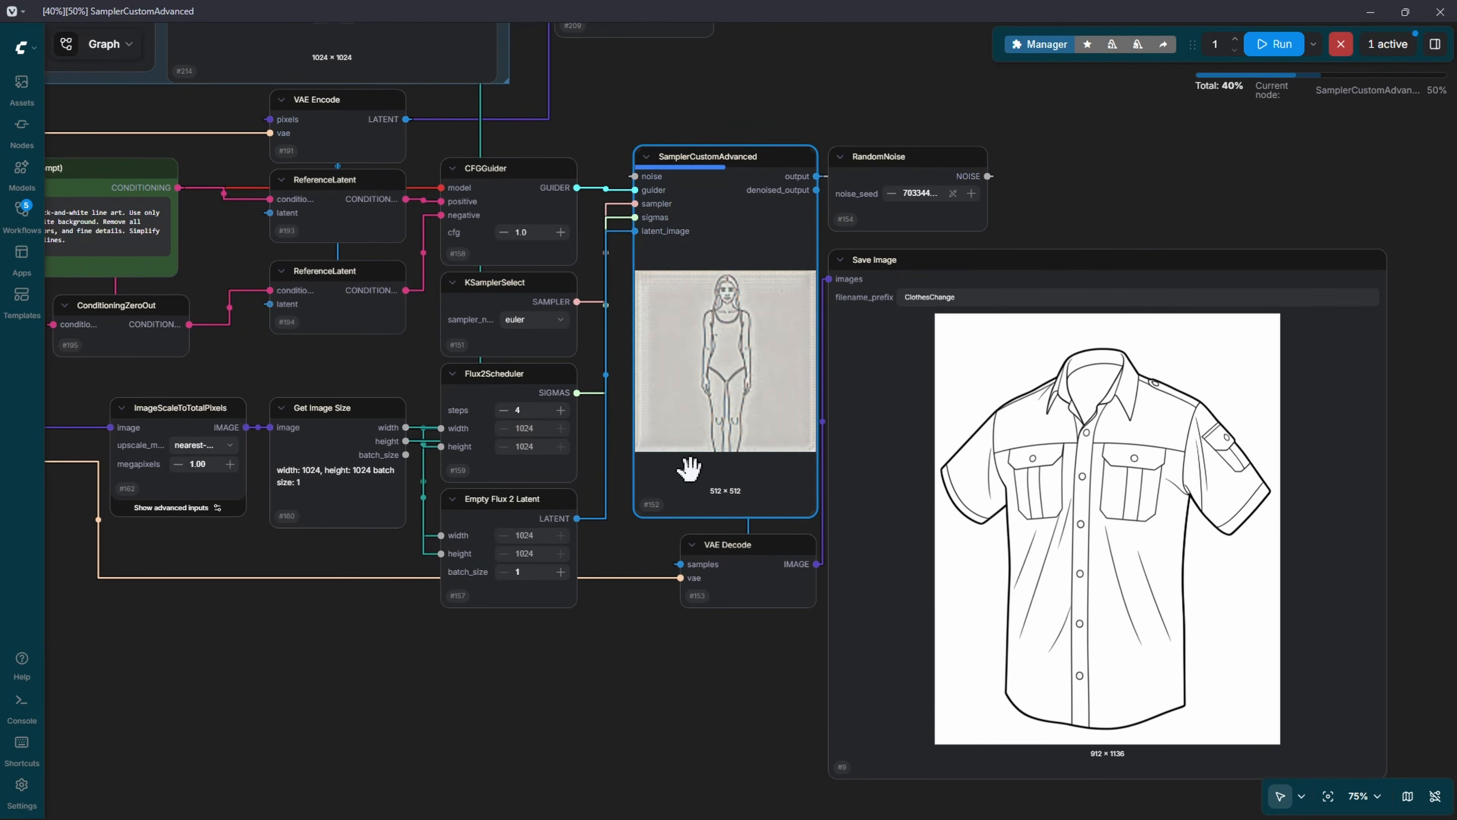
{"action": "left_click_drag", "start_coordinate": [385, 493], "coordinate": [742, 493]}
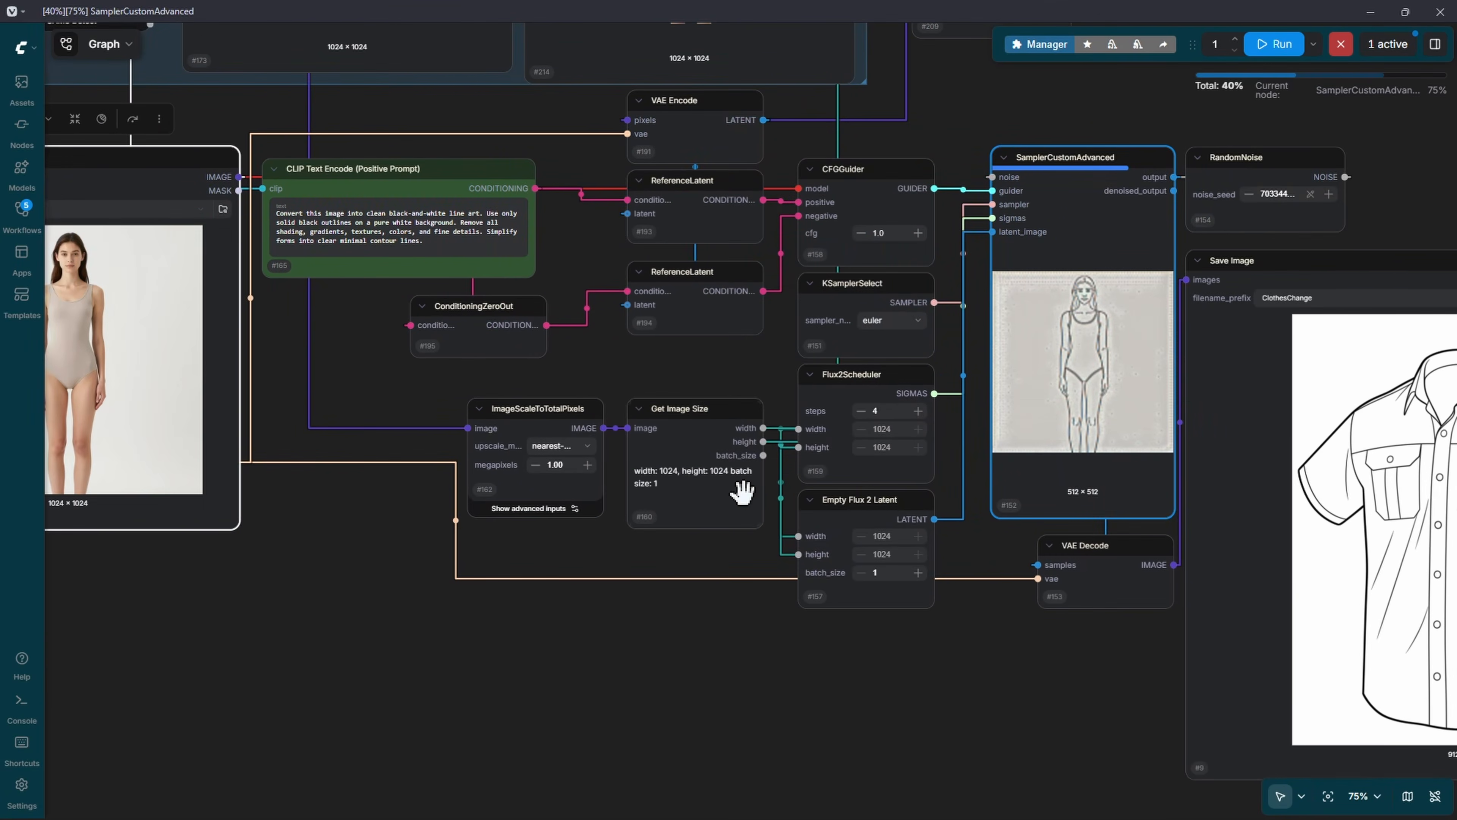
- Review the line-art instructions in the CLIP Text Encode (Positive Prompt) node
{"action": "left_click_drag", "start_coordinate": [539, 291], "coordinate": [795, 341]}
{"action": "scroll", "coordinate": [632, 343], "scroll_direction": "up", "scroll_amount": 10}
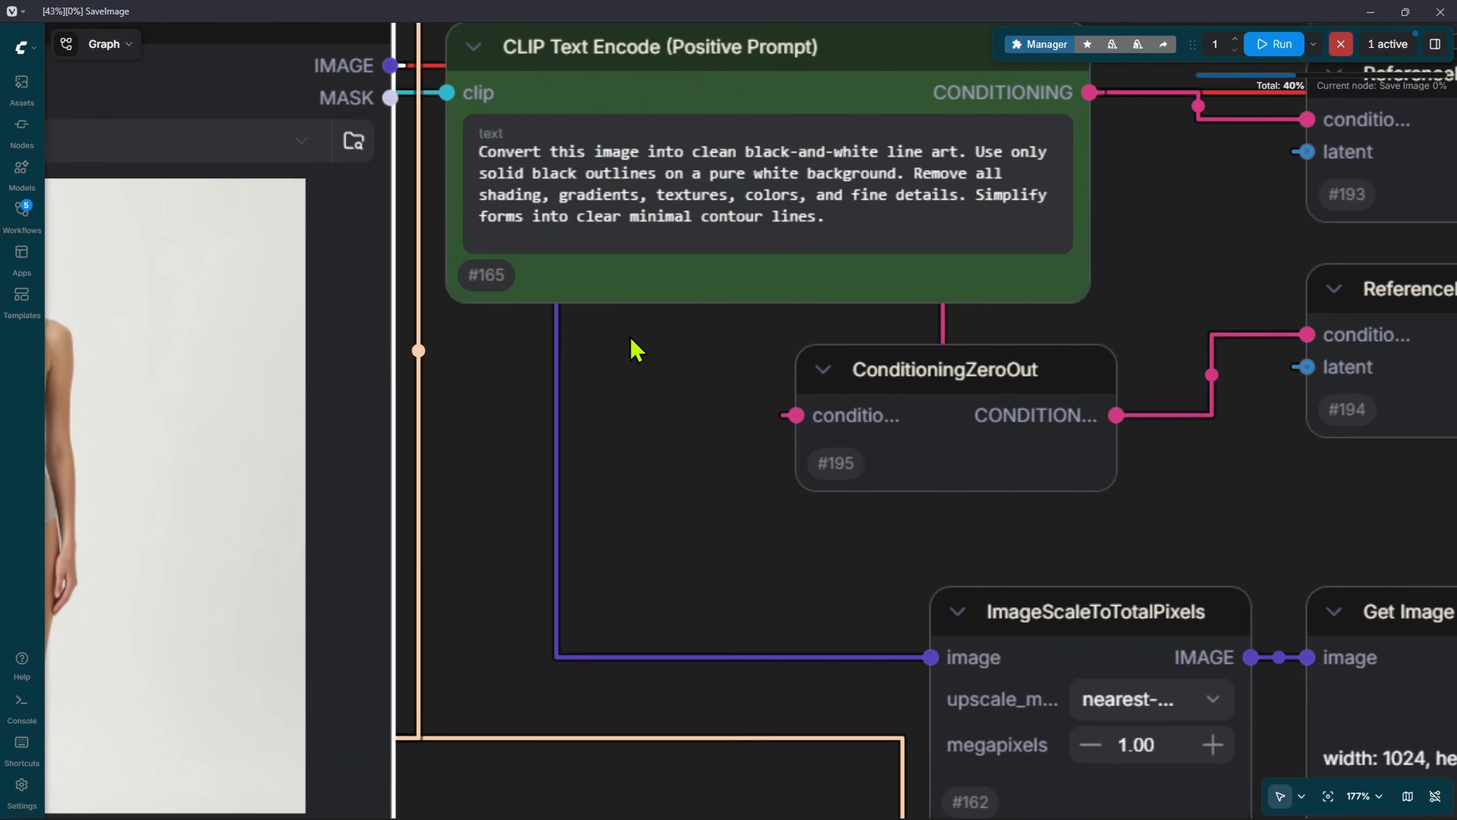
{"action": "left_click_drag", "start_coordinate": [701, 281], "coordinate": [610, 486]}
{"action": "scroll", "coordinate": [610, 486], "scroll_direction": "up", "scroll_amount": 1}
{"action": "left_click", "coordinate": [810, 413]}
{"action": "key", "text": "ctrl+a"}
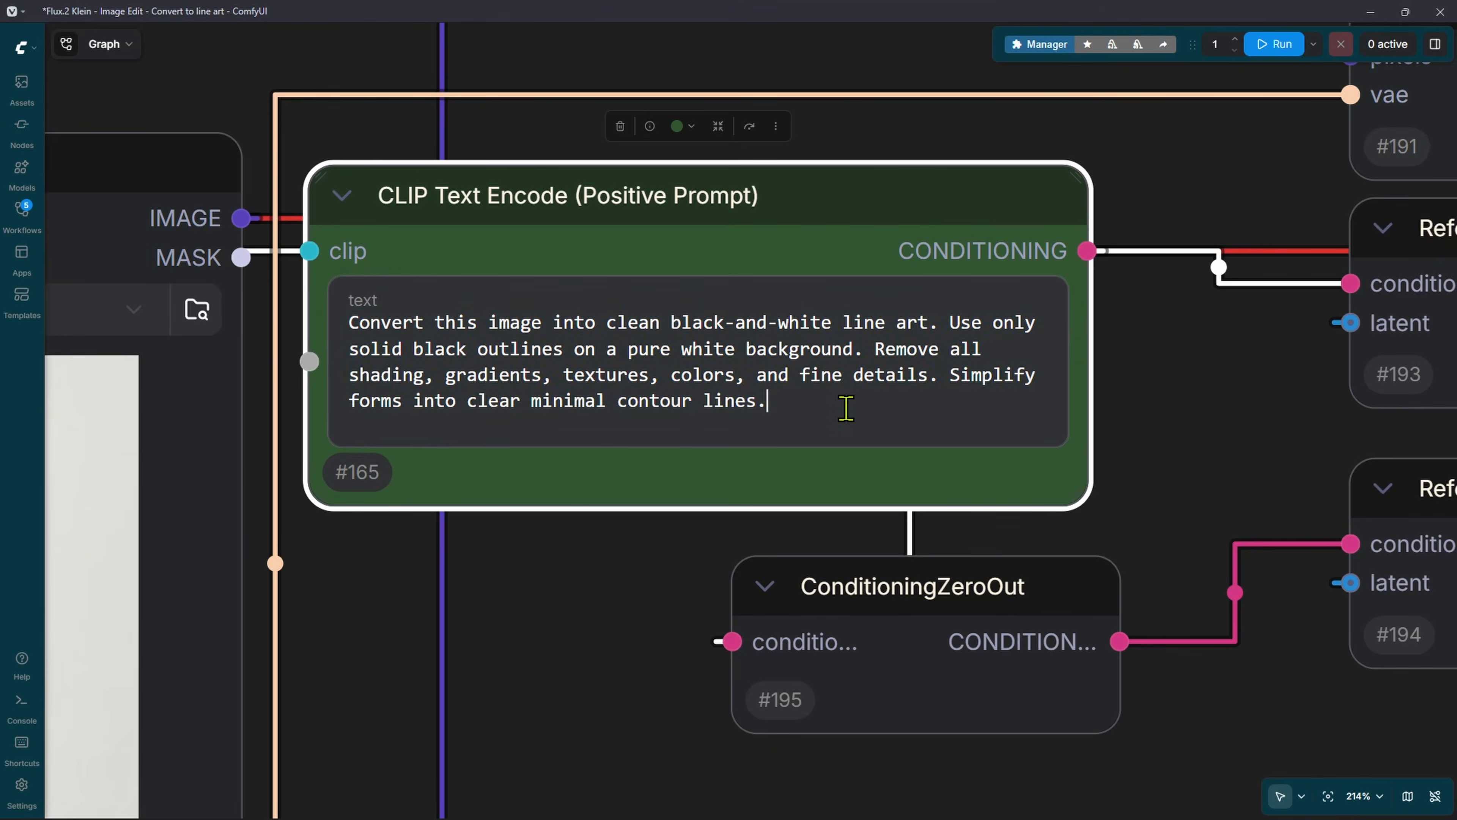
{"action": "left_click", "coordinate": [795, 400]}
{"action": "scroll", "coordinate": [1153, 597], "scroll_direction": "down", "scroll_amount": 7}
{"action": "left_click_drag", "start_coordinate": [1153, 597], "coordinate": [899, 502]}
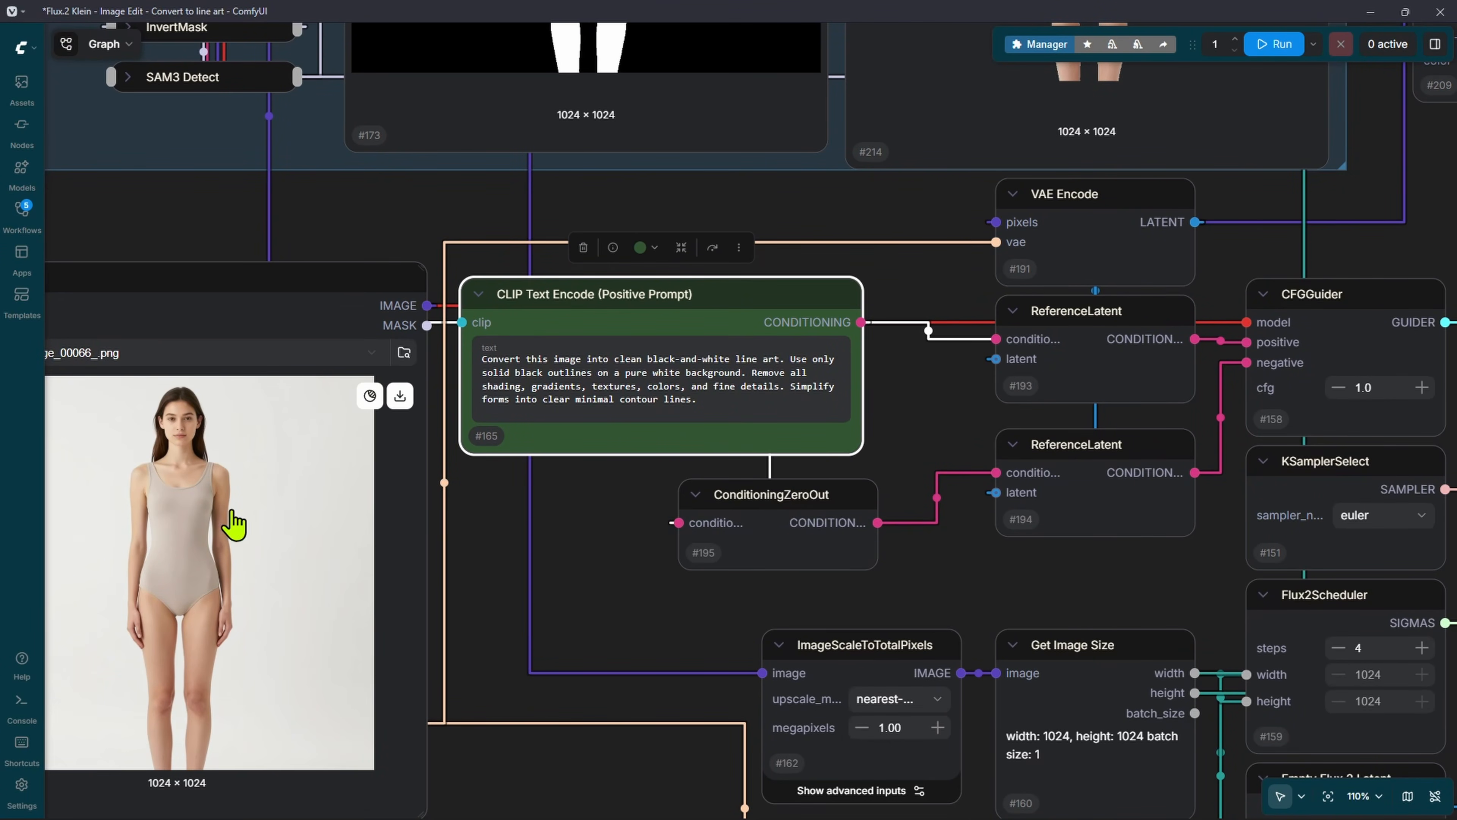
{"action": "scroll", "coordinate": [402, 442], "scroll_direction": "up", "scroll_amount": 1}
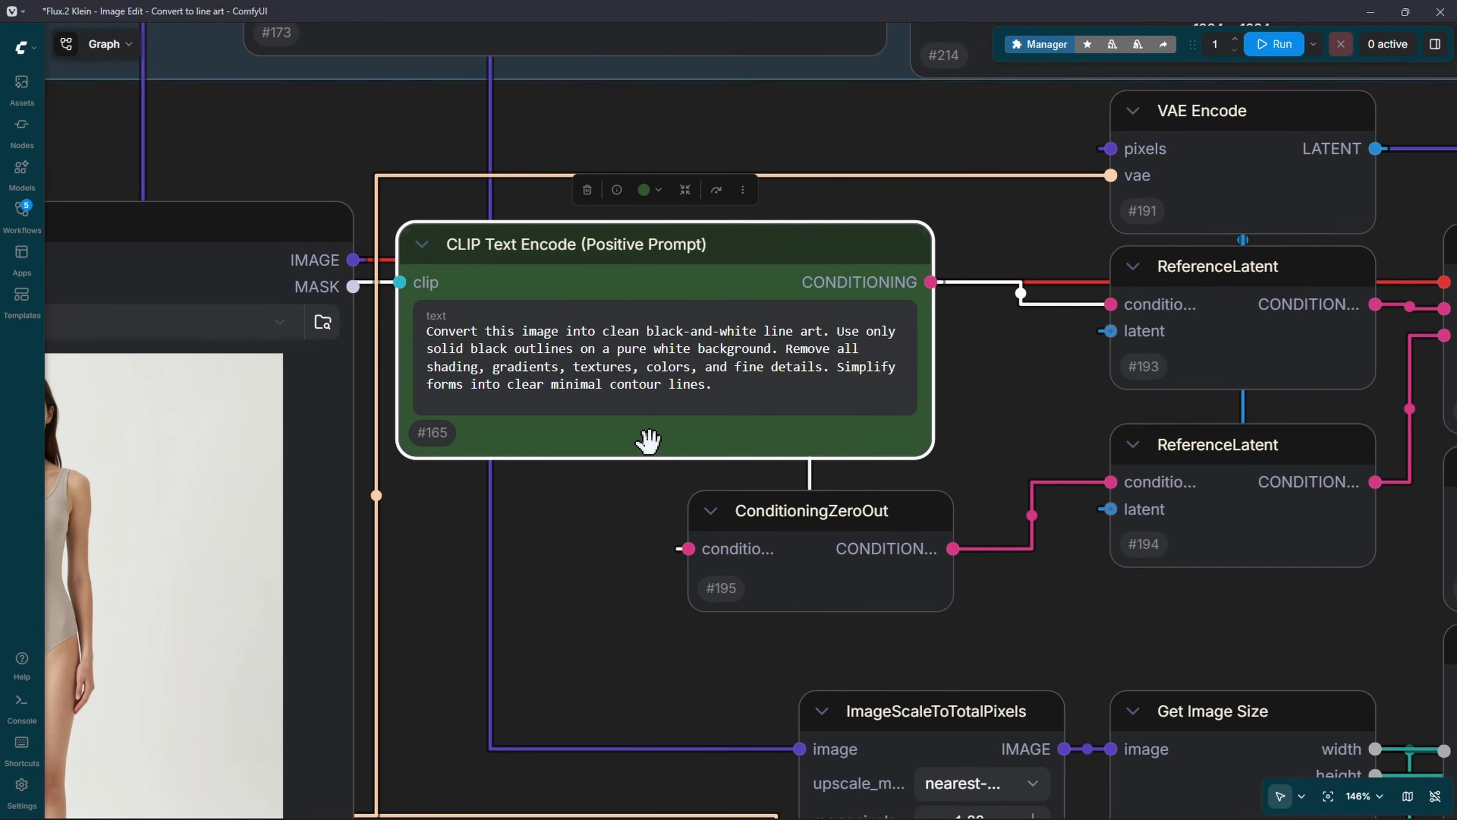
{"action": "scroll", "coordinate": [756, 351], "scroll_direction": "up", "scroll_amount": 5}
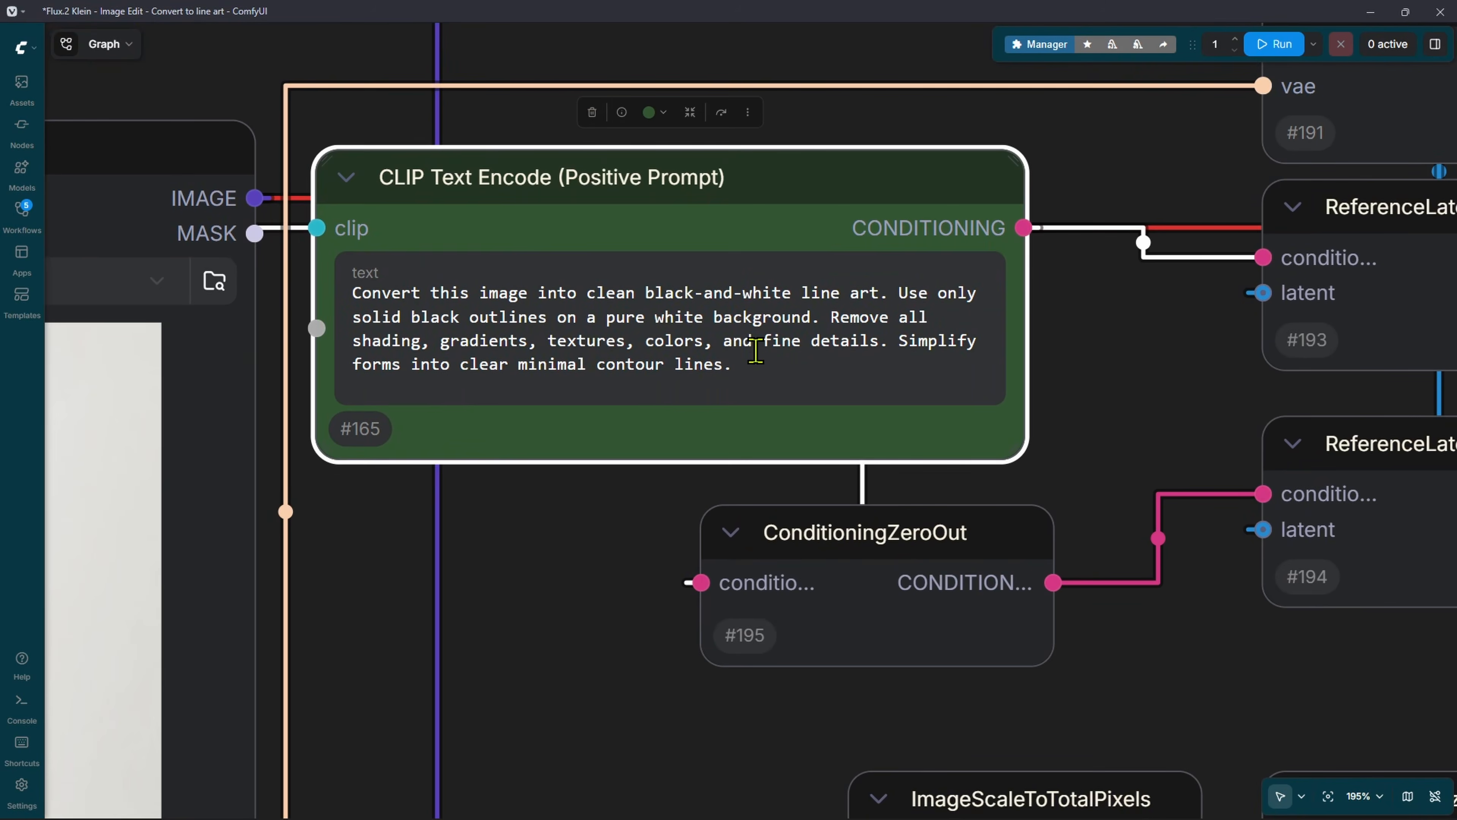
{"action": "left_click", "coordinate": [849, 415]}
- Examine the standing model's saved line art in the Save Image node, from the full graph down to fine detail
{"action": "scroll", "coordinate": [851, 450], "scroll_direction": "down", "scroll_amount": 8}
{"action": "left_click_drag", "start_coordinate": [1155, 608], "coordinate": [634, 415]}
{"action": "left_click_drag", "start_coordinate": [1291, 520], "coordinate": [646, 410]}
{"action": "scroll", "coordinate": [646, 409], "scroll_direction": "down", "scroll_amount": 2}
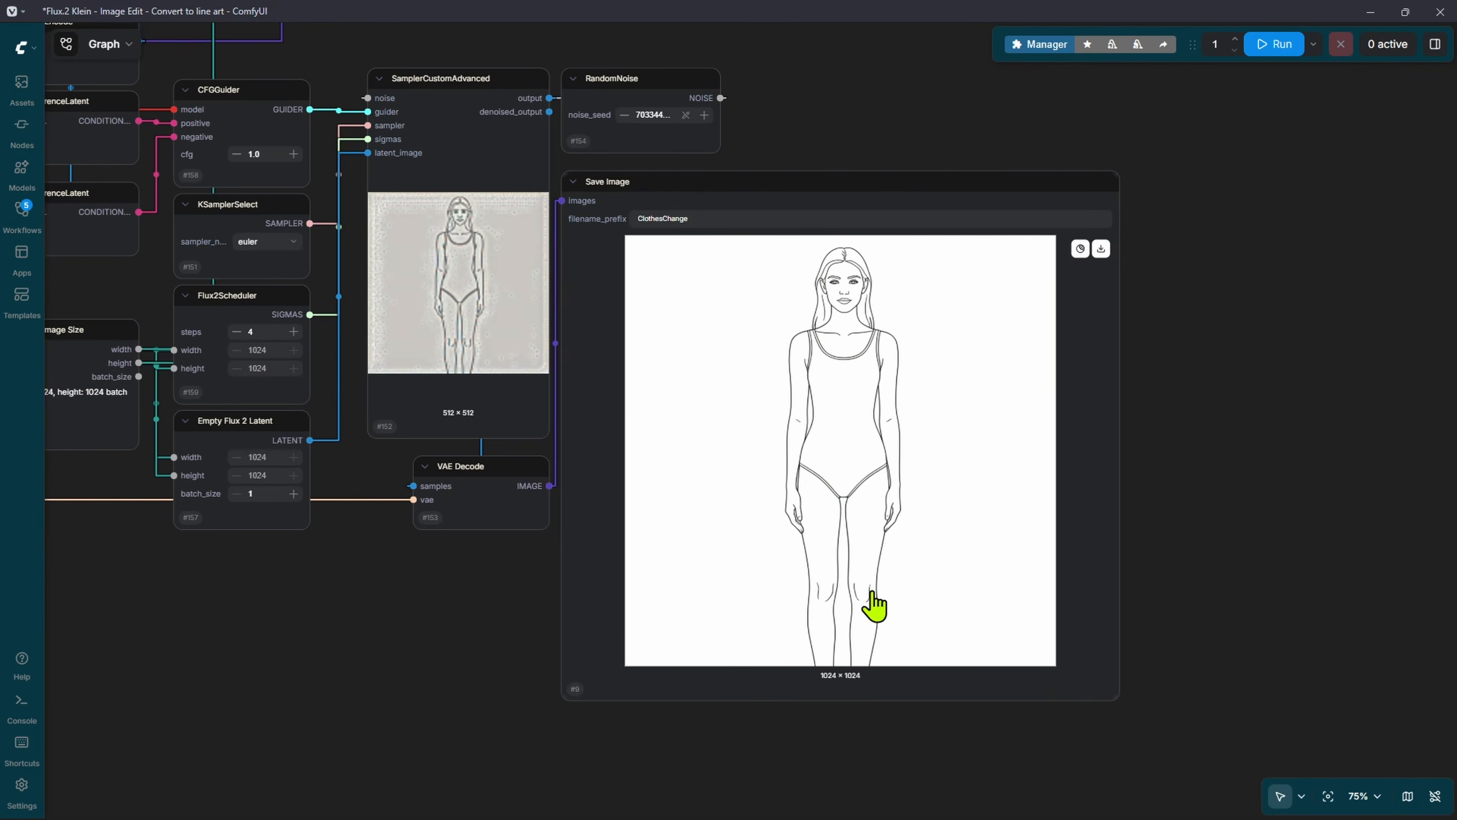
{"action": "left_click_drag", "start_coordinate": [561, 281], "coordinate": [1071, 357]}
{"action": "scroll", "coordinate": [818, 348], "scroll_direction": "down", "scroll_amount": 3}
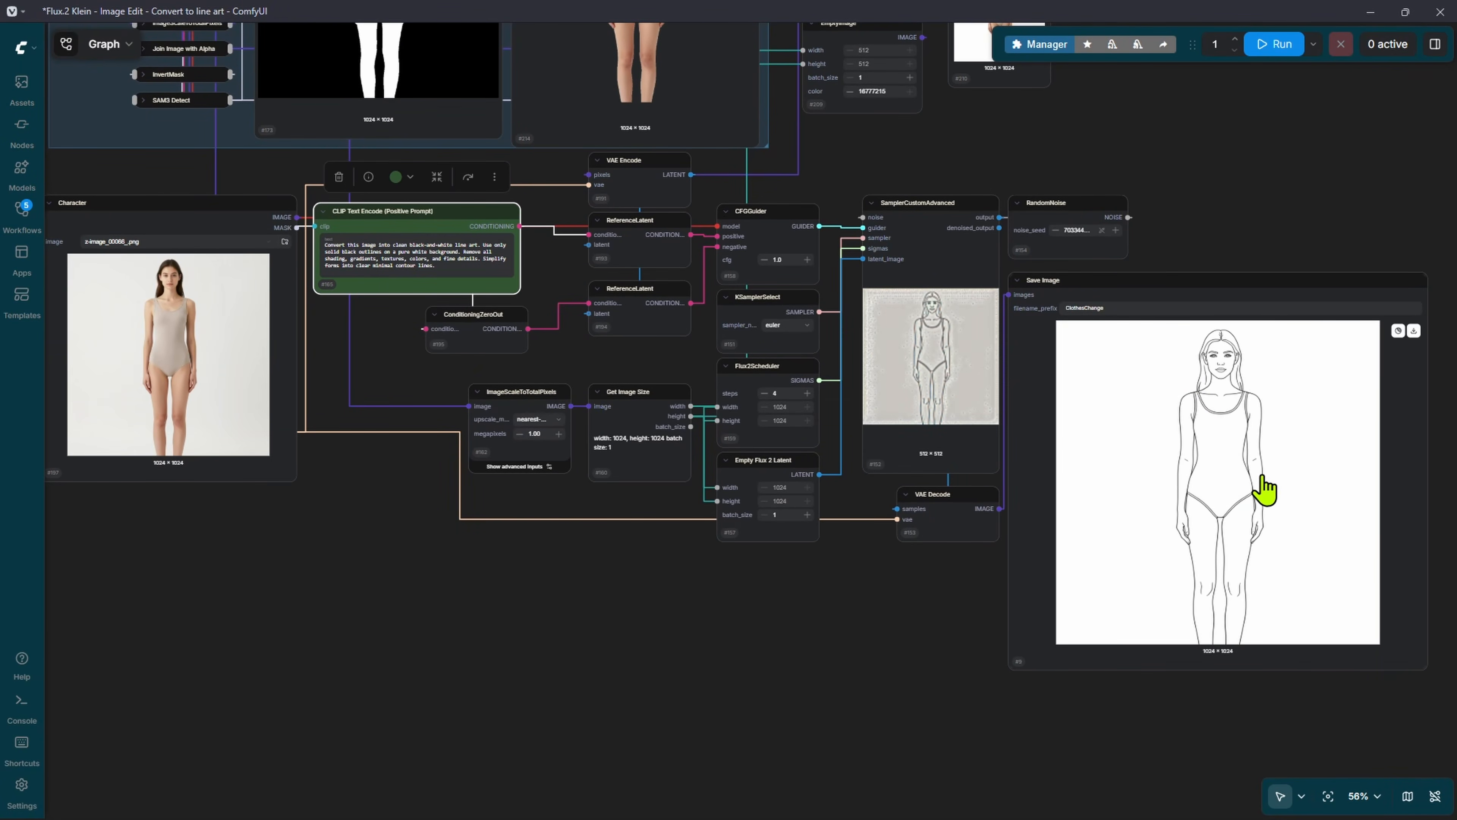
{"action": "scroll", "coordinate": [1264, 488], "scroll_direction": "up", "scroll_amount": 15}
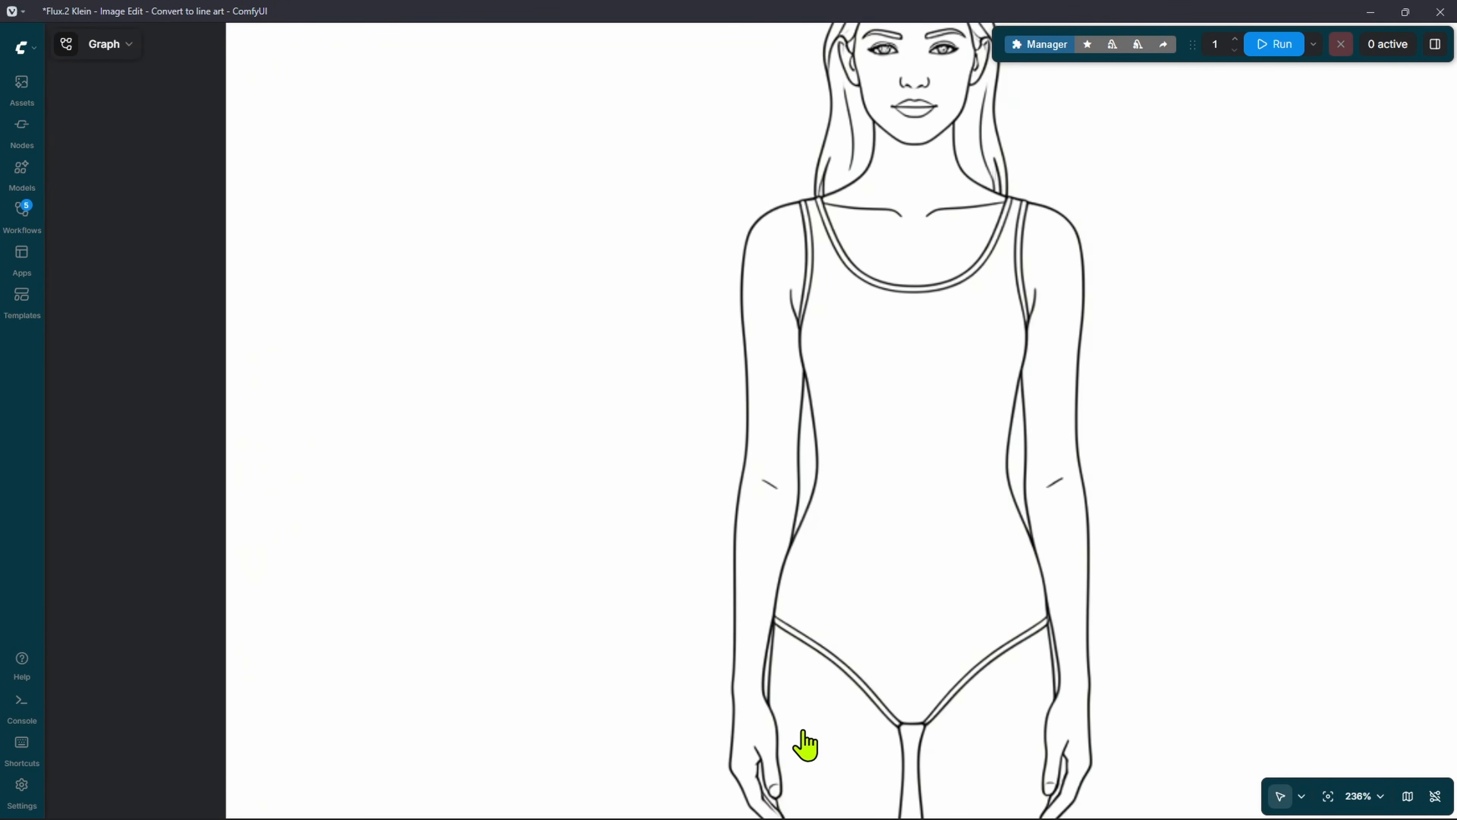
{"action": "scroll", "coordinate": [893, 637], "scroll_direction": "down", "scroll_amount": 8}
- Examine the standing model's source photo in the Character node, including the face, shoulders, bodysuit edges and hands
{"action": "left_click_drag", "start_coordinate": [190, 554], "coordinate": [1061, 488]}
{"action": "left_click_drag", "start_coordinate": [201, 487], "coordinate": [601, 505]}
{"action": "scroll", "coordinate": [629, 434], "scroll_direction": "up", "scroll_amount": 16}
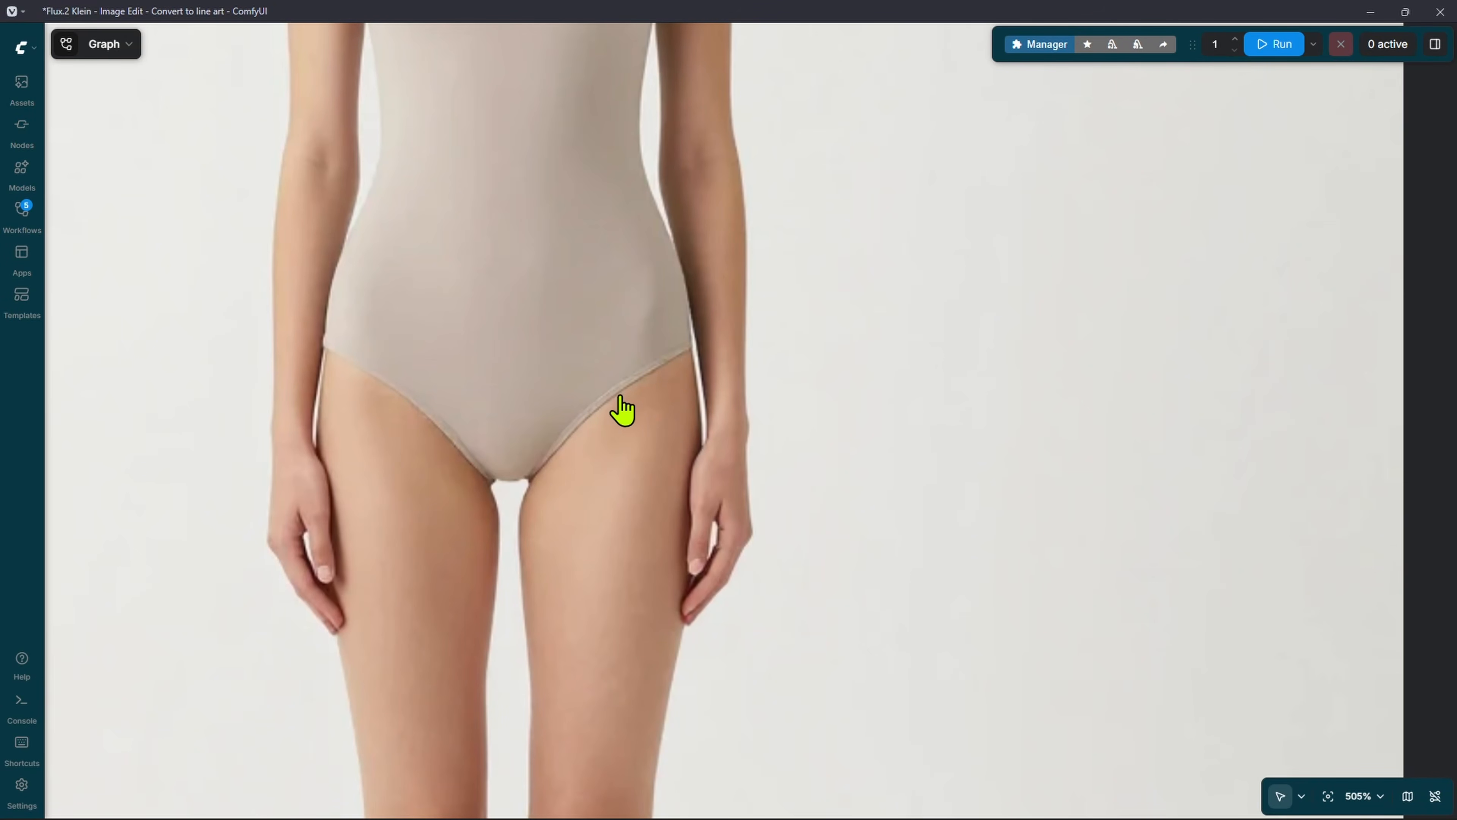
{"action": "scroll", "coordinate": [560, 446], "scroll_direction": "up", "scroll_amount": 10}
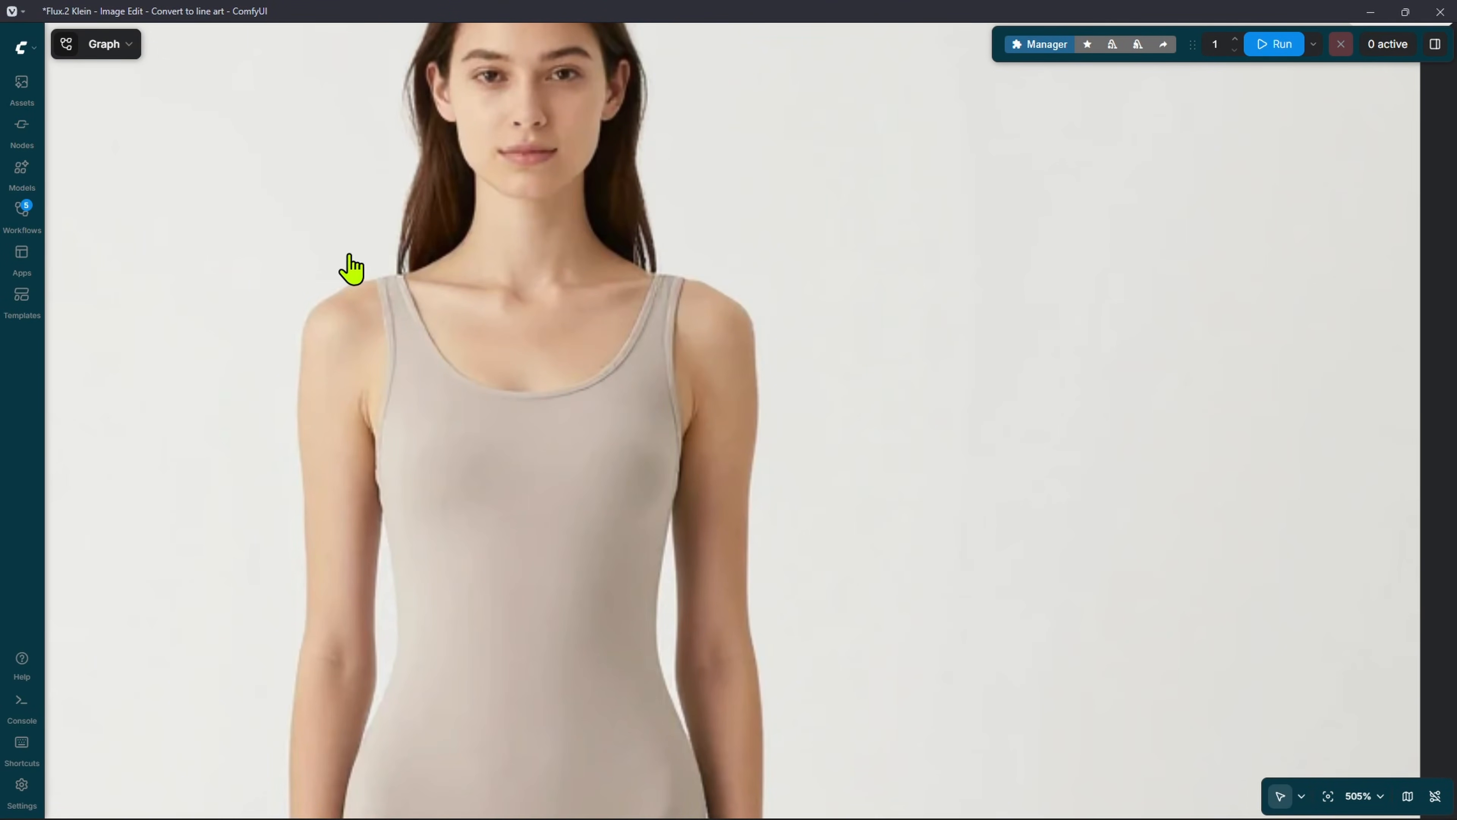
{"action": "scroll", "coordinate": [920, 605], "scroll_direction": "down", "scroll_amount": 8}
{"action": "scroll", "coordinate": [806, 497], "scroll_direction": "up", "scroll_amount": 7}
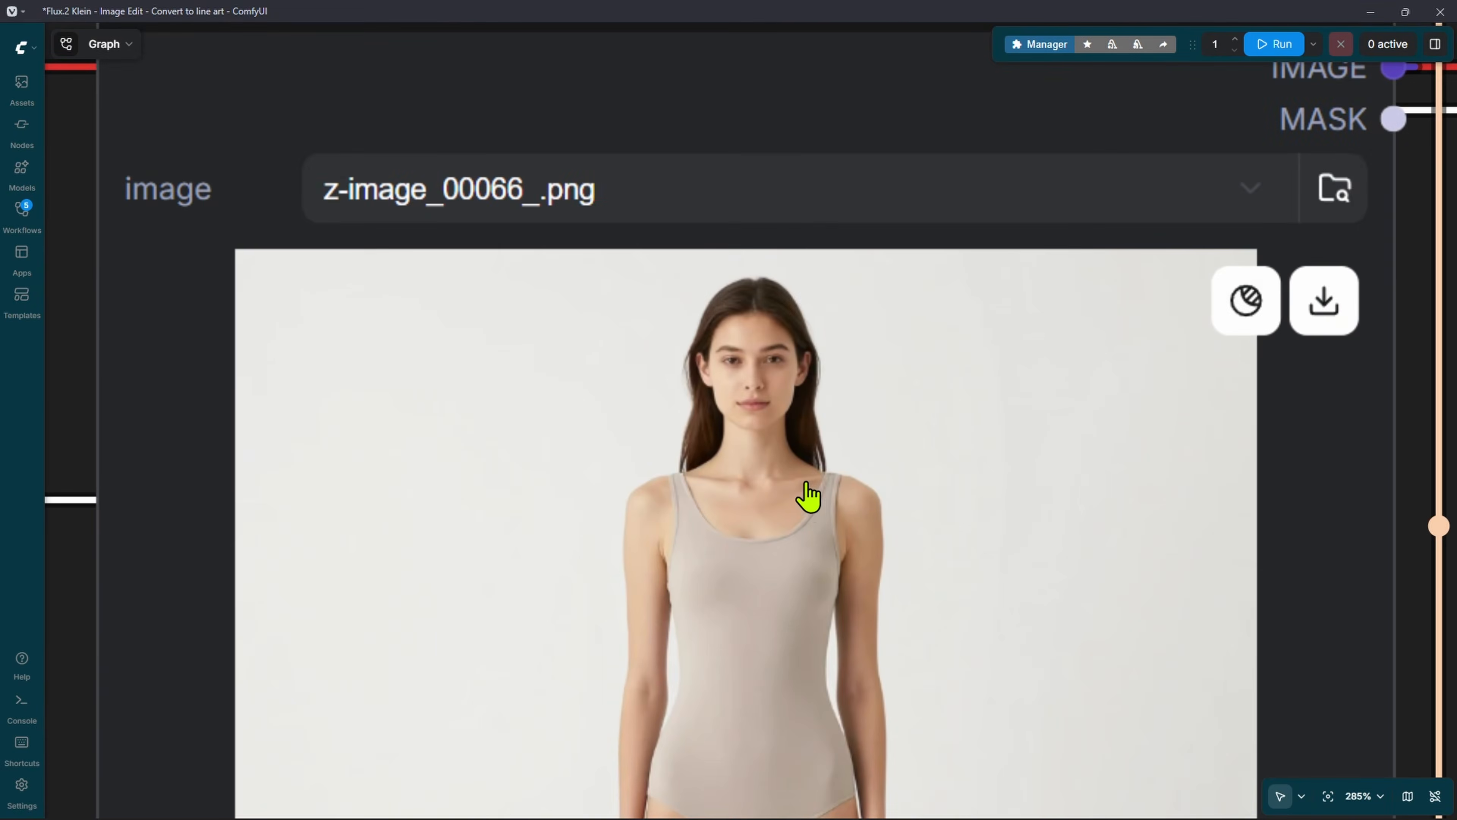
{"action": "scroll", "coordinate": [1041, 654], "scroll_direction": "down", "scroll_amount": 7}
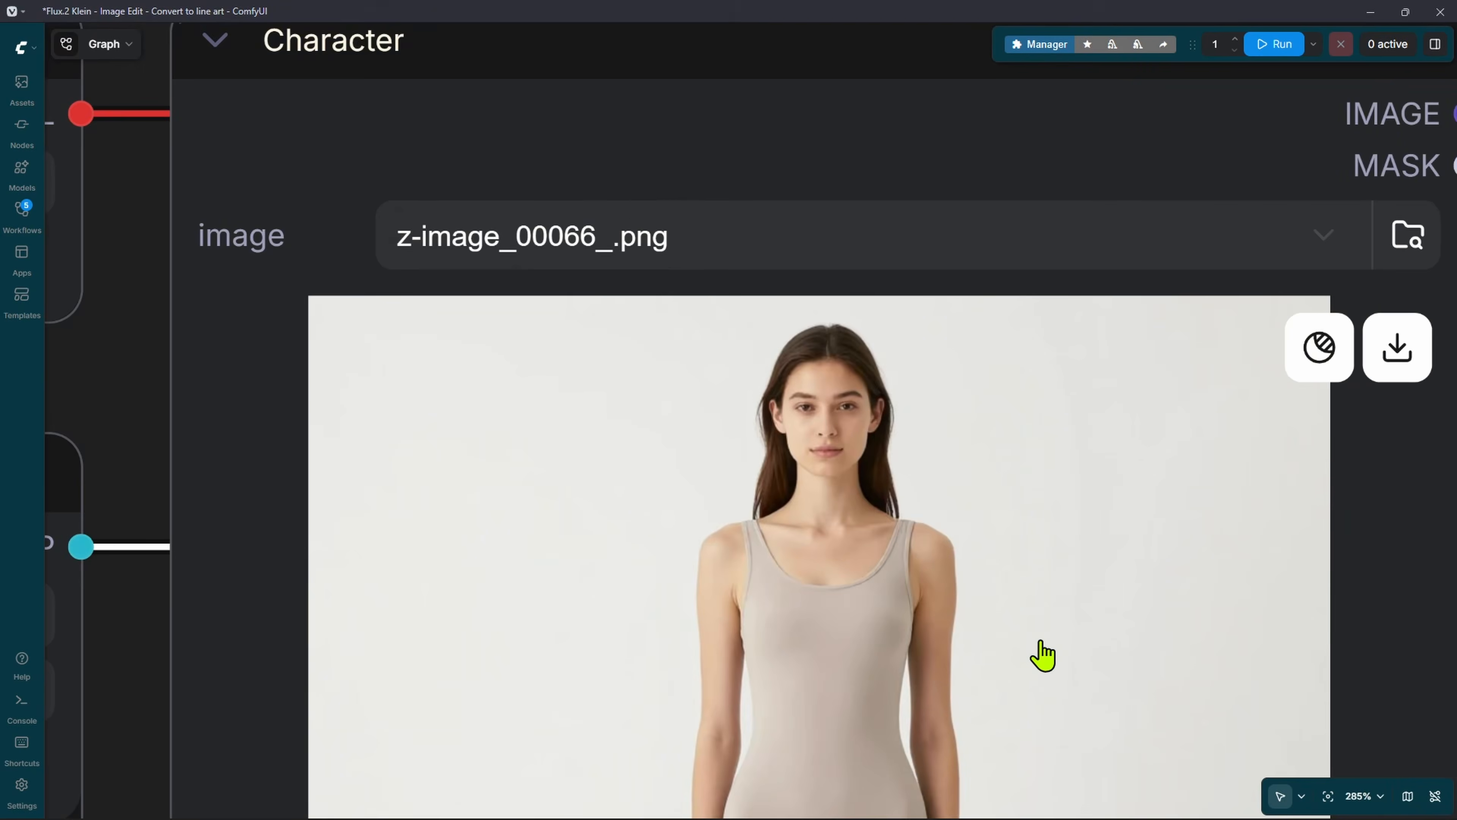
{"action": "scroll", "coordinate": [1045, 495], "scroll_direction": "down", "scroll_amount": 5}
- Compare the saved line art in the Save Image node with the model's source photo
{"action": "left_click_drag", "start_coordinate": [780, 471], "coordinate": [212, 415]}
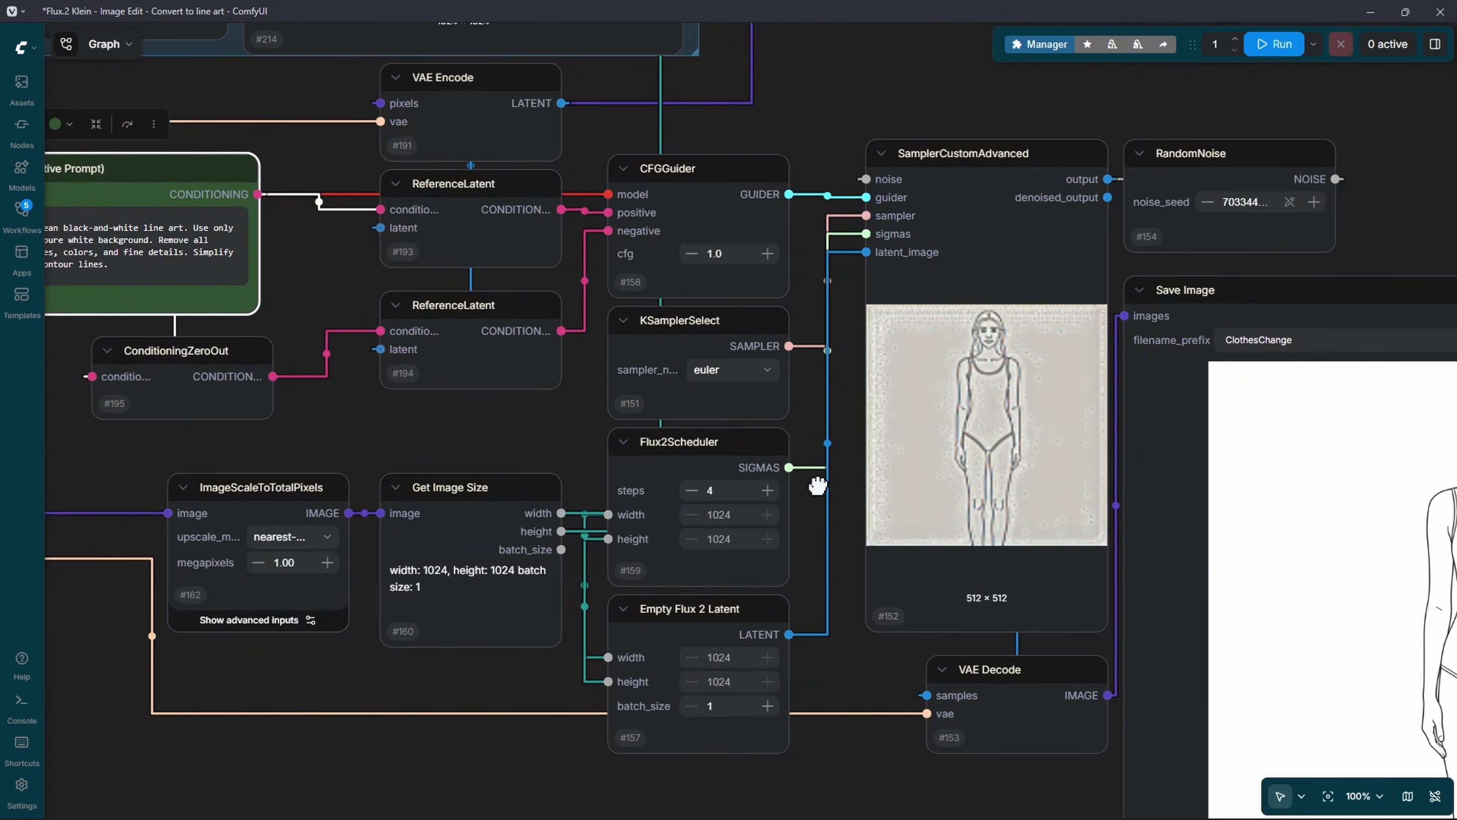
{"action": "left_click_drag", "start_coordinate": [1271, 555], "coordinate": [839, 453]}
{"action": "scroll", "coordinate": [1132, 561], "scroll_direction": "up", "scroll_amount": 5}
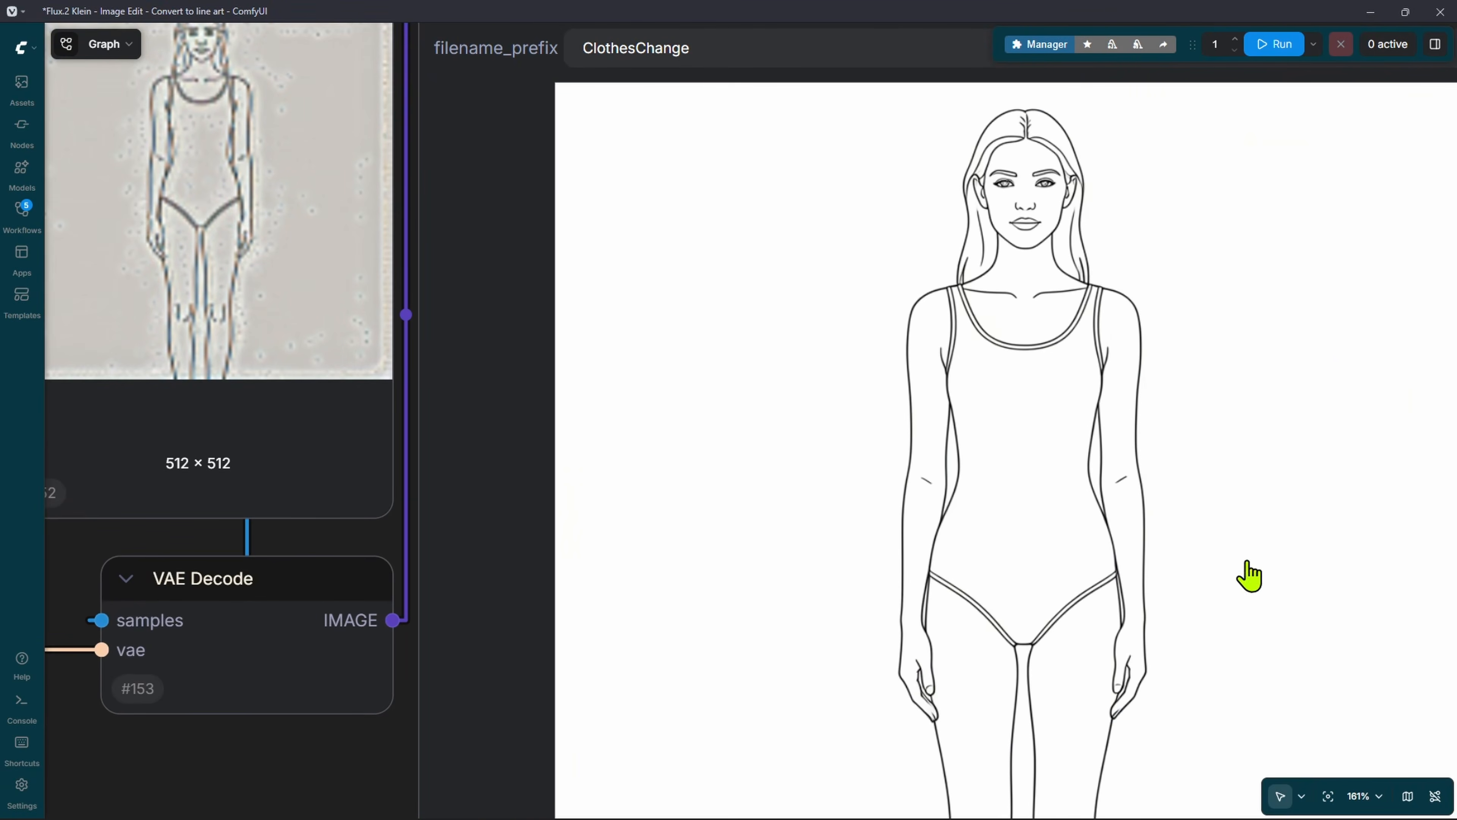
{"action": "scroll", "coordinate": [975, 531], "scroll_direction": "down", "scroll_amount": 8}
- Read the Model Storage Location section of the brown Markdown note for the unet, text_encoders and vae folders
{"action": "left_click_drag", "start_coordinate": [535, 619], "coordinate": [1199, 724]}
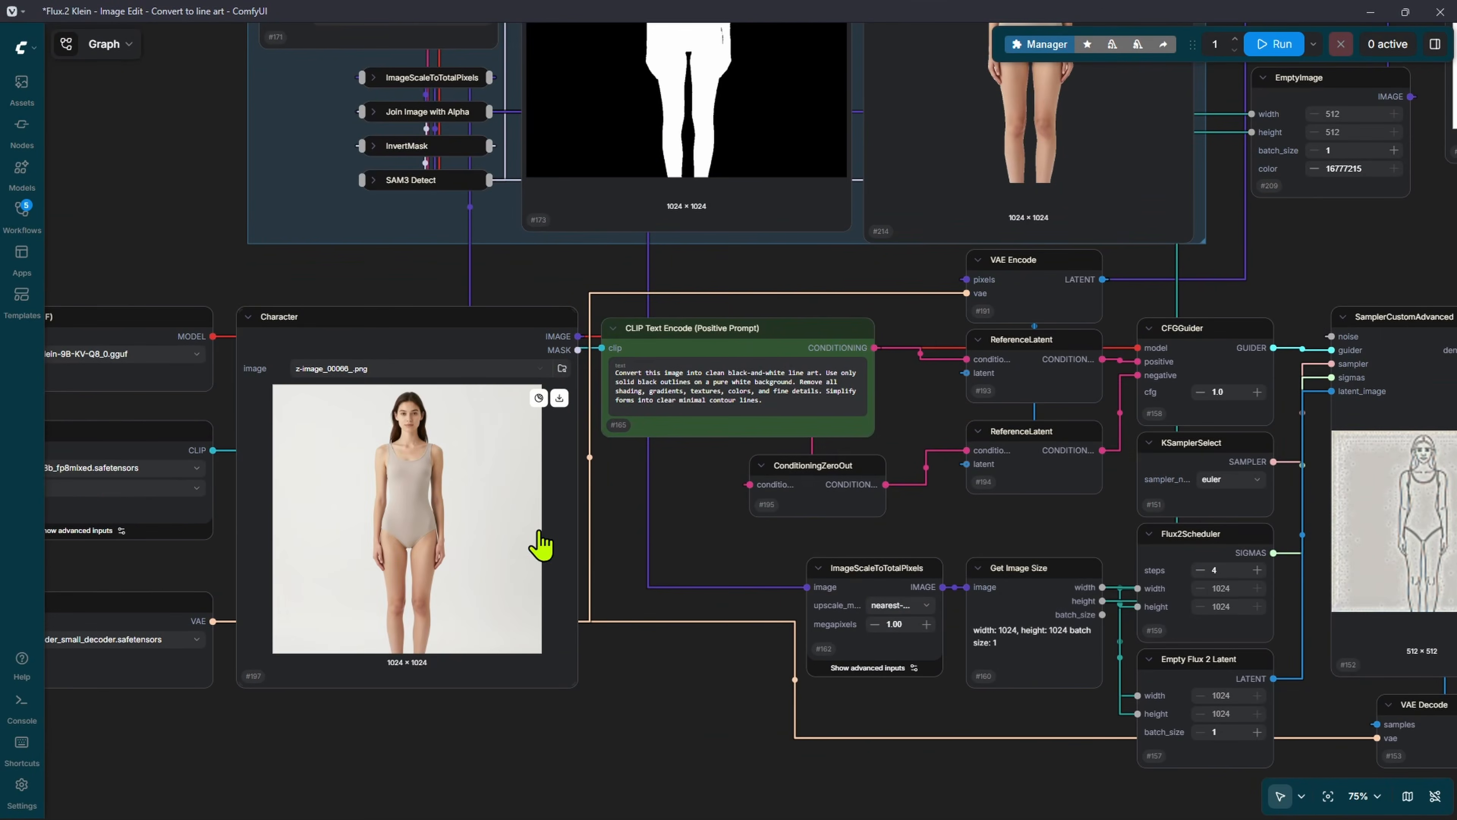
{"action": "left_click_drag", "start_coordinate": [543, 546], "coordinate": [718, 479]}
{"action": "left_click_drag", "start_coordinate": [341, 595], "coordinate": [1381, 501]}
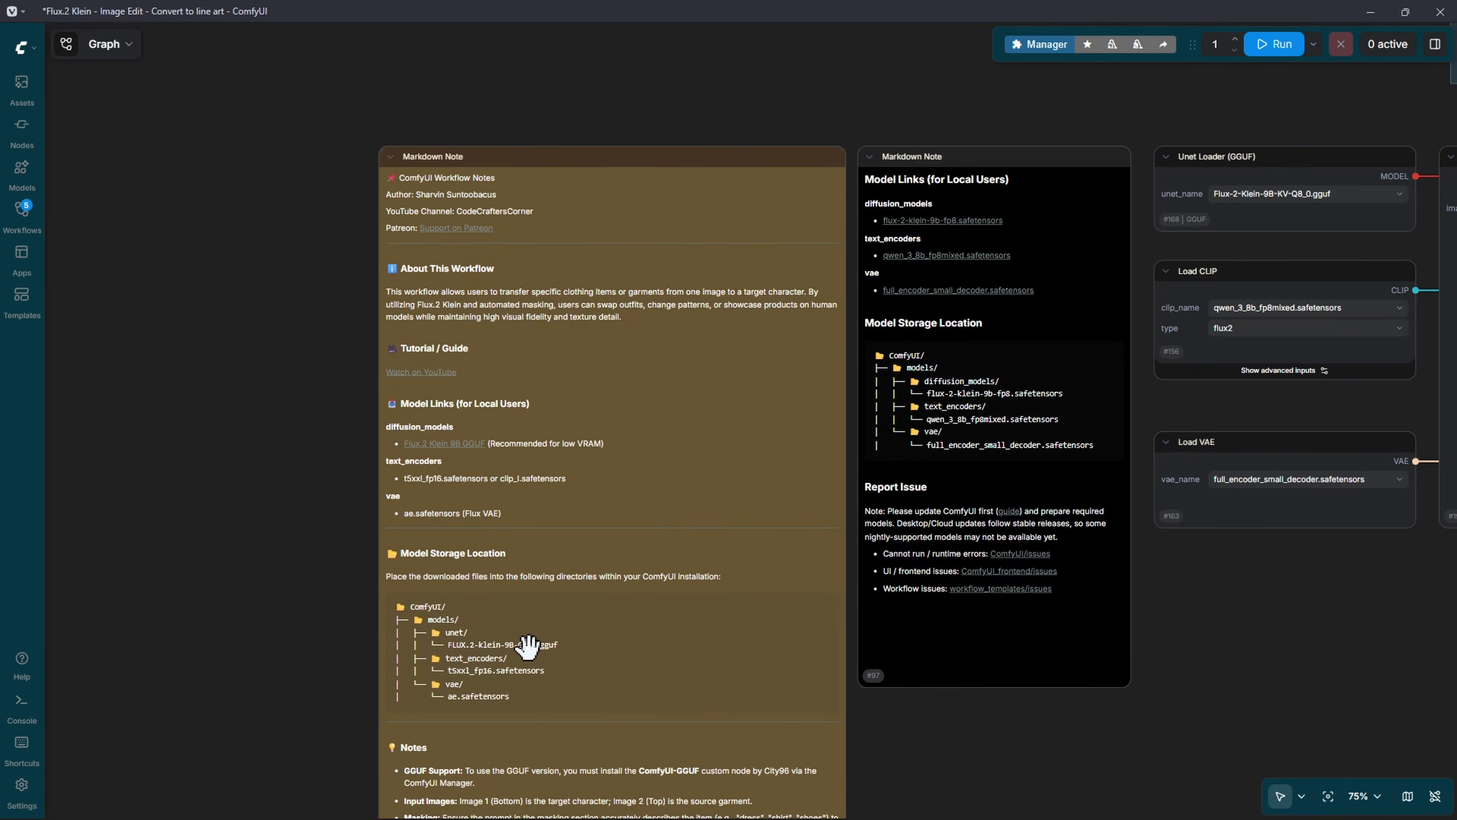
{"action": "left_click_drag", "start_coordinate": [512, 635], "coordinate": [437, 565]}
{"action": "scroll", "coordinate": [347, 548], "scroll_direction": "up", "scroll_amount": 5}
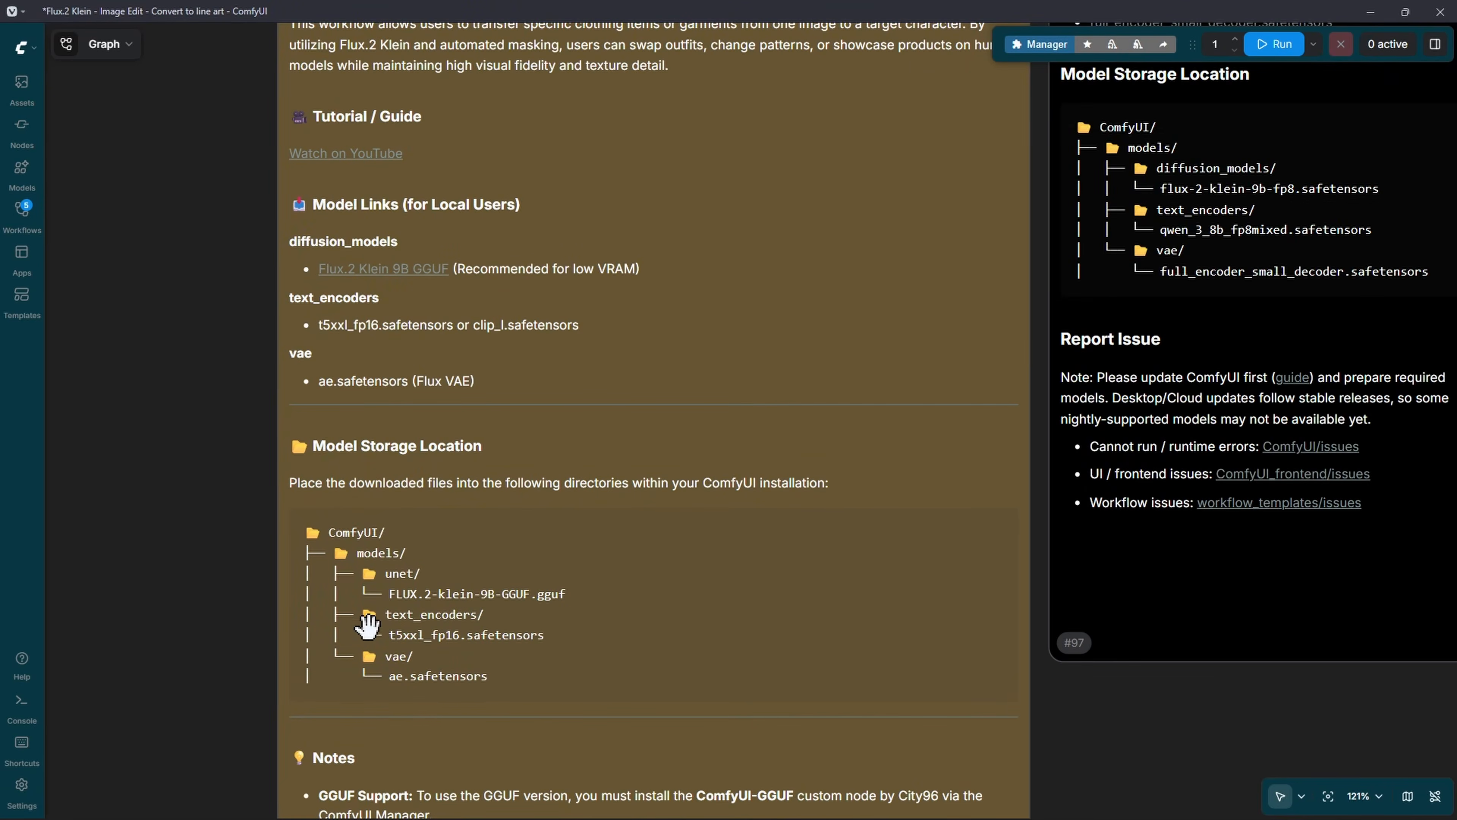
{"action": "scroll", "coordinate": [344, 617], "scroll_direction": "up", "scroll_amount": 4}
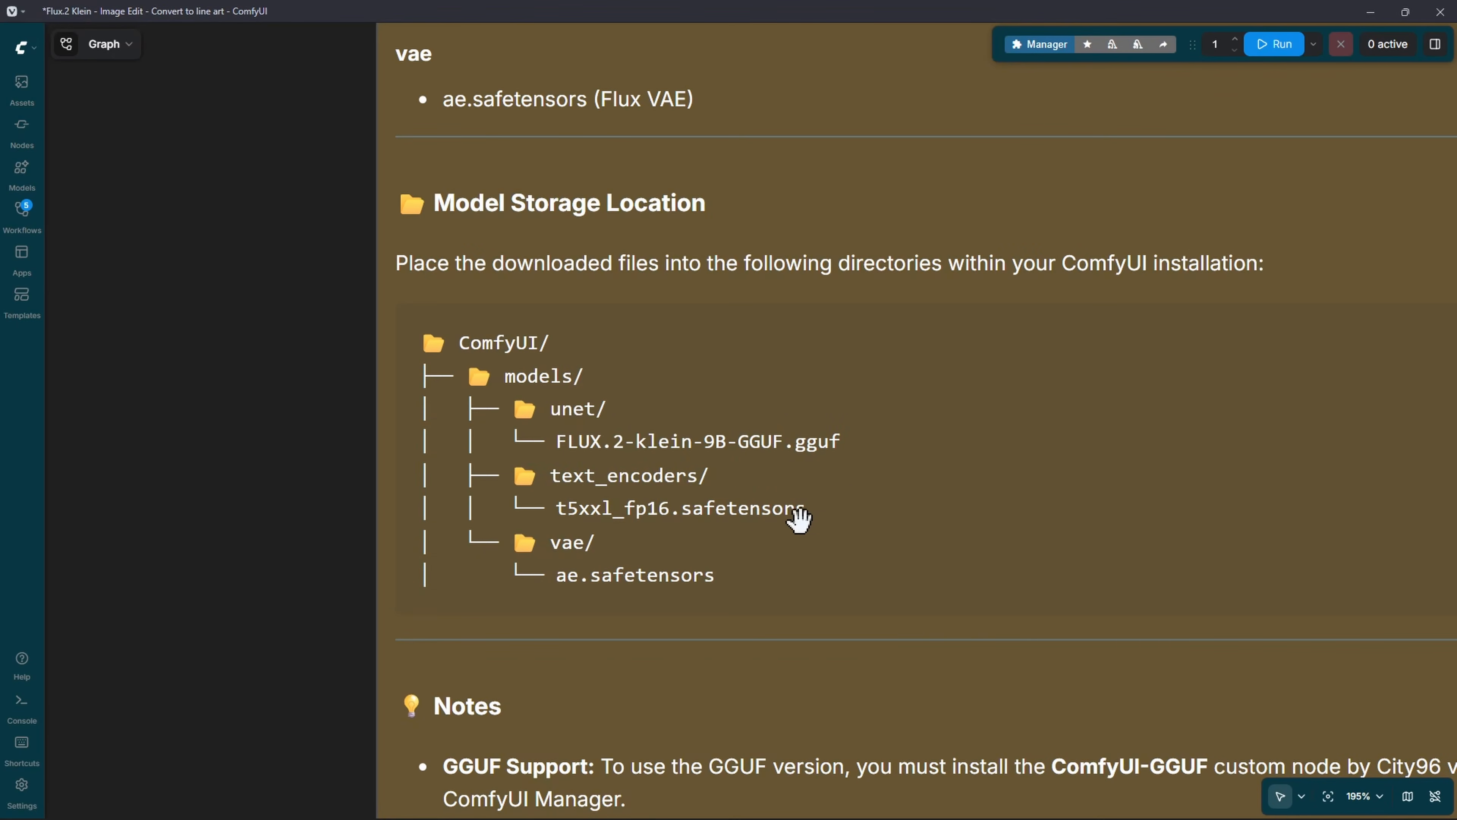
{"action": "scroll", "coordinate": [585, 449], "scroll_direction": "up", "scroll_amount": 4}
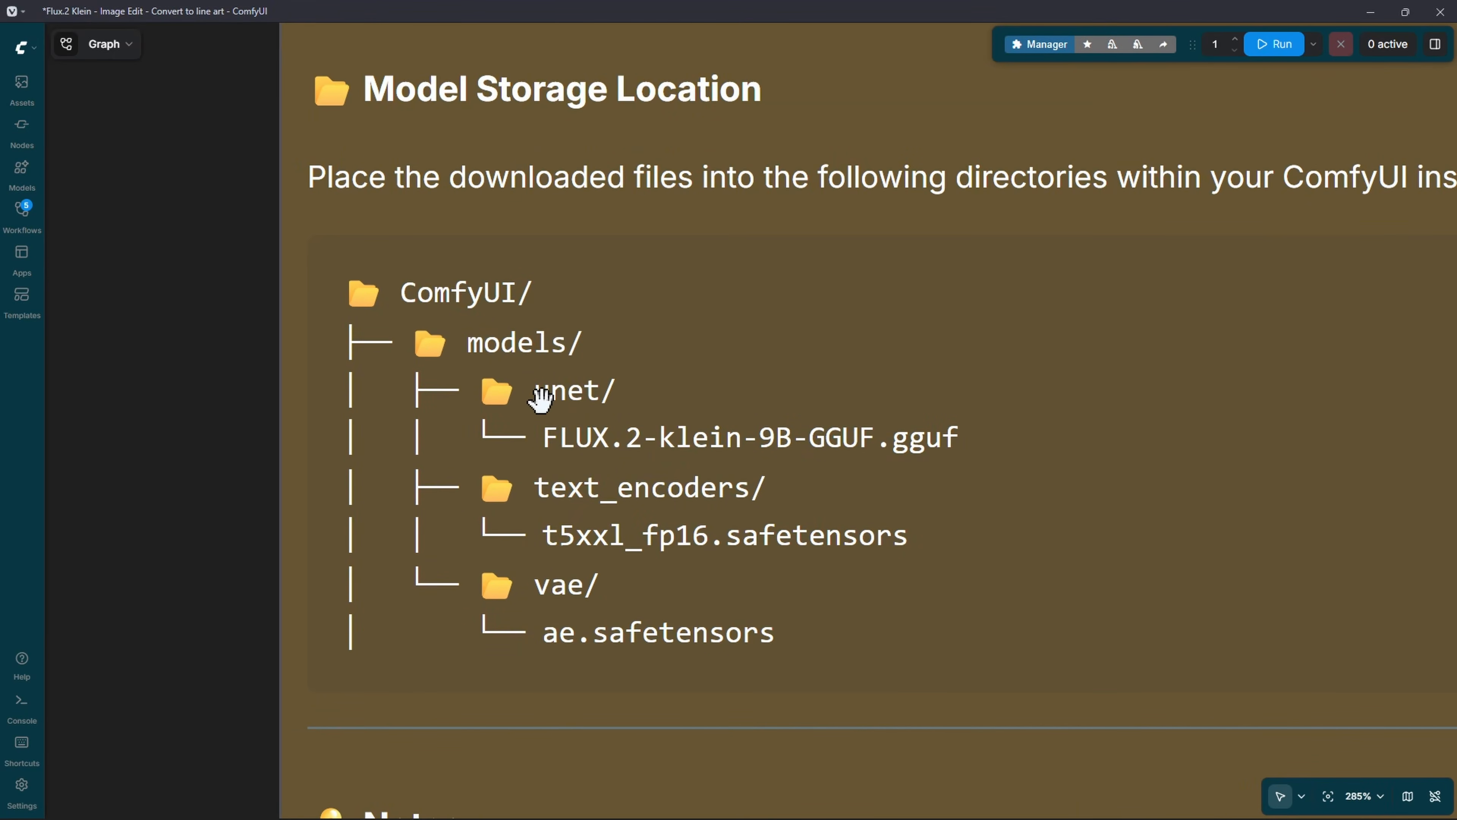
{"action": "scroll", "coordinate": [595, 397], "scroll_direction": "down", "scroll_amount": 20}
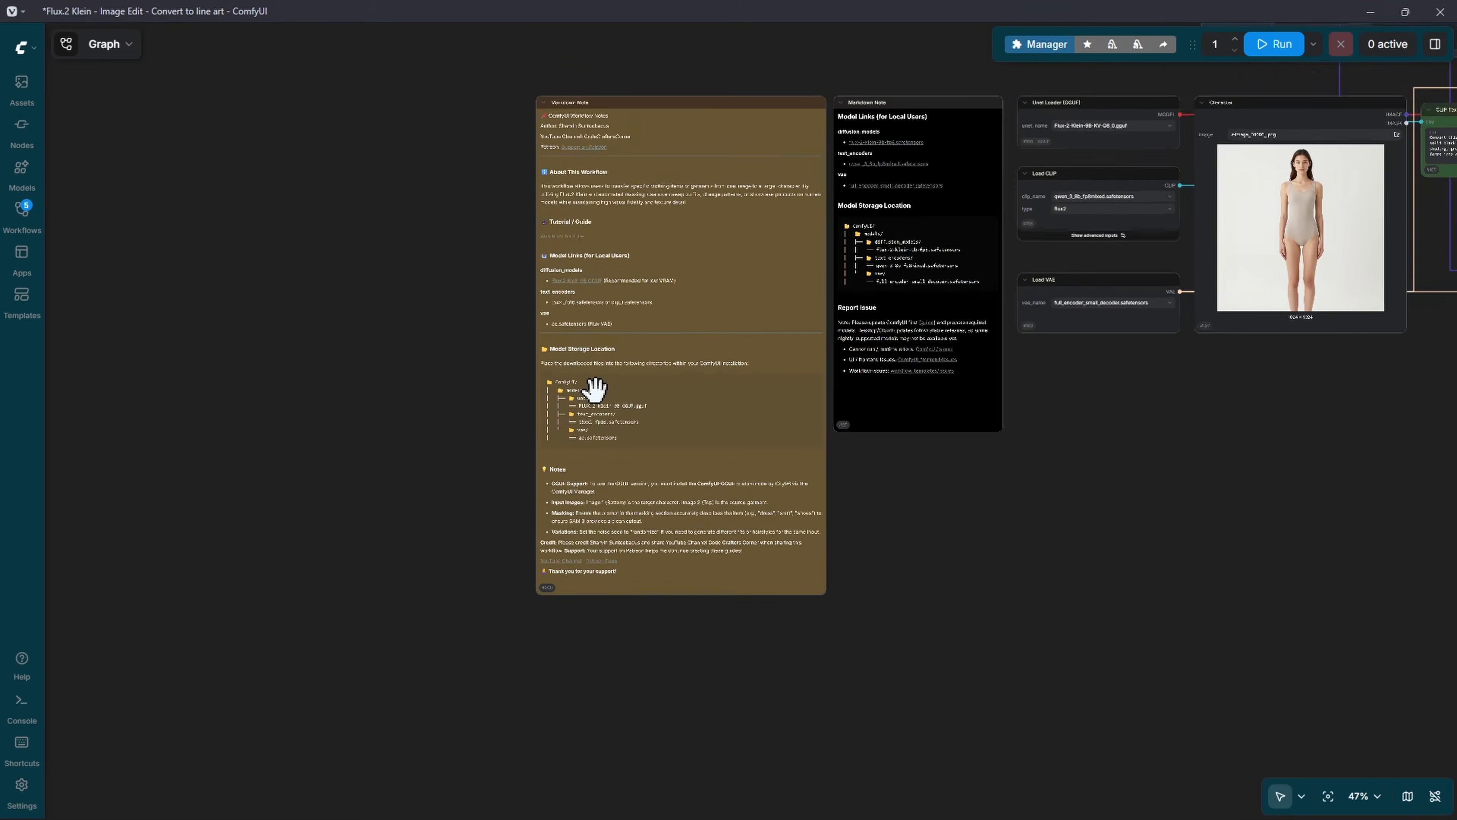
- Select the Unet Loader (GGUF), Load CLIP and Load VAE nodes together and review their model files beside the model links note
{"action": "left_click_drag", "start_coordinate": [740, 260], "coordinate": [423, 524]}
{"action": "scroll", "coordinate": [594, 382], "scroll_direction": "up", "scroll_amount": 8}
{"action": "left_click_drag", "start_coordinate": [900, 312], "coordinate": [715, 150]}
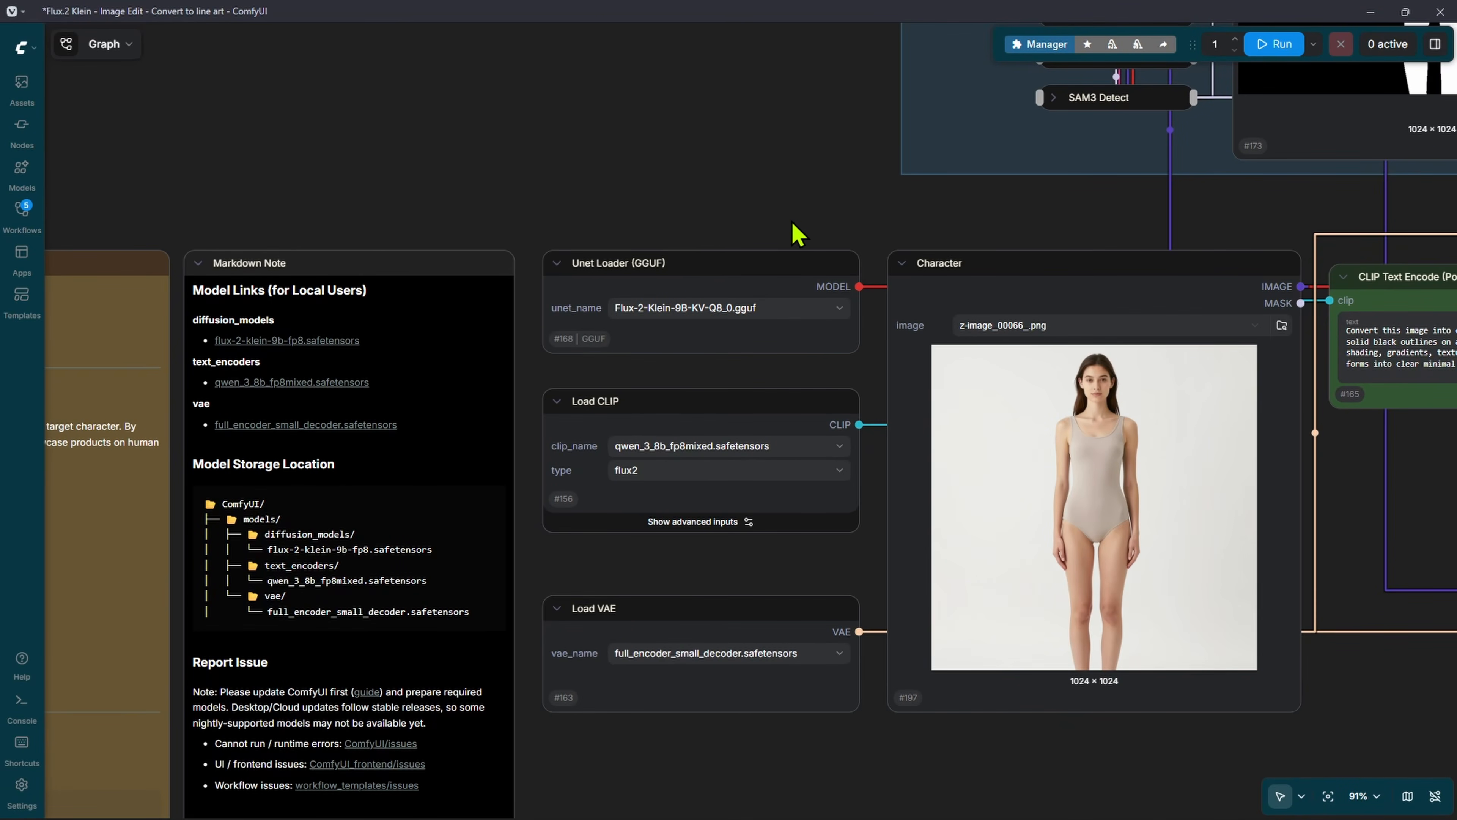
{"action": "mouse_move", "coordinate": [722, 263]}
{"action": "left_mouse_down"}
{"action": "mouse_move", "coordinate": [718, 179]}
{"action": "mouse_move", "coordinate": [728, 261]}
{"action": "left_mouse_up"}
{"action": "left_click_drag", "start_coordinate": [791, 769], "coordinate": [539, 83]}
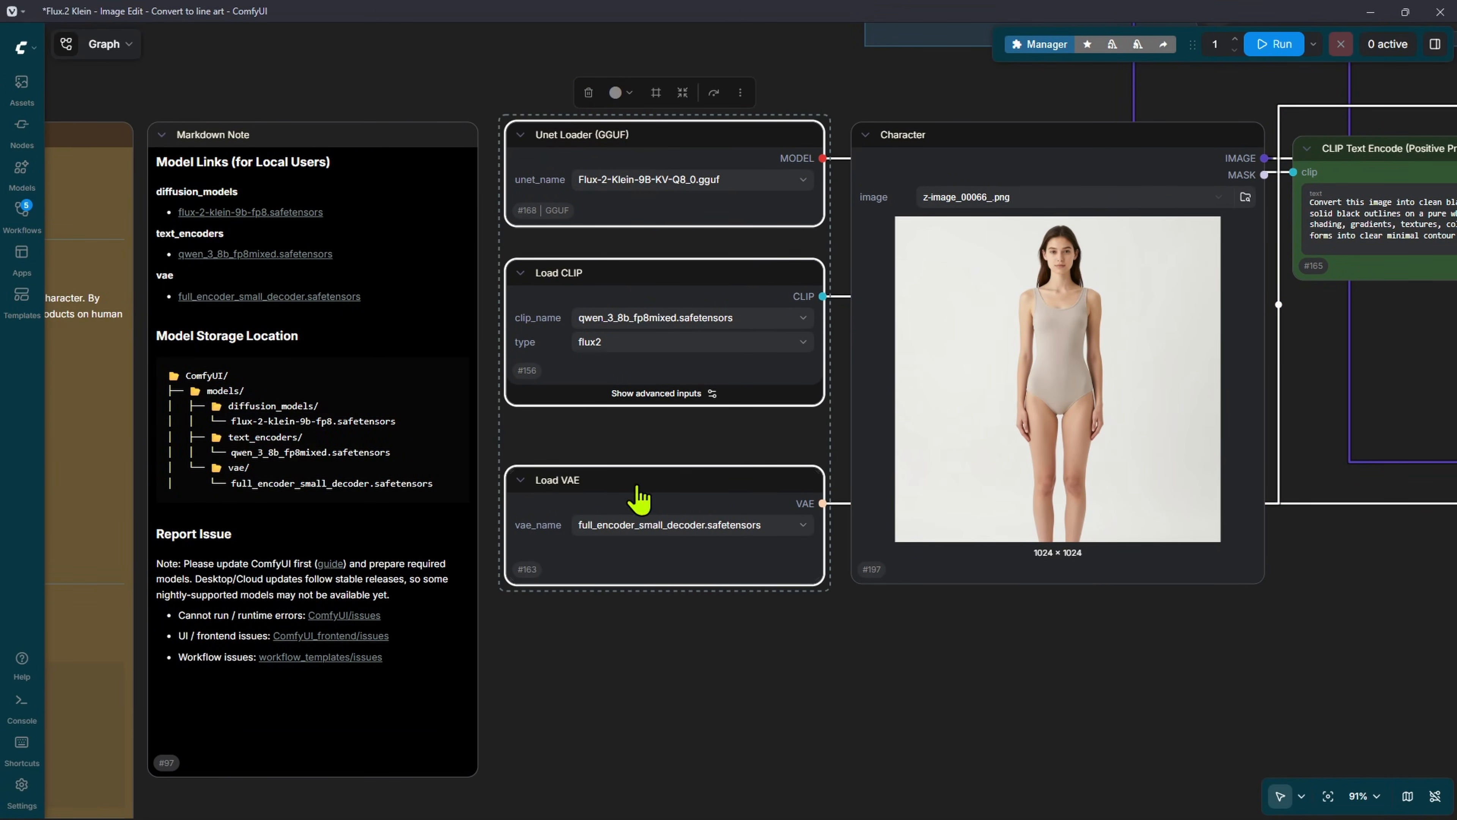
{"action": "scroll", "coordinate": [433, 241], "scroll_direction": "up", "scroll_amount": 4}
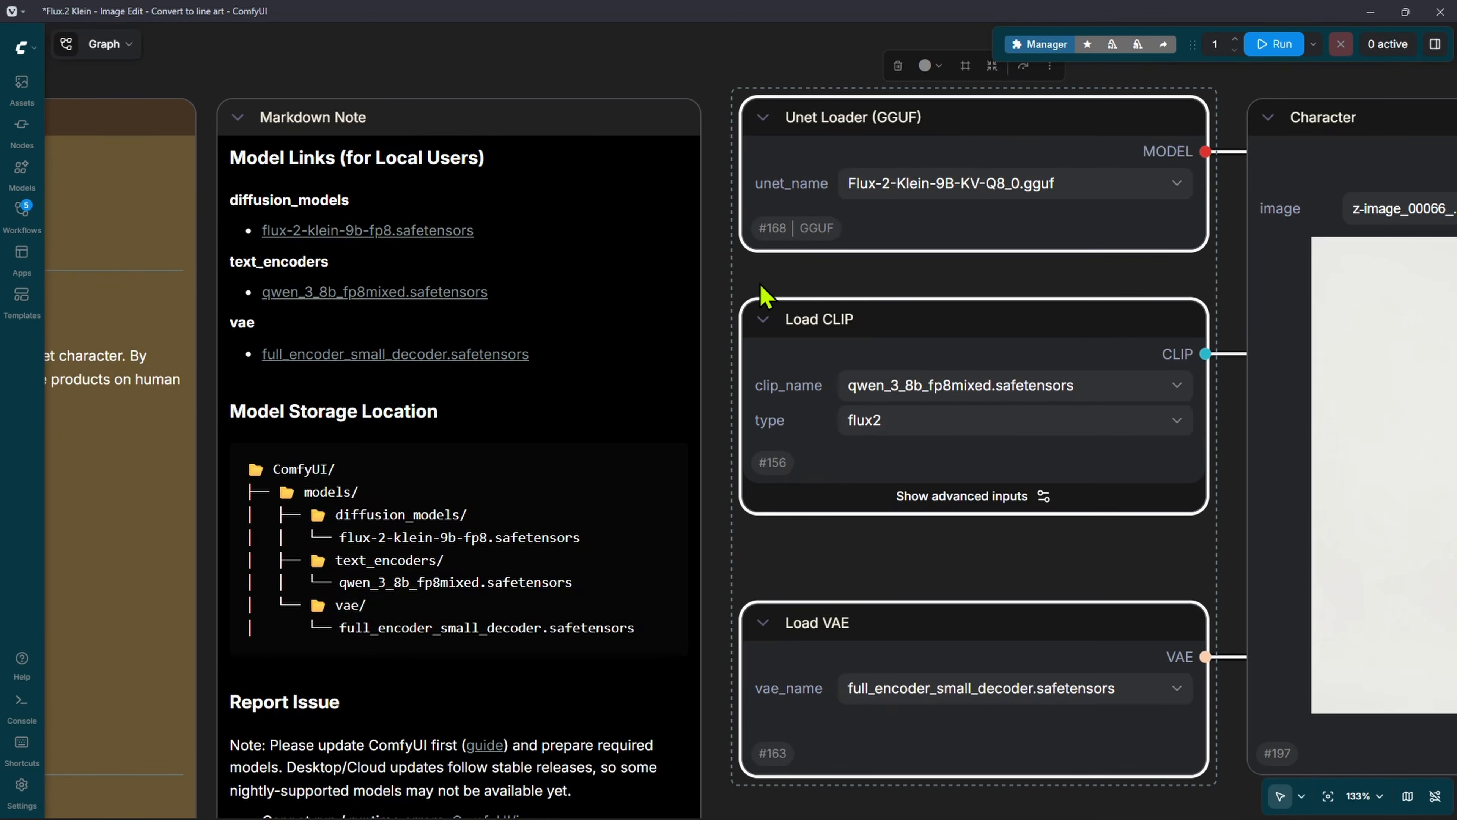
- Convert the Unet Loader (GGUF) node alone into a subgraph
{"action": "left_click", "coordinate": [889, 266]}
{"action": "left_click_drag", "start_coordinate": [891, 253], "coordinate": [746, 405]}
{"action": "left_click_drag", "start_coordinate": [1022, 372], "coordinate": [892, 386]}
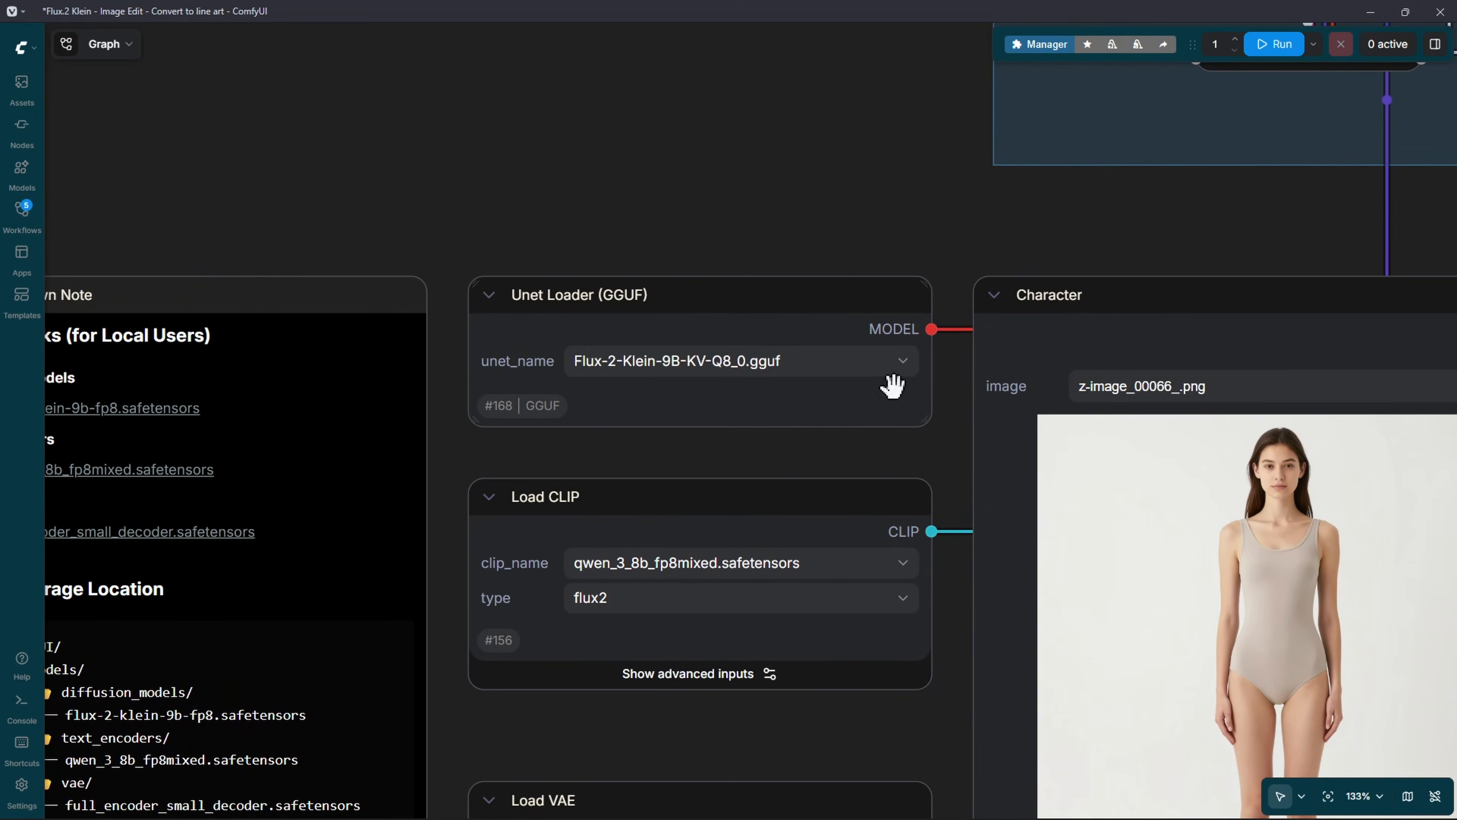
{"action": "left_click", "coordinate": [718, 321]}
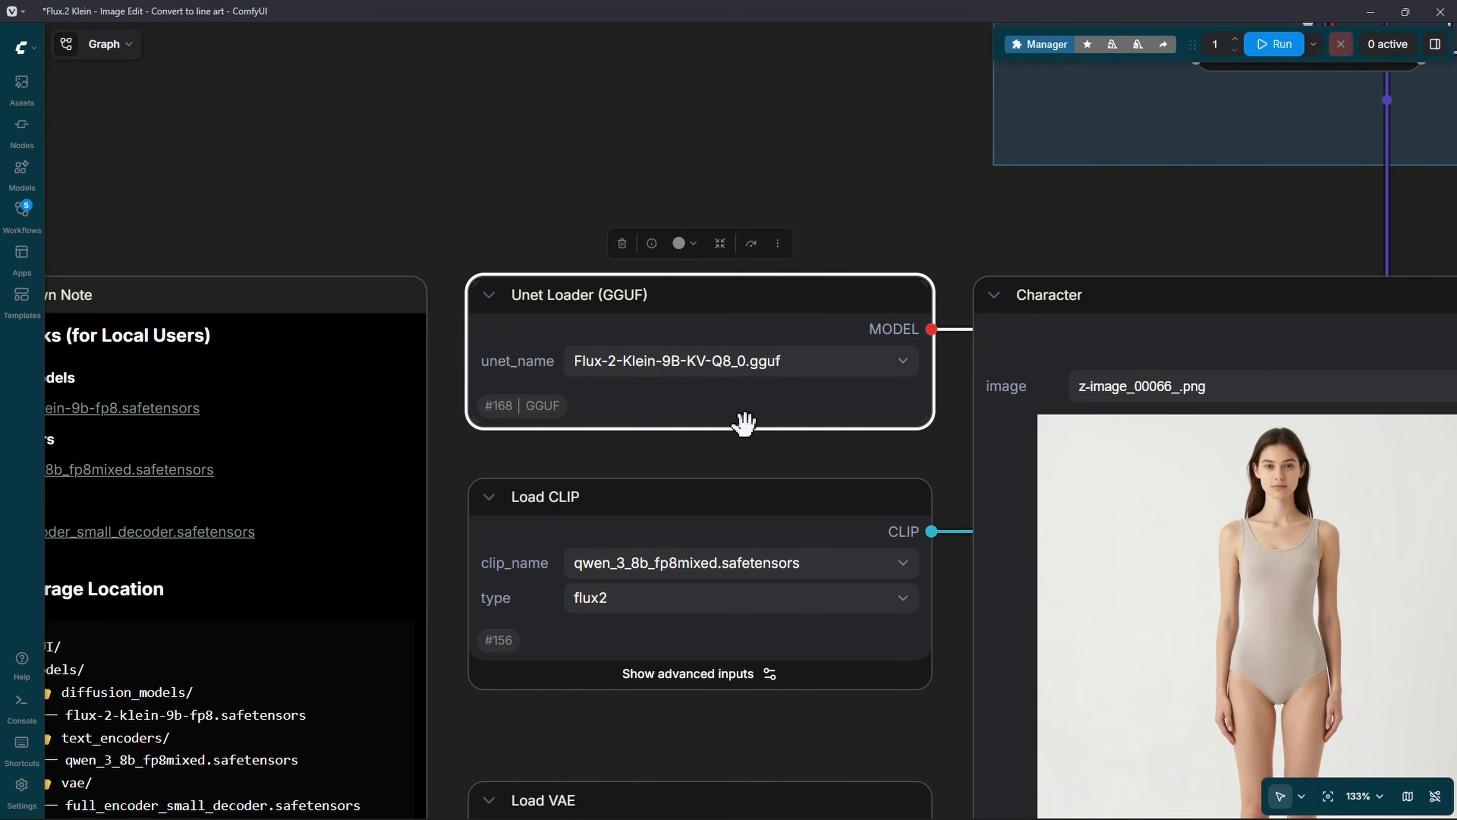
{"action": "left_click", "coordinate": [720, 246]}
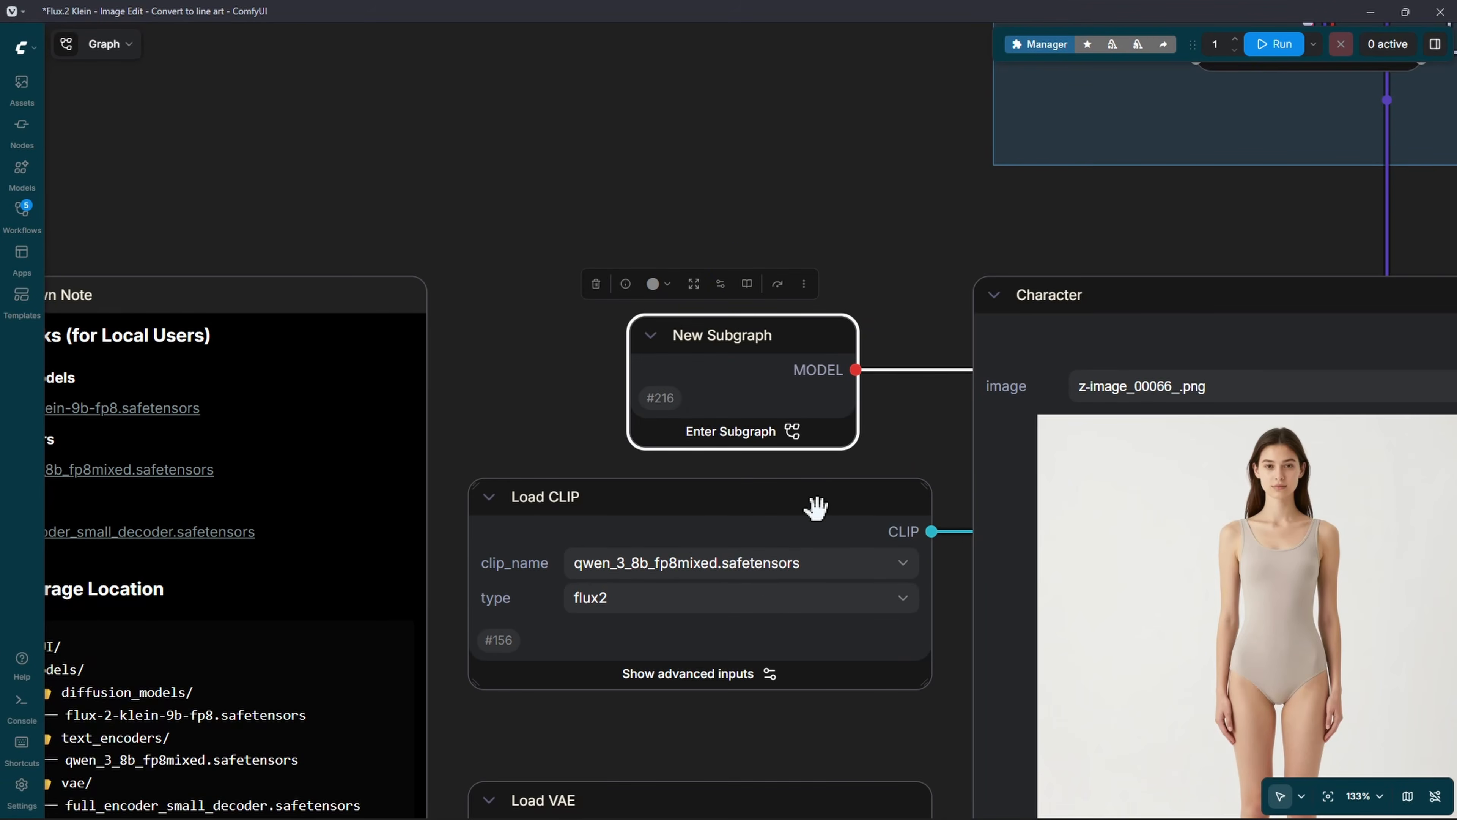
- Enter the new subgraph and add a Load Diffusion Model node directly below the Unet Loader (GGUF) node
{"action": "left_click", "coordinate": [768, 442]}
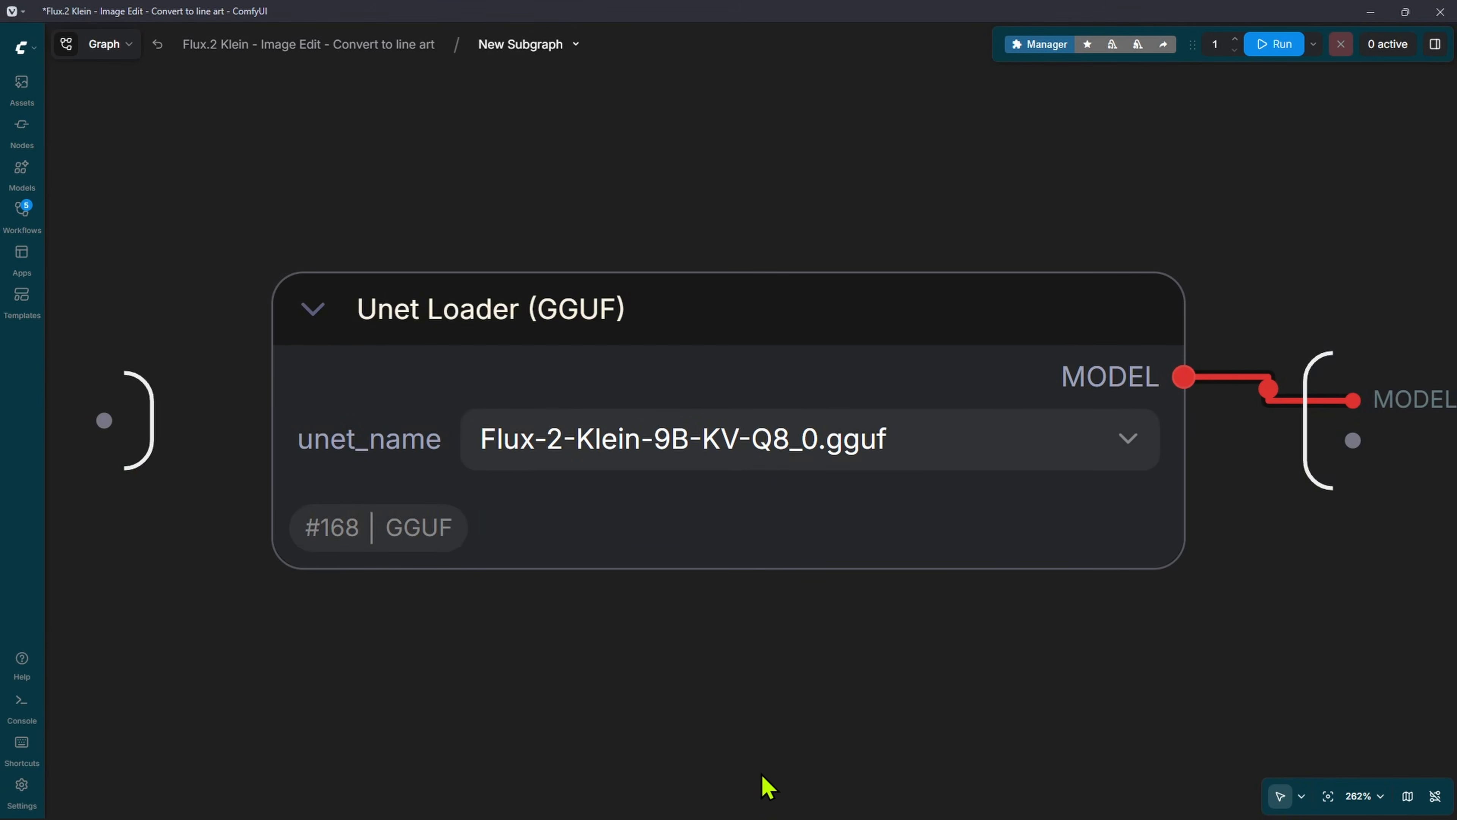
{"action": "scroll", "coordinate": [766, 723], "scroll_direction": "down", "scroll_amount": 4}
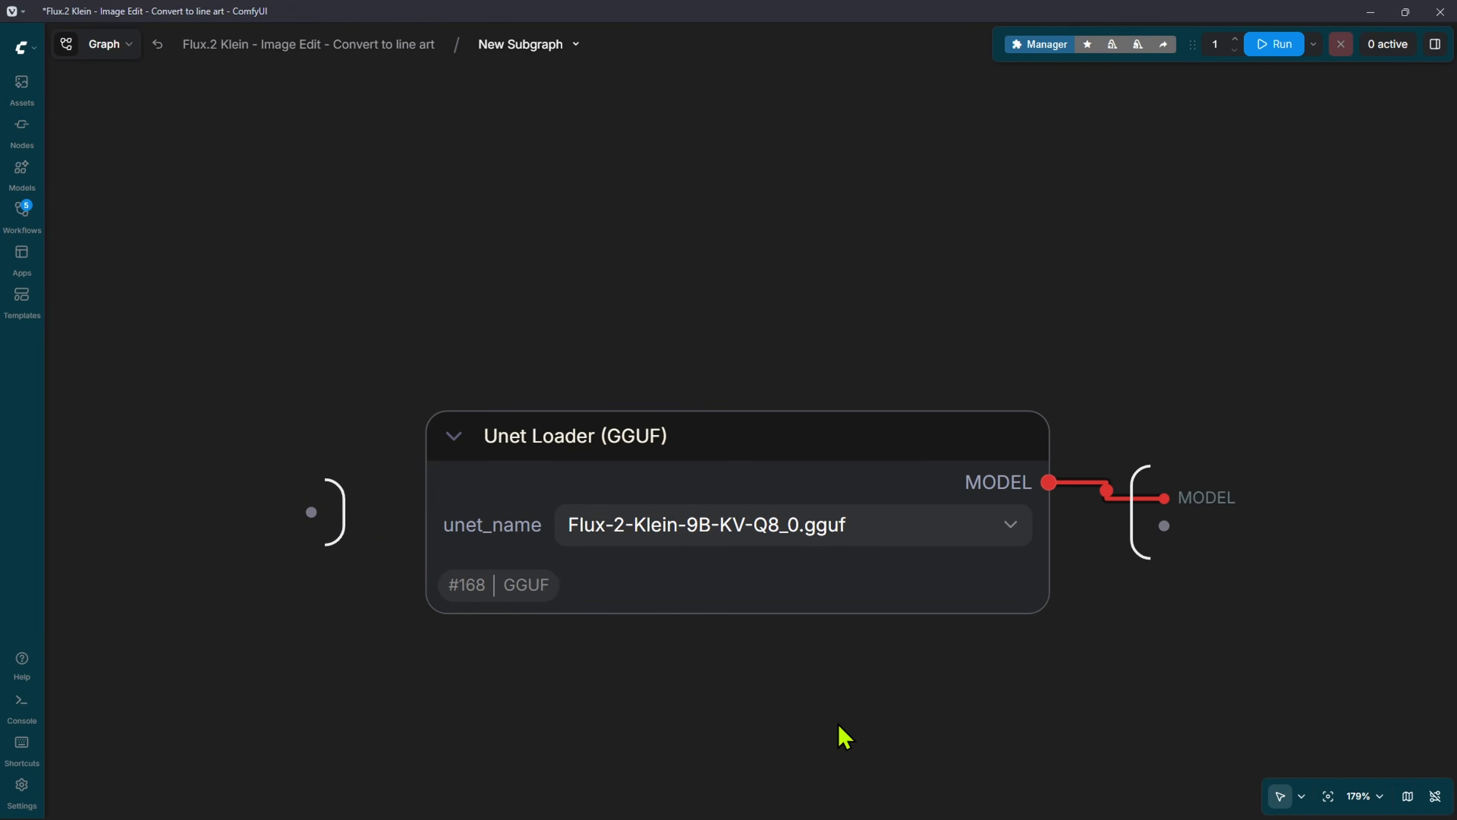
{"action": "left_click_drag", "start_coordinate": [880, 744], "coordinate": [873, 633]}
{"action": "scroll", "coordinate": [835, 619], "scroll_direction": "down", "scroll_amount": 10}
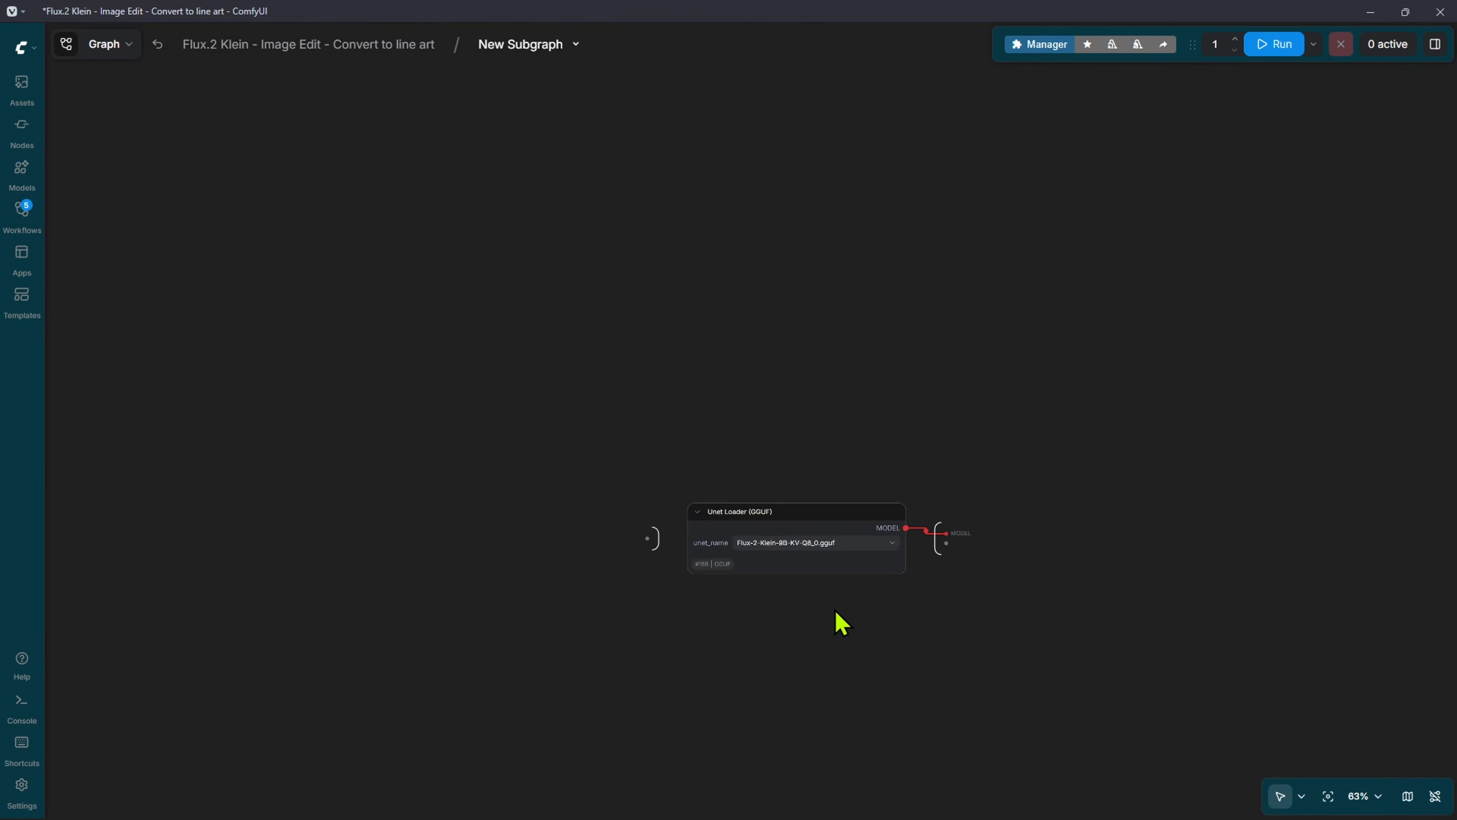
{"action": "scroll", "coordinate": [805, 603], "scroll_direction": "up", "scroll_amount": 10}
{"action": "double_click", "coordinate": [749, 620]}
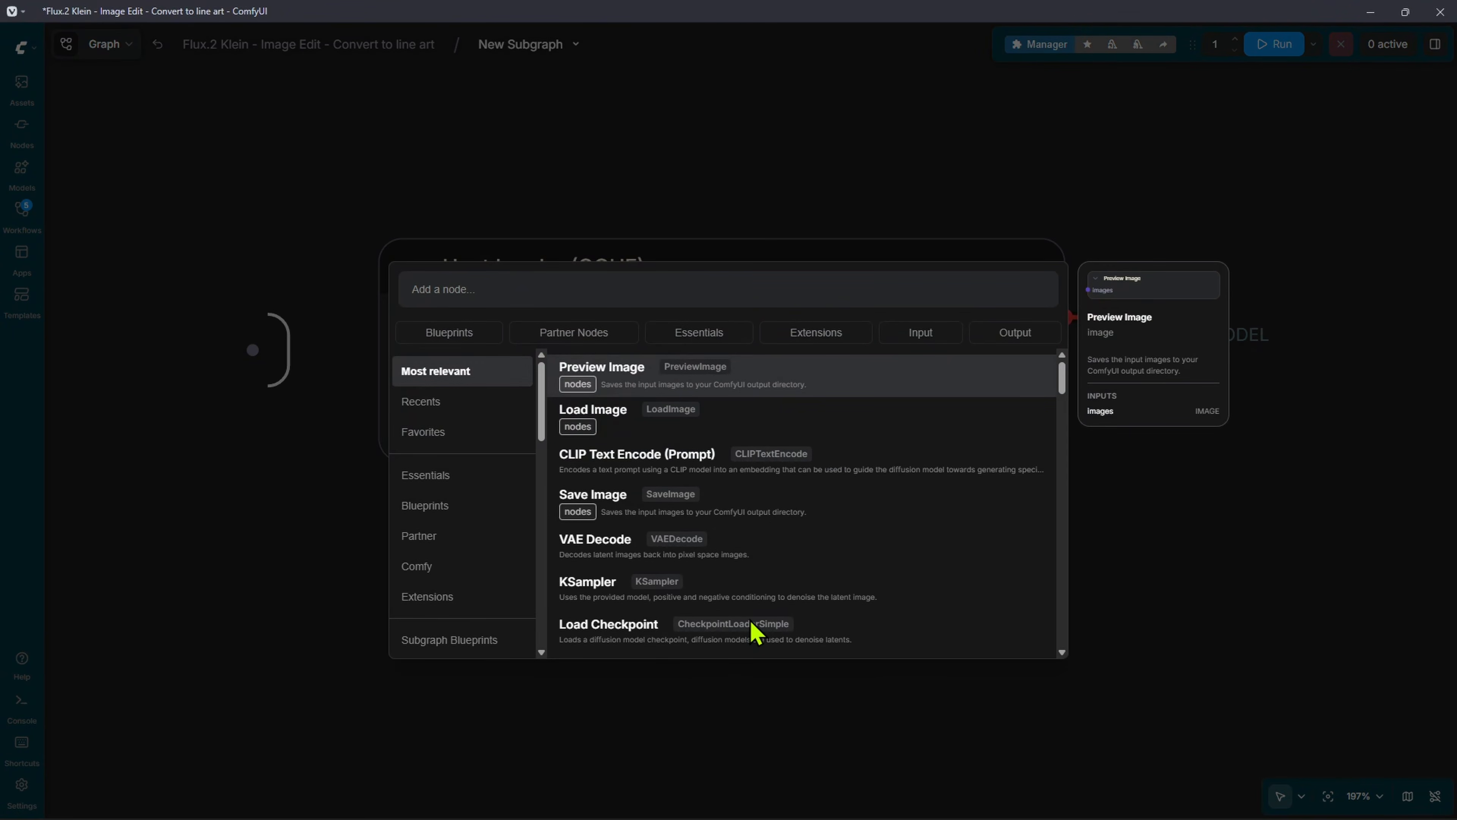
{"action": "type", "text": "load diffu"}
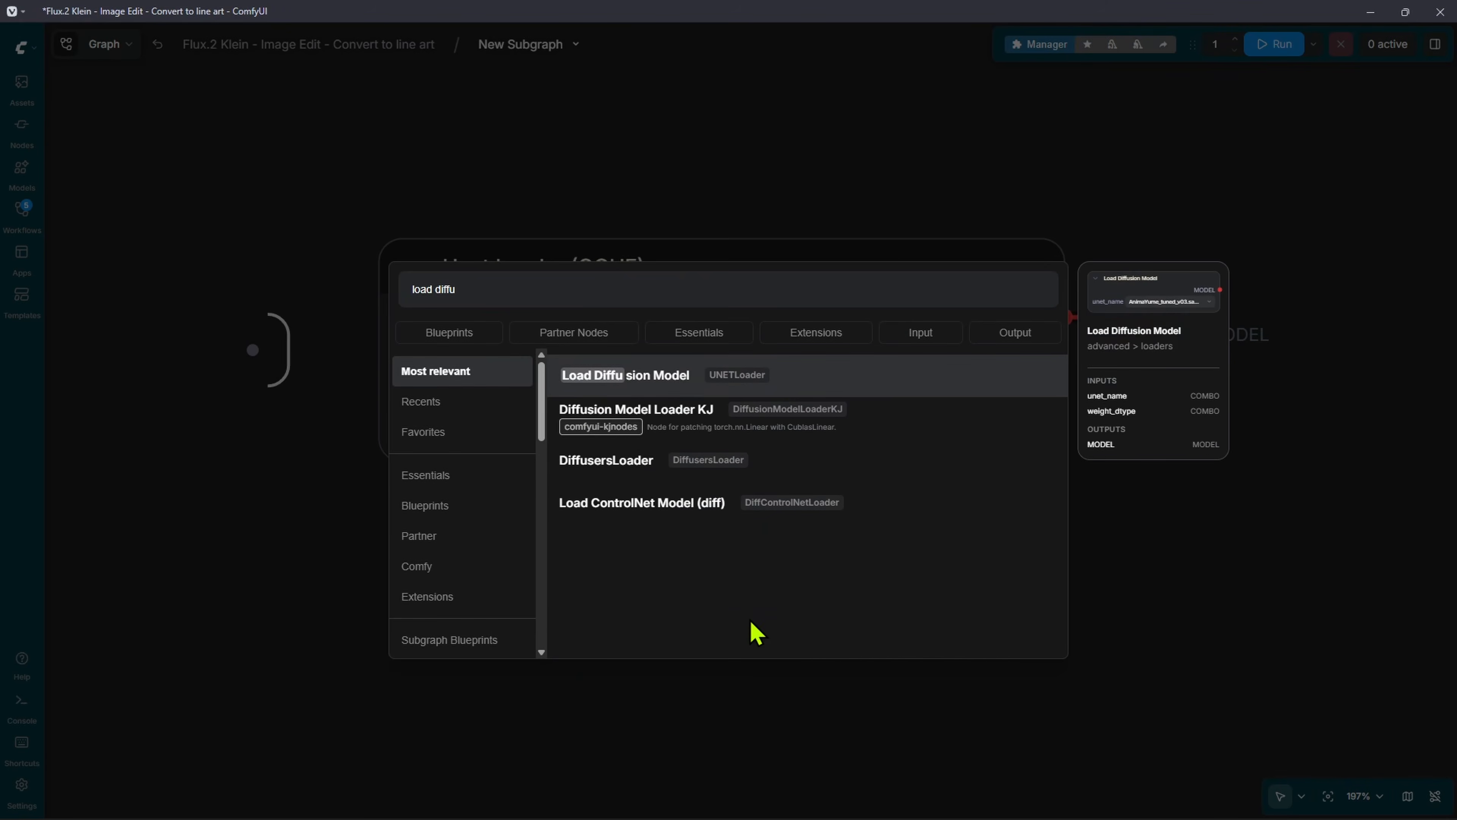
{"action": "left_click", "coordinate": [663, 375]}
{"action": "left_click_drag", "start_coordinate": [832, 678], "coordinate": [682, 514]}
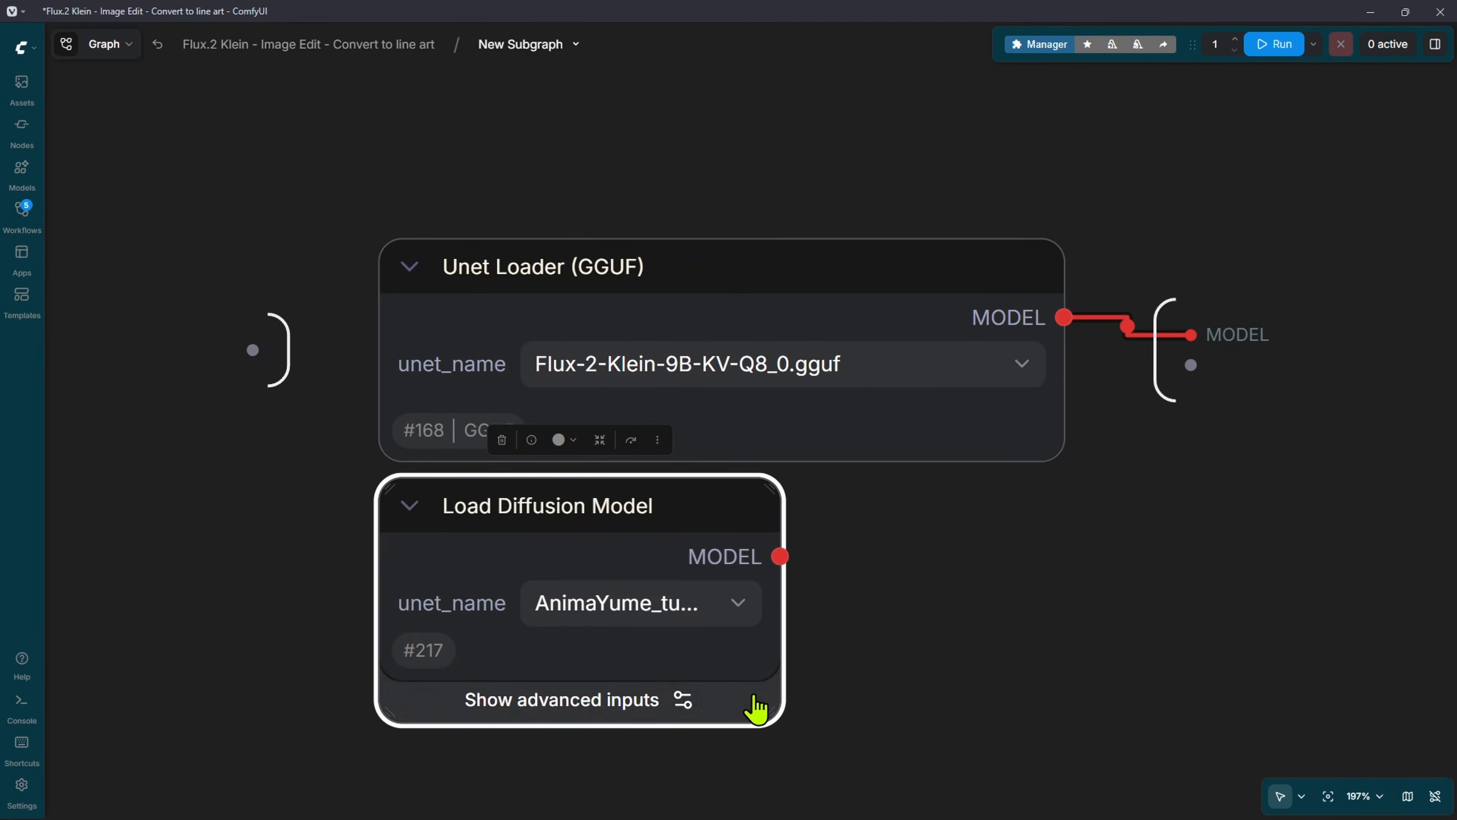
- Widen the Load Diffusion Model node, separate it from the Unet Loader (GGUF), and connect its MODEL output to the subgraph's MODEL output
{"action": "left_click_drag", "start_coordinate": [757, 709], "coordinate": [976, 741]}
{"action": "left_click", "coordinate": [865, 608]}
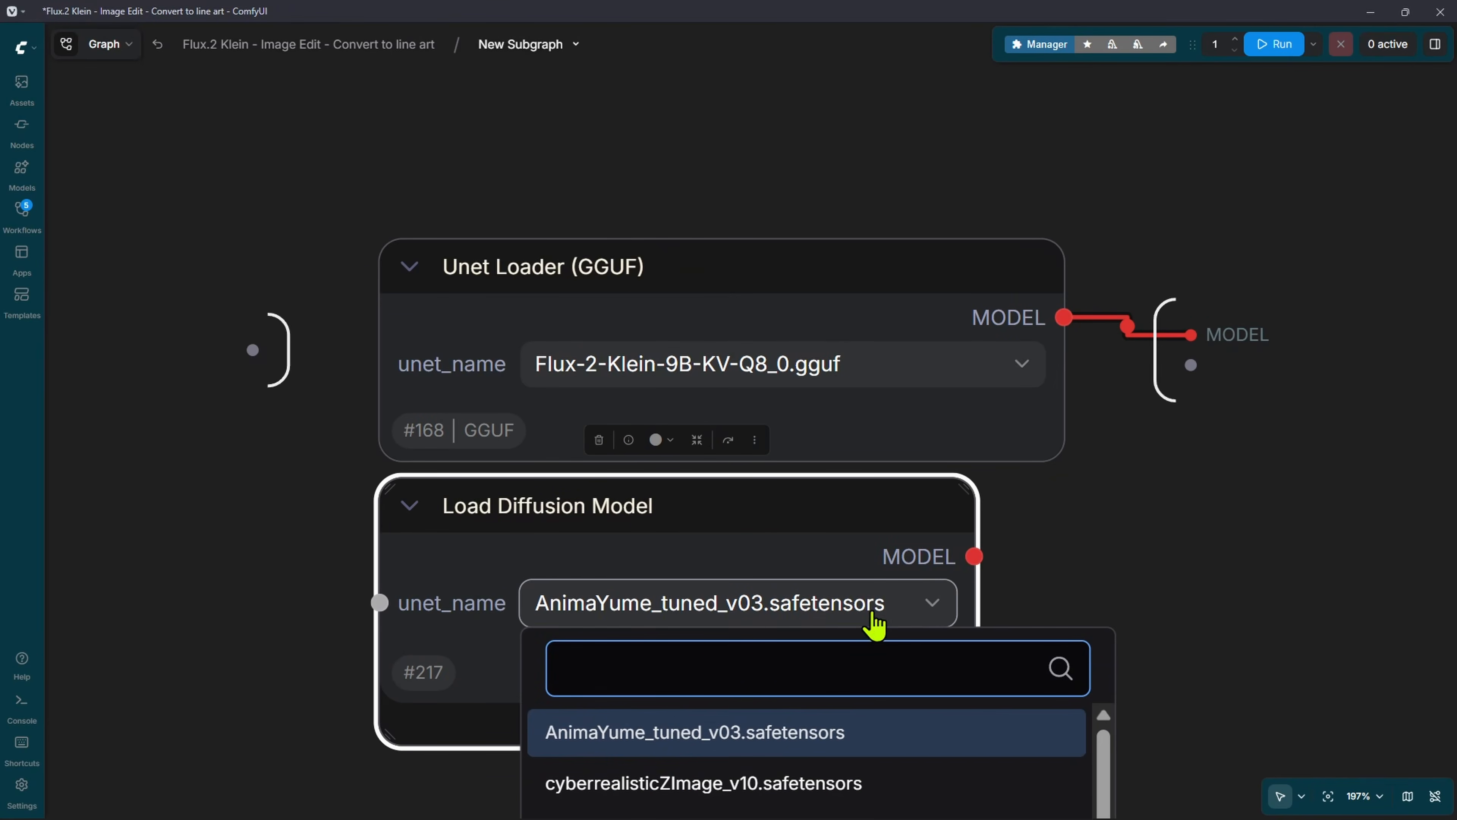
{"action": "left_click_drag", "start_coordinate": [1096, 487], "coordinate": [933, 545]}
{"action": "left_click_drag", "start_coordinate": [834, 321], "coordinate": [806, 201]}
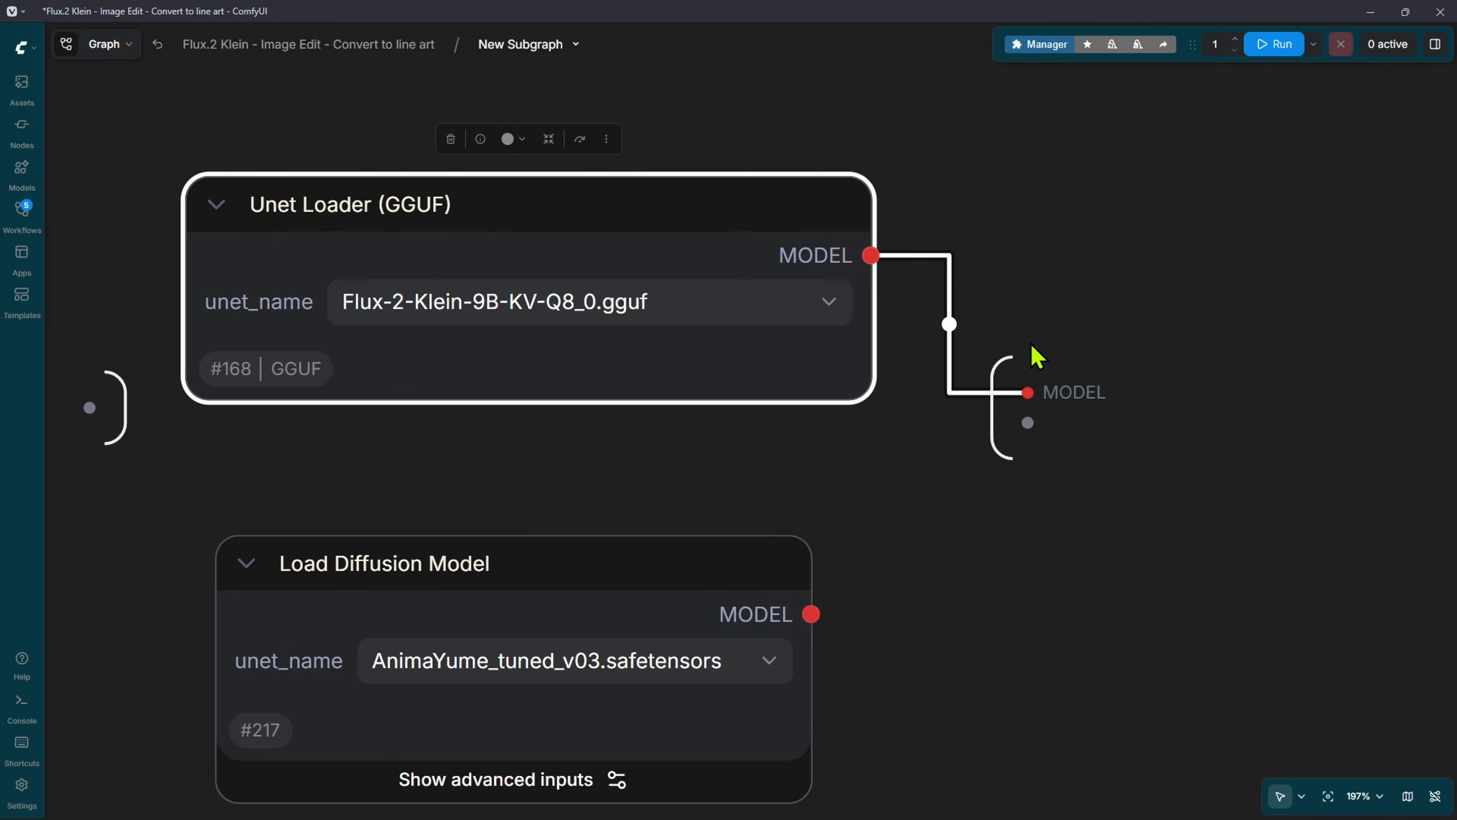
{"action": "left_click_drag", "start_coordinate": [812, 614], "coordinate": [1027, 392]}
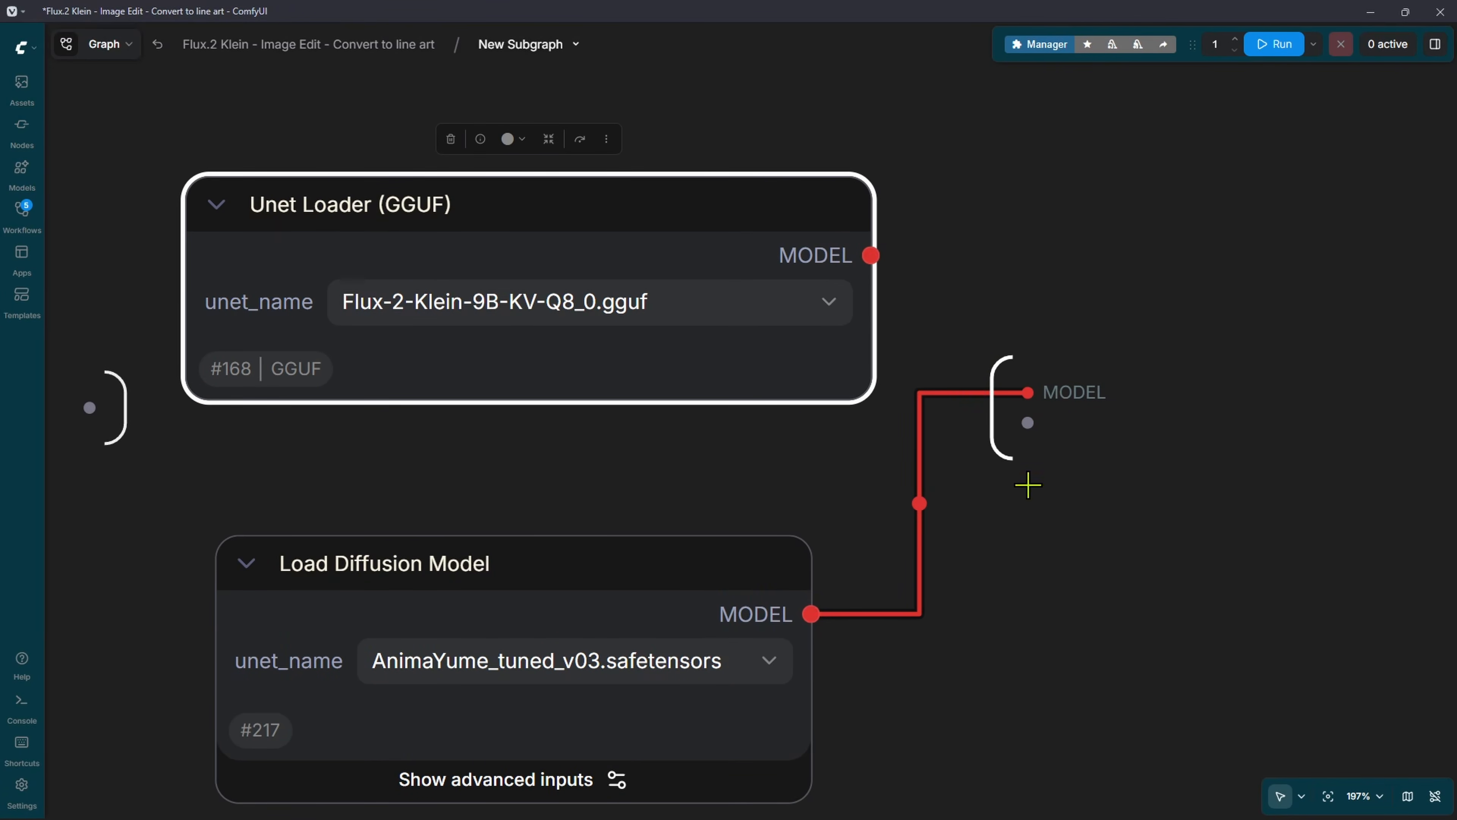
{"action": "left_click_drag", "start_coordinate": [1001, 554], "coordinate": [1178, 478]}
{"action": "scroll", "coordinate": [1165, 471], "scroll_direction": "down", "scroll_amount": 5}
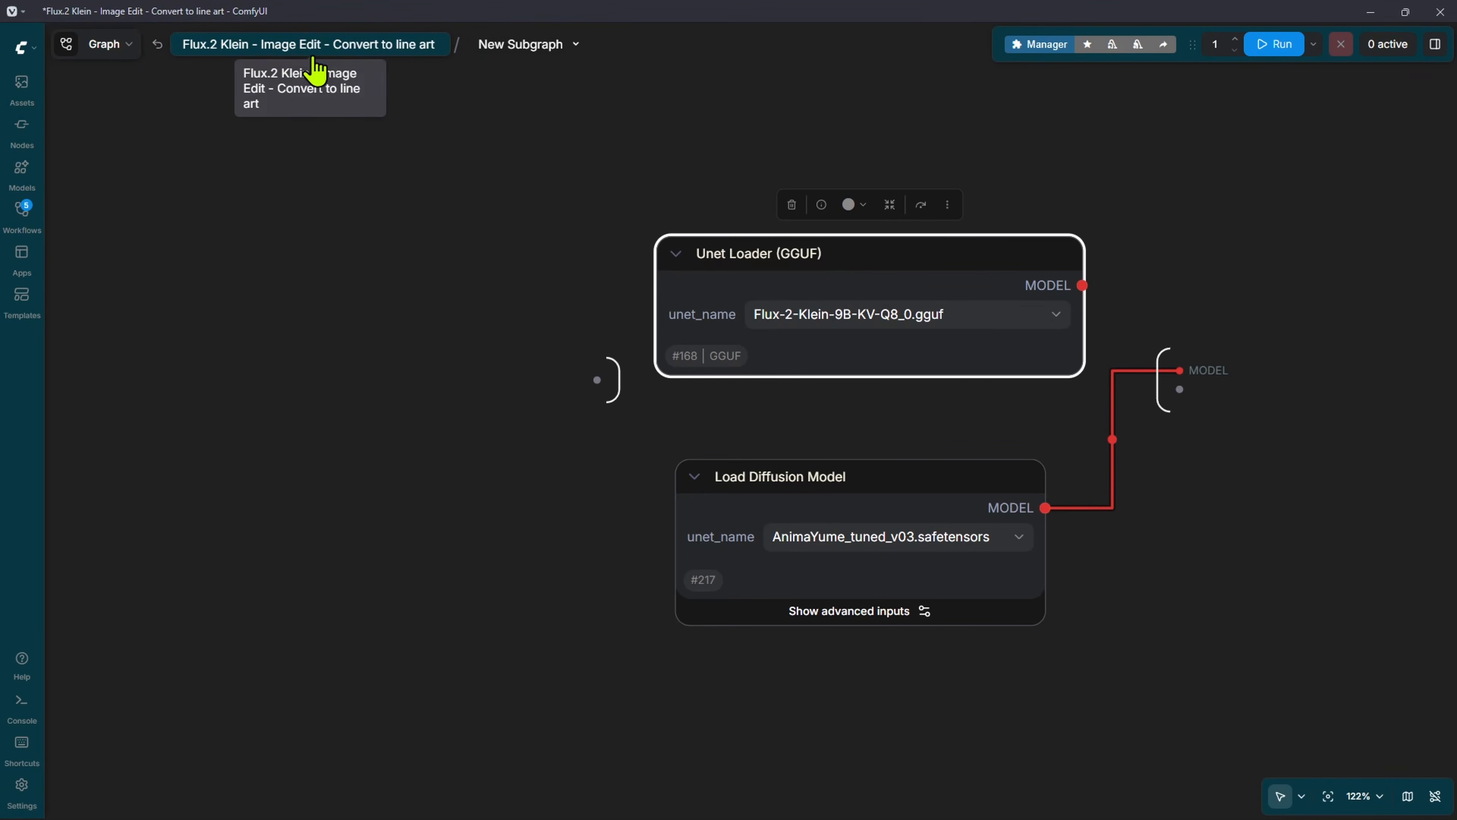
- Return to the main workflow and unpack the New Subgraph node back into its separate loader nodes
{"action": "left_click", "coordinate": [323, 47]}
{"action": "left_click_drag", "start_coordinate": [898, 374], "coordinate": [882, 602]}
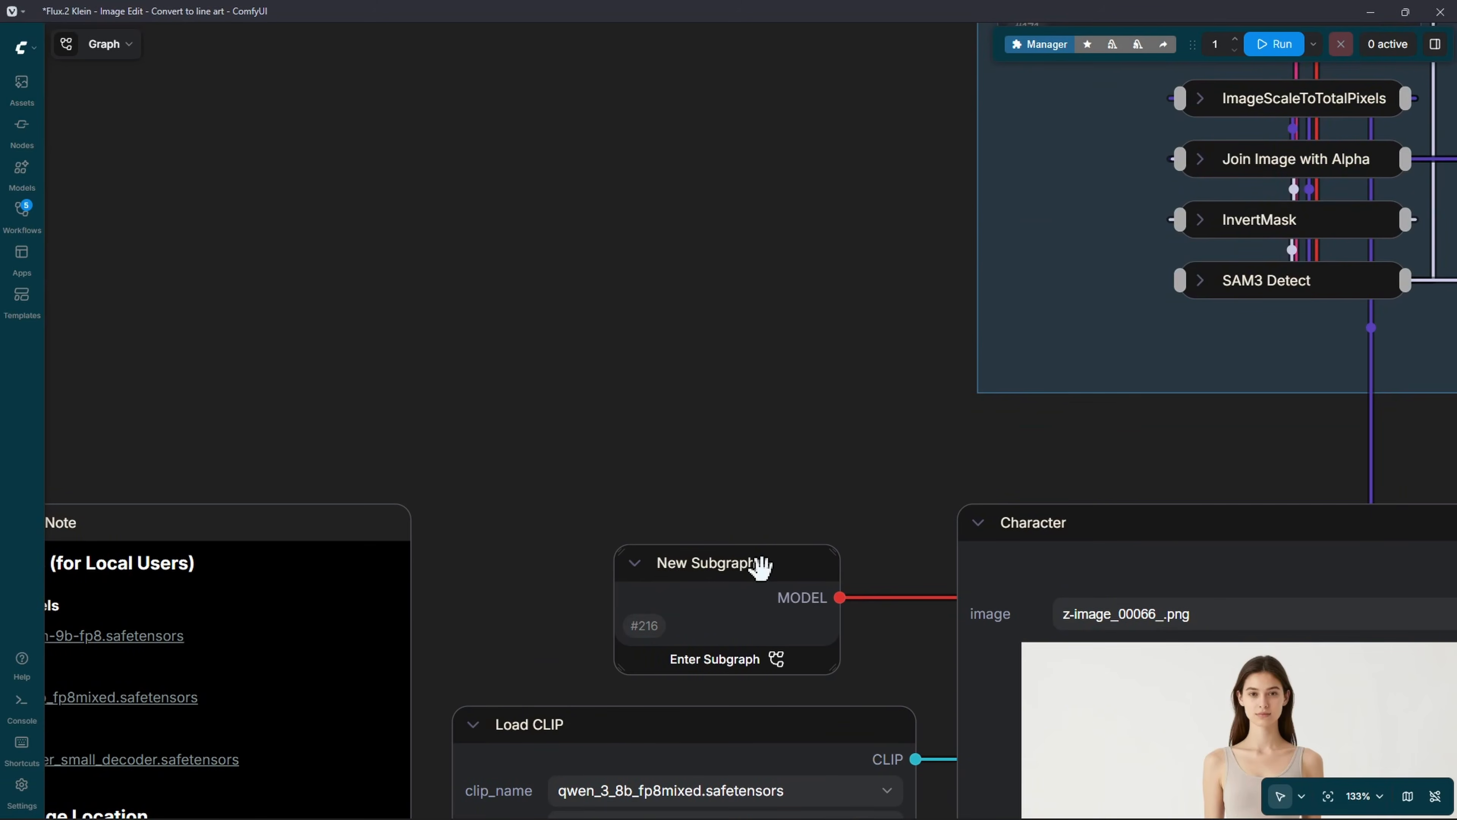
{"action": "left_click_drag", "start_coordinate": [760, 563], "coordinate": [709, 529]}
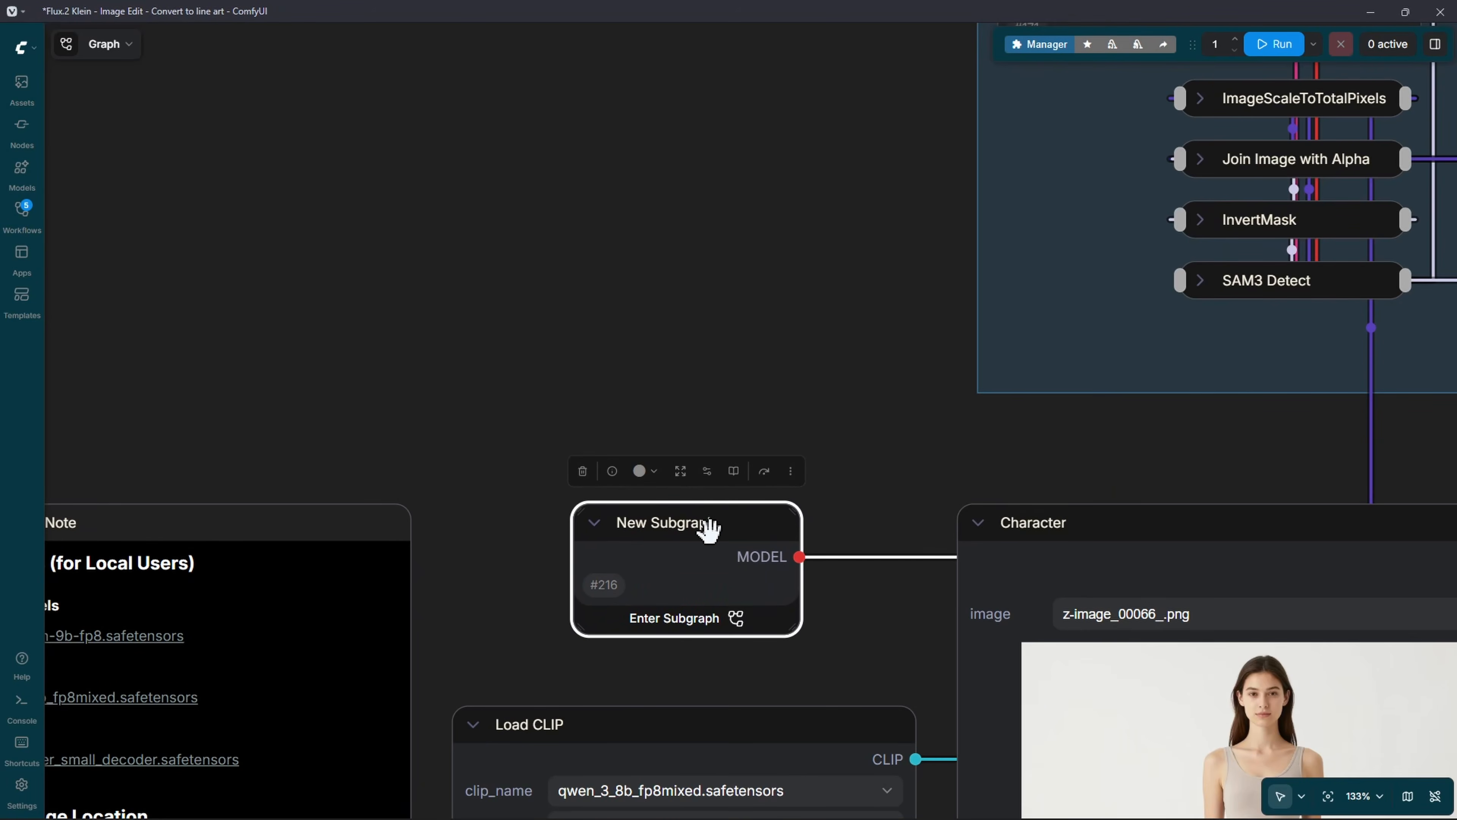
{"action": "left_click", "coordinate": [681, 473]}
{"action": "scroll", "coordinate": [677, 472], "scroll_direction": "down", "scroll_amount": 2}
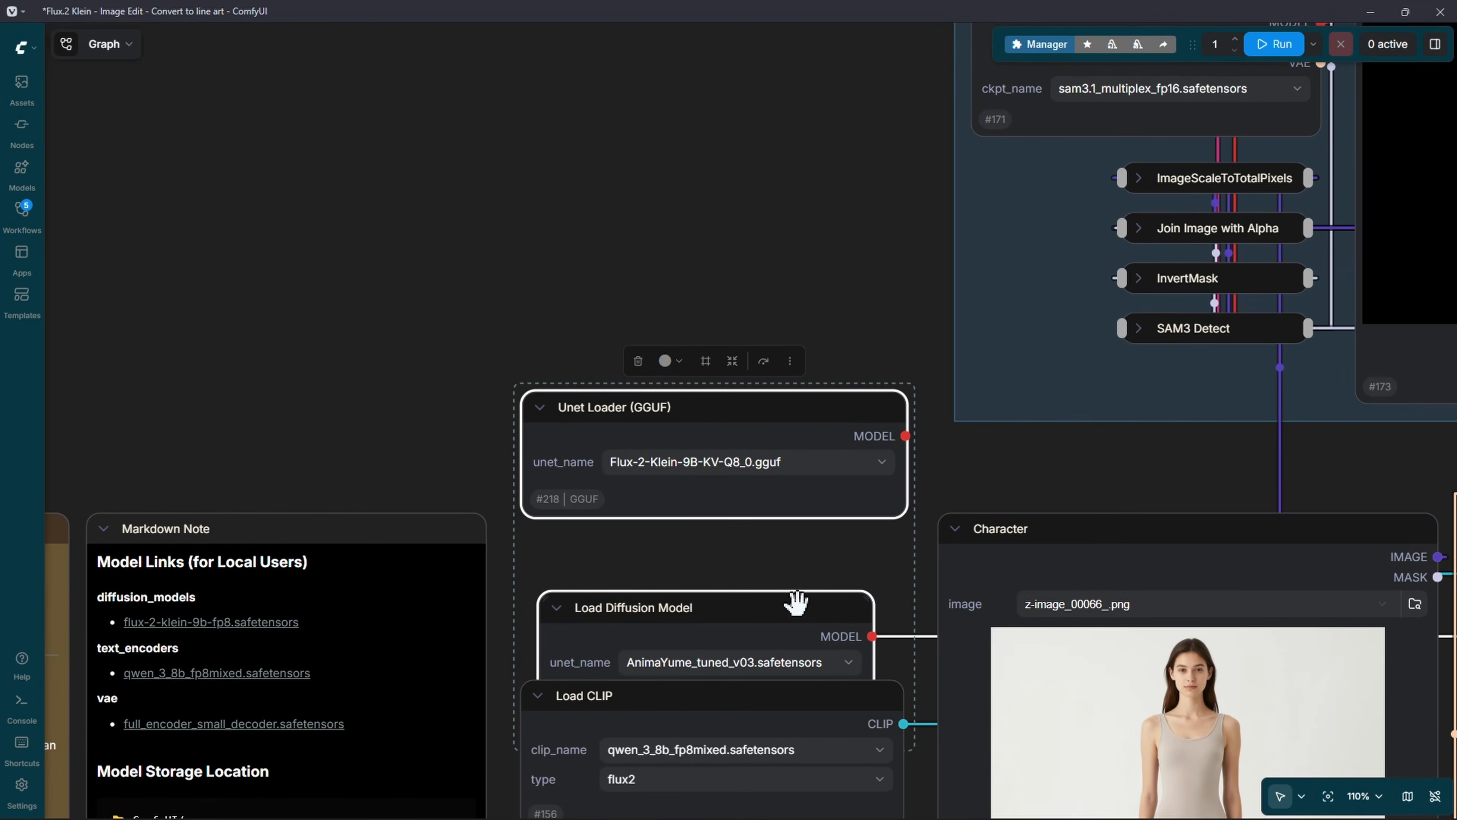
- Stack the unpacked Unet Loader (GGUF) and Load Diffusion Model nodes above Load CLIP with their left edges aligned
{"action": "left_click_drag", "start_coordinate": [790, 602], "coordinate": [795, 510]}
{"action": "left_click", "coordinate": [918, 488]}
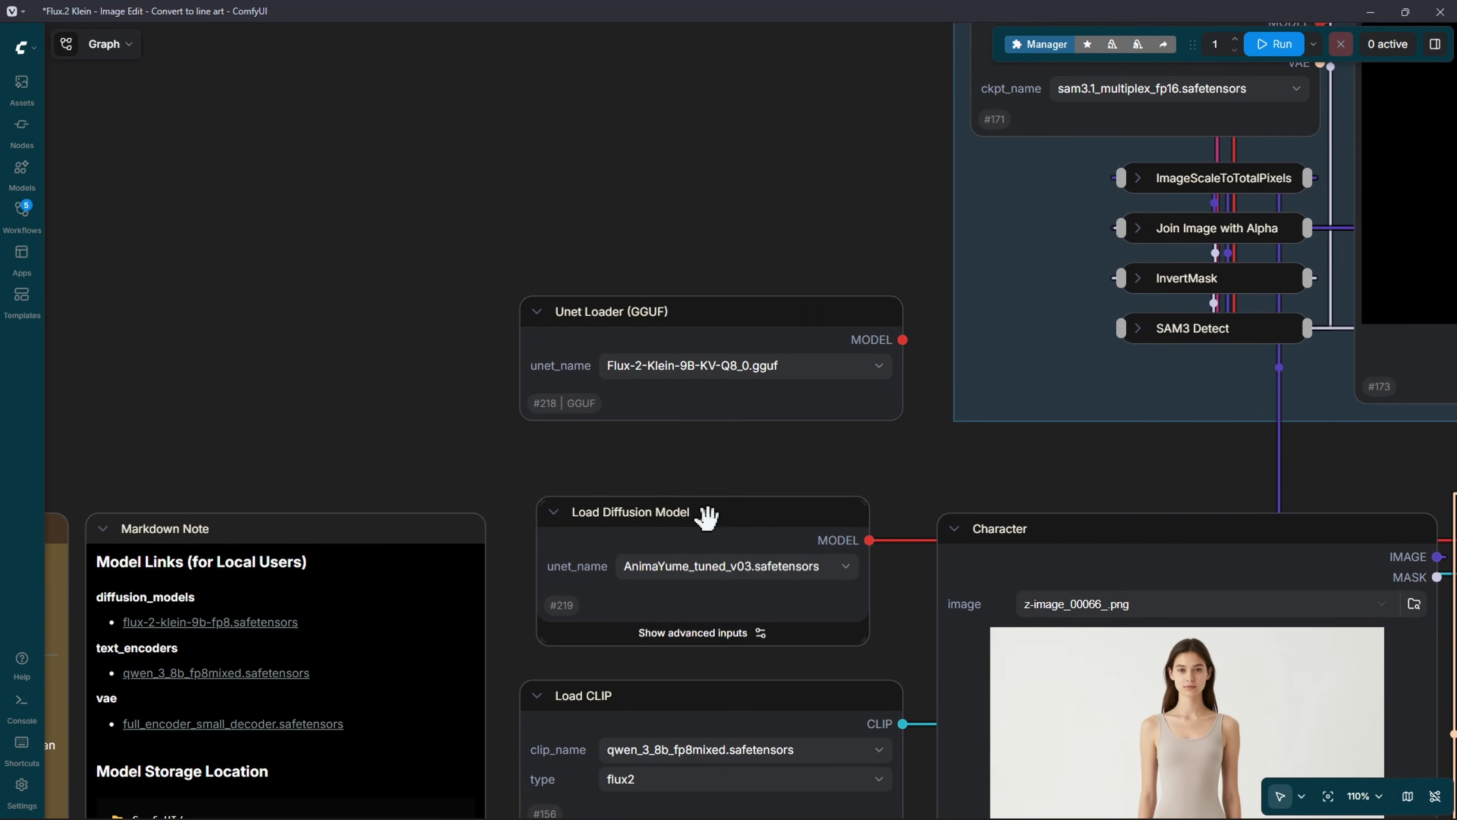
{"action": "left_click_drag", "start_coordinate": [592, 525], "coordinate": [608, 475]}
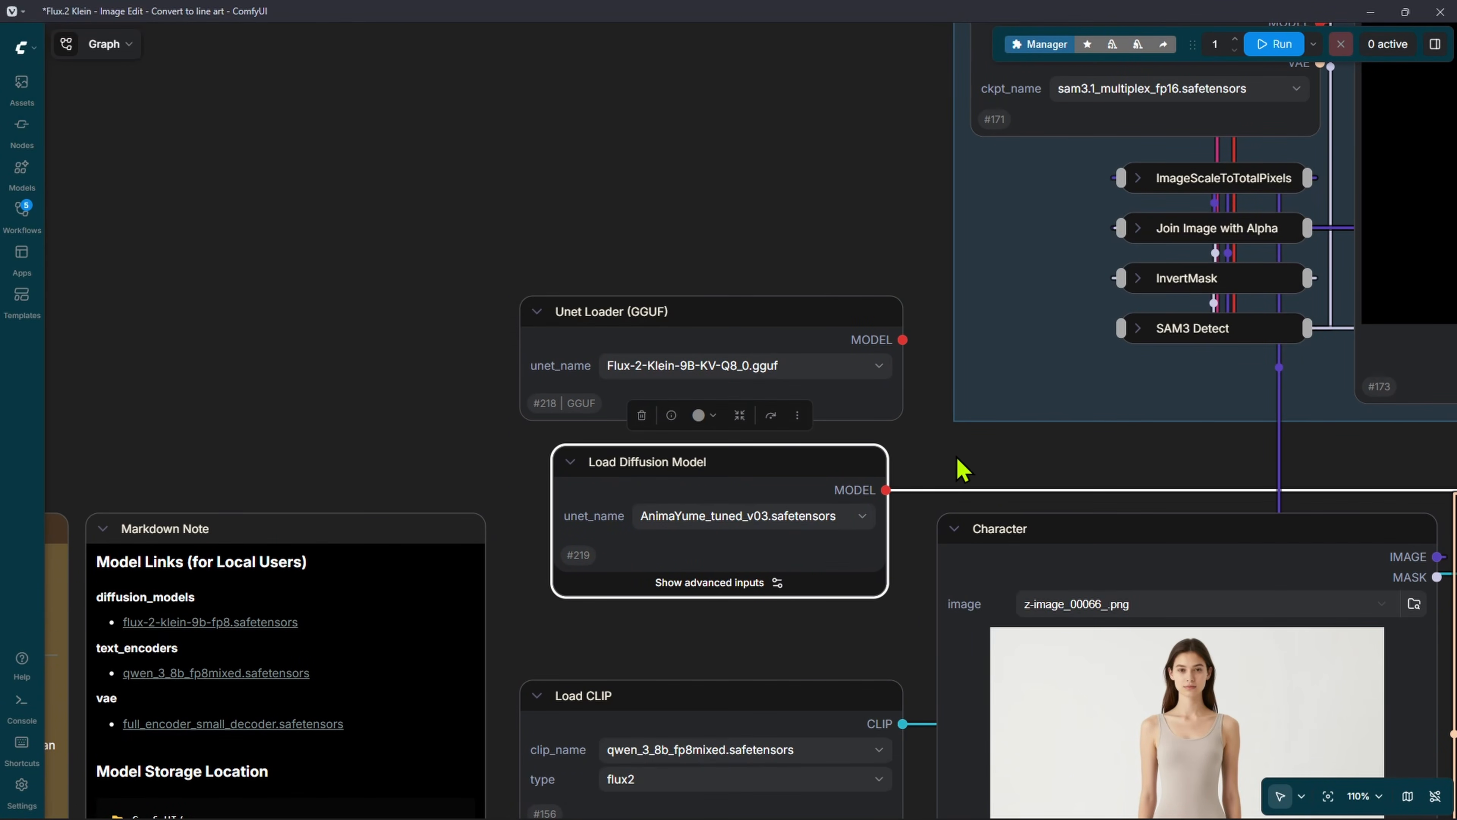
{"action": "left_click_drag", "start_coordinate": [725, 295], "coordinate": [658, 279]}
{"action": "left_click_drag", "start_coordinate": [852, 474], "coordinate": [718, 472]}
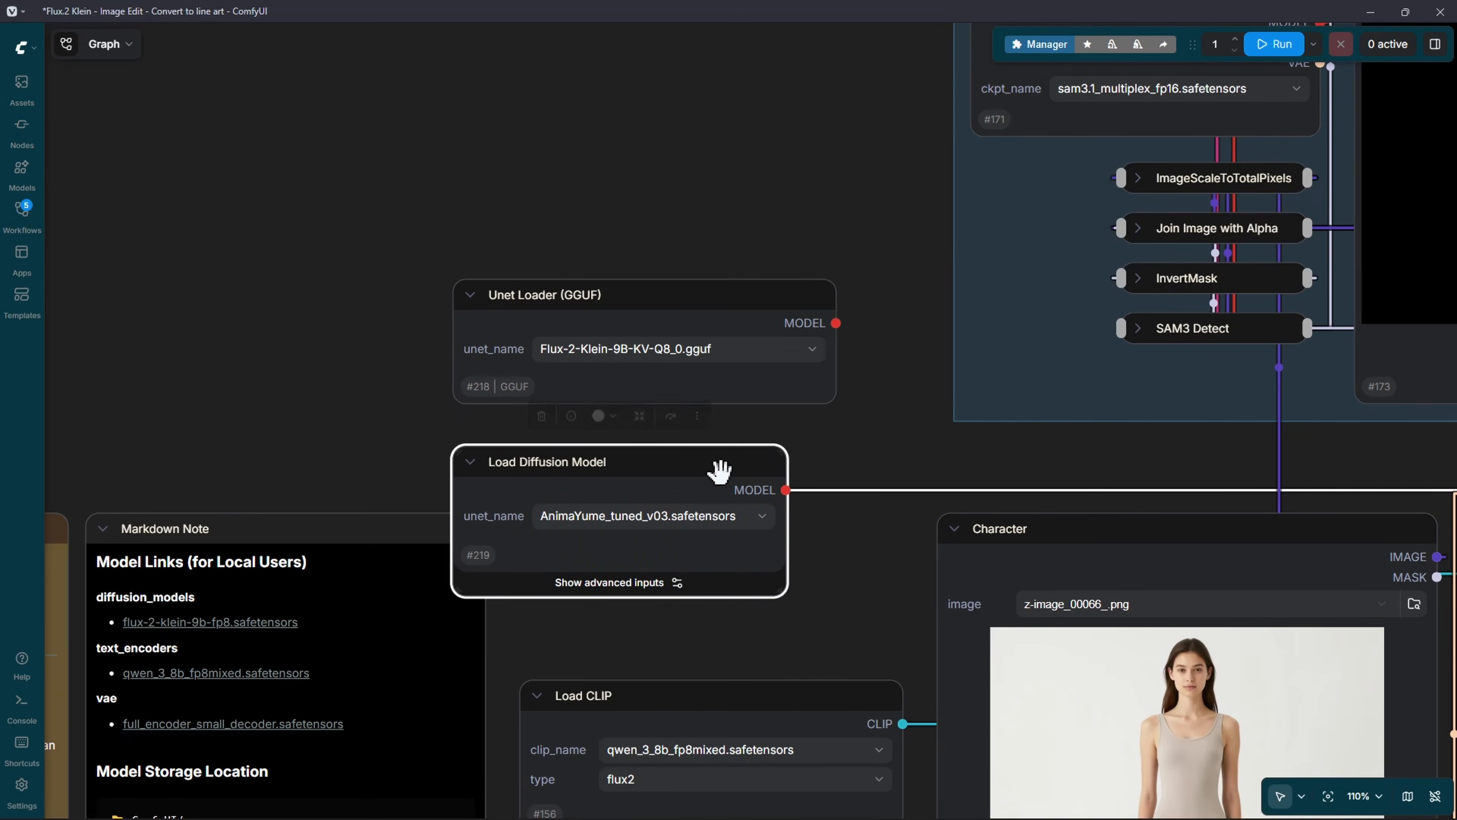
- Convert the Unet Loader (GGUF) and Load Diffusion Model nodes together into one subgraph
{"action": "scroll", "coordinate": [869, 537], "scroll_direction": "down", "scroll_amount": 2}
{"action": "left_click", "coordinate": [888, 594]}
{"action": "left_click_drag", "start_coordinate": [888, 594], "coordinate": [638, 251]}
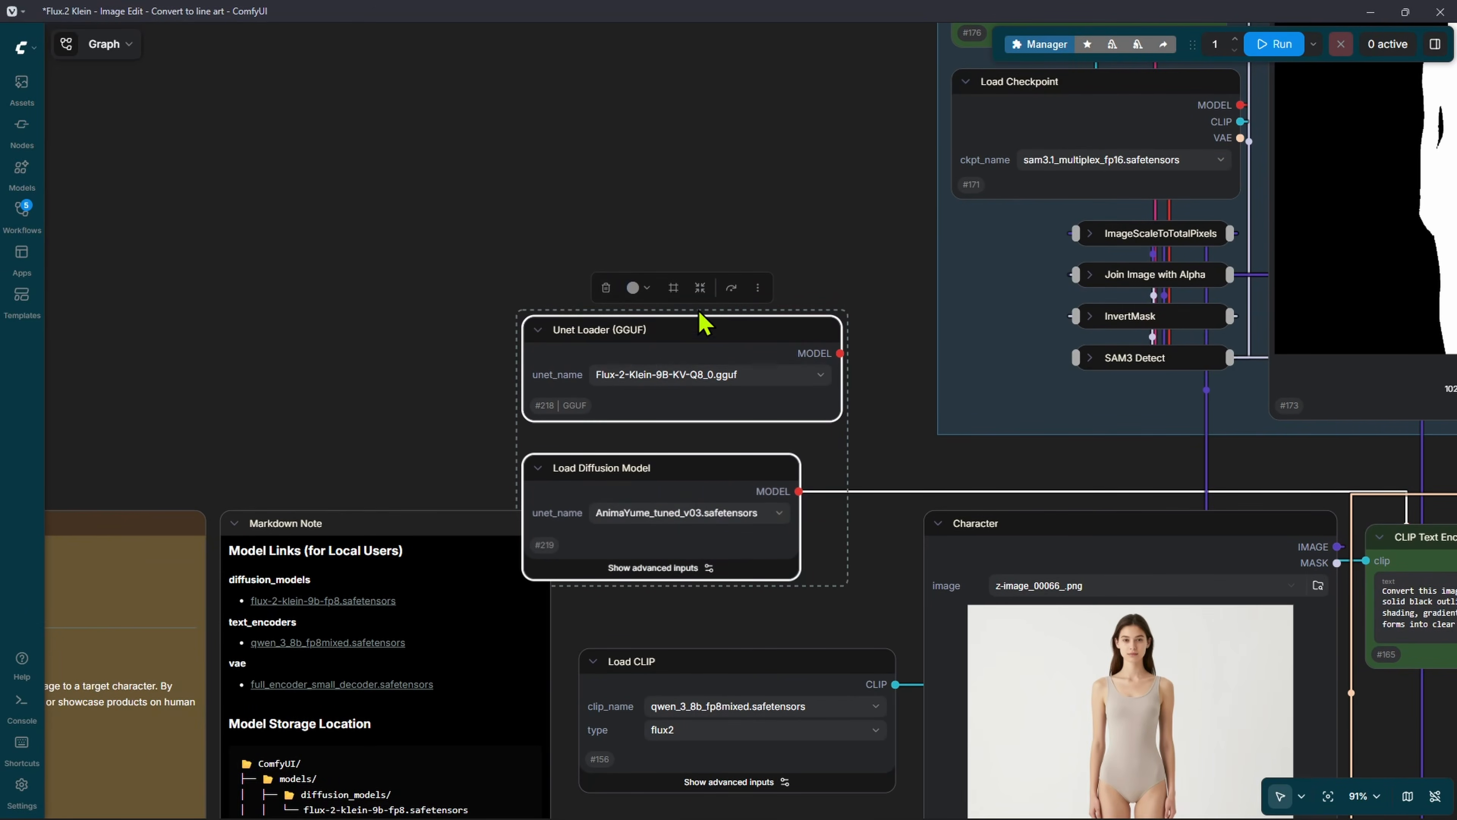
{"action": "left_click", "coordinate": [700, 288]}
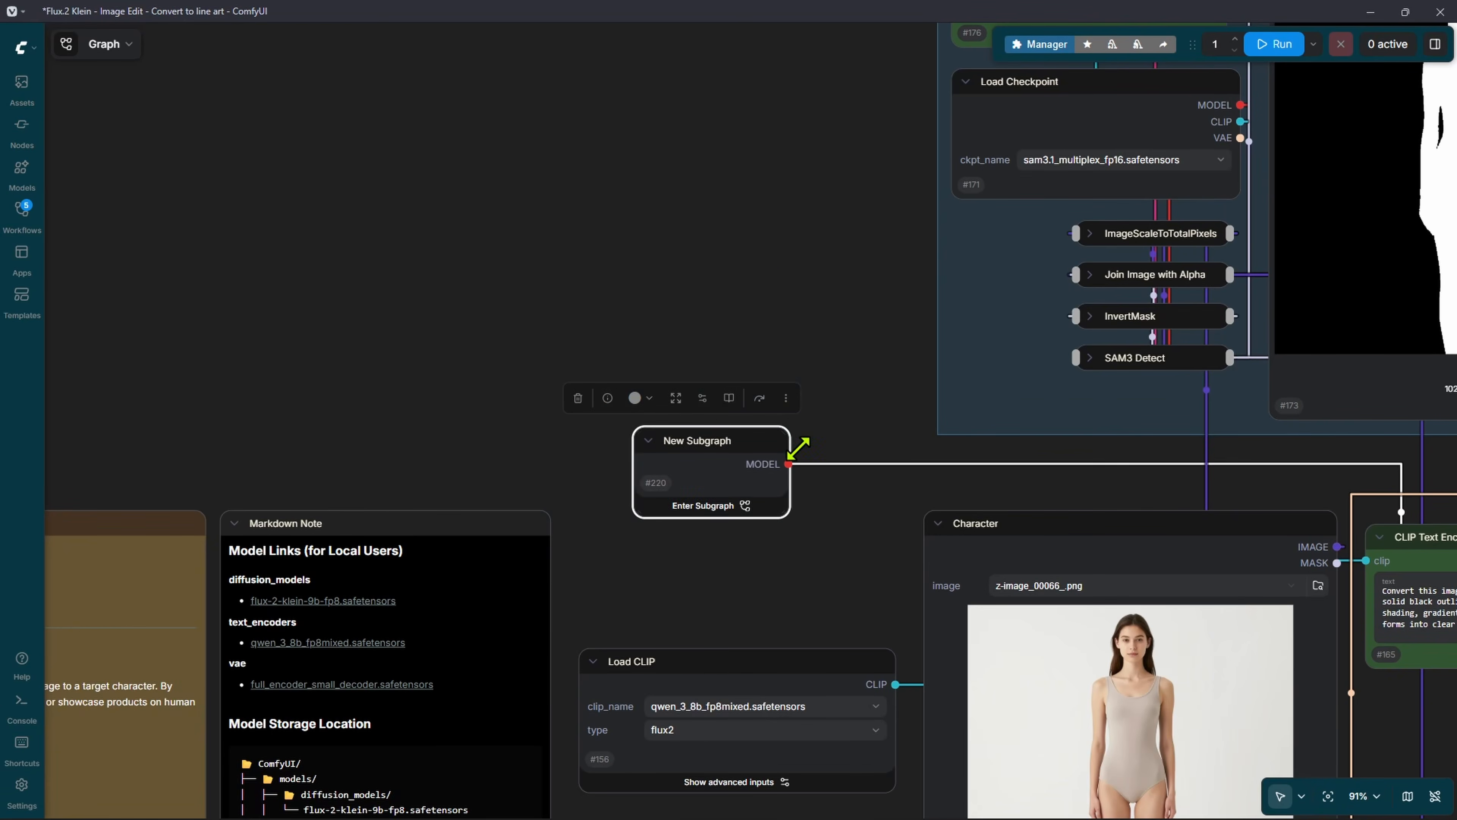
- Enter the new subgraph and add a Switch node beside the two model loaders
{"action": "left_click", "coordinate": [702, 508]}
{"action": "double_click", "coordinate": [842, 330]}
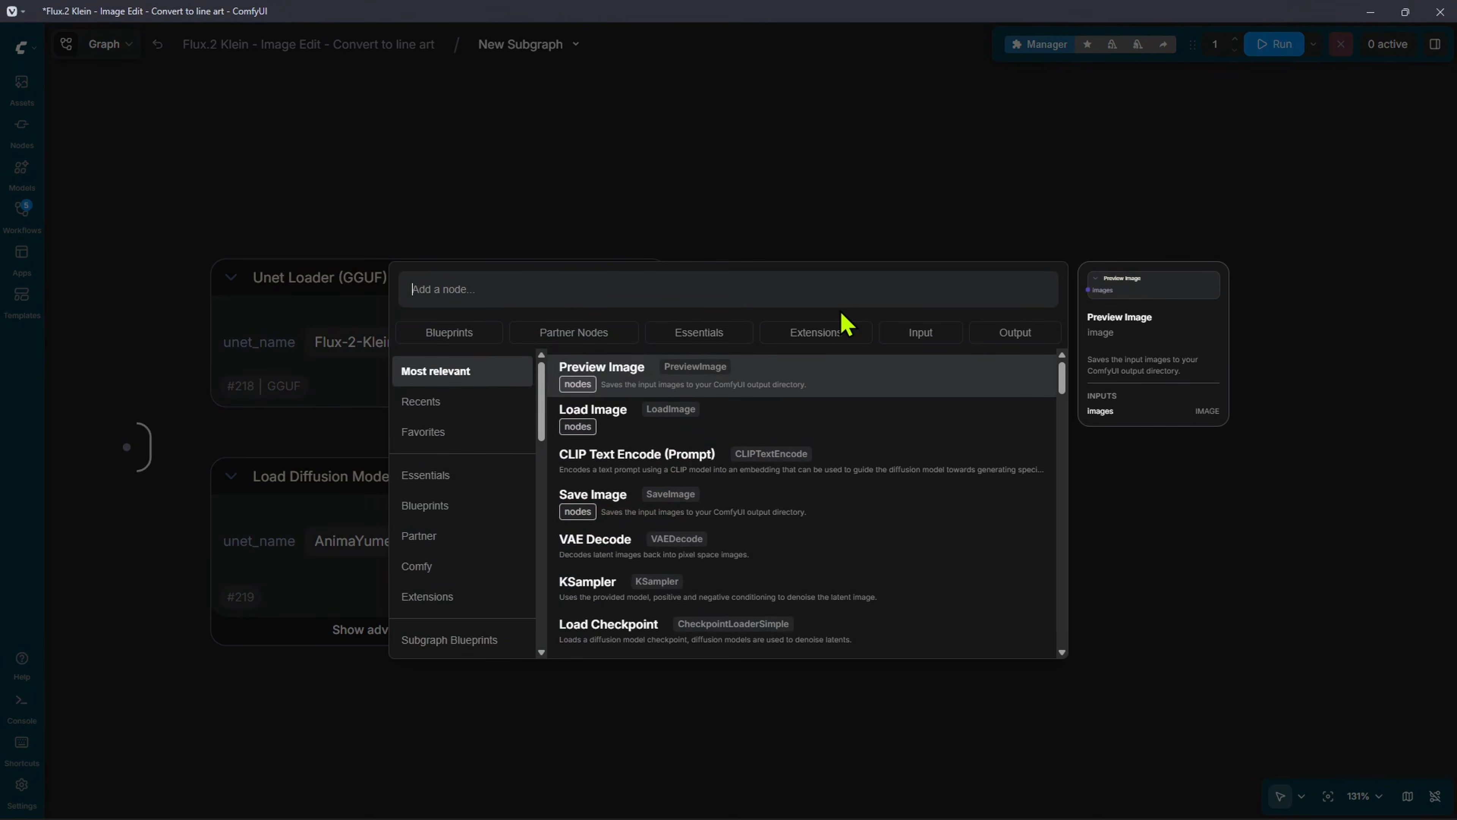
{"action": "type", "text": "swi"}
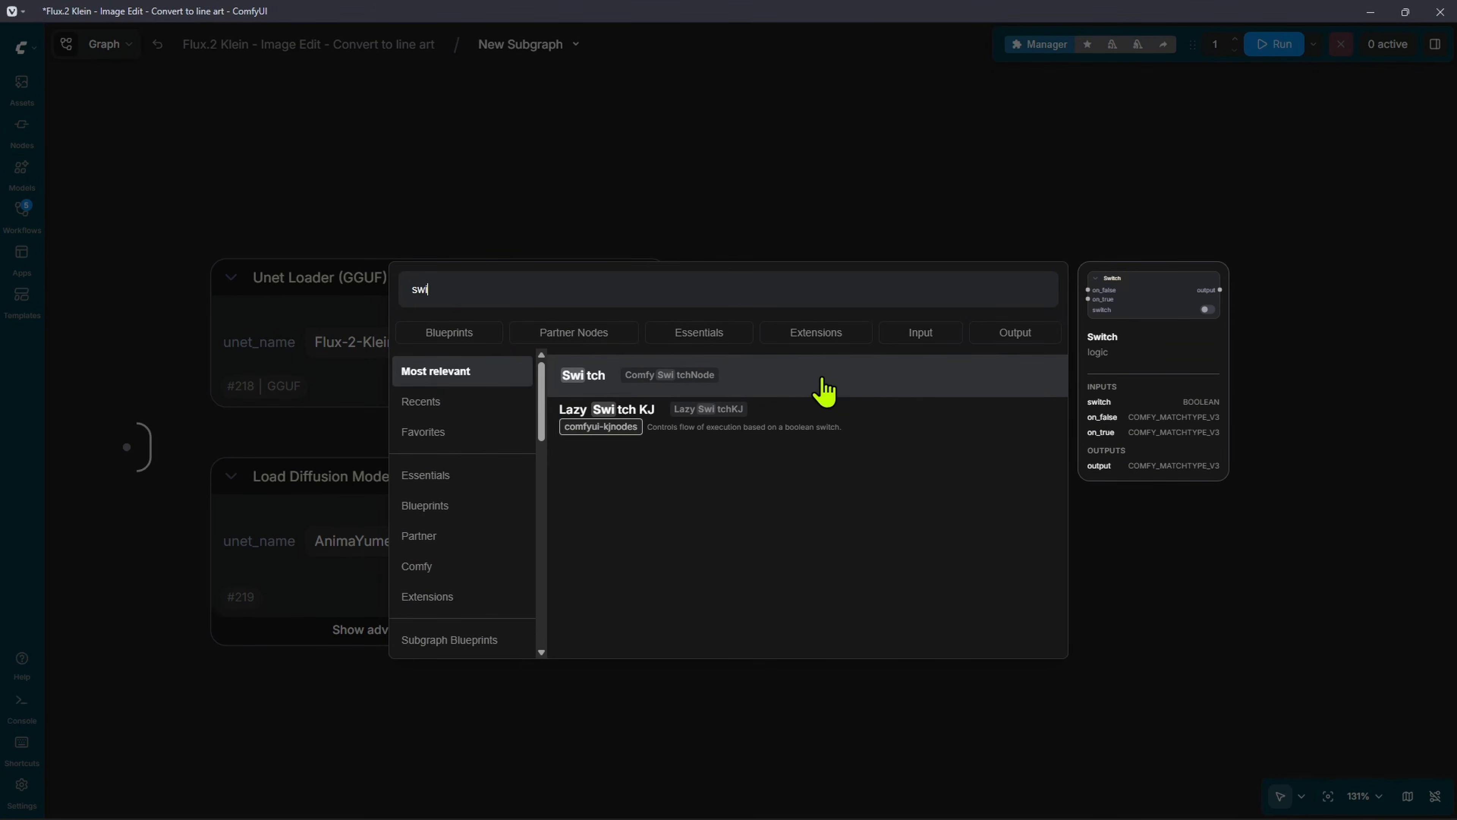
{"action": "left_click", "coordinate": [700, 393]}
{"action": "left_click", "coordinate": [987, 299]}
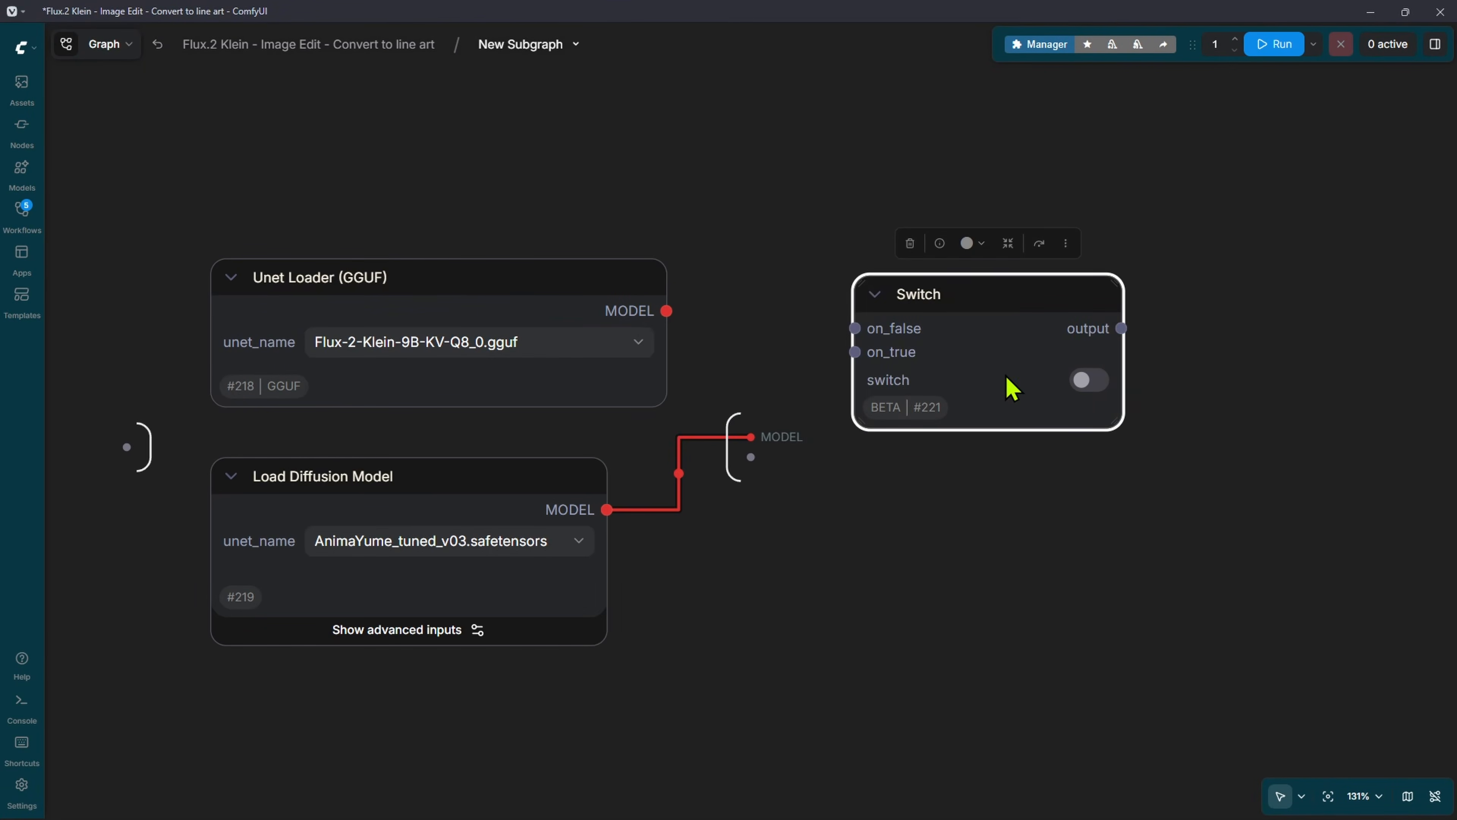
- Wire the Unet Loader (GGUF) to on_false and Load Diffusion Model to on_true, and expose the switch toggle as a subgraph input
{"action": "left_click_drag", "start_coordinate": [607, 509], "coordinate": [856, 352]}
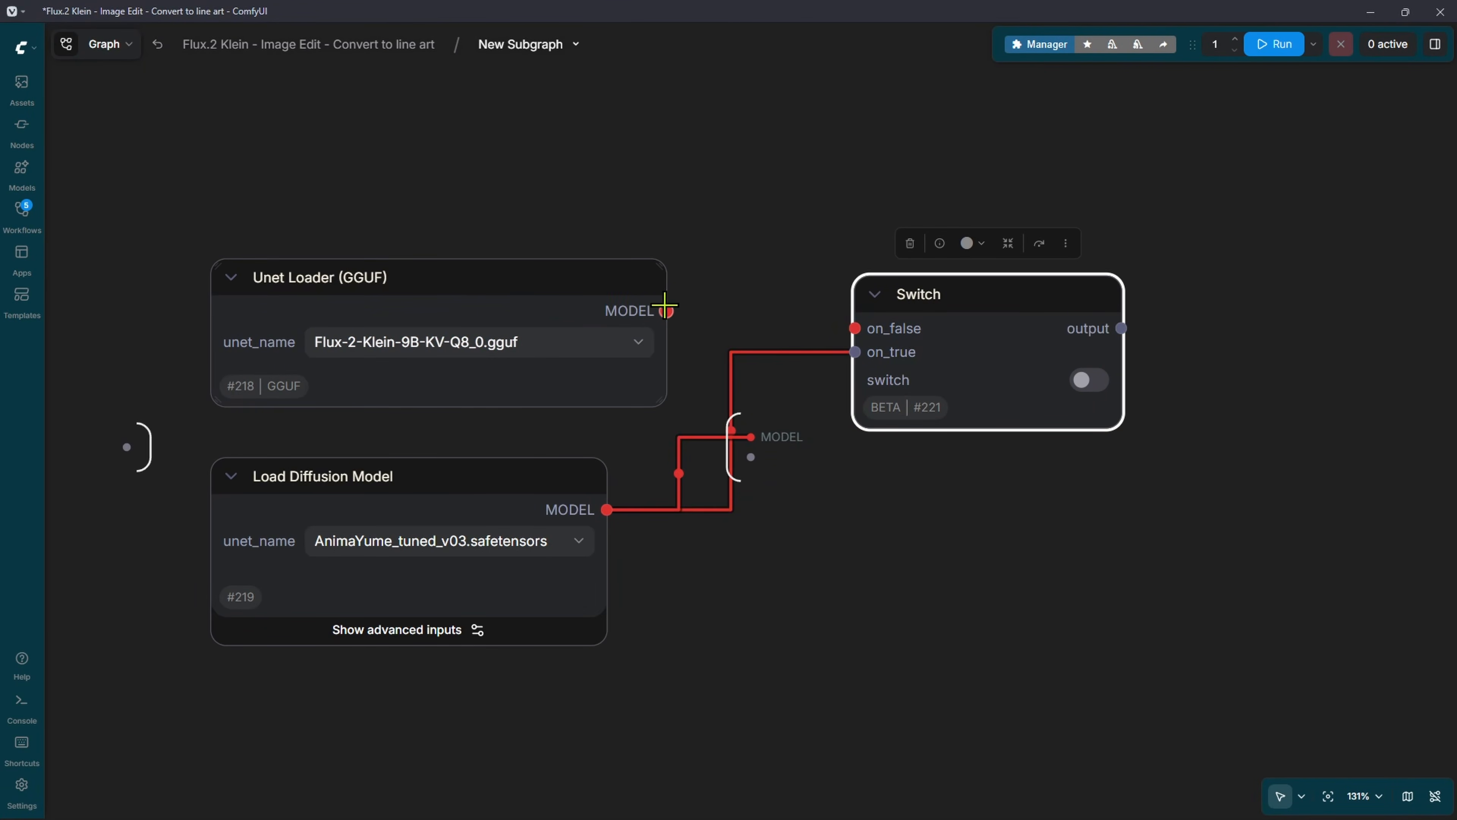
{"action": "left_click_drag", "start_coordinate": [666, 310], "coordinate": [855, 328]}
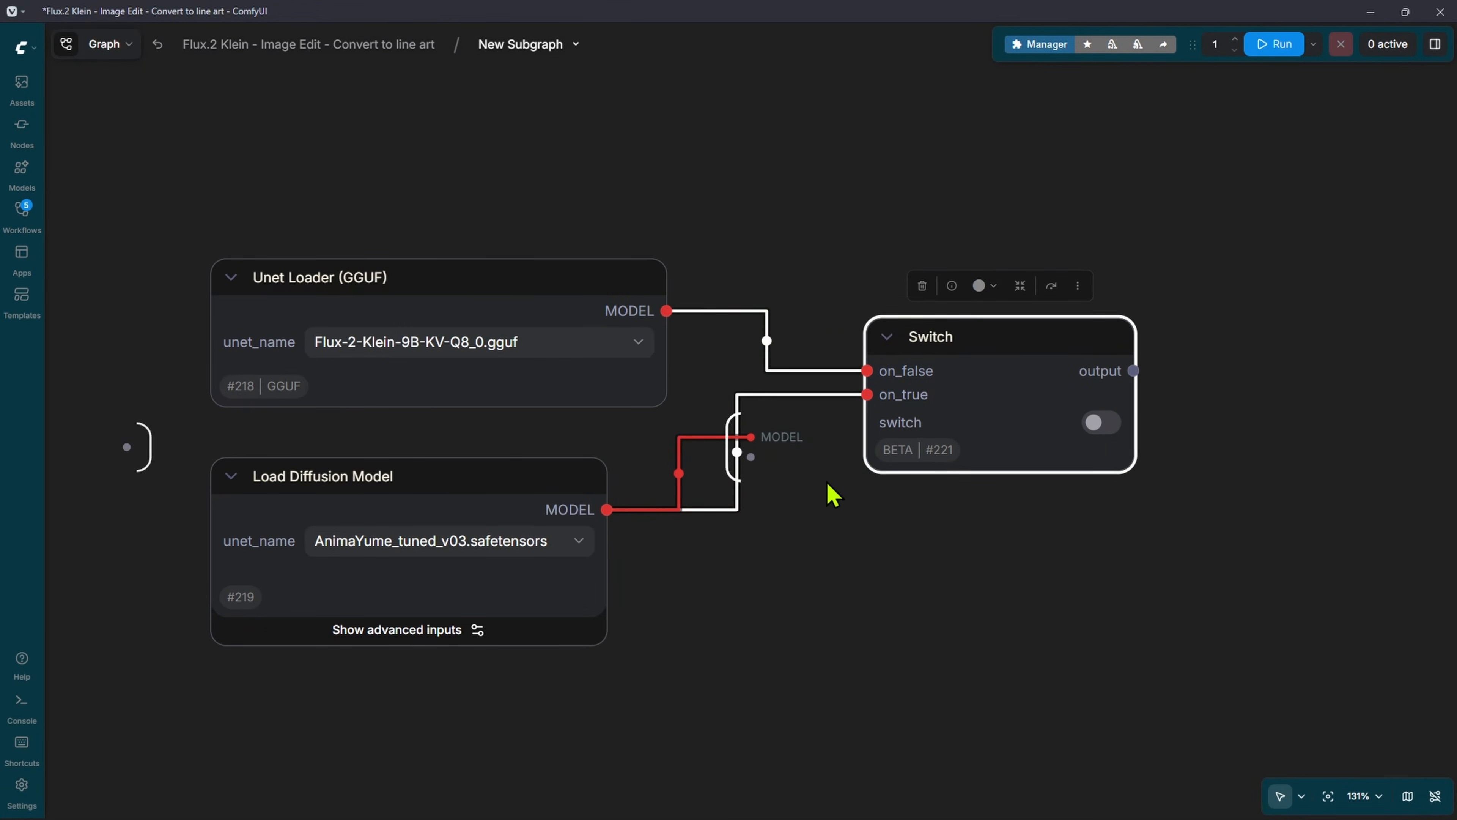
{"action": "left_click_drag", "start_coordinate": [833, 495], "coordinate": [1003, 434]}
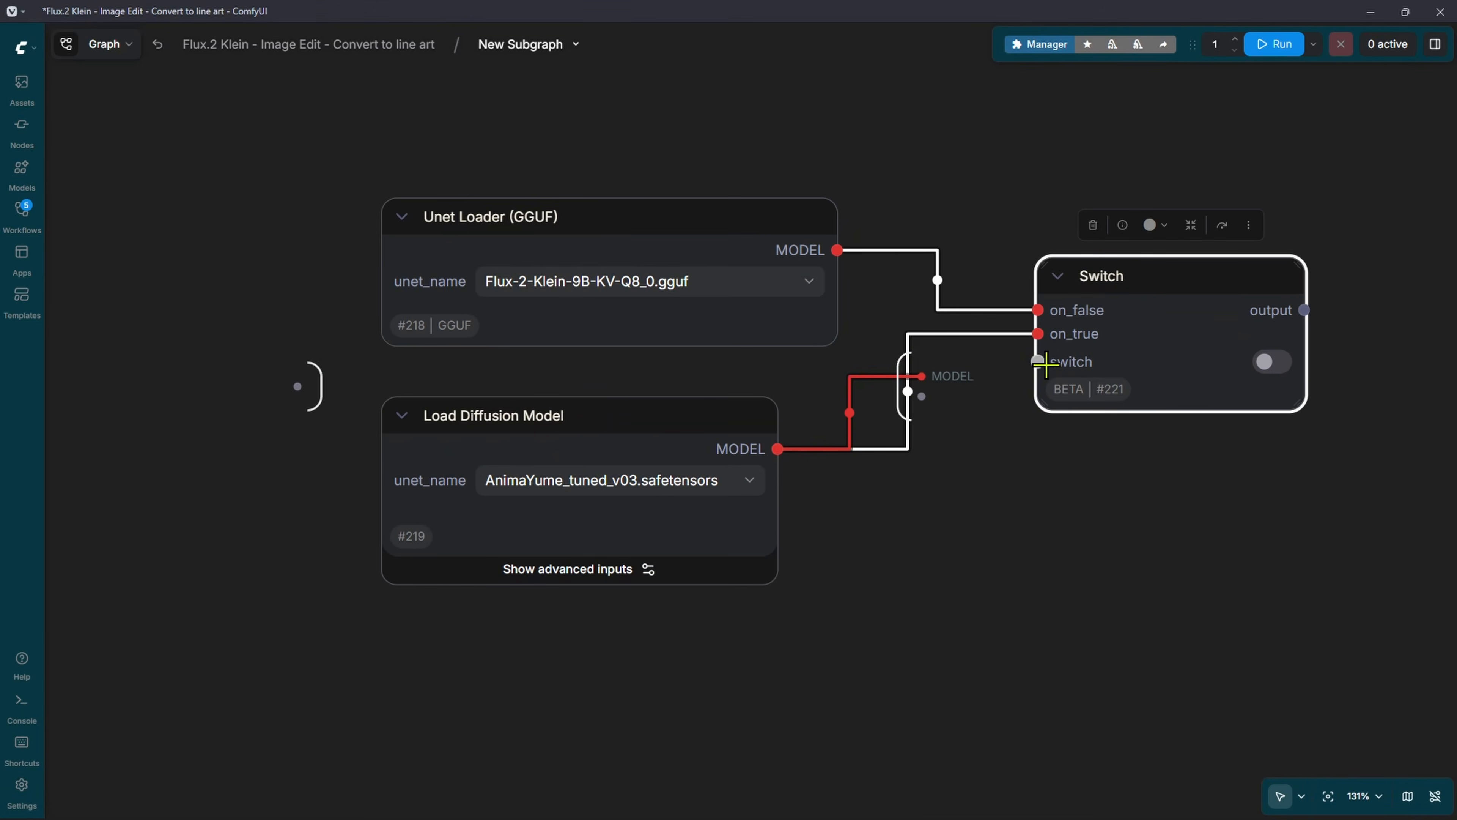
{"action": "left_click_drag", "start_coordinate": [1044, 363], "coordinate": [298, 385]}
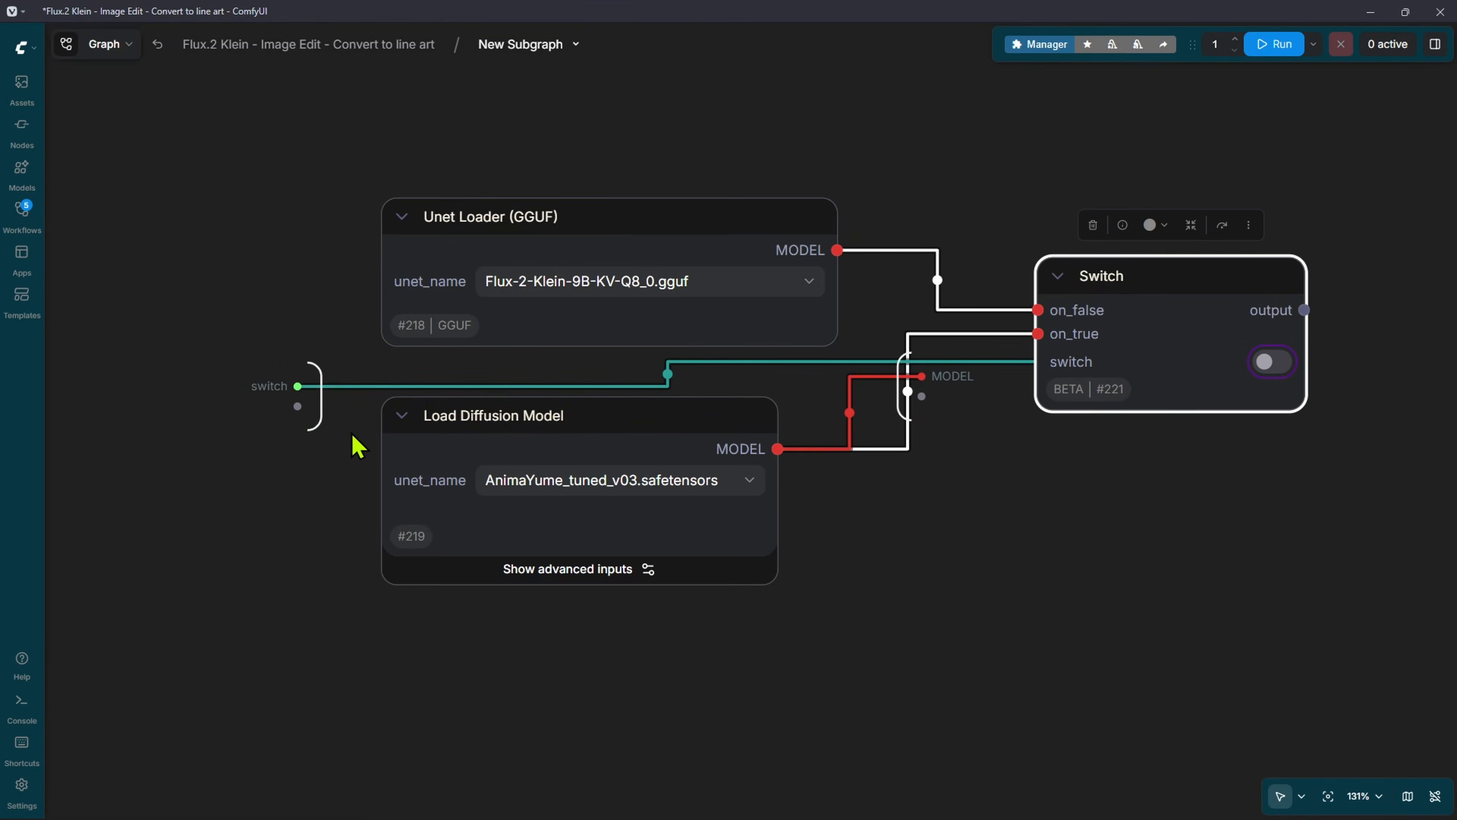
- Connect the Switch output to the subgraph's MODEL output and spread the two loader nodes above and below the Switch node
{"action": "left_click_drag", "start_coordinate": [1136, 285], "coordinate": [1018, 208]}
{"action": "left_click_drag", "start_coordinate": [690, 228], "coordinate": [610, 168]}
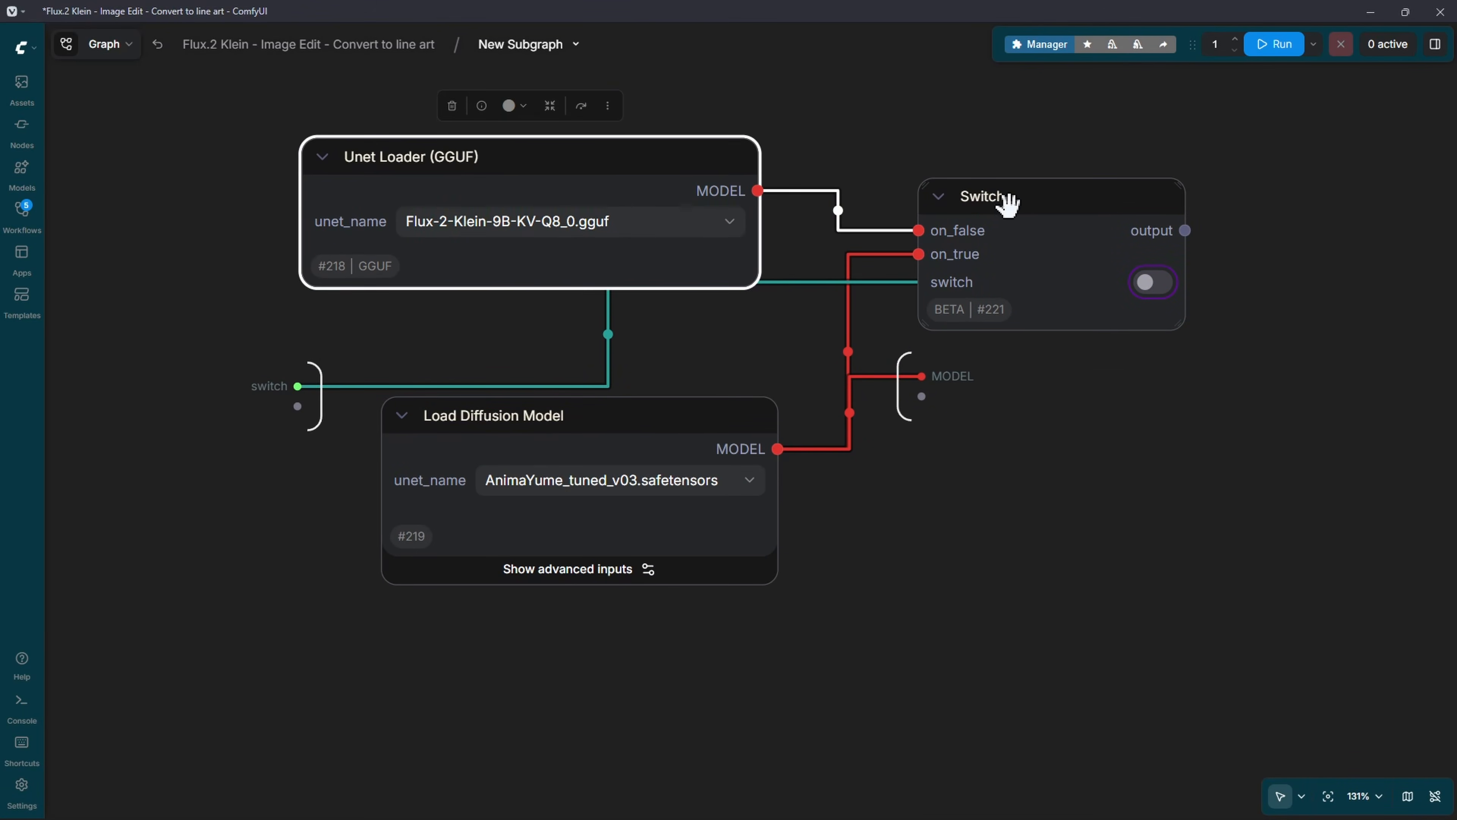
{"action": "left_click_drag", "start_coordinate": [1055, 215], "coordinate": [959, 158]}
{"action": "left_click_drag", "start_coordinate": [1086, 170], "coordinate": [1069, 576]}
{"action": "left_click_drag", "start_coordinate": [715, 351], "coordinate": [636, 172]}
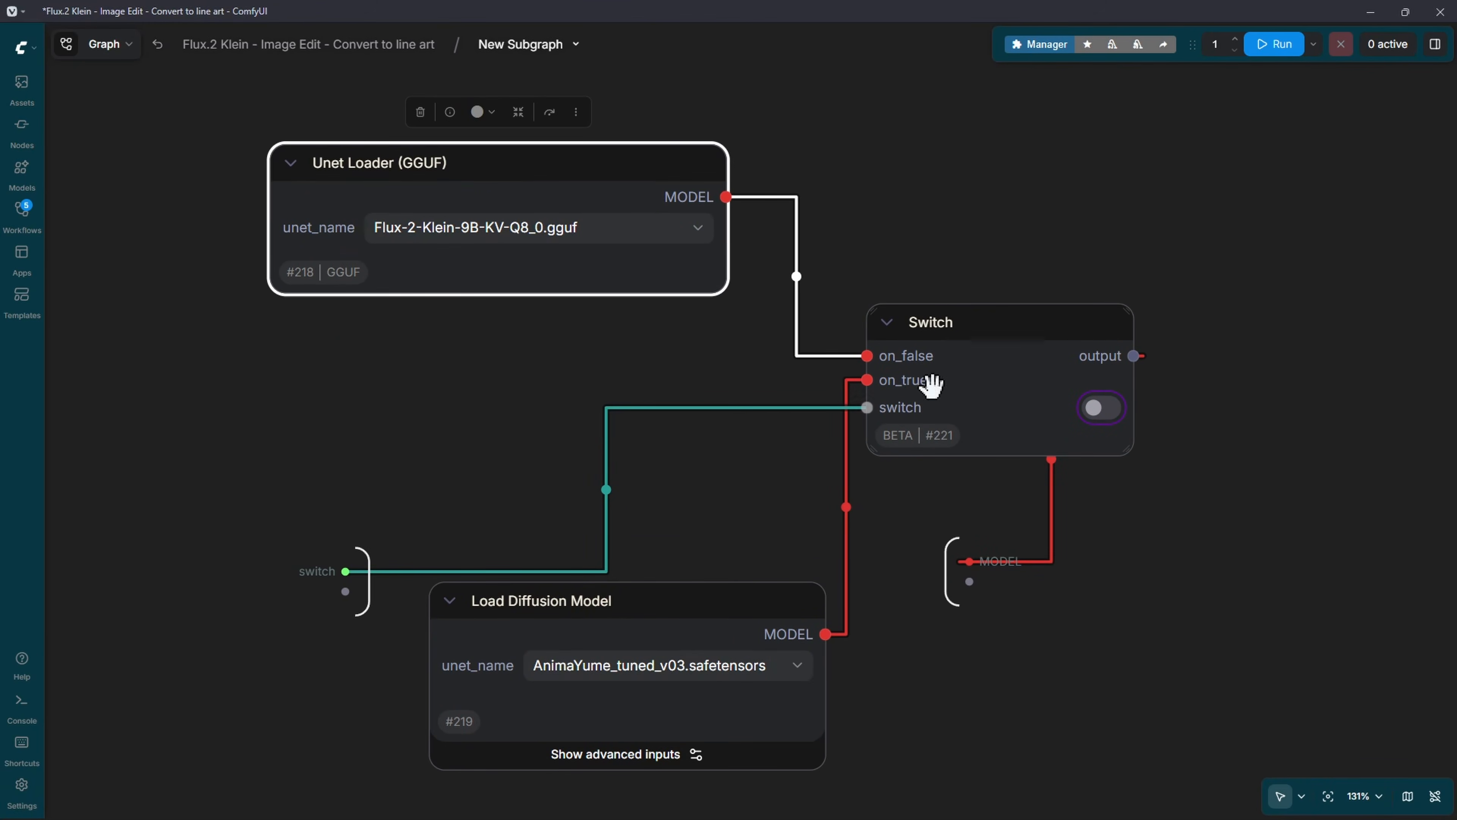
{"action": "left_click_drag", "start_coordinate": [446, 187], "coordinate": [509, 249]}
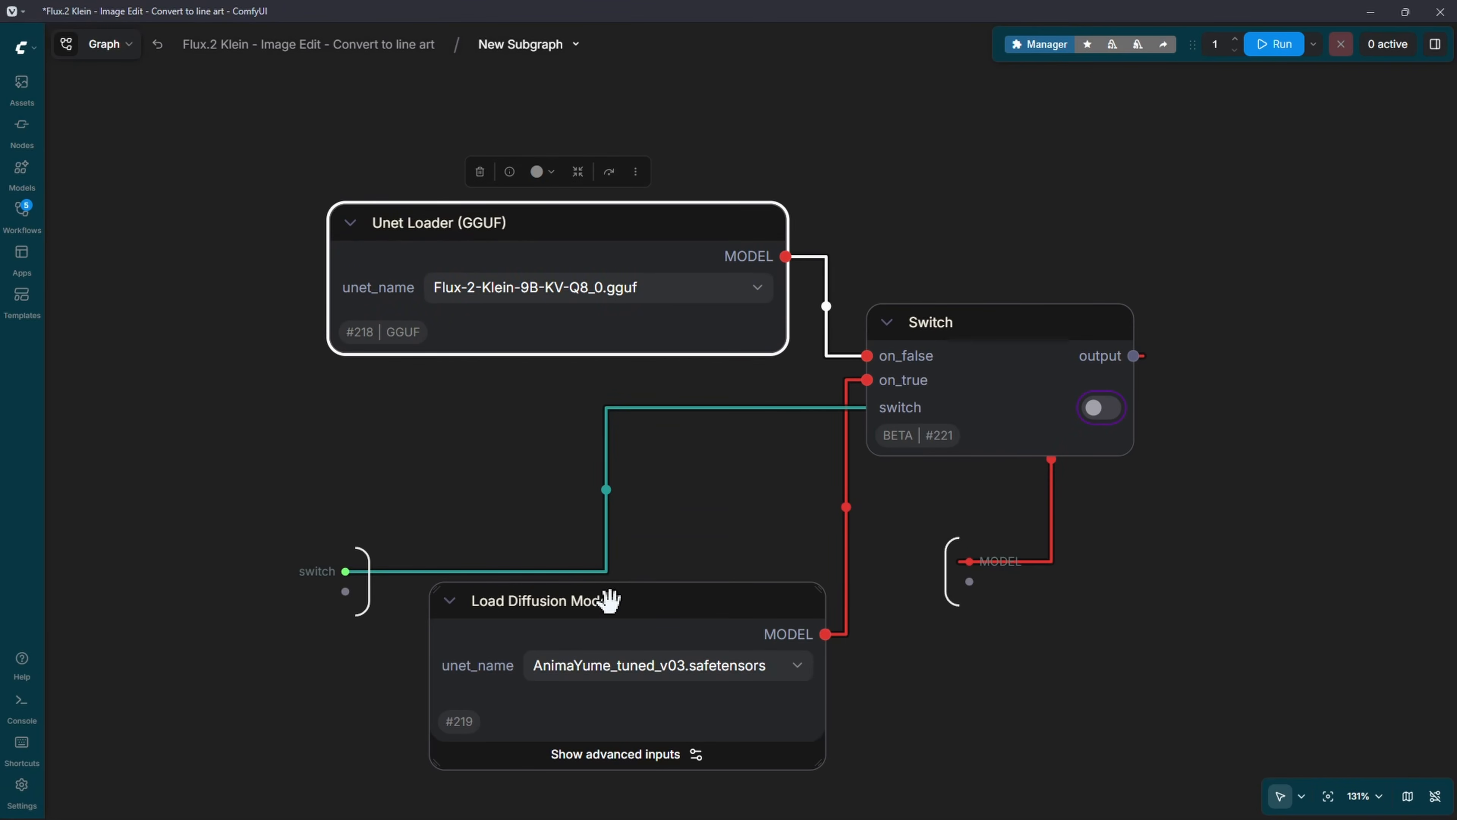
{"action": "left_click_drag", "start_coordinate": [633, 620], "coordinate": [592, 640]}
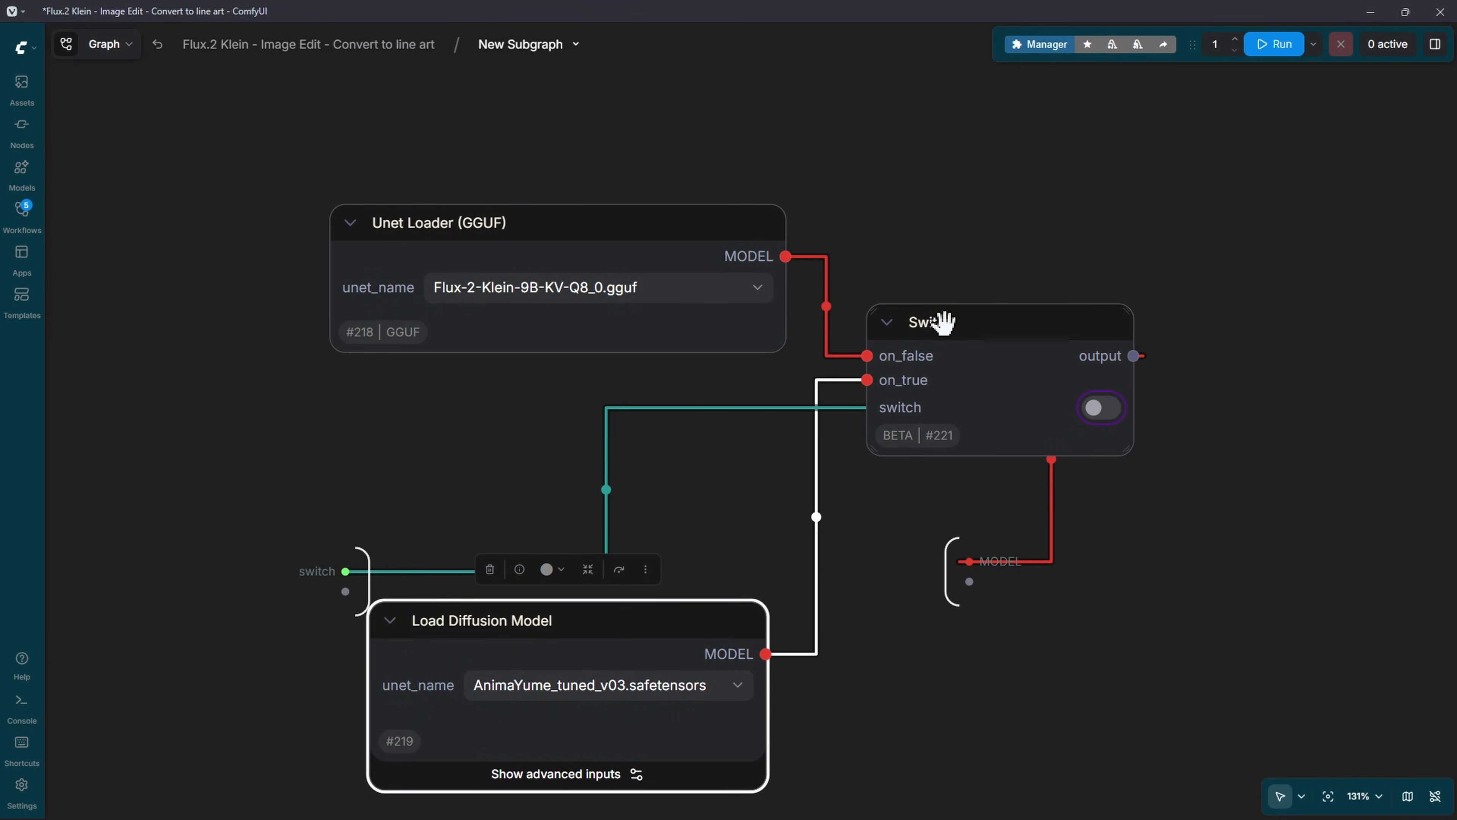
- Rename the Switch node as "Diffusion Model?", raise it slightly, and leave its switch turned off
{"action": "double_click", "coordinate": [945, 321]}
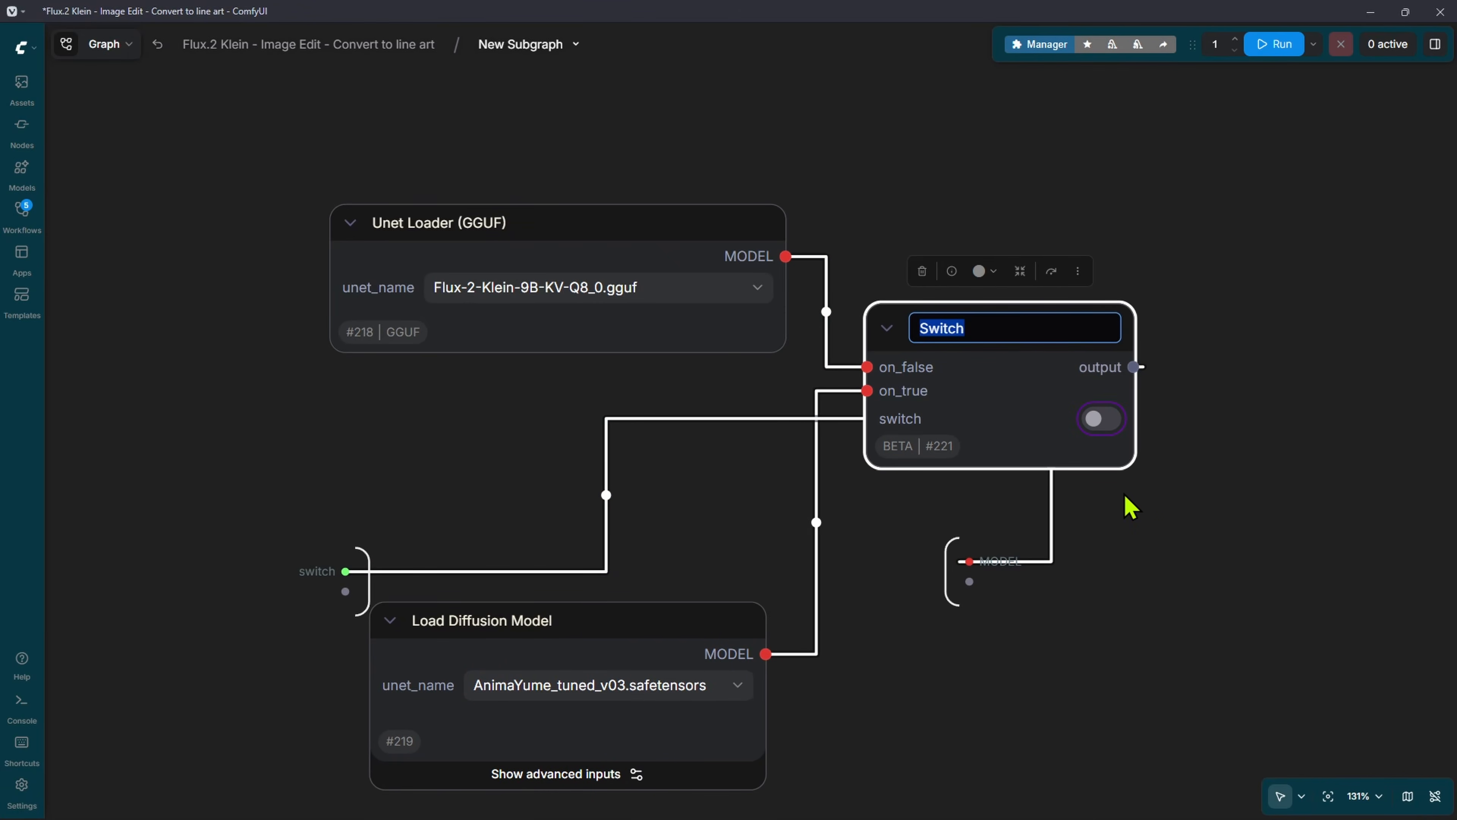
{"action": "type", "text": "Diffusion MOde"}
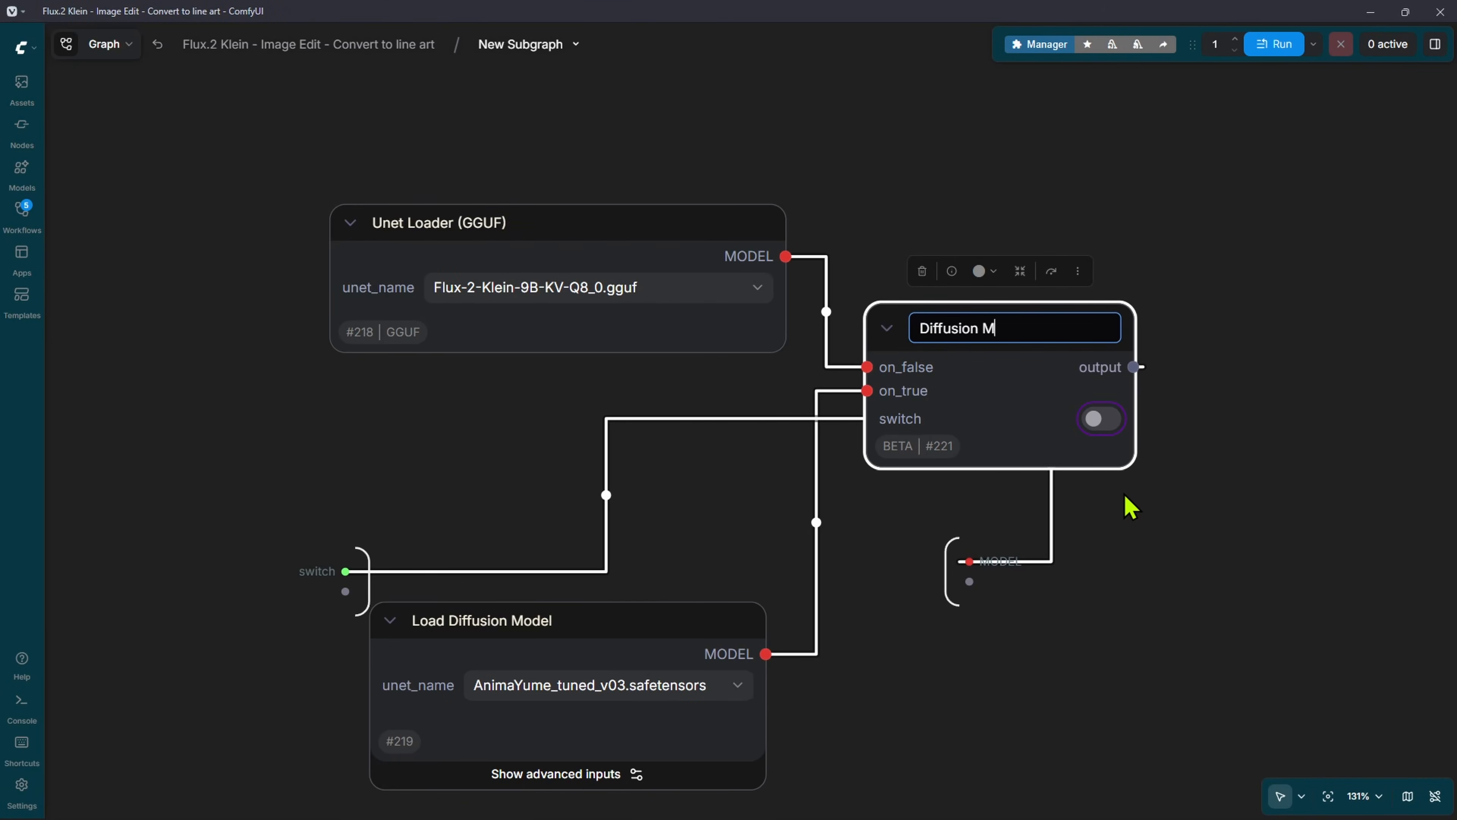
{"action": "key", "text": "BackSpace"}
{"action": "key", "text": "BackSpace"}
{"action": "type", "text": "del?"}
{"action": "key", "text": "Return"}
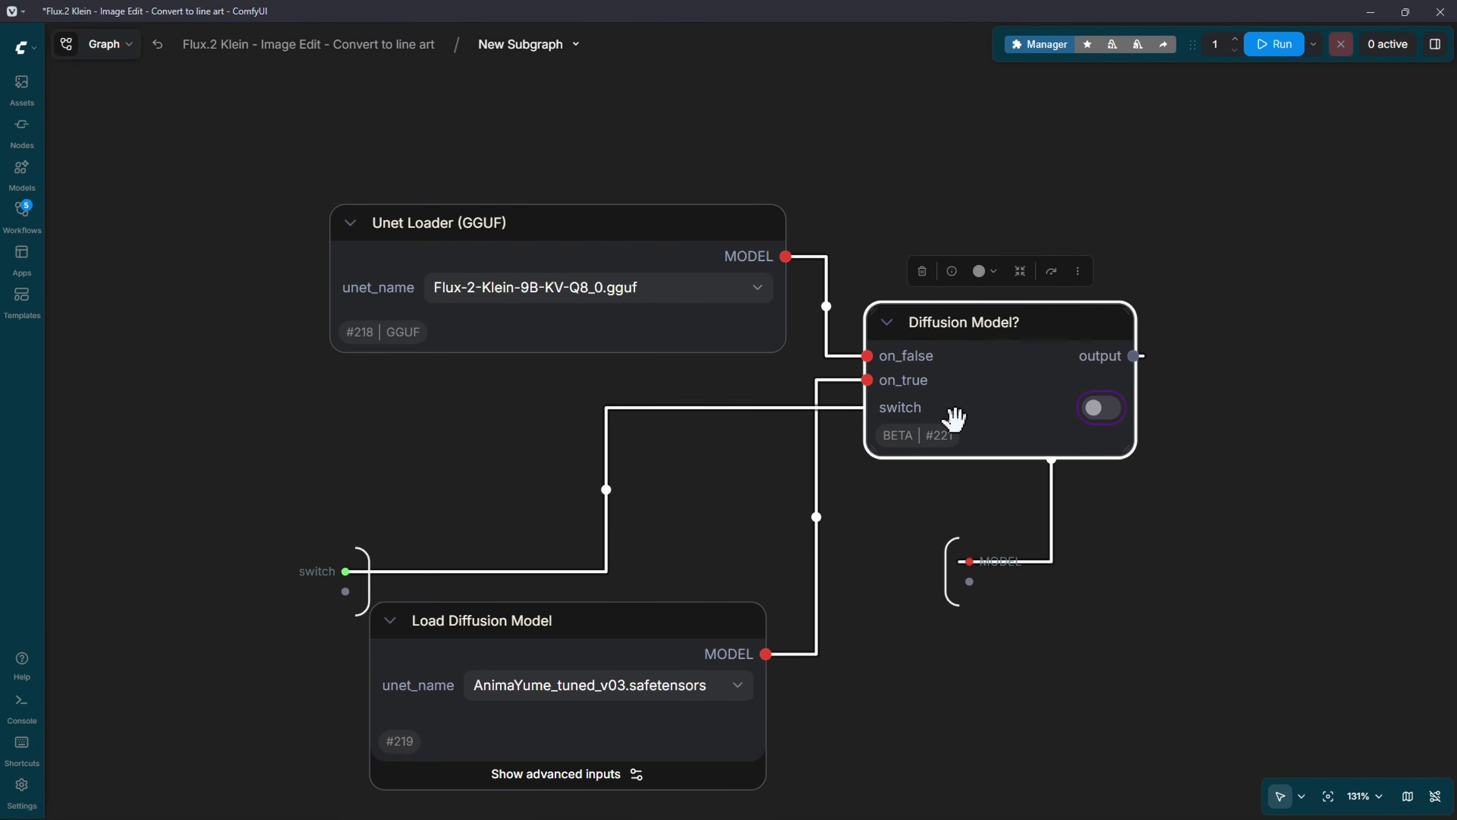
{"action": "mouse_move", "coordinate": [986, 330]}
{"action": "left_mouse_down"}
{"action": "mouse_move", "coordinate": [1034, 293]}
{"action": "mouse_move", "coordinate": [986, 304]}
{"action": "left_mouse_up"}
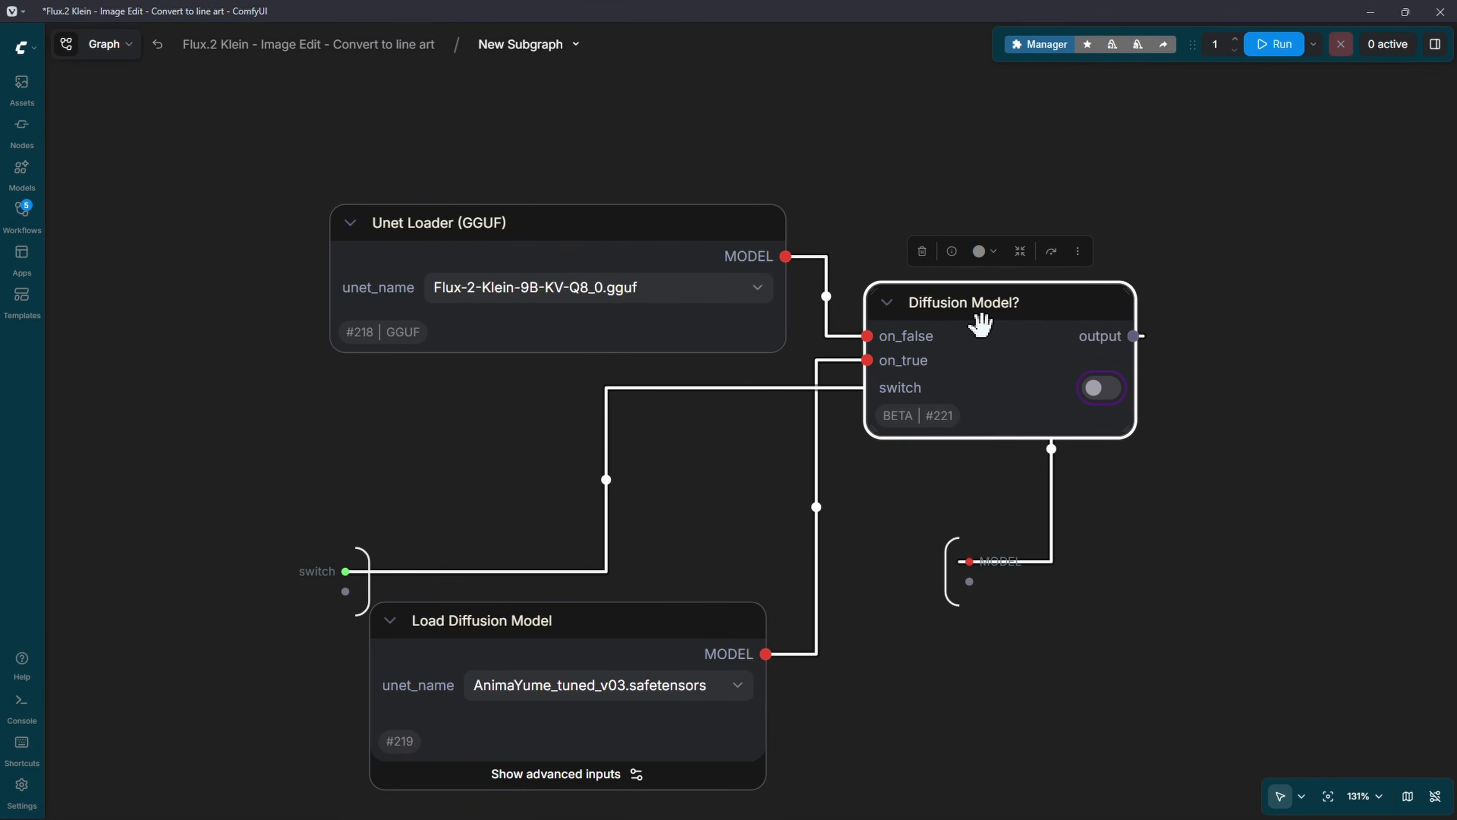
{"action": "left_click", "coordinate": [1104, 389]}
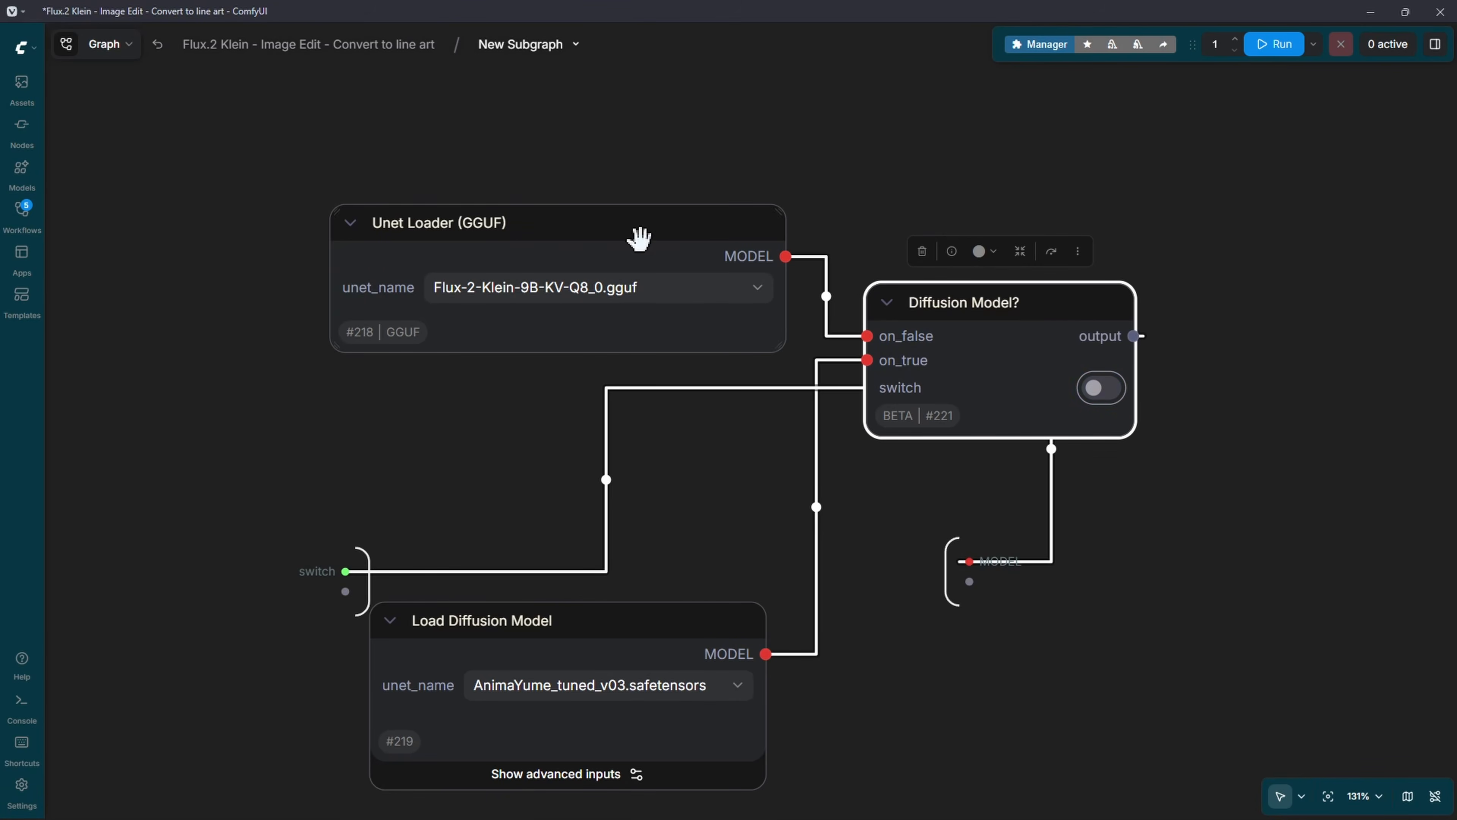
- Return to the main workflow and unpack the subgraph holding the loaders and the Diffusion Model? switch
{"action": "key", "text": "Escape"}
{"action": "left_click", "coordinate": [638, 374]}
{"action": "left_click_drag", "start_coordinate": [638, 374], "coordinate": [722, 428]}
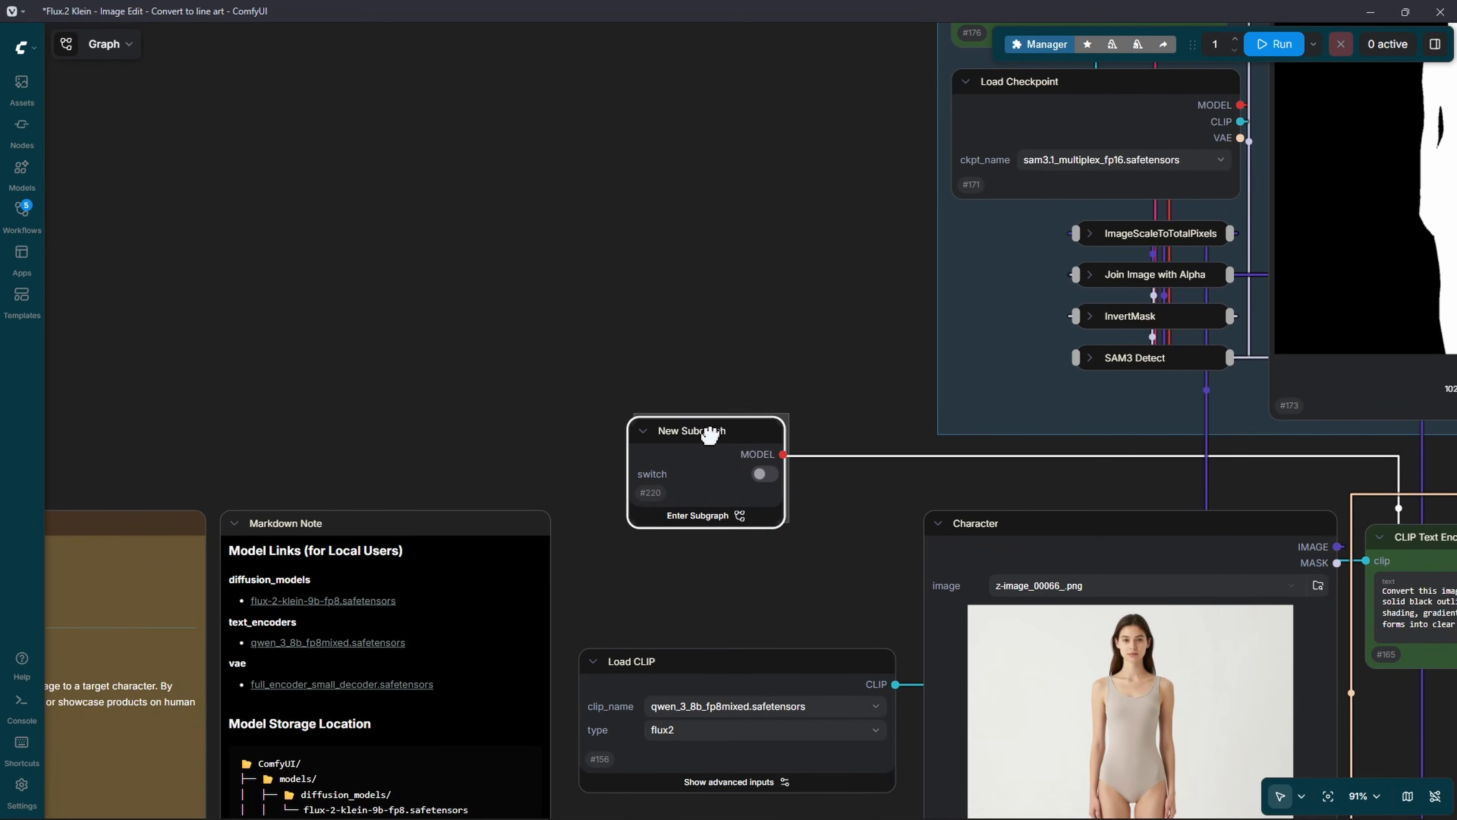
{"action": "left_click", "coordinate": [705, 384]}
{"action": "scroll", "coordinate": [755, 417], "scroll_direction": "down", "scroll_amount": 8}
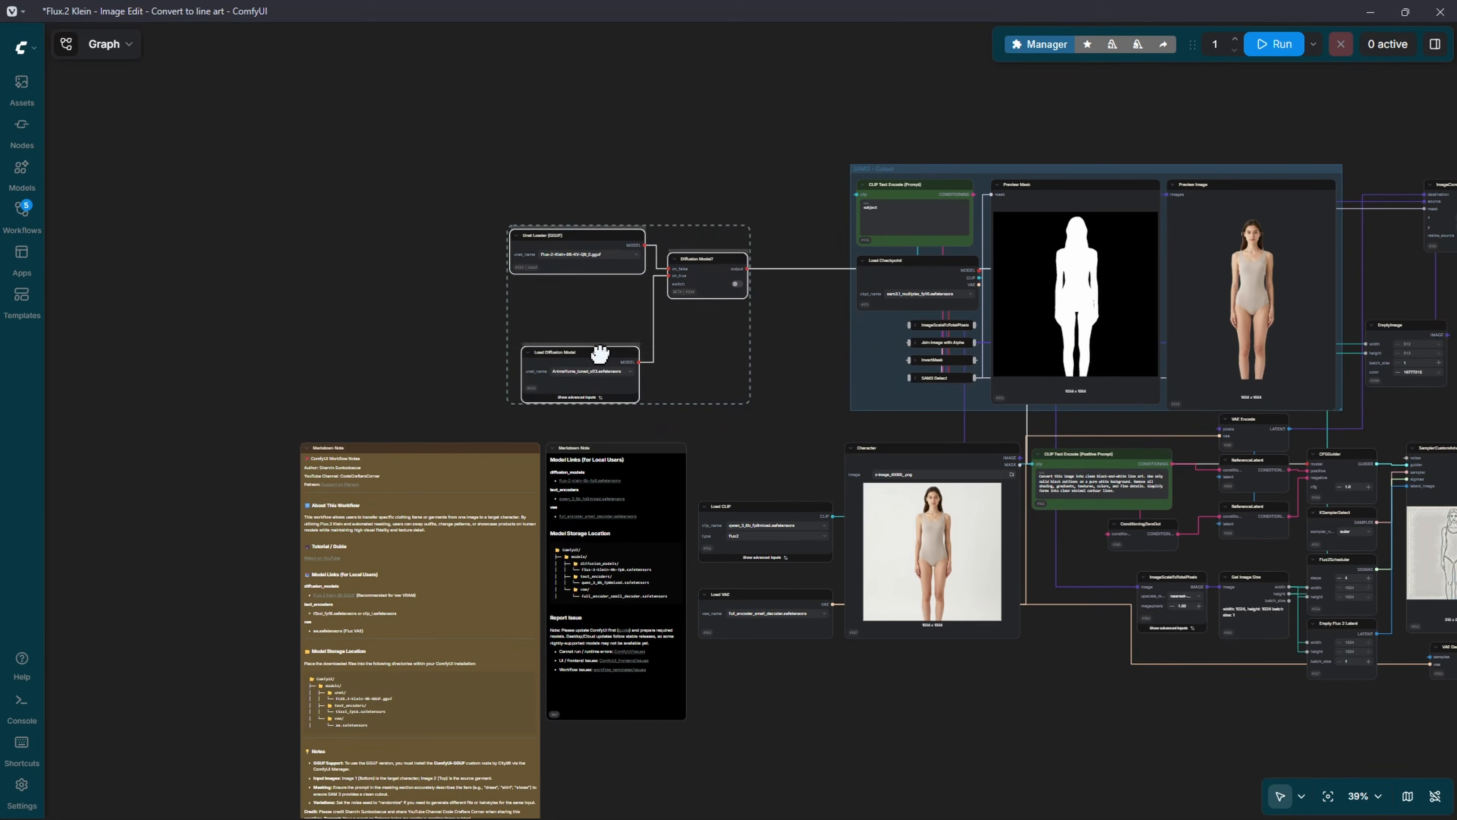
- Move the unpacked loaders and switch closer together, placing Load Diffusion Model directly under the Unet Loader (GGUF) and widening it to align their right edges
{"action": "scroll", "coordinate": [747, 373], "scroll_direction": "up", "scroll_amount": 5}
{"action": "left_click_drag", "start_coordinate": [711, 321], "coordinate": [725, 435]}
{"action": "left_click_drag", "start_coordinate": [704, 304], "coordinate": [785, 368]}
{"action": "left_click", "coordinate": [755, 488]}
{"action": "left_click_drag", "start_coordinate": [622, 518], "coordinate": [614, 414]}
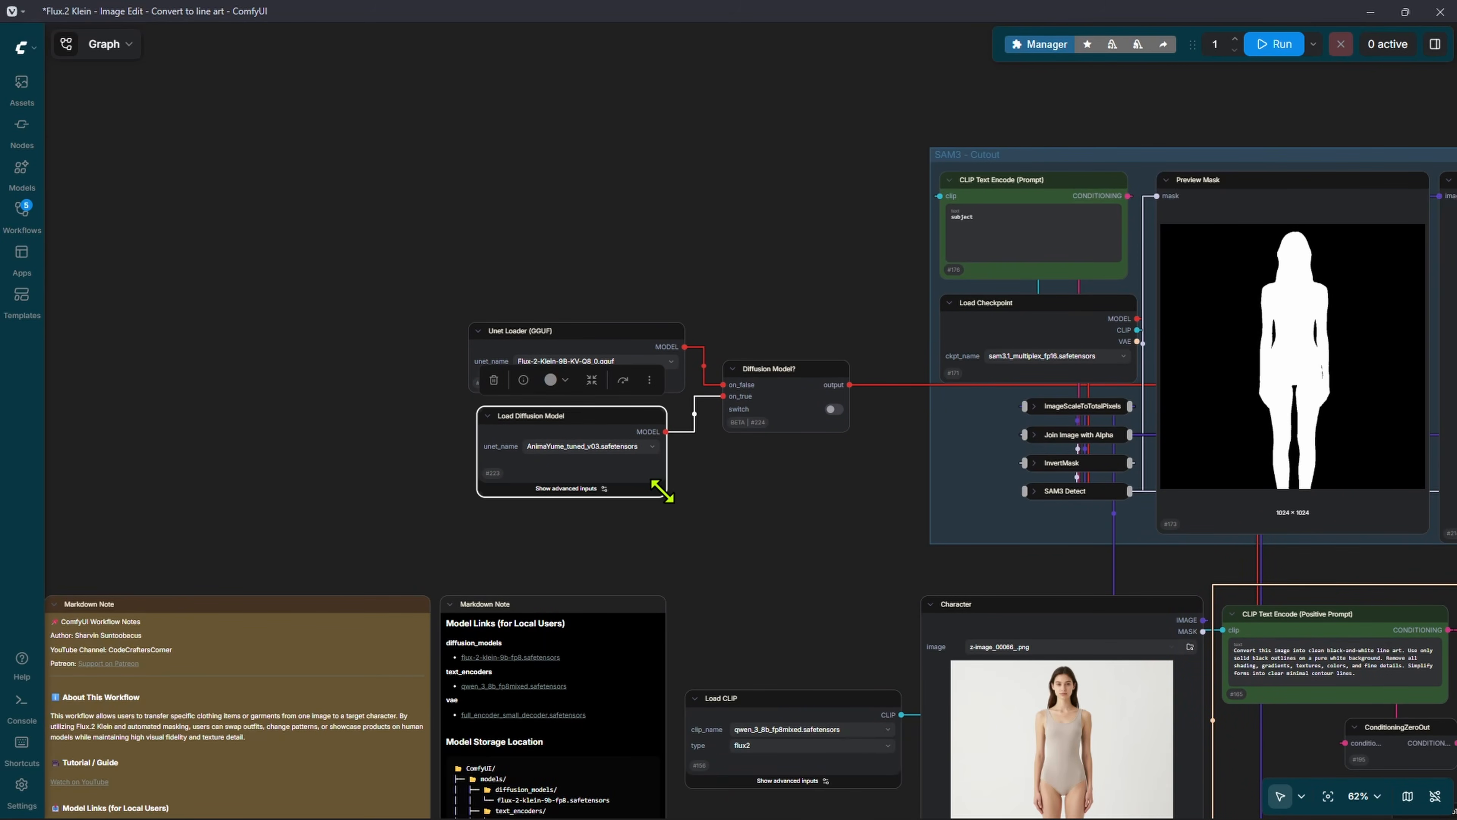
{"action": "left_click_drag", "start_coordinate": [662, 492], "coordinate": [678, 494]}
{"action": "left_click", "coordinate": [825, 543]}
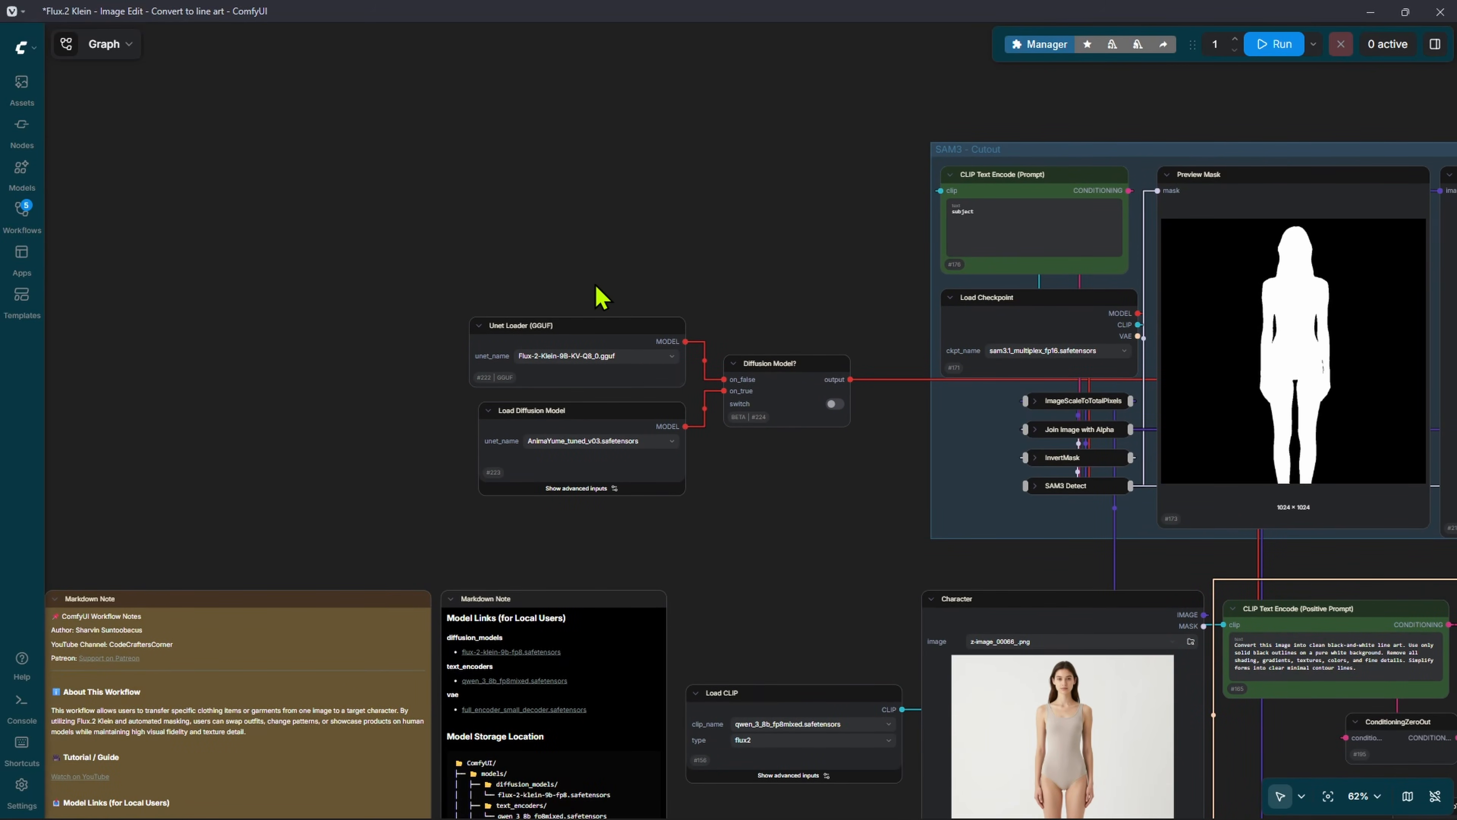
- Move the Diffusion Model? switch directly above Load CLIP and lower the two loader nodes to just above the Markdown notes
{"action": "left_click_drag", "start_coordinate": [596, 286], "coordinate": [769, 450]}
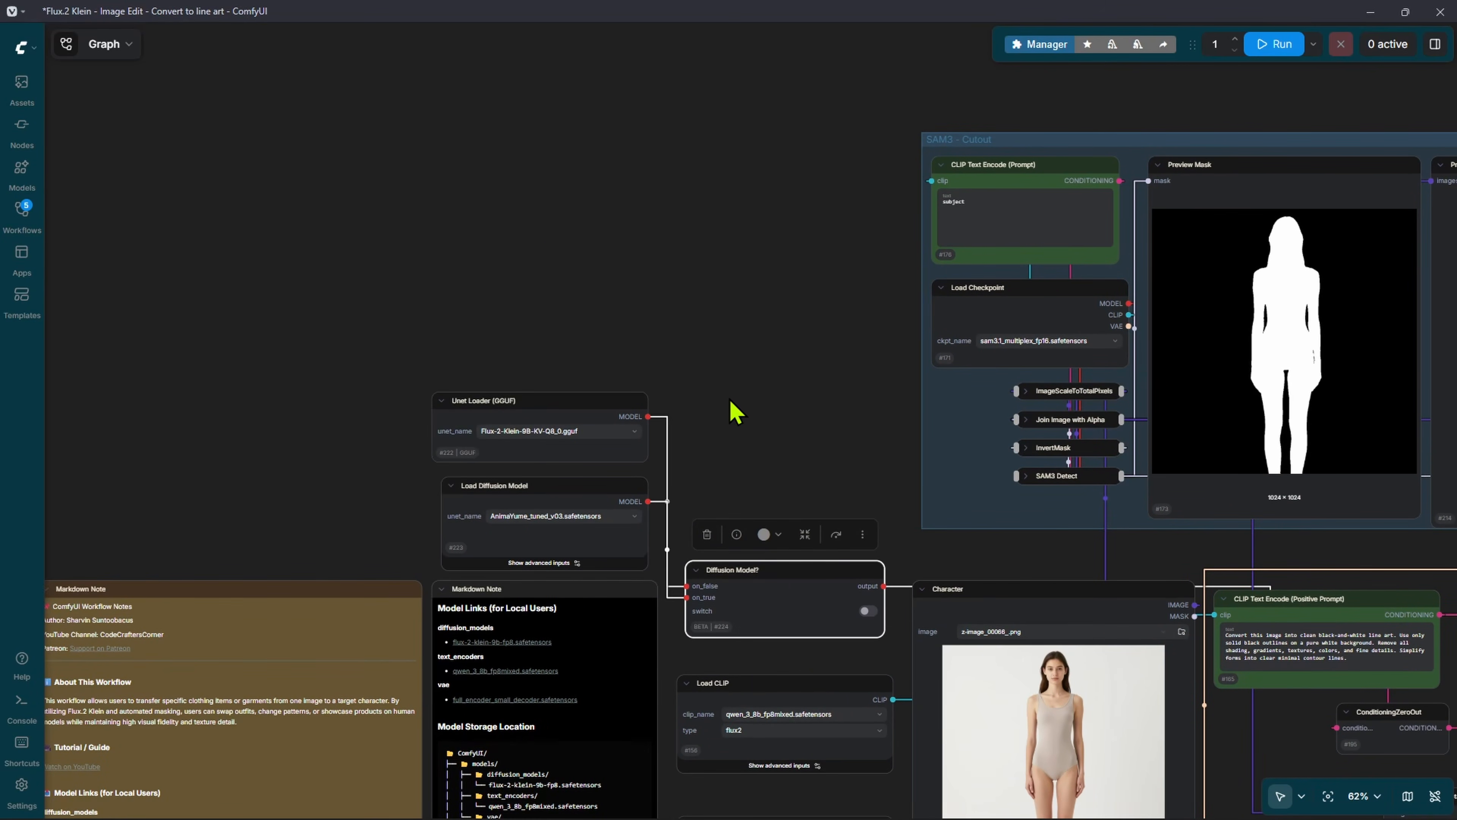
{"action": "left_click", "coordinate": [730, 399]}
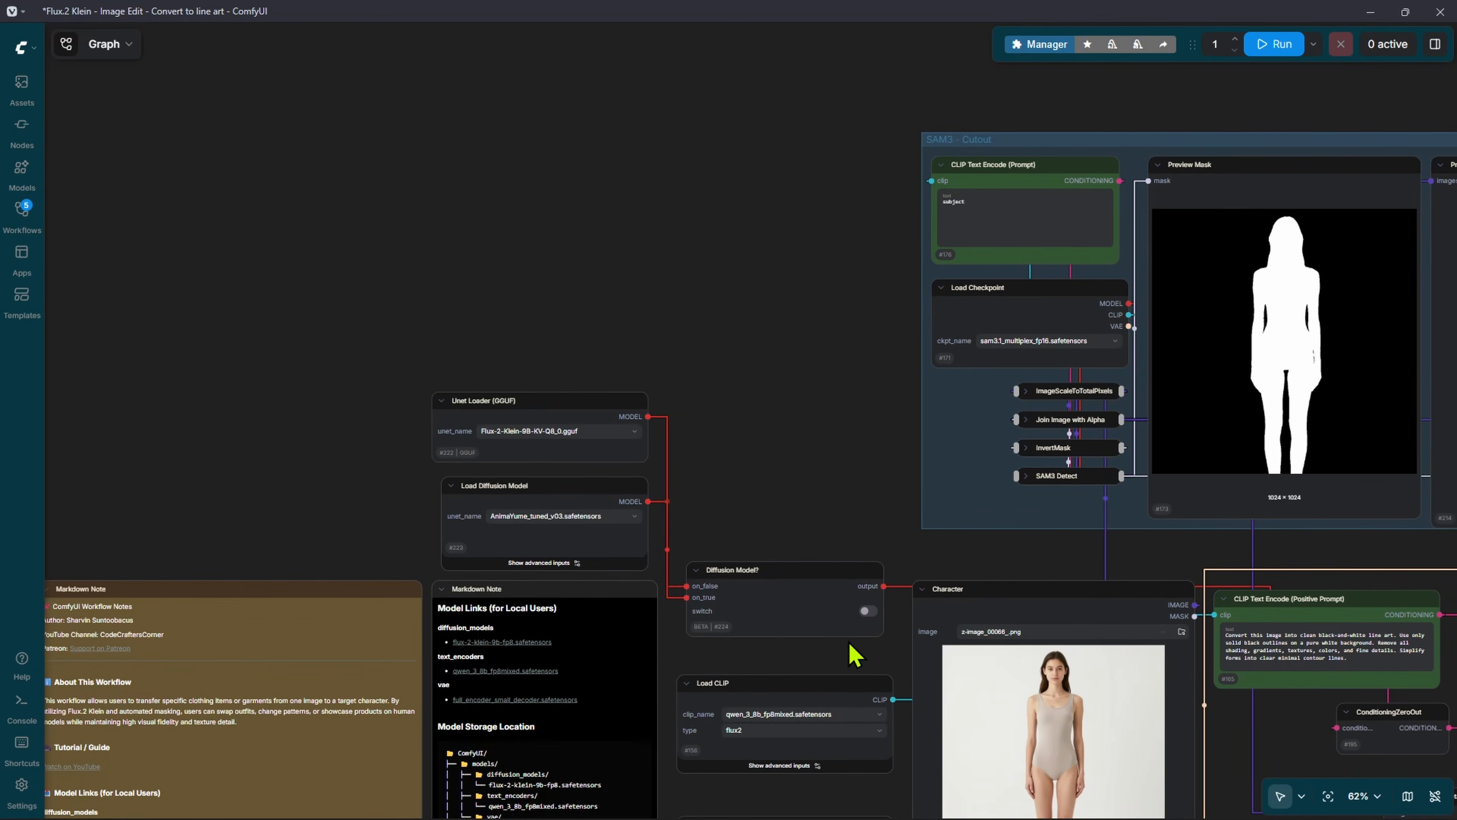
{"action": "scroll", "coordinate": [507, 447], "scroll_direction": "up", "scroll_amount": 1}
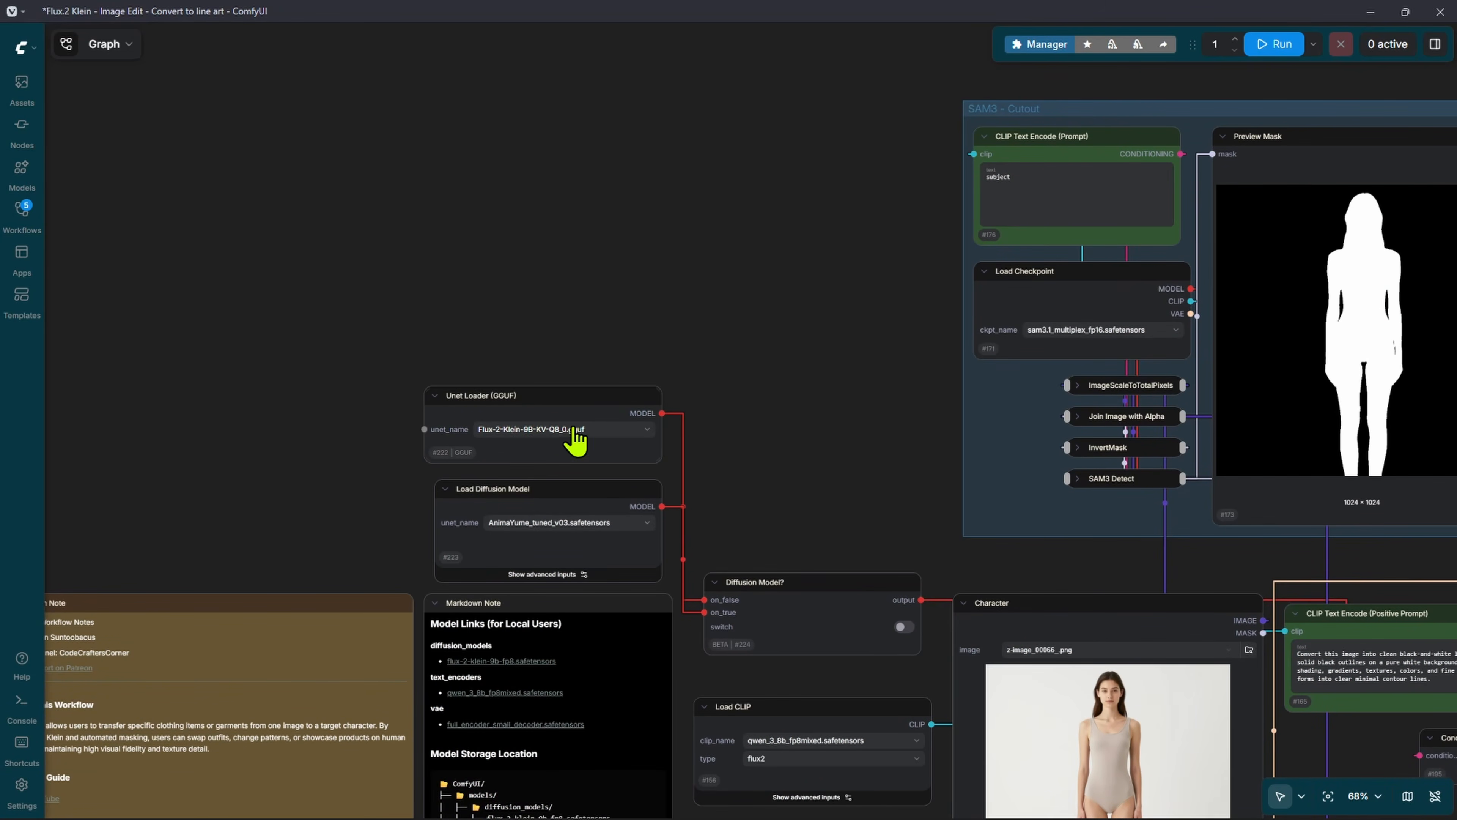
- Examine the Load CLIP and Load VAE nodes, the model download links in the Markdown note, and the template browser
{"action": "scroll", "coordinate": [903, 487], "scroll_direction": "down", "scroll_amount": 4}
{"action": "left_click_drag", "start_coordinate": [997, 541], "coordinate": [684, 274]}
{"action": "scroll", "coordinate": [369, 378], "scroll_direction": "up", "scroll_amount": 8}
{"action": "left_click", "coordinate": [599, 367]}
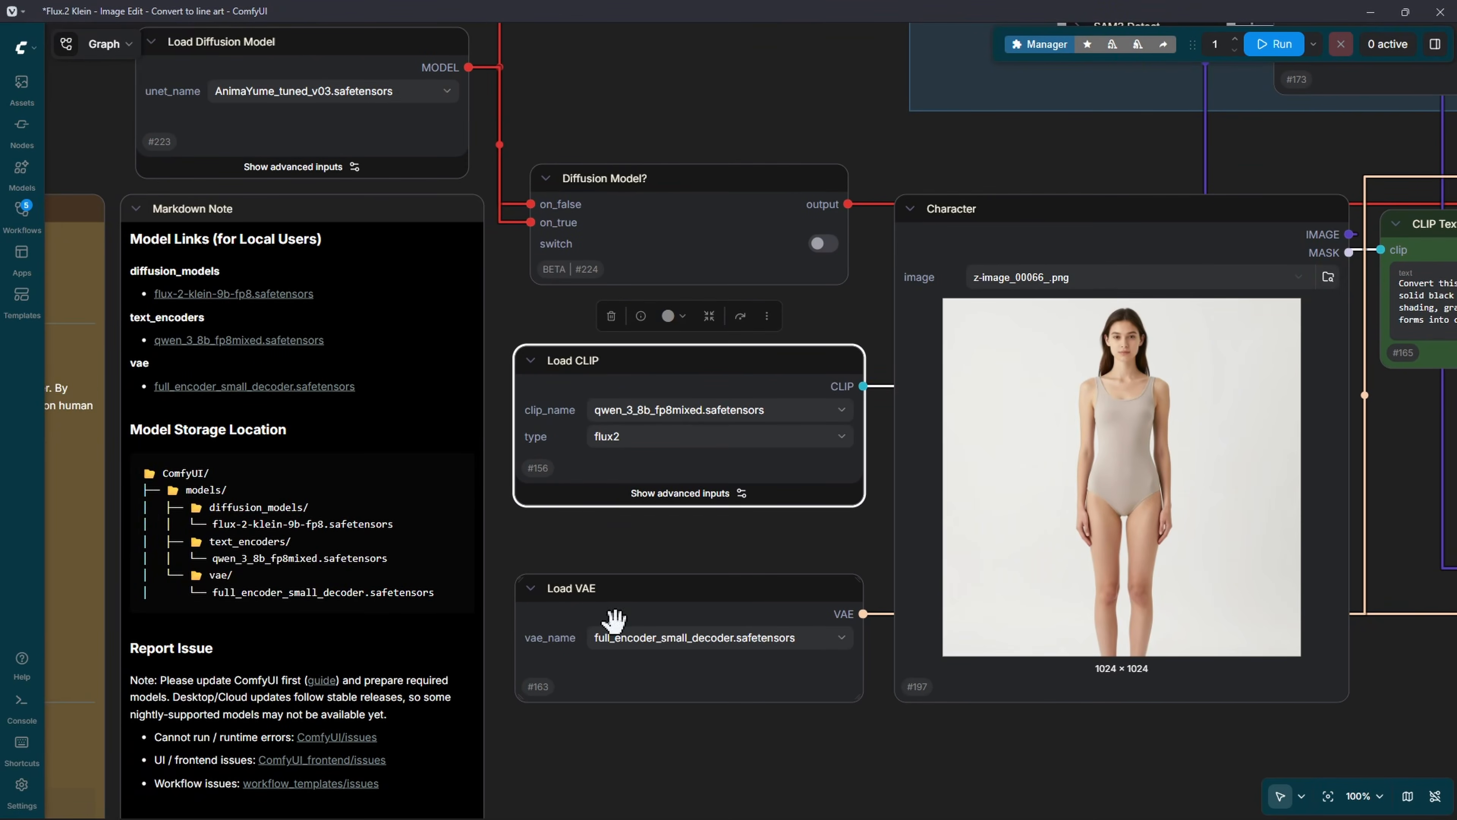
{"action": "left_click", "coordinate": [600, 588]}
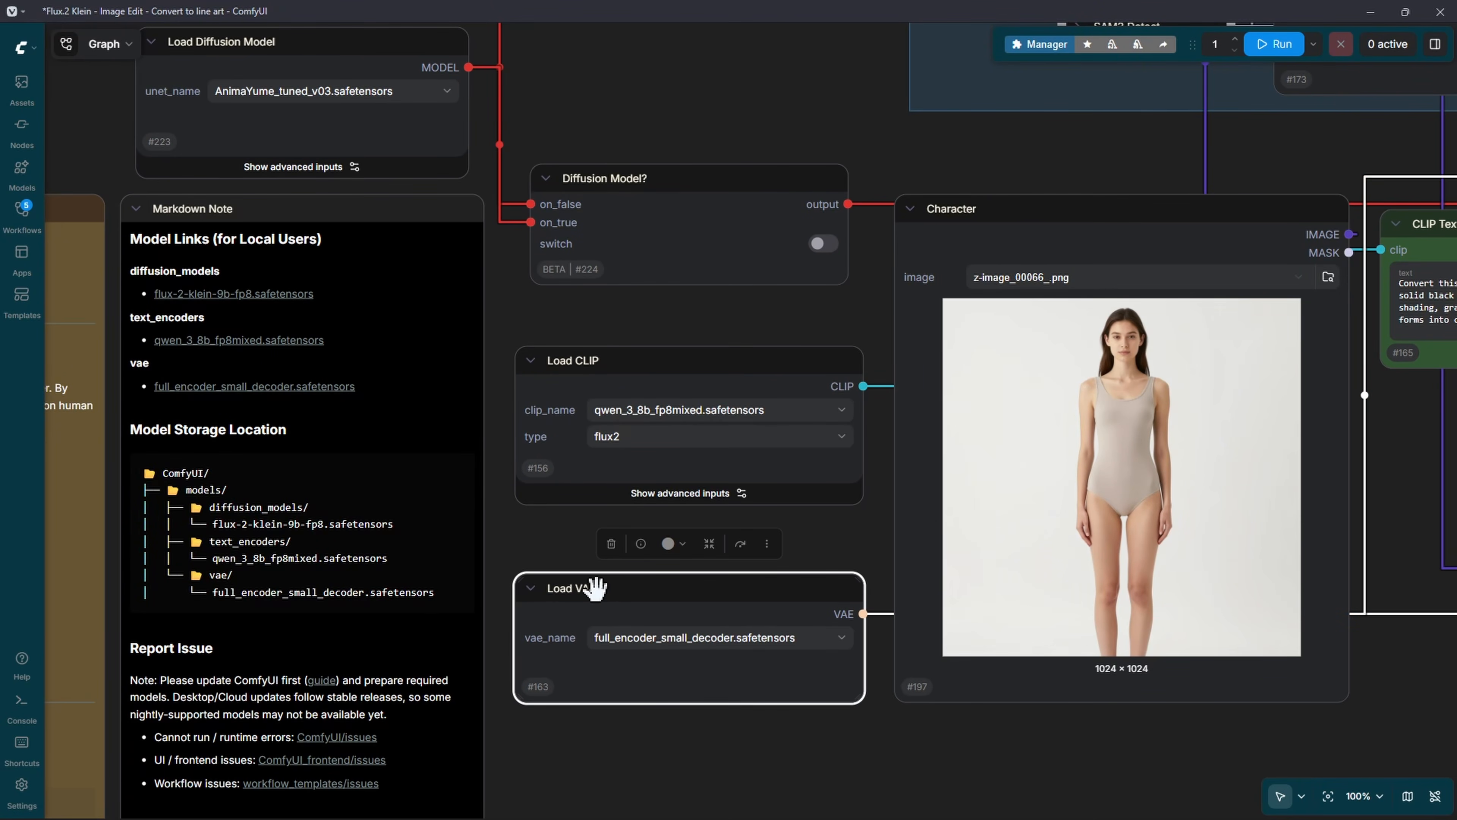
{"action": "left_click", "coordinate": [613, 370]}
{"action": "left_click", "coordinate": [631, 580]}
{"action": "scroll", "coordinate": [551, 517], "scroll_direction": "up", "scroll_amount": 6}
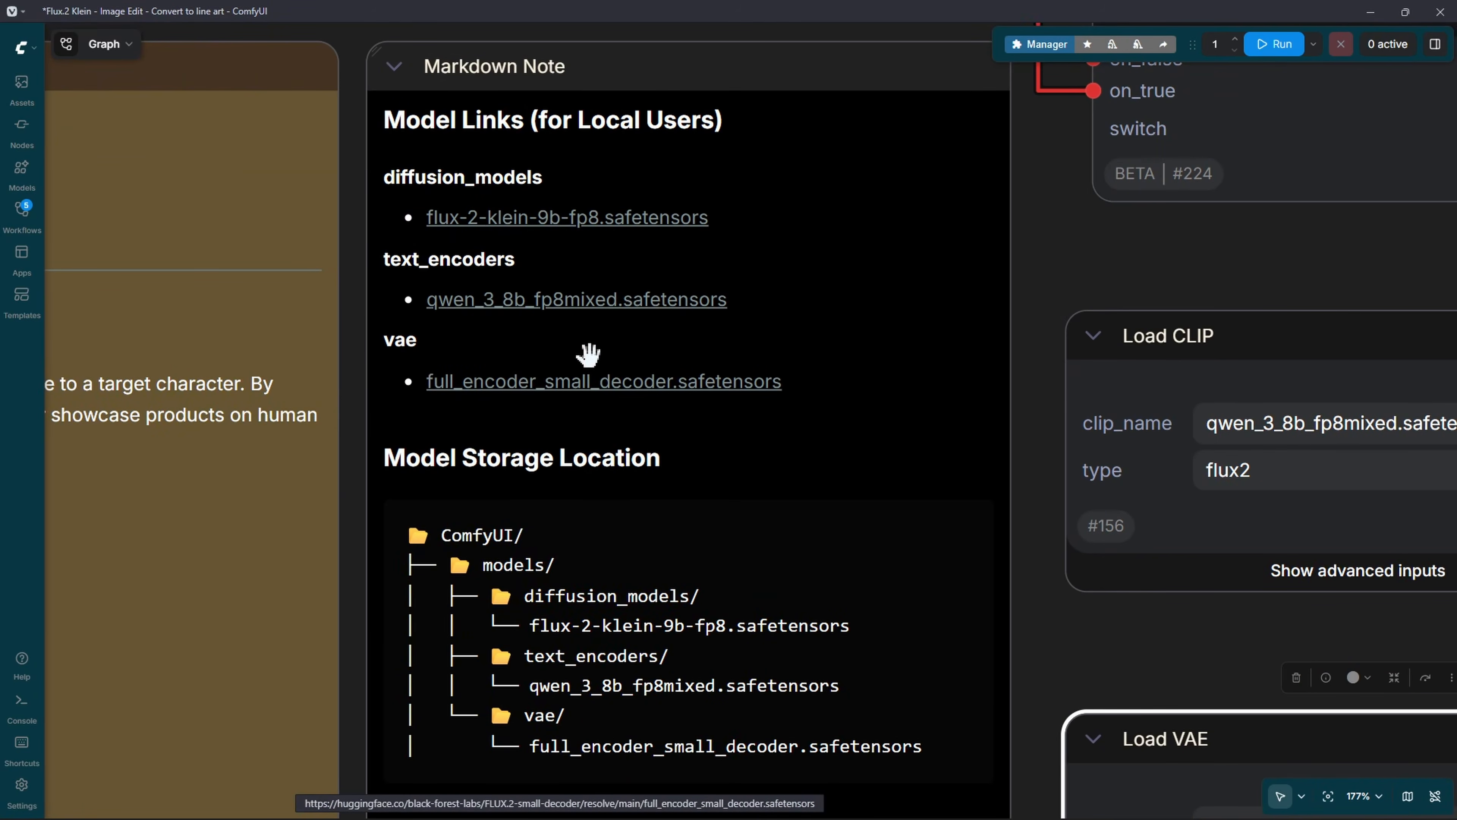
{"action": "scroll", "coordinate": [613, 402], "scroll_direction": "down", "scroll_amount": 7}
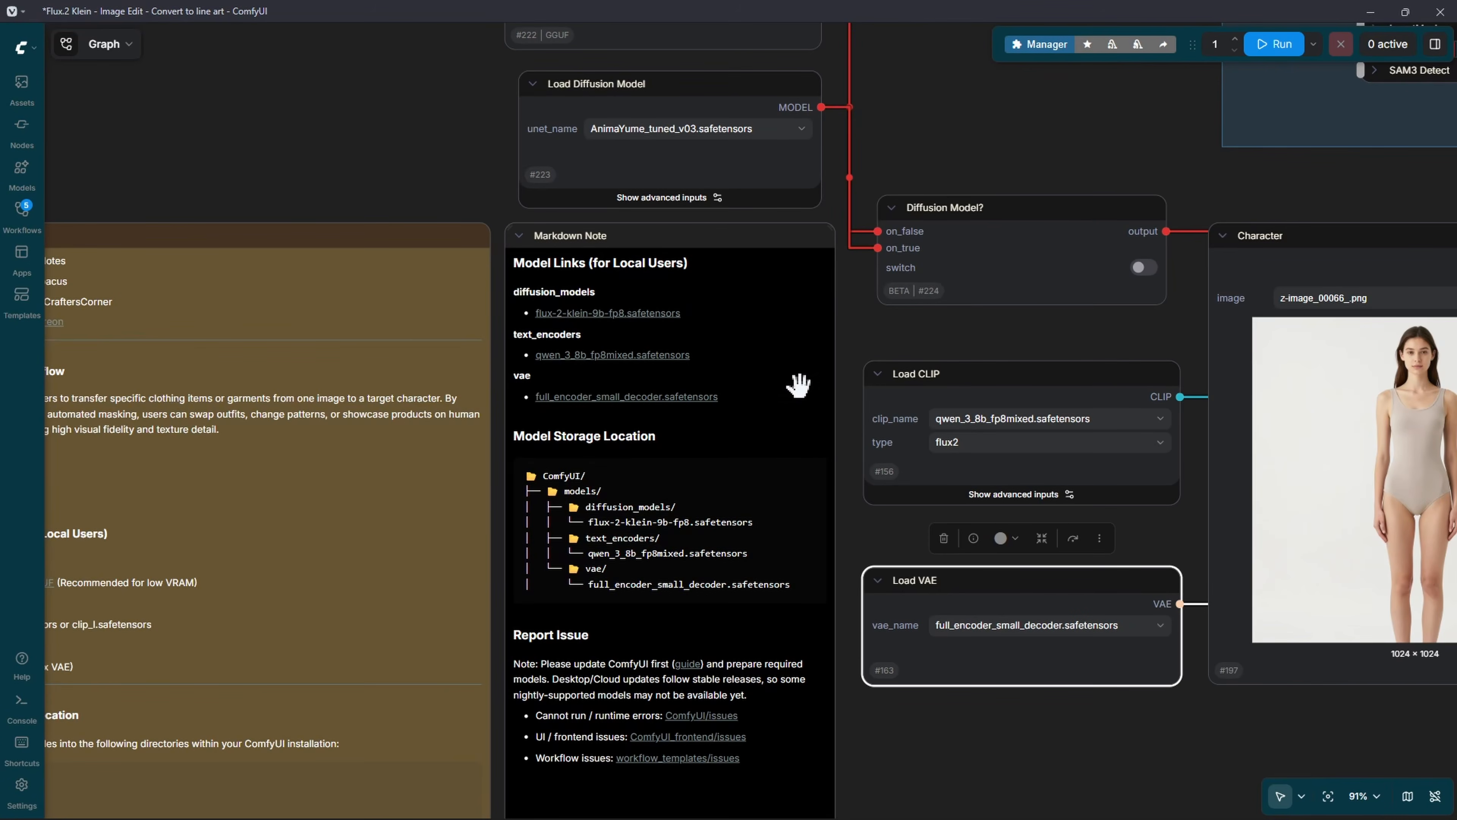
{"action": "left_click", "coordinate": [22, 296]}
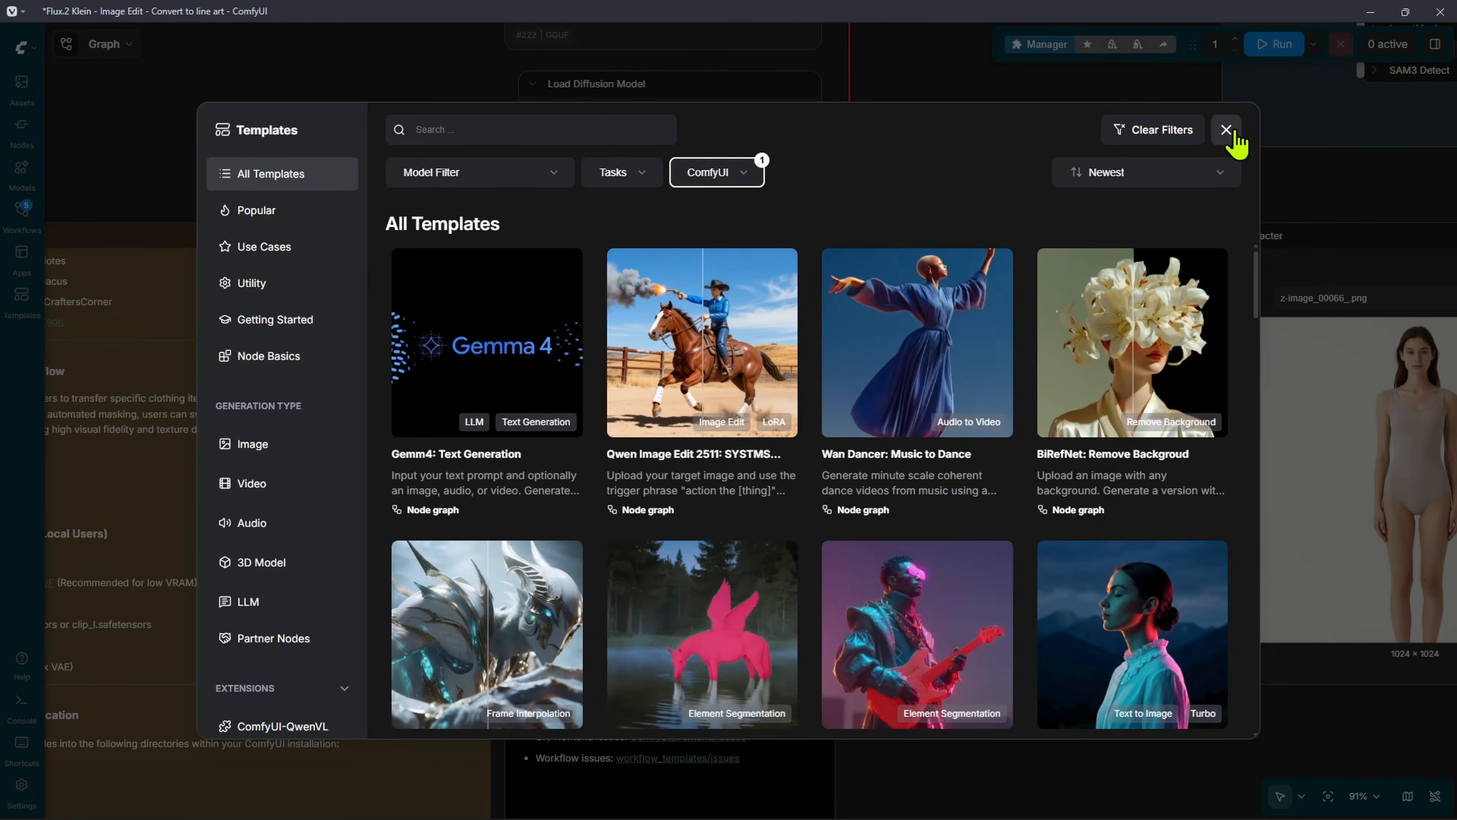
{"action": "left_click", "coordinate": [1225, 134]}
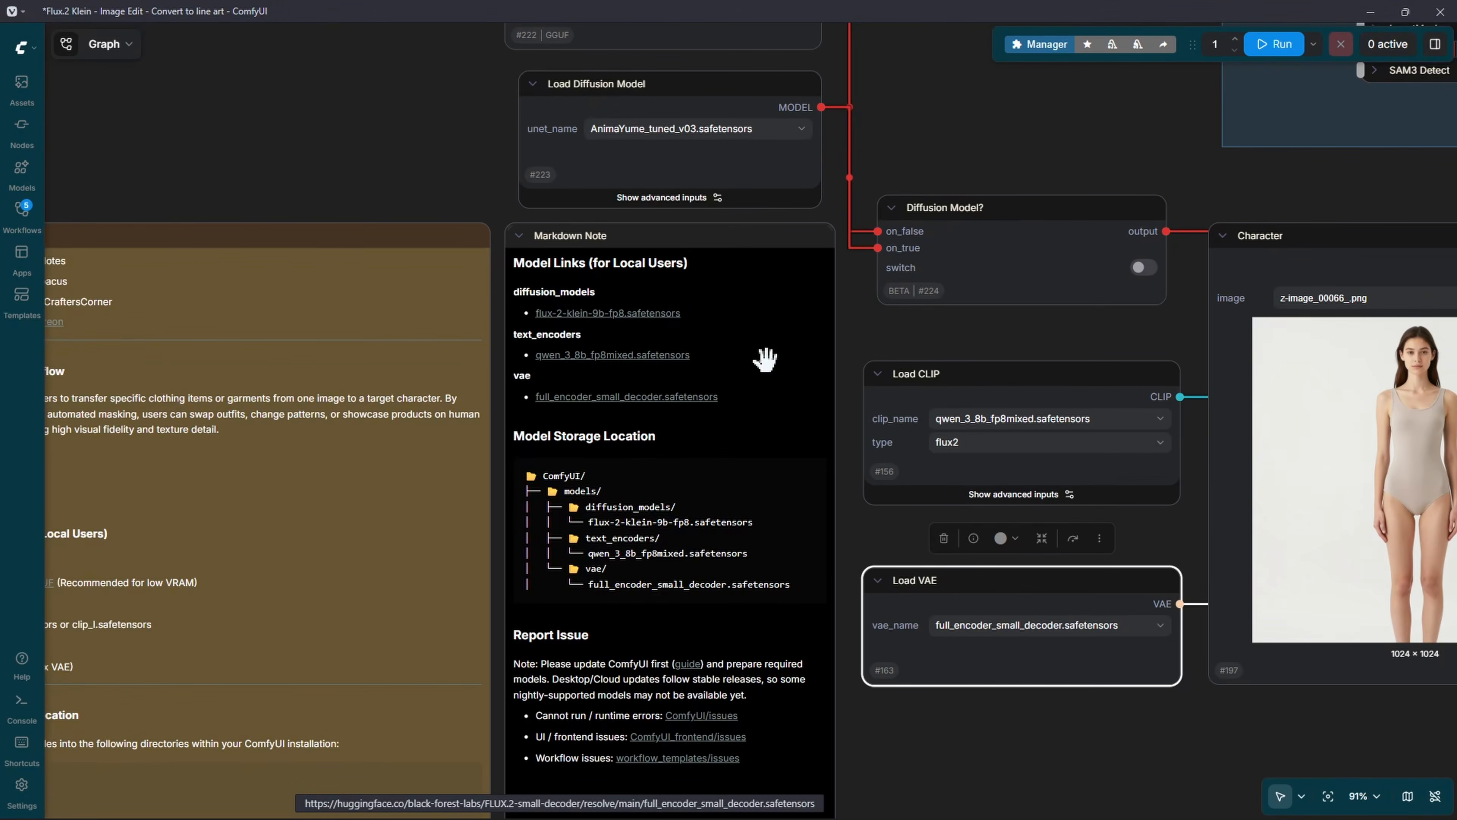
- Rename the Character image node as "Input image"
{"action": "scroll", "coordinate": [676, 359], "scroll_direction": "down", "scroll_amount": 5}
{"action": "left_click", "coordinate": [648, 361]}
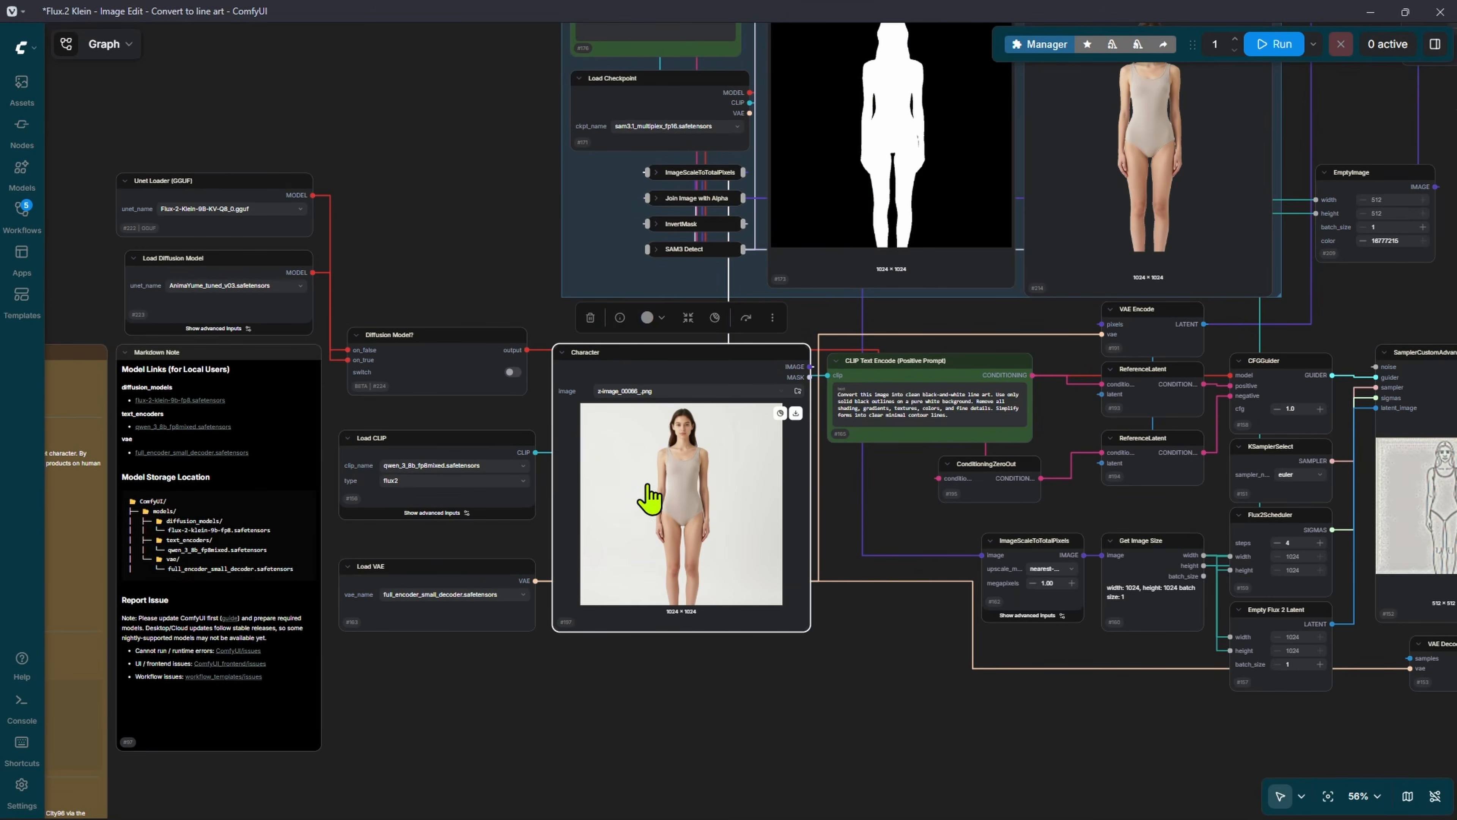
{"action": "scroll", "coordinate": [712, 420], "scroll_direction": "up", "scroll_amount": 4}
{"action": "double_click", "coordinate": [540, 320]}
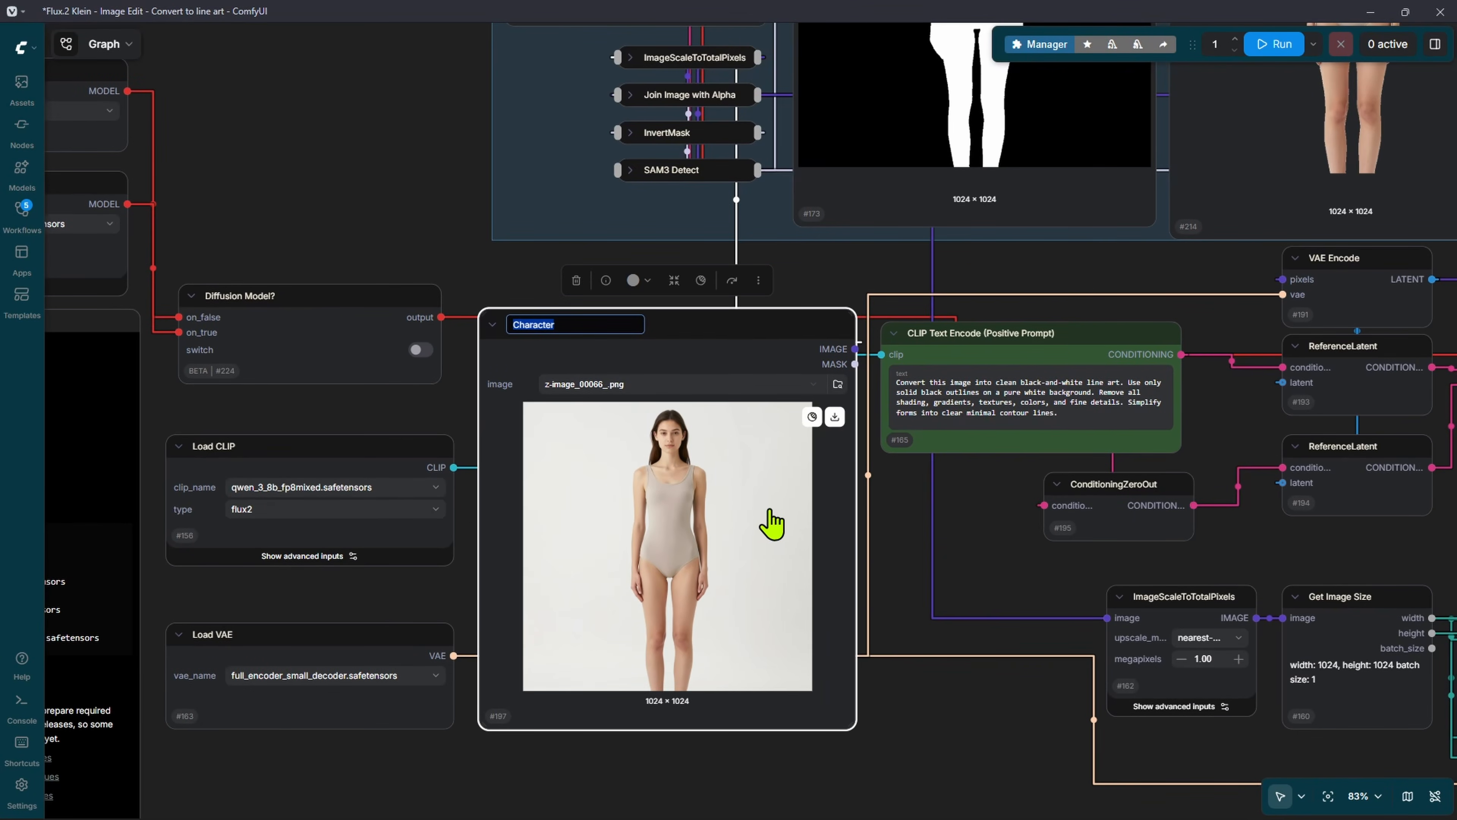
{"action": "type", "text": "Input image"}
- Examine the line-art instructions in the CLIP Text Encode (Positive Prompt) node and its connections
{"action": "left_click_drag", "start_coordinate": [868, 495], "coordinate": [657, 490]}
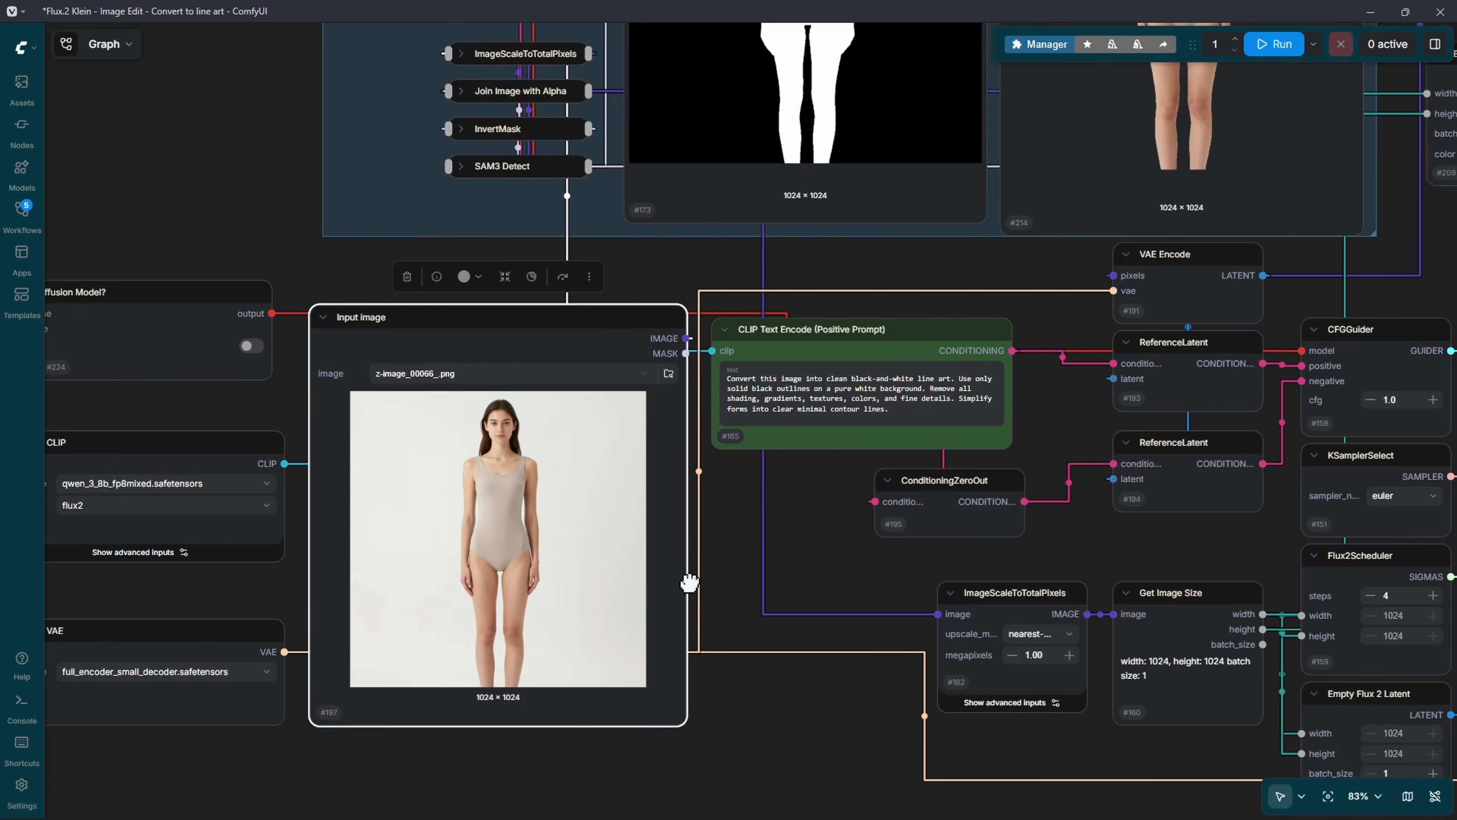
{"action": "scroll", "coordinate": [745, 247], "scroll_direction": "up", "scroll_amount": 5}
{"action": "left_click", "coordinate": [745, 248]}
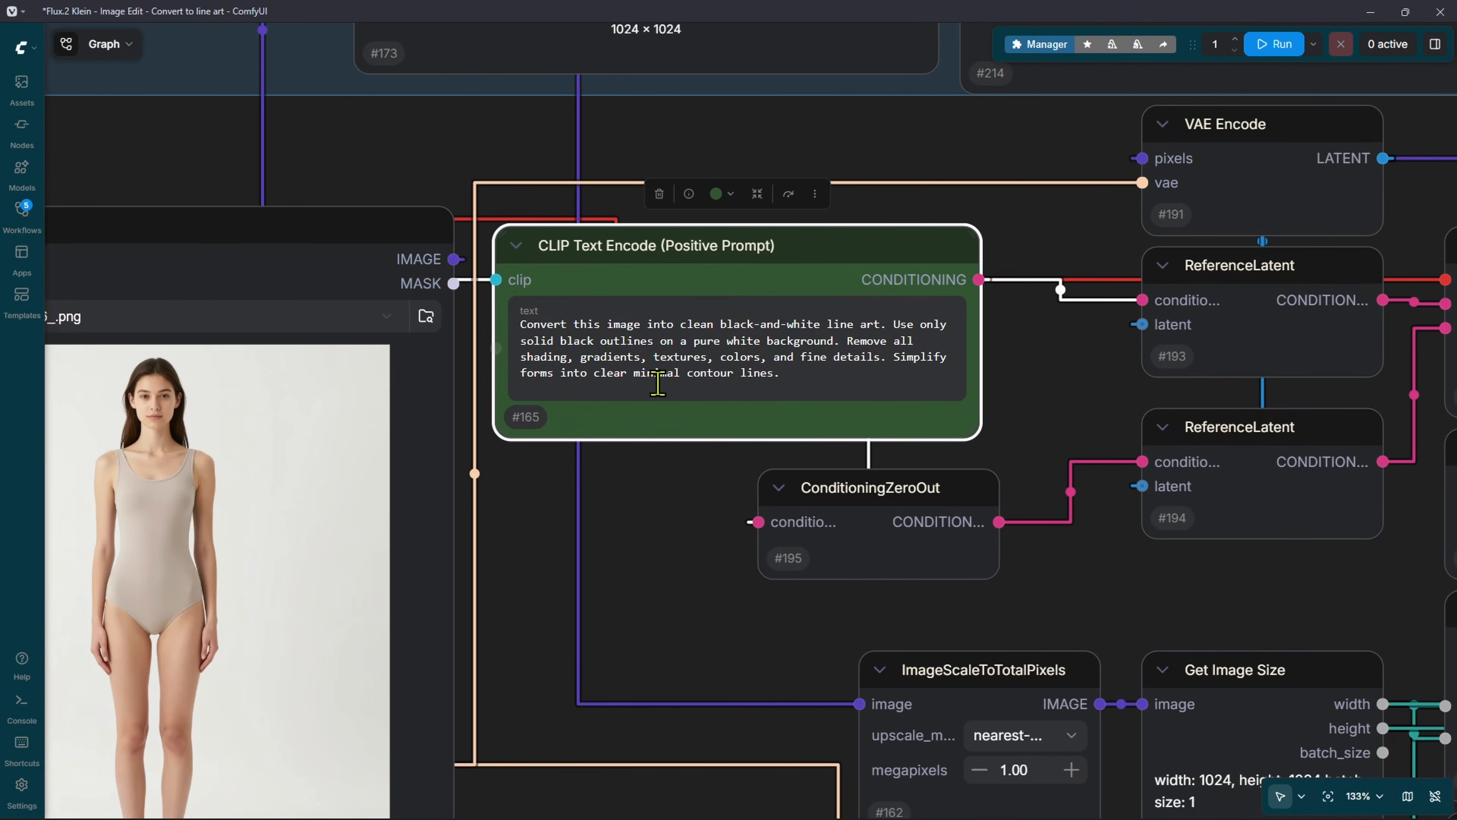
{"action": "scroll", "coordinate": [671, 542], "scroll_direction": "down", "scroll_amount": 6}
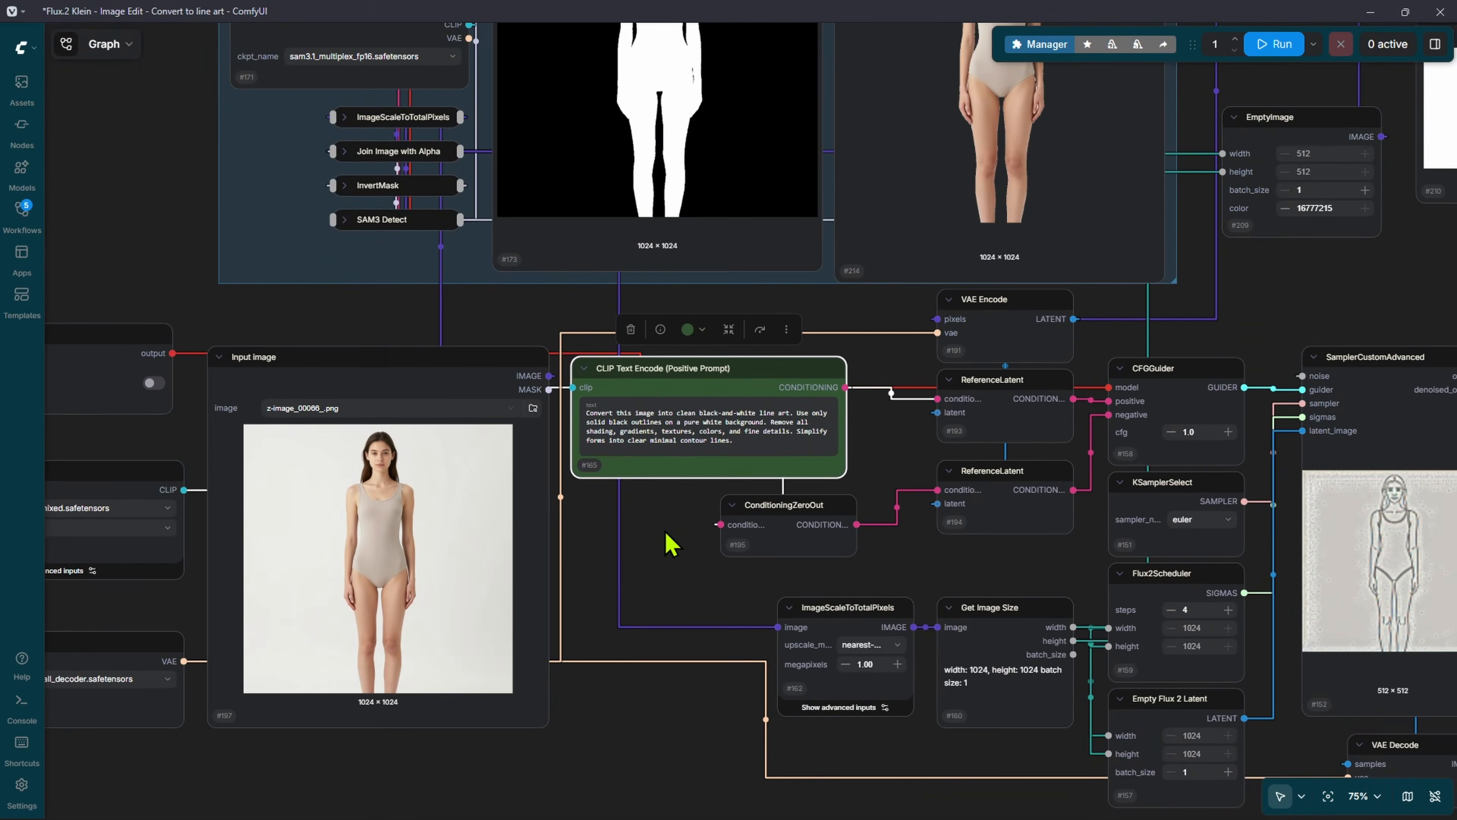
{"action": "mouse_move", "coordinate": [786, 376]}
{"action": "left_mouse_down"}
{"action": "mouse_move", "coordinate": [765, 442]}
{"action": "mouse_move", "coordinate": [785, 376]}
{"action": "left_mouse_up"}
{"action": "left_click_drag", "start_coordinate": [858, 416], "coordinate": [755, 472]}
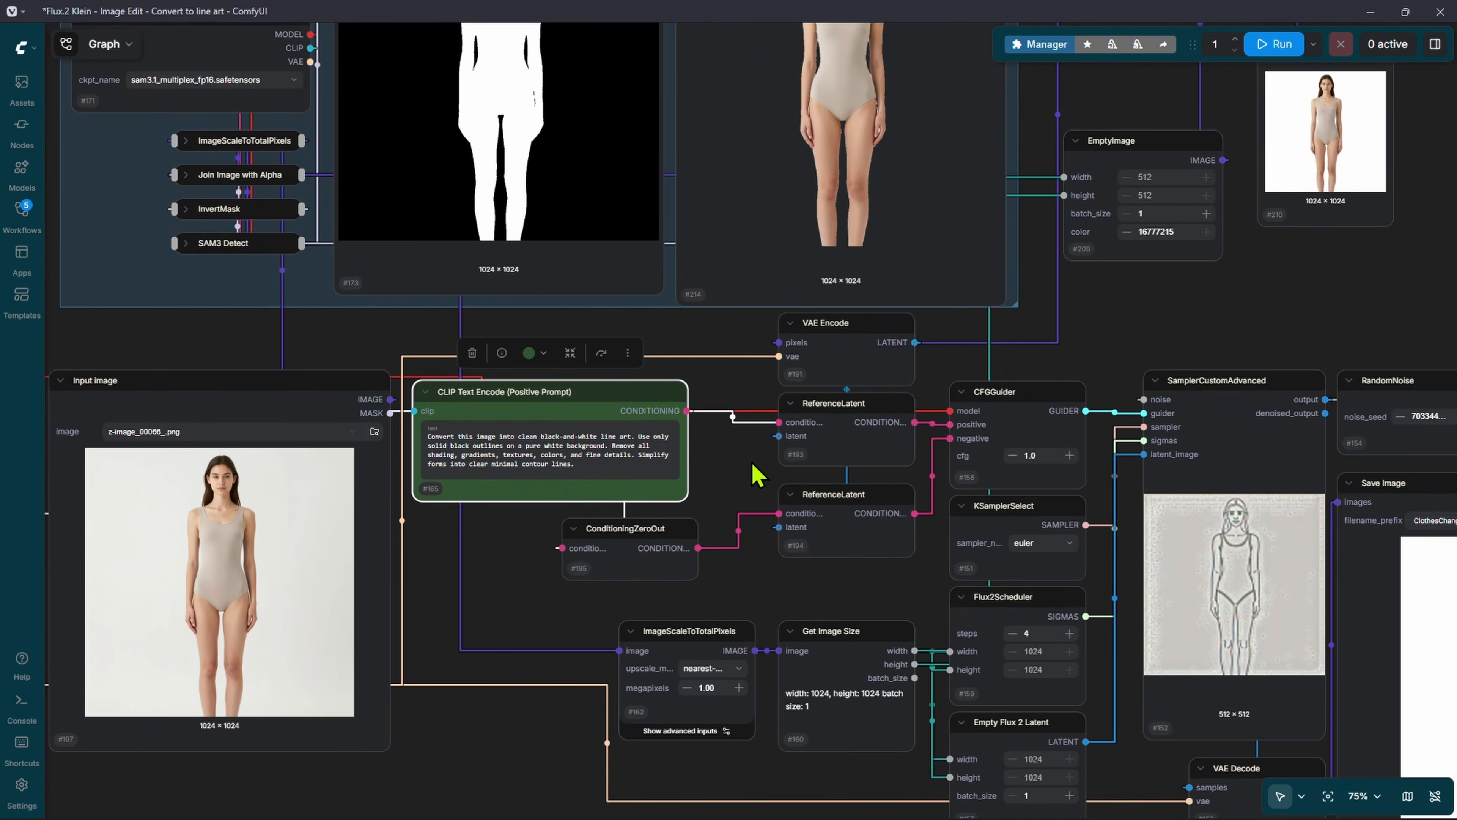
- Align the two ReferenceLatent nodes with each other below VAE Encode, and line up ConditioningZeroOut with the right edge of the positive prompt node
{"action": "scroll", "coordinate": [754, 472], "scroll_direction": "up", "scroll_amount": 4}
{"action": "left_click", "coordinate": [900, 379]}
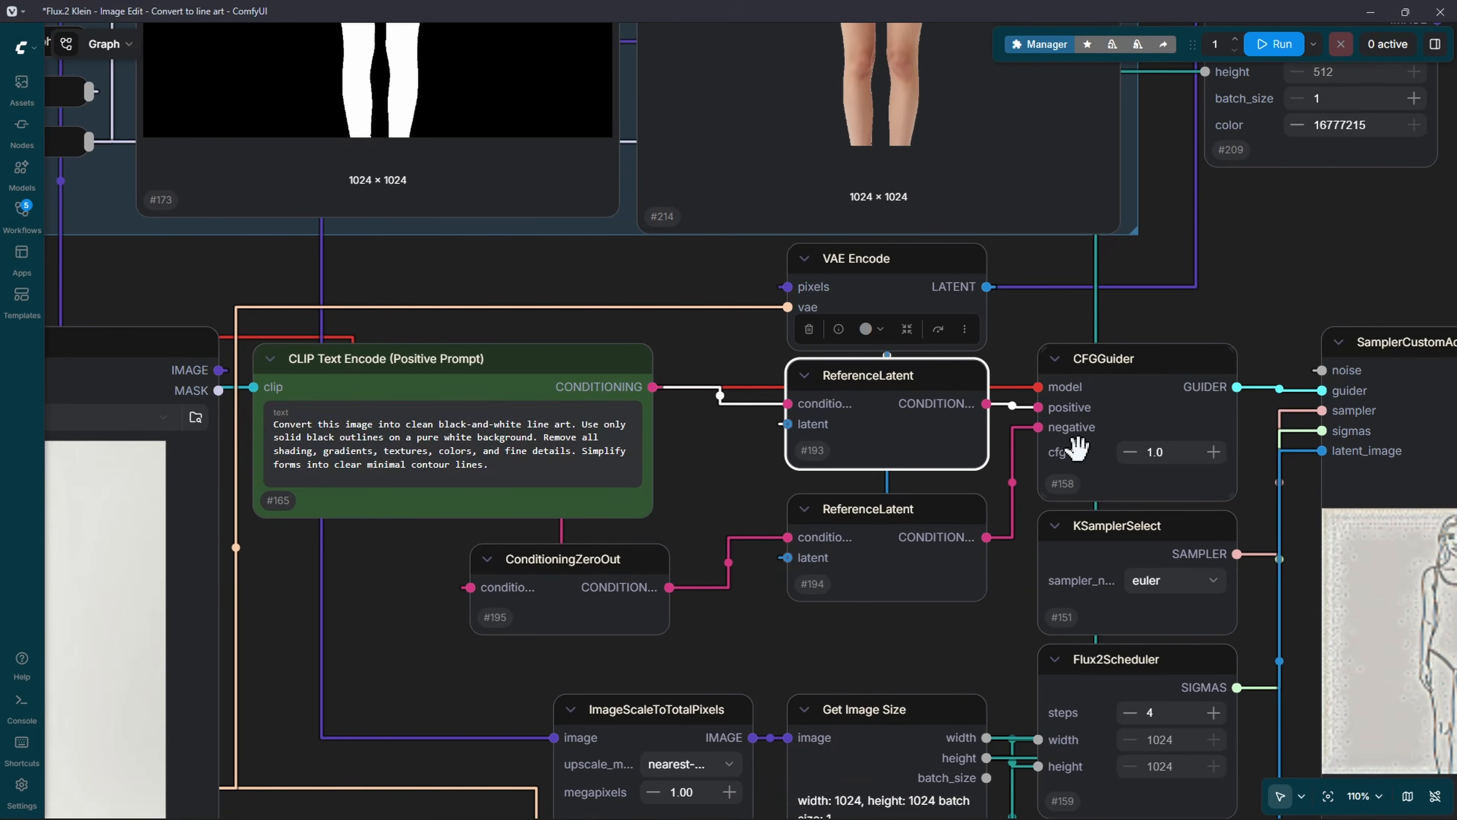
{"action": "left_click_drag", "start_coordinate": [799, 392], "coordinate": [820, 398]}
{"action": "left_click_drag", "start_coordinate": [826, 515], "coordinate": [825, 532]}
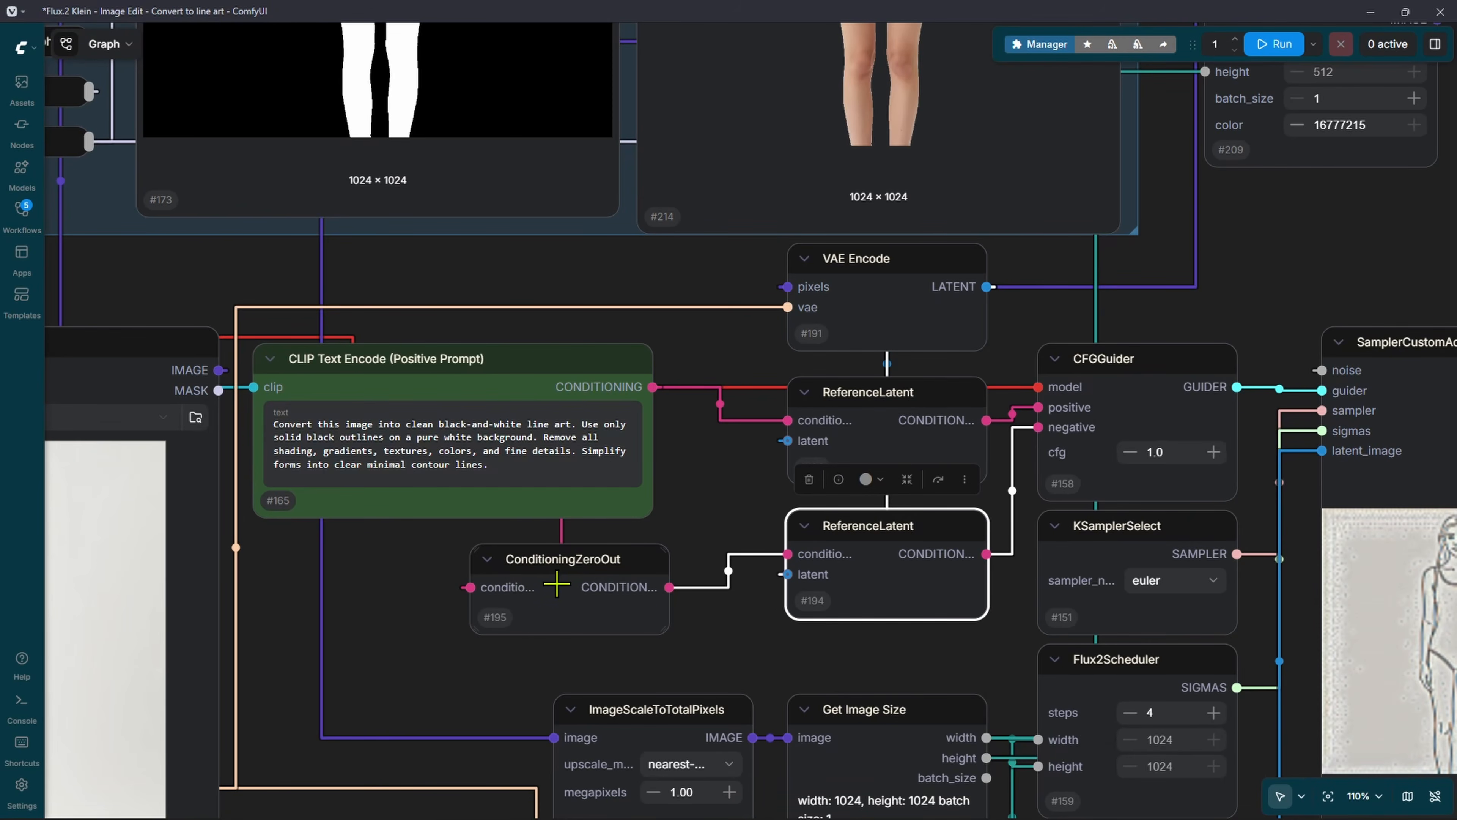
{"action": "left_click_drag", "start_coordinate": [579, 585], "coordinate": [561, 568]}
{"action": "left_click", "coordinate": [524, 365]}
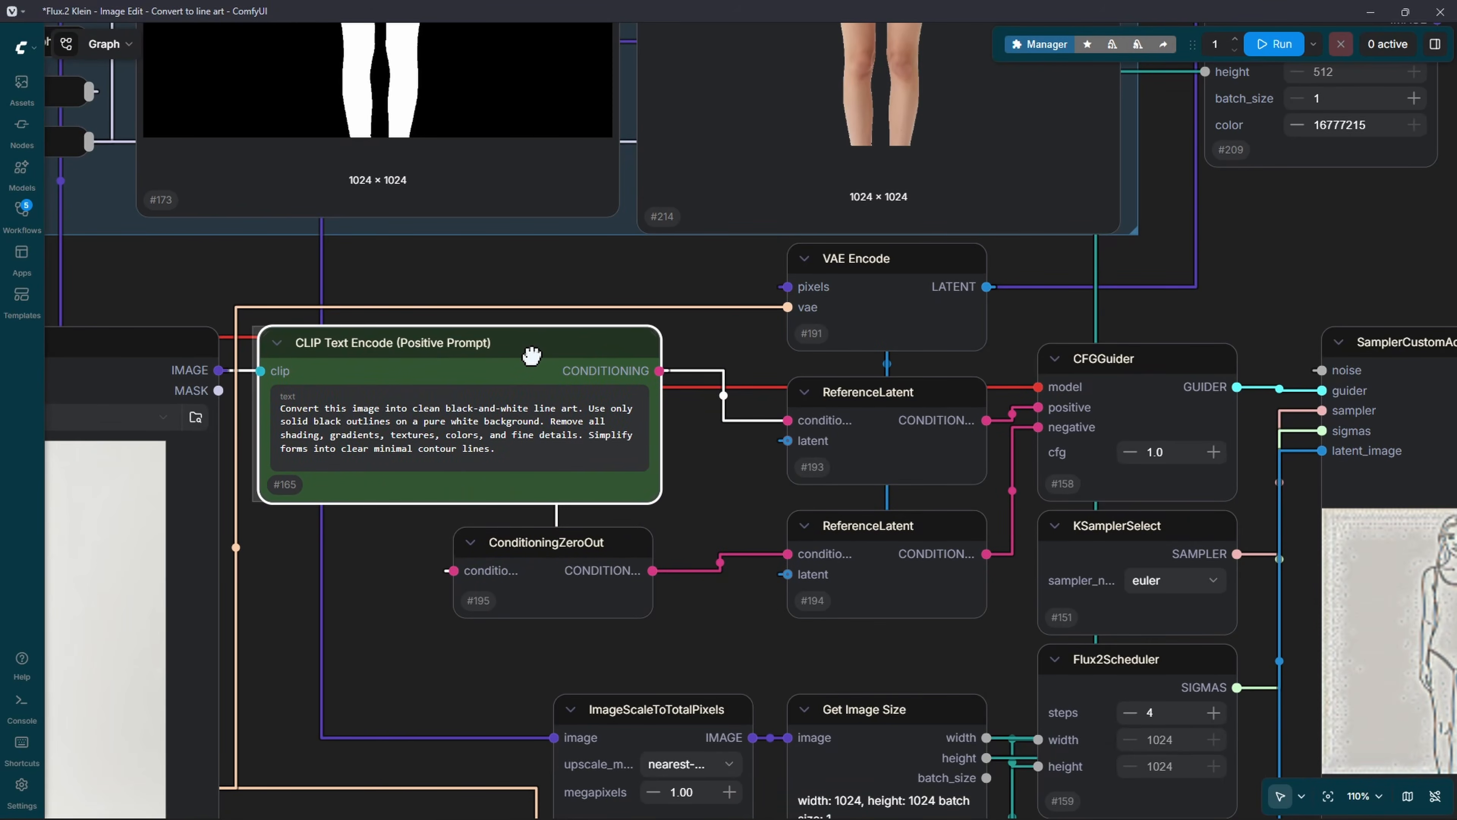
{"action": "mouse_move", "coordinate": [901, 522]}
{"action": "left_mouse_down"}
{"action": "mouse_move", "coordinate": [898, 537]}
{"action": "mouse_move", "coordinate": [883, 524]}
{"action": "left_mouse_up"}
{"action": "left_click_drag", "start_coordinate": [1015, 609], "coordinate": [781, 674]}
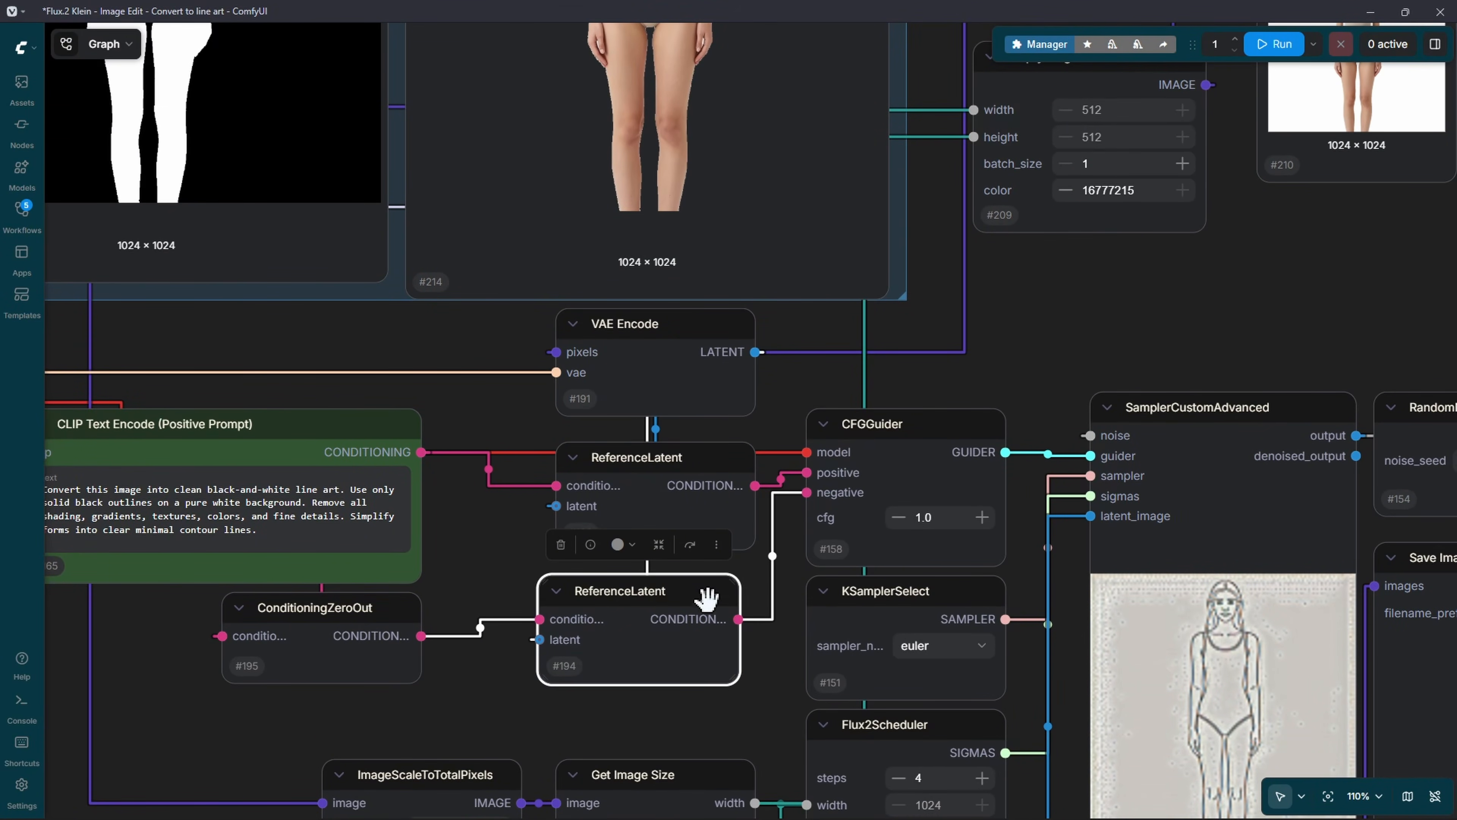
{"action": "left_click_drag", "start_coordinate": [674, 488], "coordinate": [690, 447]}
- Examine the CFGGuider value, the sampler choices in KSamplerSelect, and the Flux2Scheduler step setting
{"action": "scroll", "coordinate": [398, 511], "scroll_direction": "down", "scroll_amount": 5}
{"action": "left_click_drag", "start_coordinate": [287, 501], "coordinate": [688, 518]}
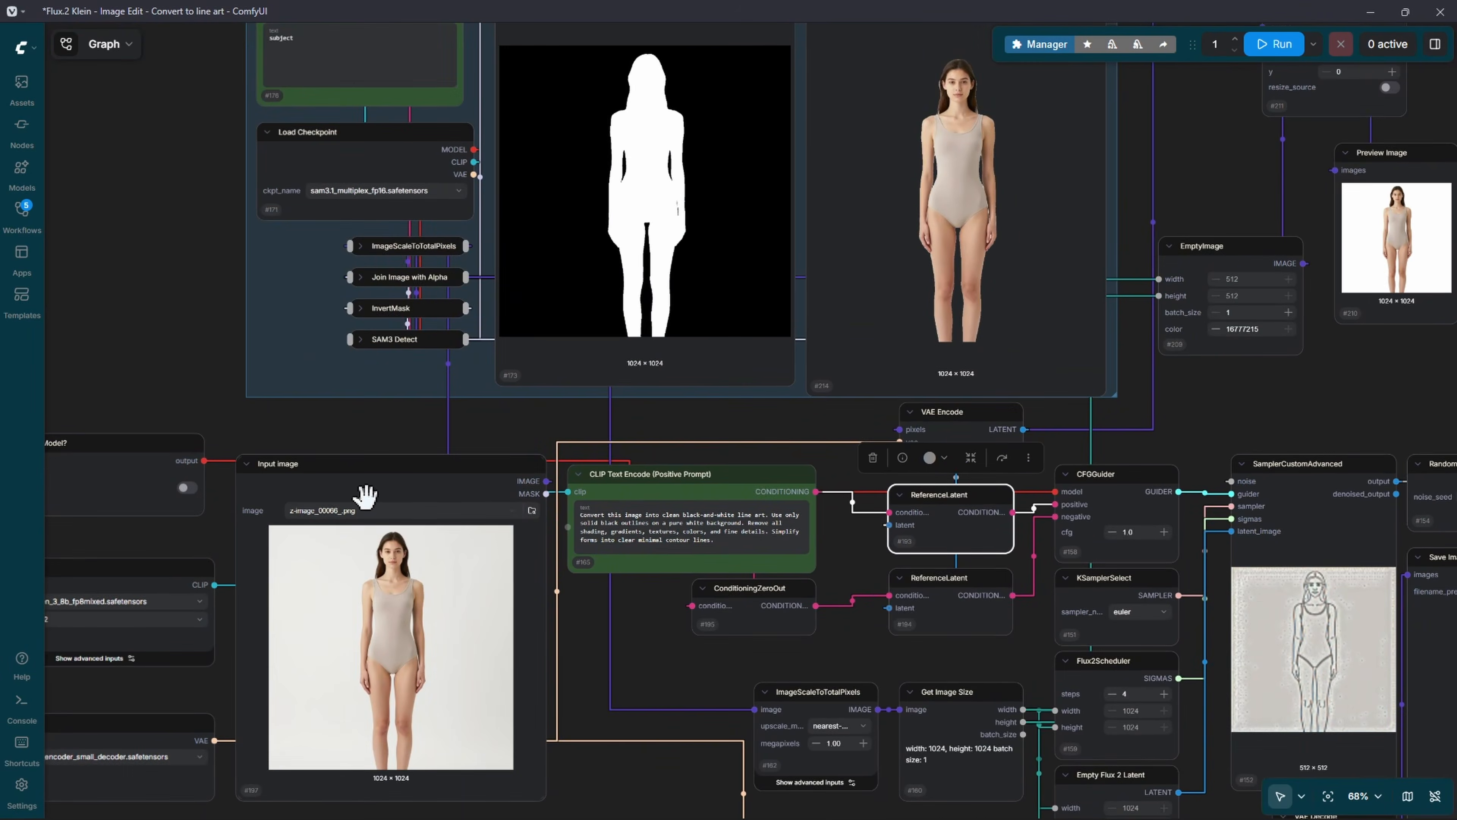
{"action": "left_click_drag", "start_coordinate": [332, 506], "coordinate": [682, 494]}
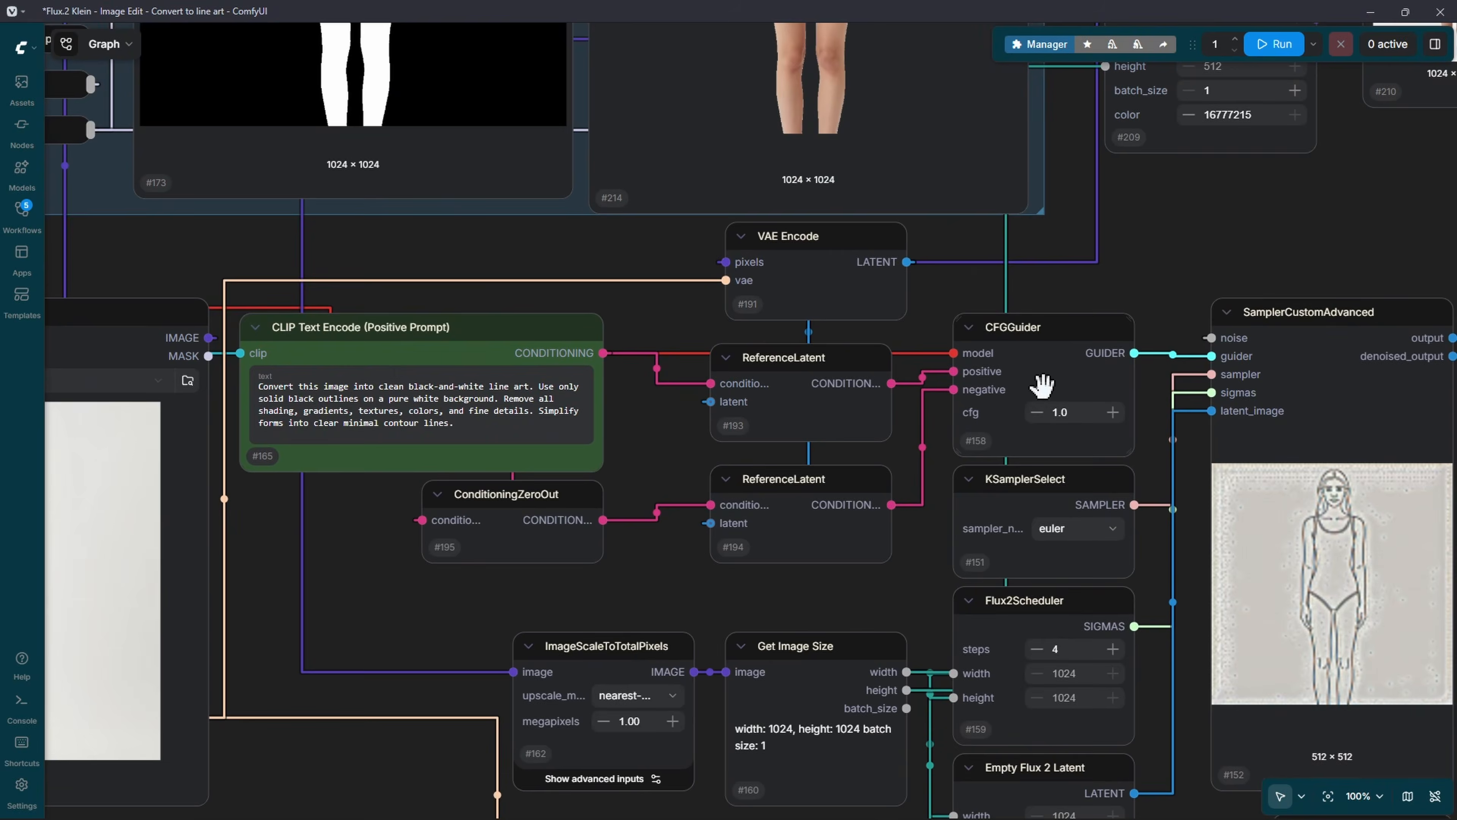
{"action": "left_click", "coordinate": [1045, 340]}
{"action": "left_click_drag", "start_coordinate": [919, 568], "coordinate": [998, 495]}
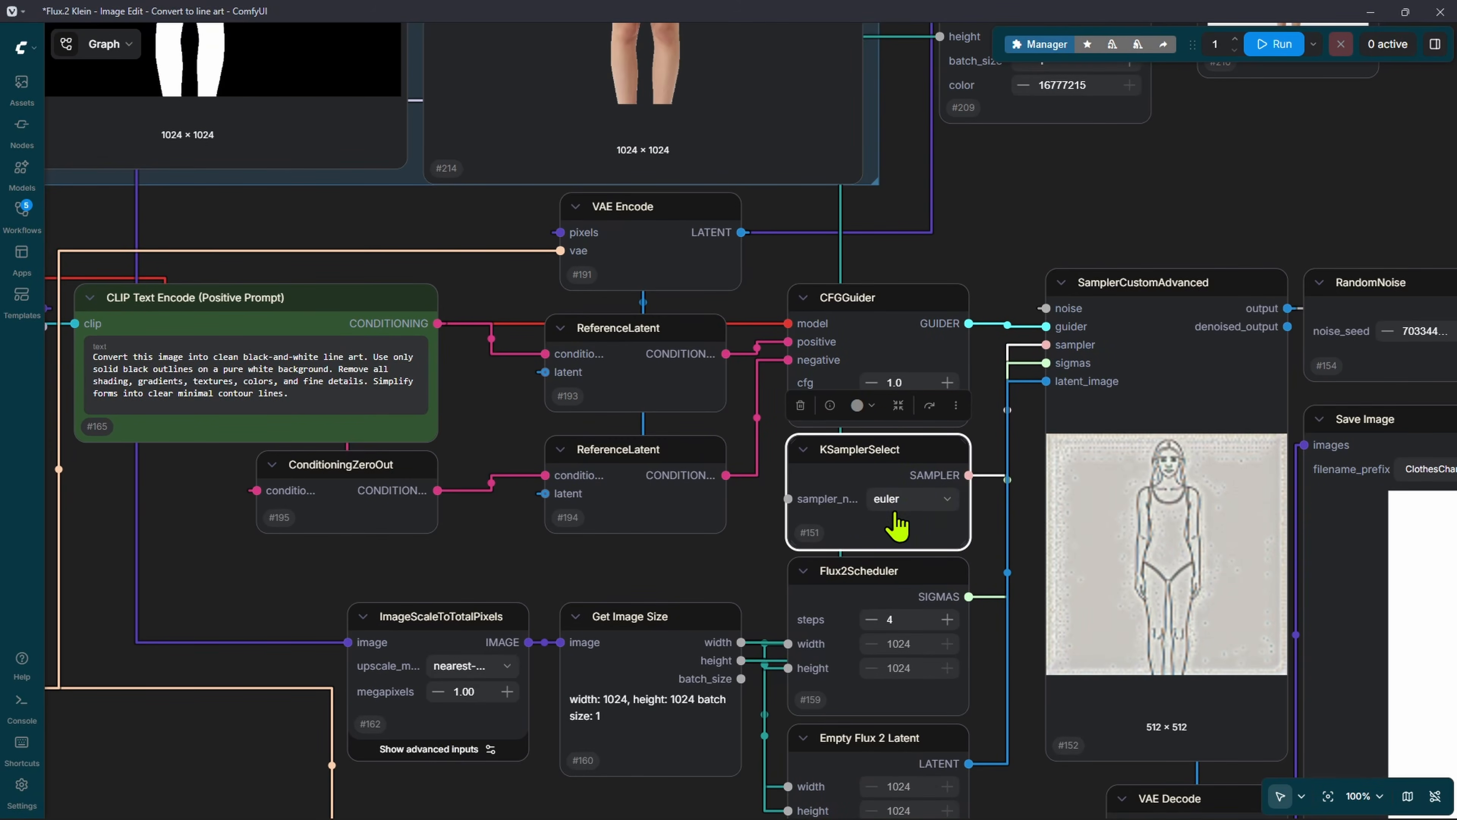
{"action": "scroll", "coordinate": [1016, 522], "scroll_direction": "up", "scroll_amount": 2}
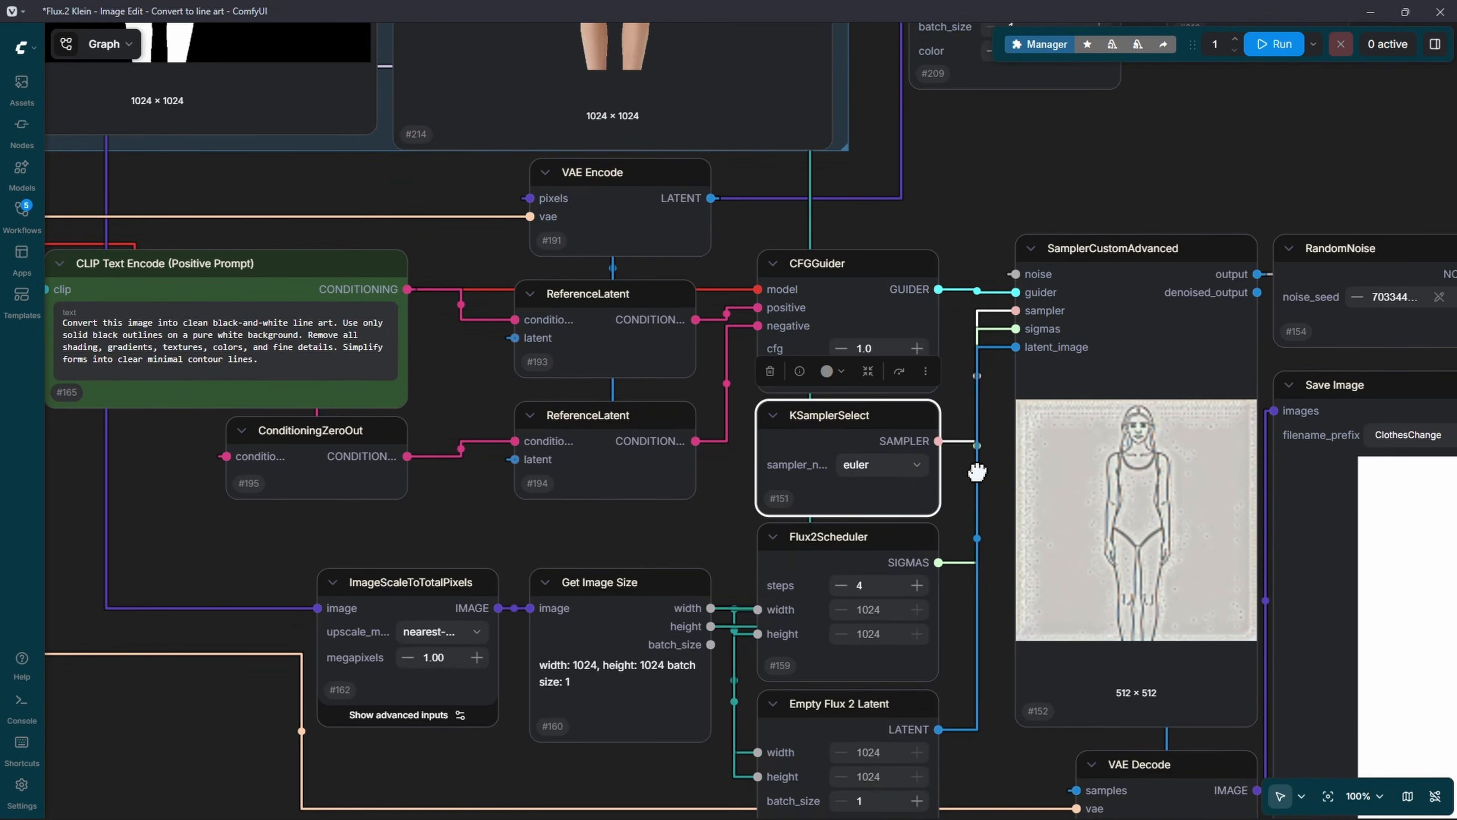
{"action": "left_click", "coordinate": [880, 468]}
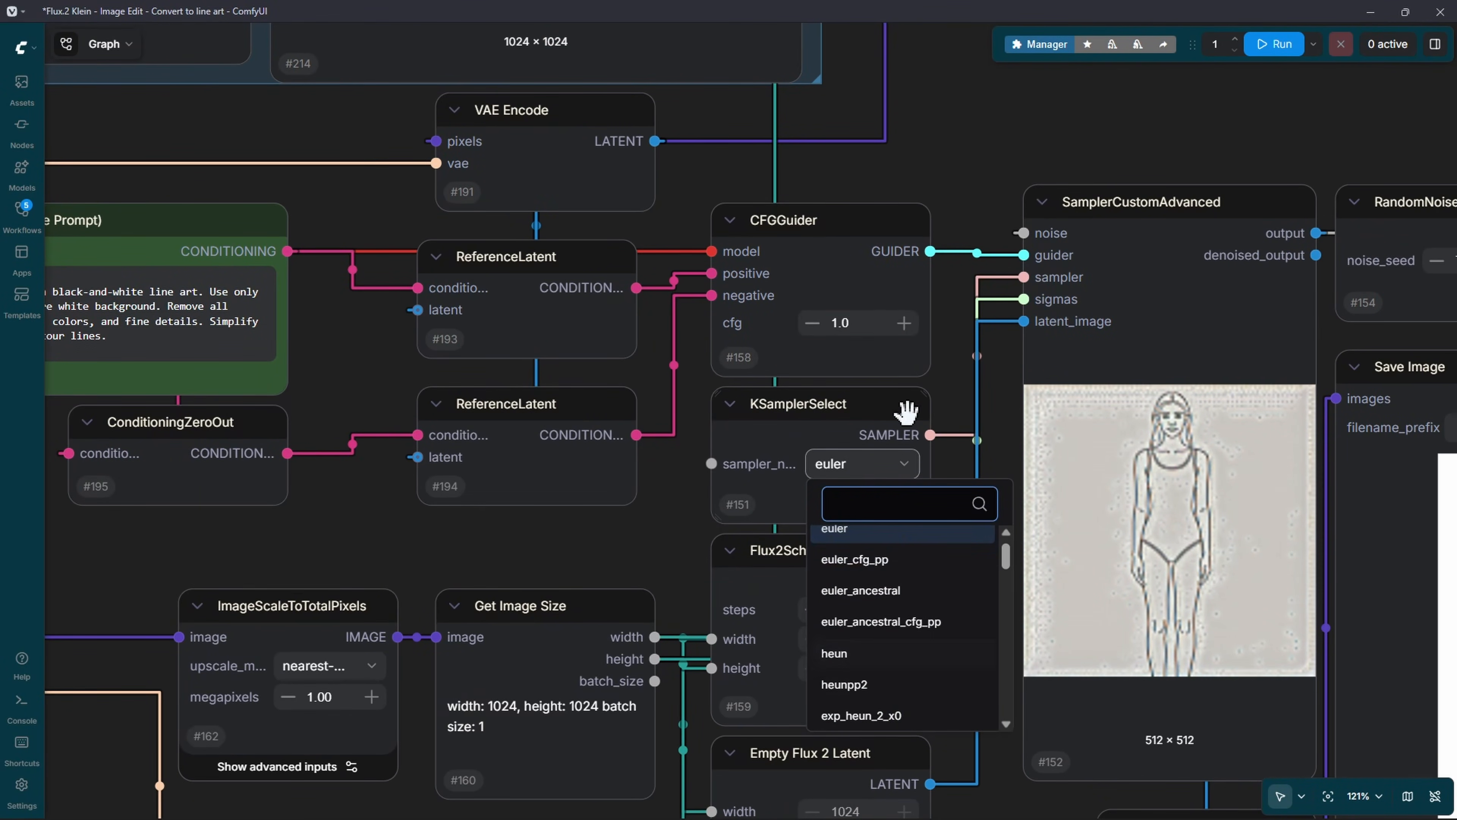
{"action": "left_click", "coordinate": [961, 453]}
{"action": "scroll", "coordinate": [958, 468], "scroll_direction": "down", "scroll_amount": 1}
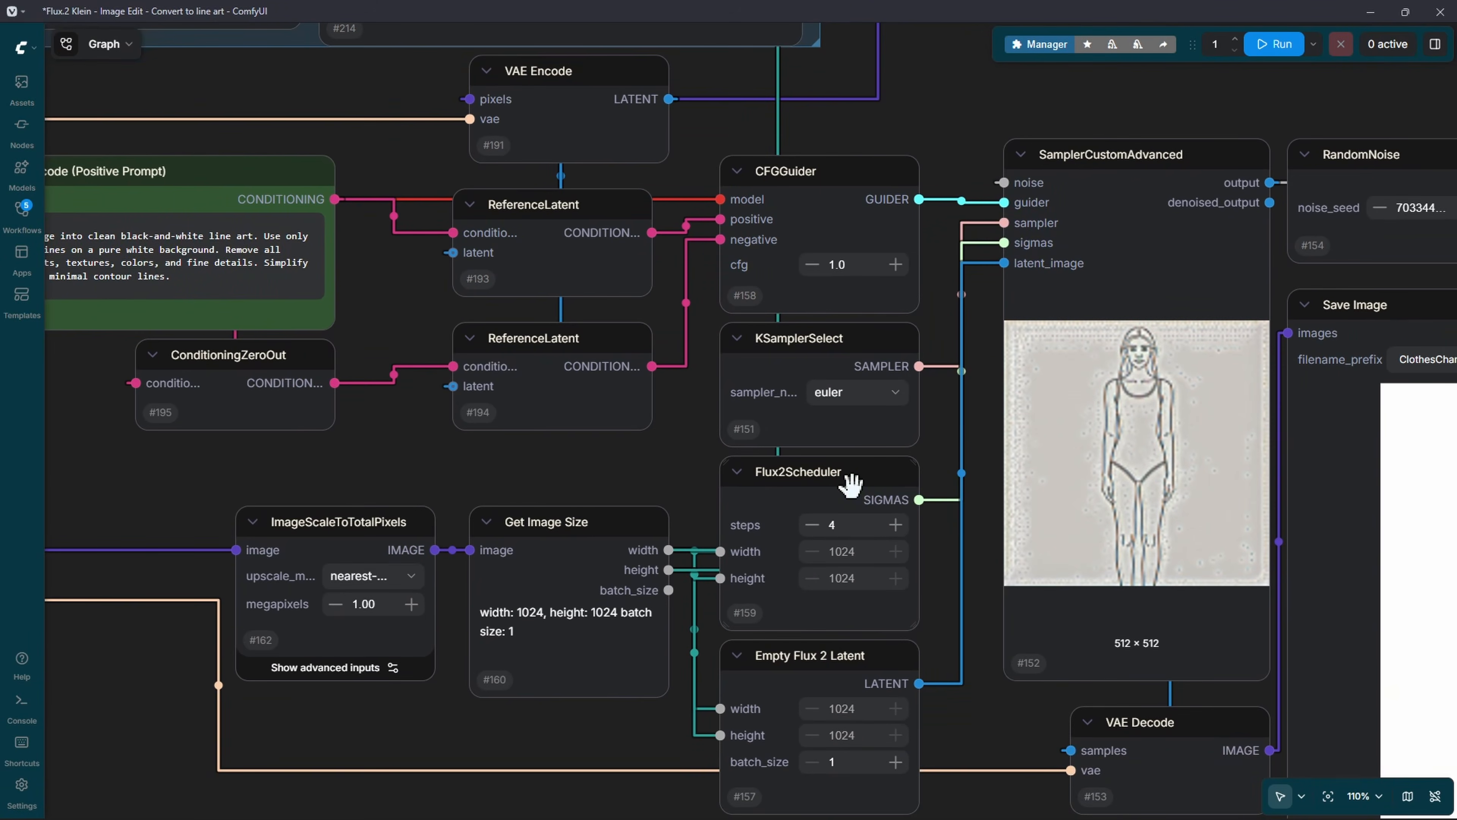
{"action": "left_click", "coordinate": [846, 480]}
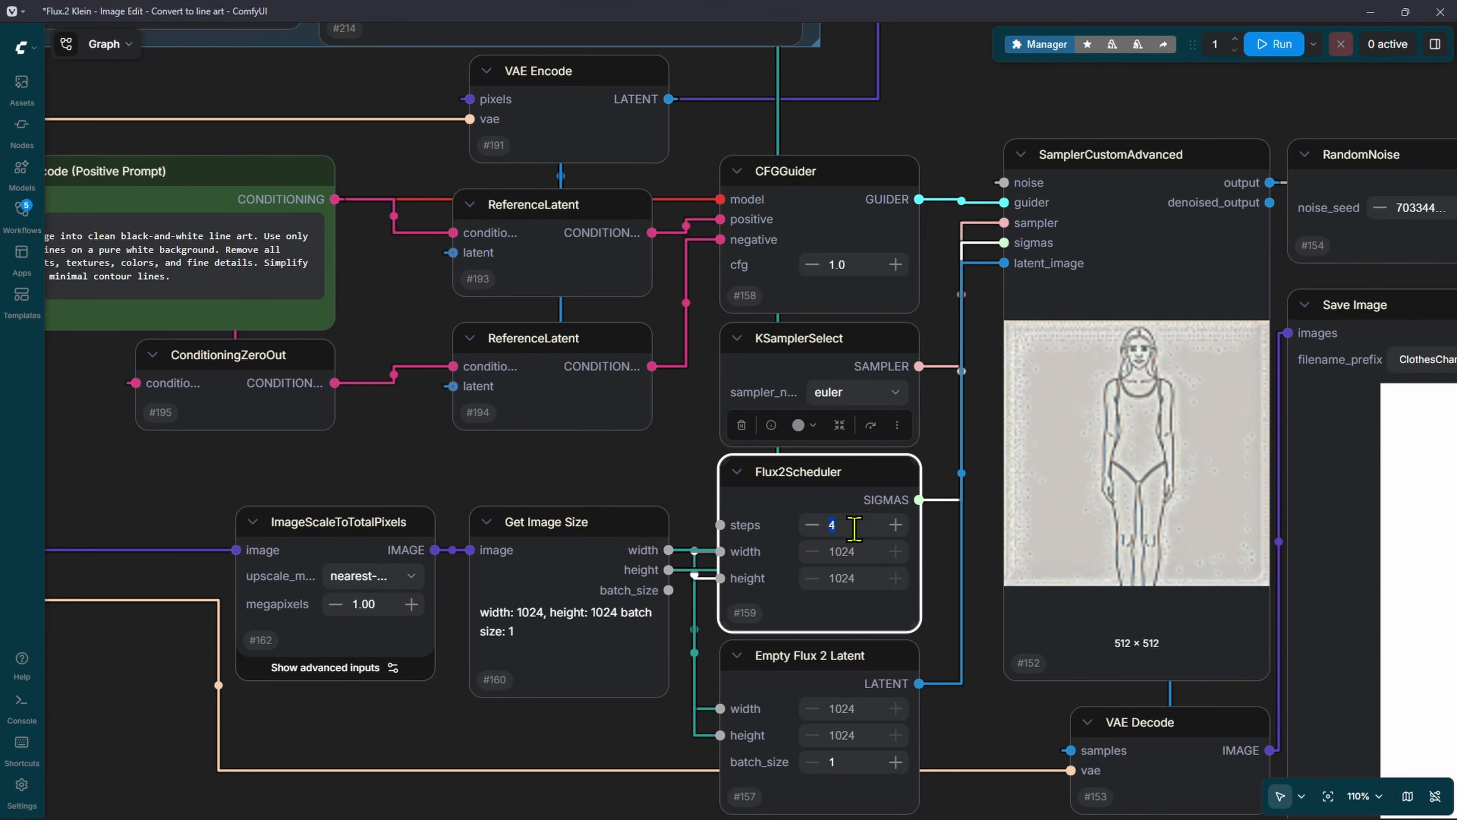
{"action": "left_click", "coordinate": [940, 540]}
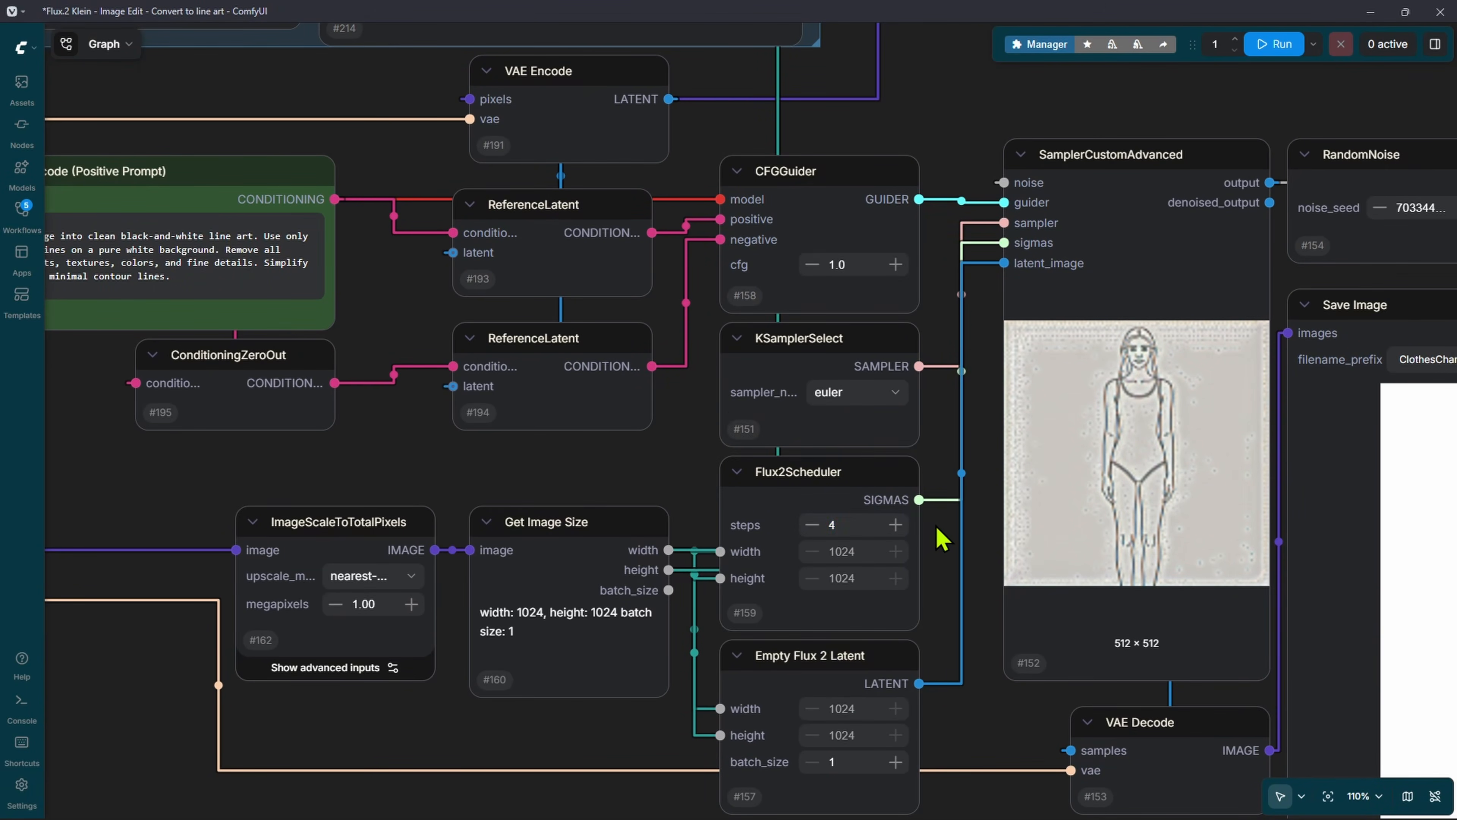
- Examine how ImageScaleToTotalPixels and Get Image Size feed the width and height of Flux2Scheduler and Empty Flux 2 Latent
{"action": "scroll", "coordinate": [941, 540], "scroll_direction": "down", "scroll_amount": 8}
{"action": "left_click_drag", "start_coordinate": [1167, 609], "coordinate": [769, 495]}
{"action": "scroll", "coordinate": [860, 534], "scroll_direction": "up", "scroll_amount": 5}
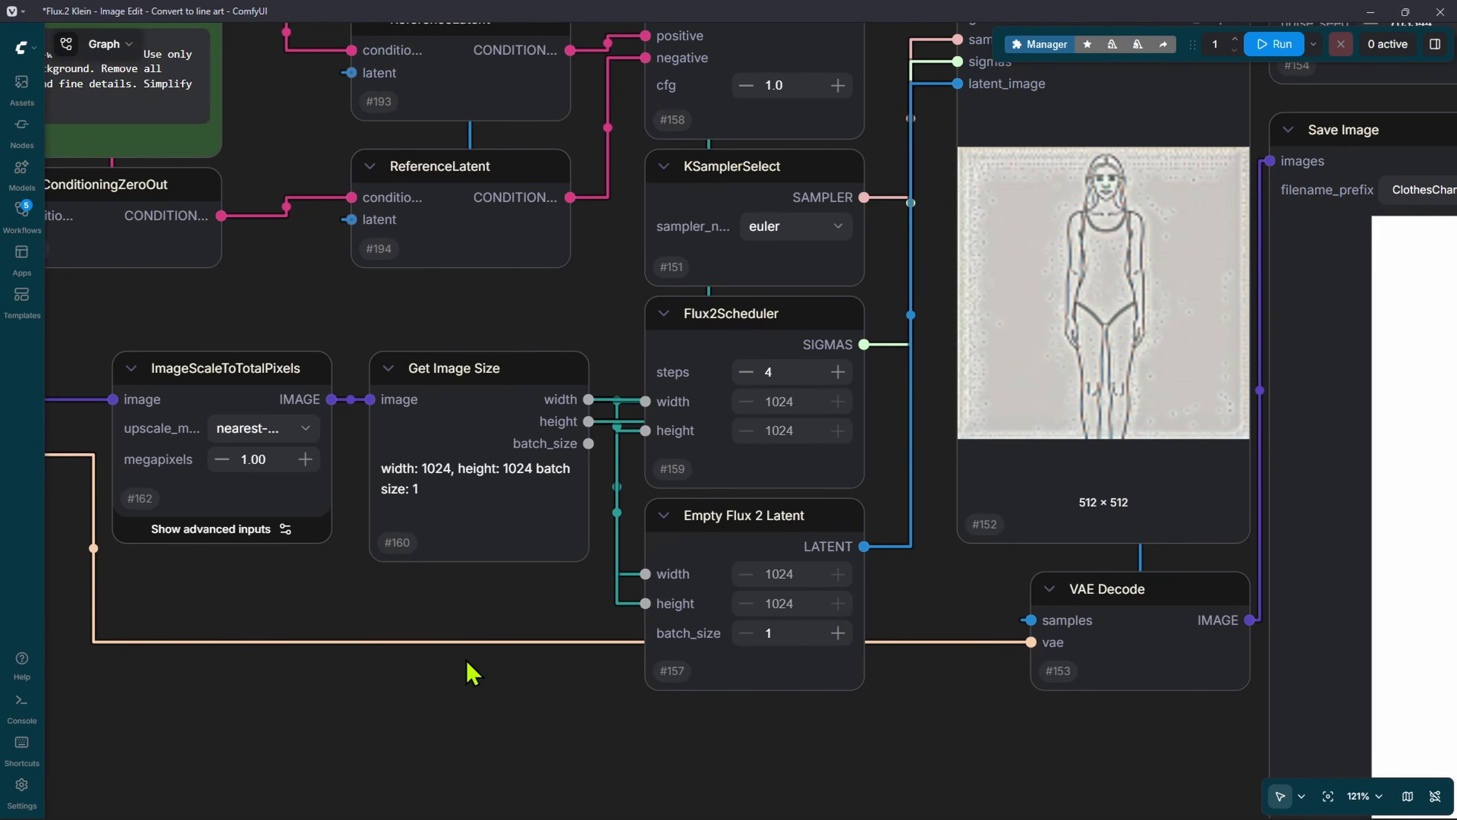
{"action": "left_click_drag", "start_coordinate": [493, 642], "coordinate": [790, 632]}
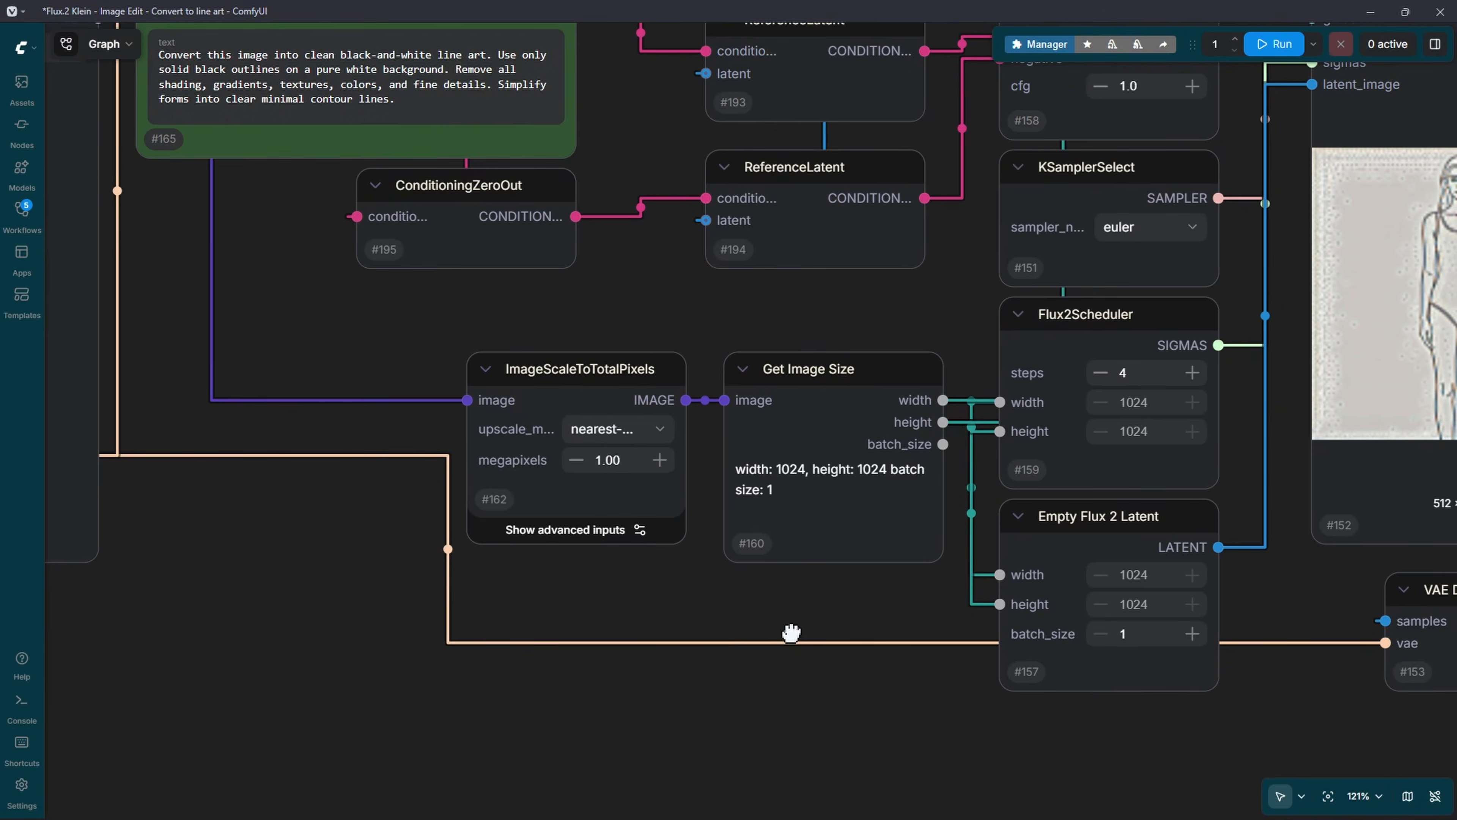
{"action": "left_click", "coordinate": [815, 390]}
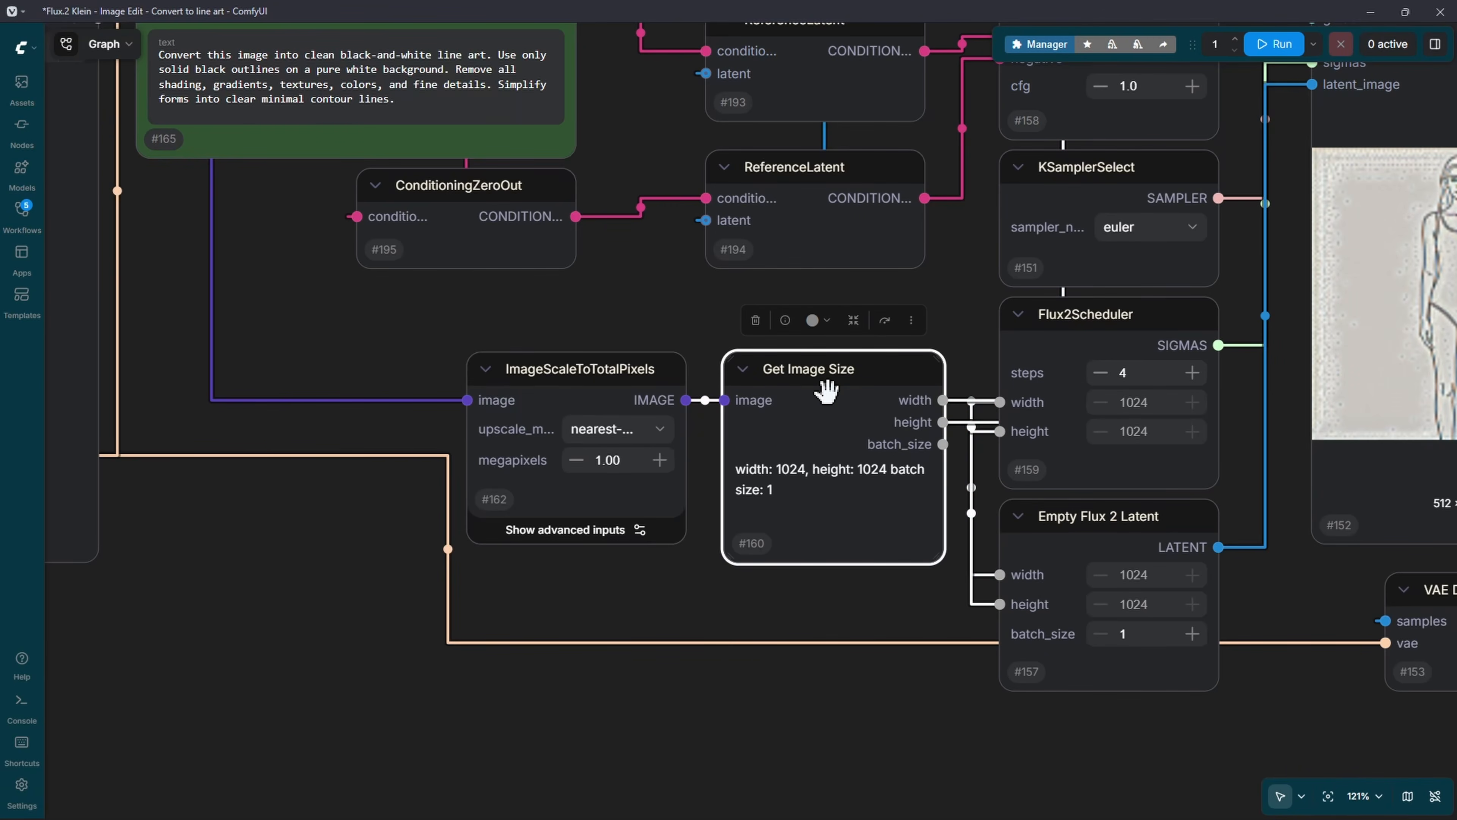
{"action": "left_click_drag", "start_coordinate": [554, 511], "coordinate": [669, 474]}
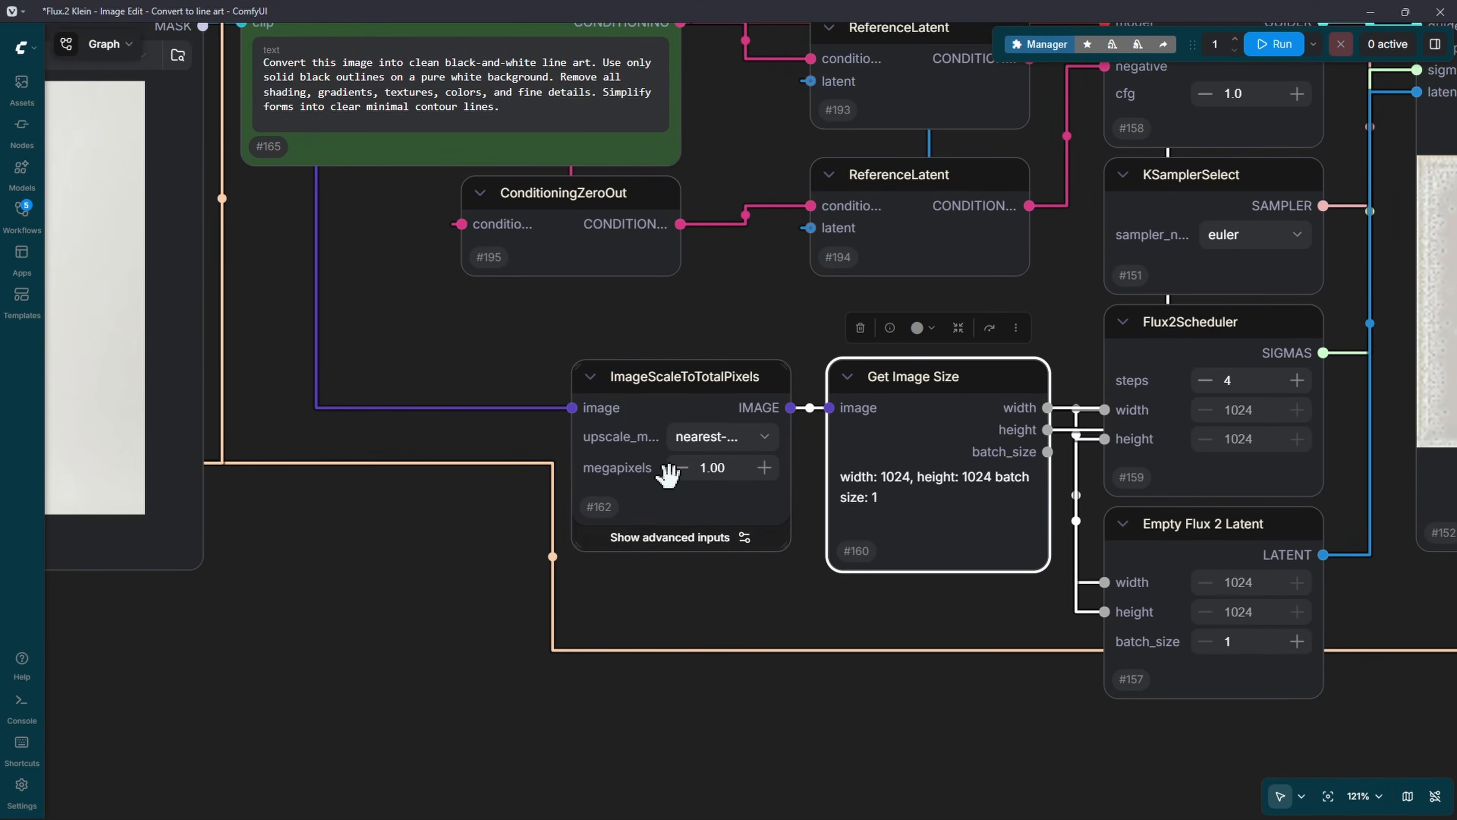
{"action": "left_click", "coordinate": [664, 386]}
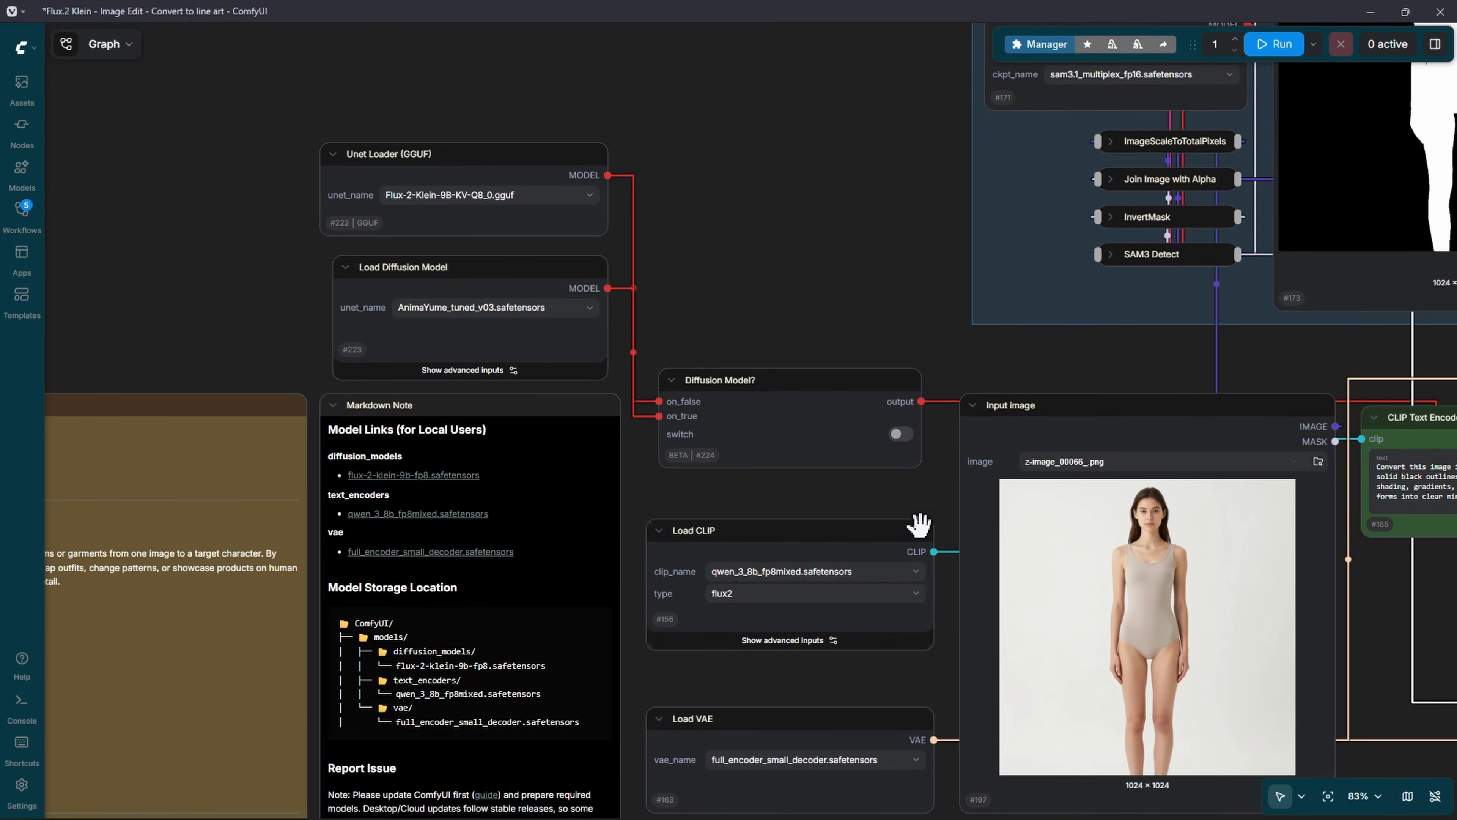
{"action": "left_click_drag", "start_coordinate": [1094, 524], "coordinate": [472, 165]}
{"action": "scroll", "coordinate": [1043, 488], "scroll_direction": "up", "scroll_amount": 6}
{"action": "left_click_drag", "start_coordinate": [1035, 505], "coordinate": [675, 592]}
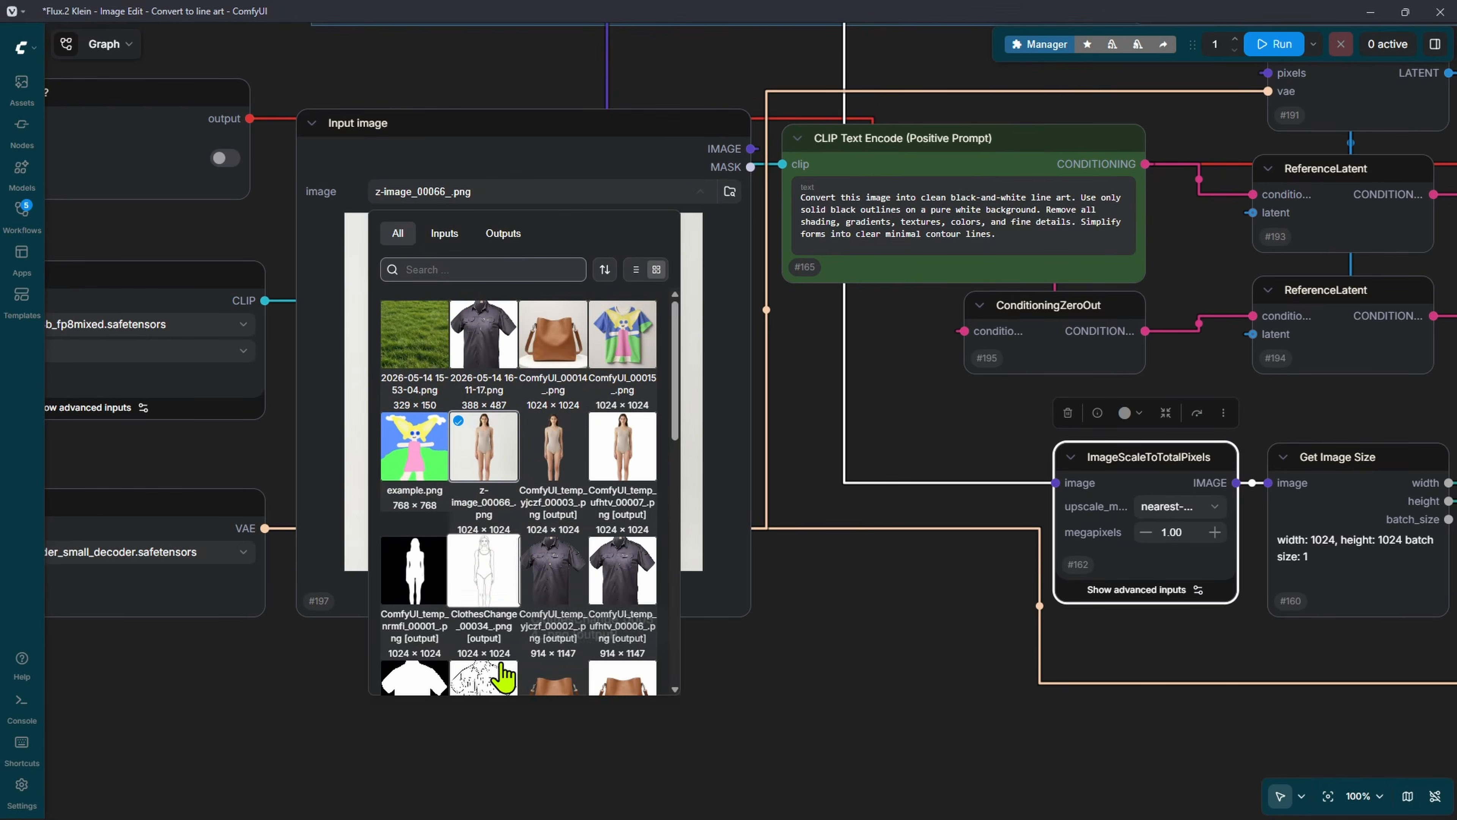
{"action": "scroll", "coordinate": [587, 634], "scroll_direction": "down", "scroll_amount": 2}
{"action": "scroll", "coordinate": [586, 634], "scroll_direction": "down", "scroll_amount": 2}
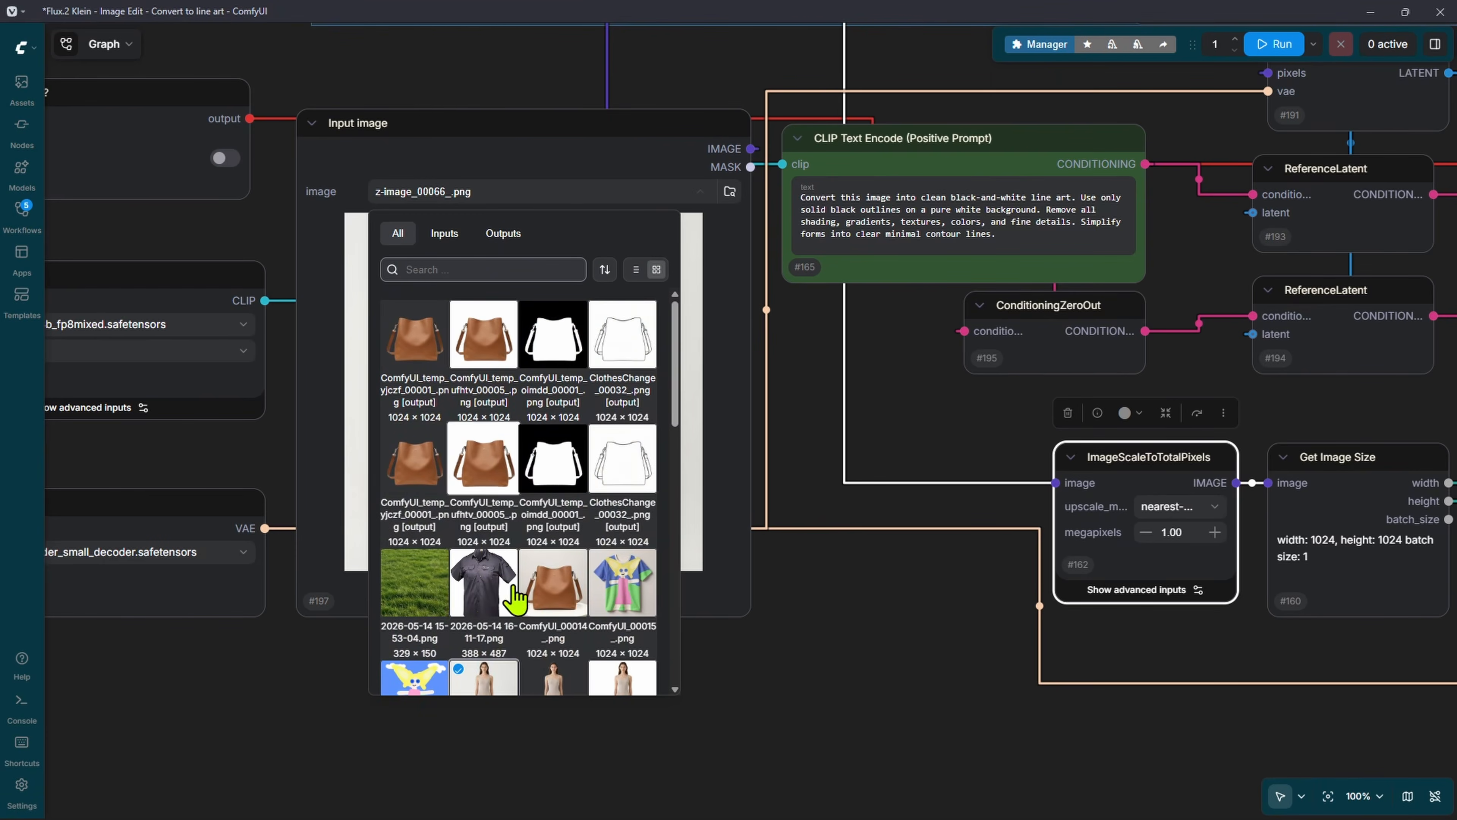
{"action": "left_click", "coordinate": [414, 579]}
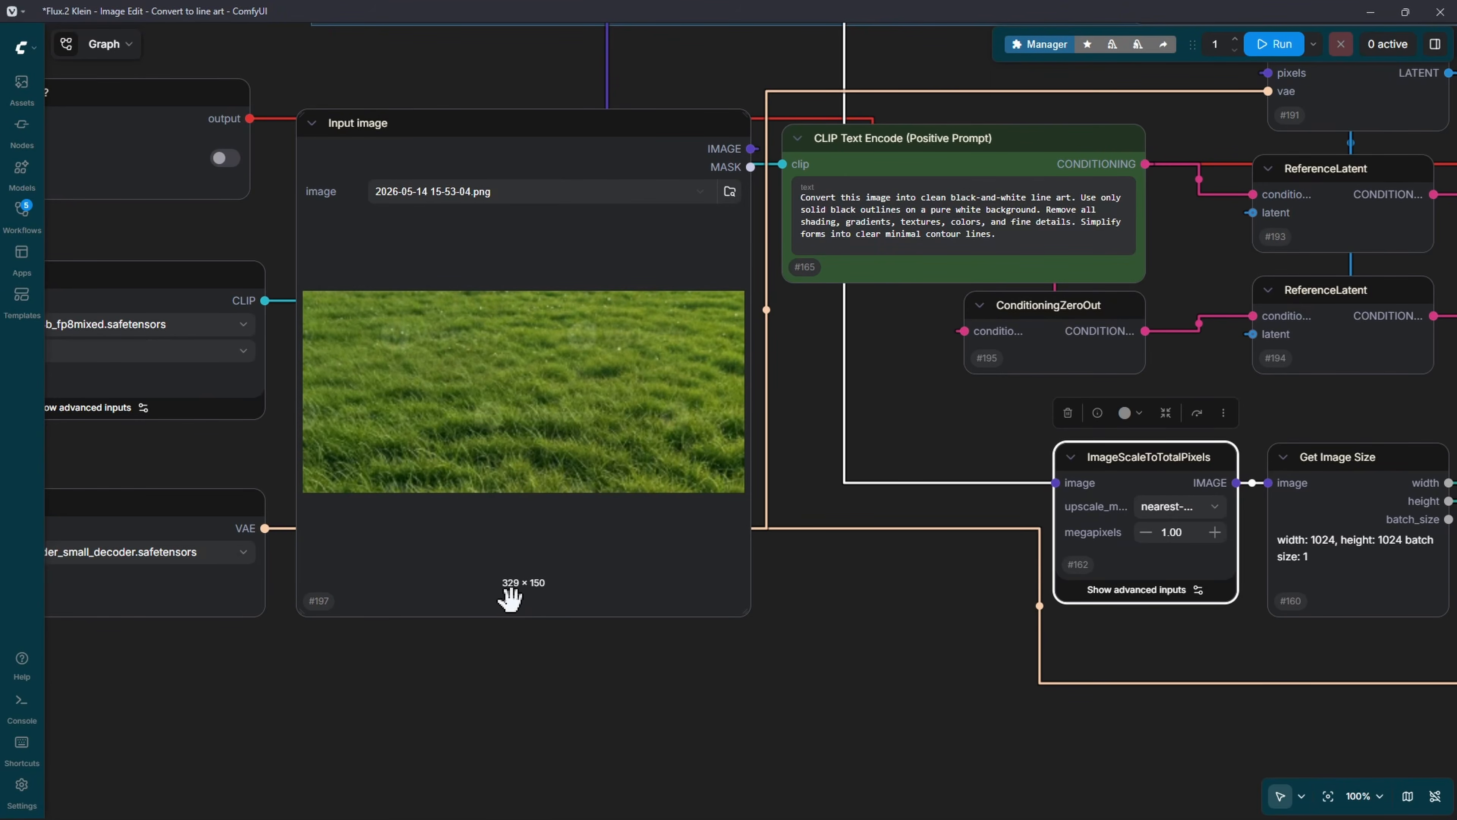
{"action": "scroll", "coordinate": [529, 606], "scroll_direction": "up", "scroll_amount": 9}
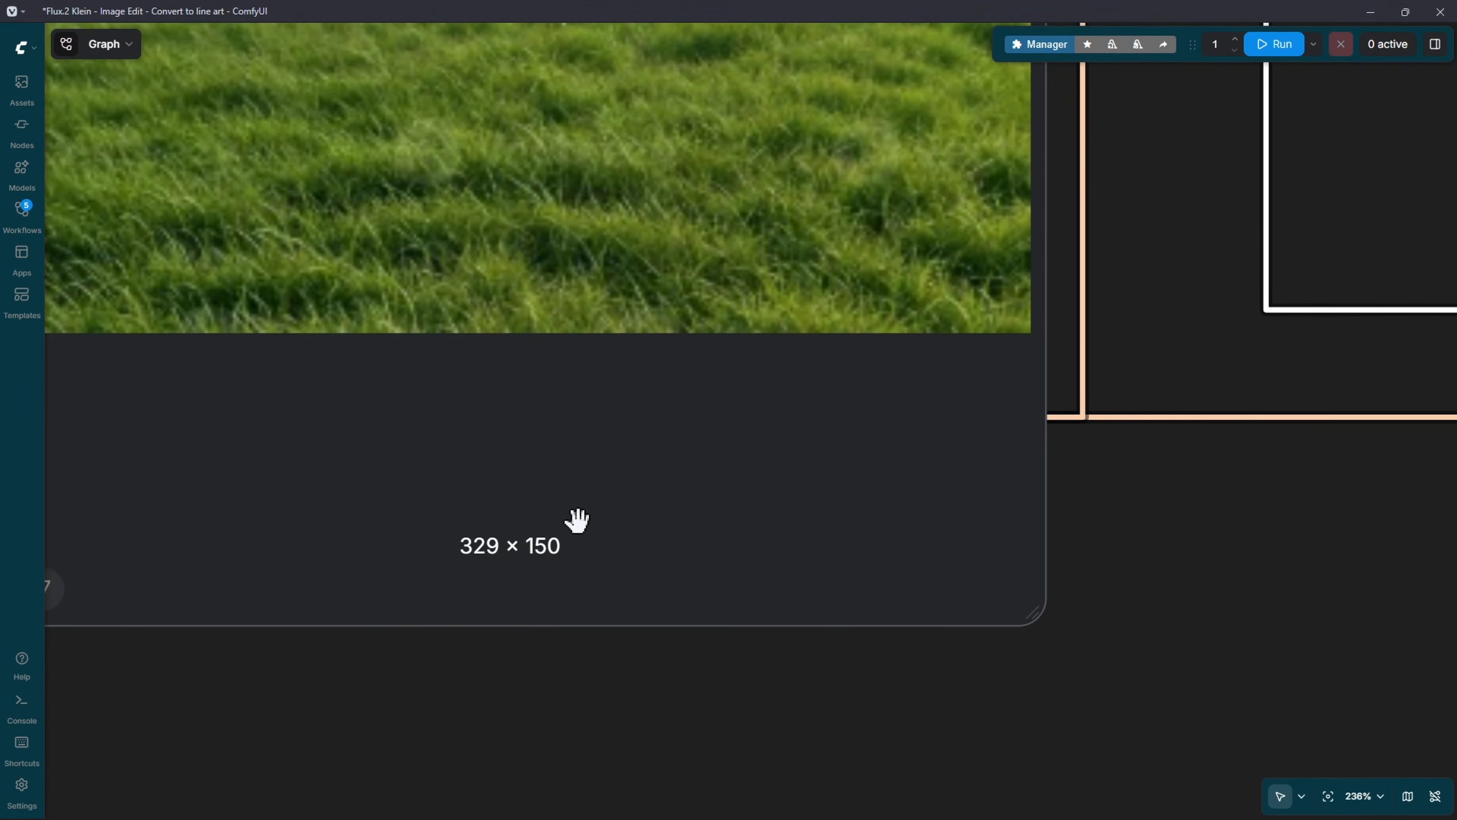
- Run the workflow with the grass picture and inspect the dimensions reported in Get Image Size
{"action": "scroll", "coordinate": [576, 519], "scroll_direction": "down", "scroll_amount": 8}
{"action": "left_click_drag", "start_coordinate": [993, 554], "coordinate": [742, 544]}
{"action": "left_click_drag", "start_coordinate": [921, 407], "coordinate": [890, 409]}
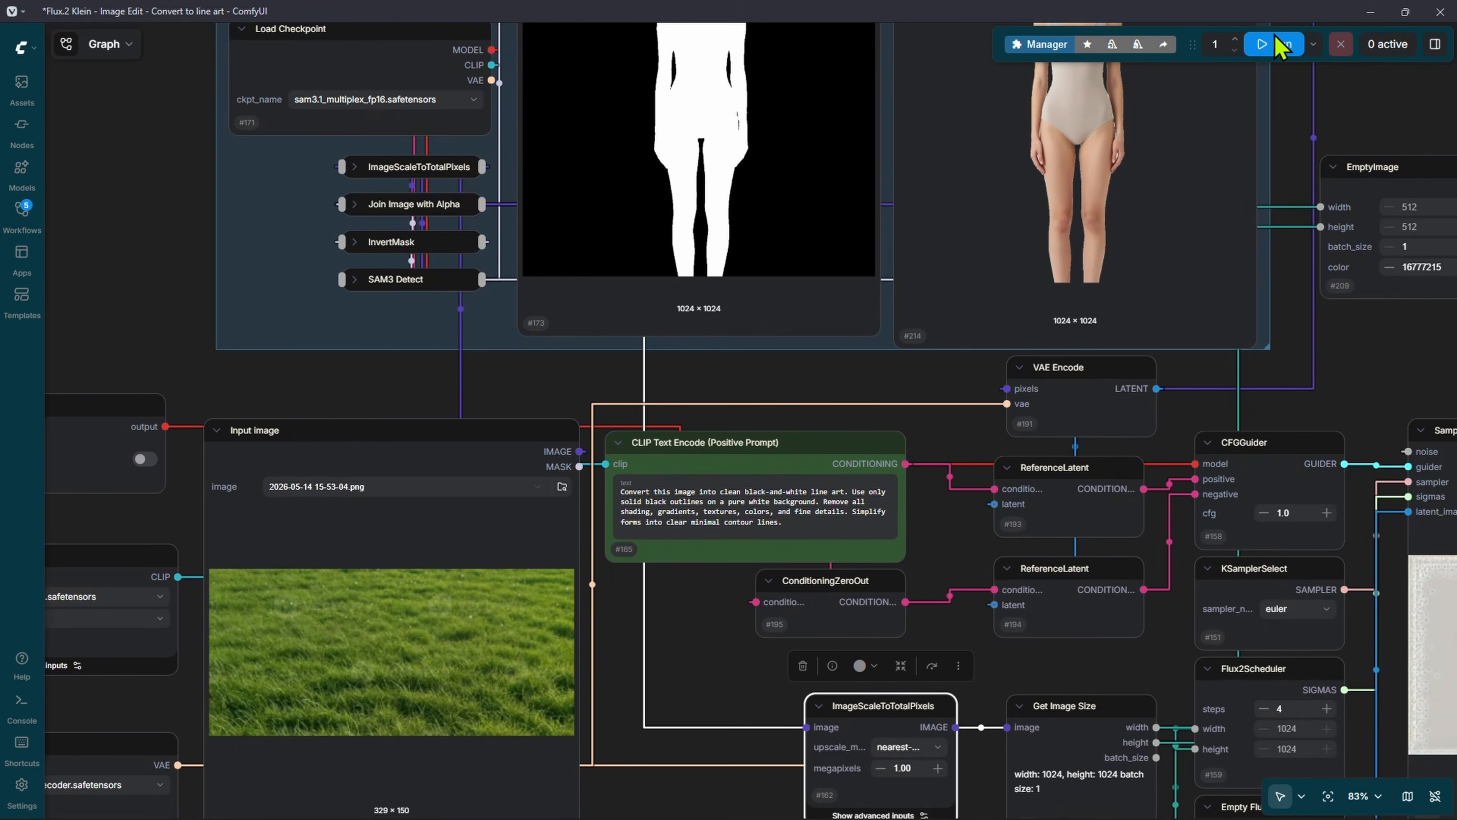
{"action": "left_click", "coordinate": [1280, 46]}
{"action": "scroll", "coordinate": [789, 552], "scroll_direction": "up", "scroll_amount": 7}
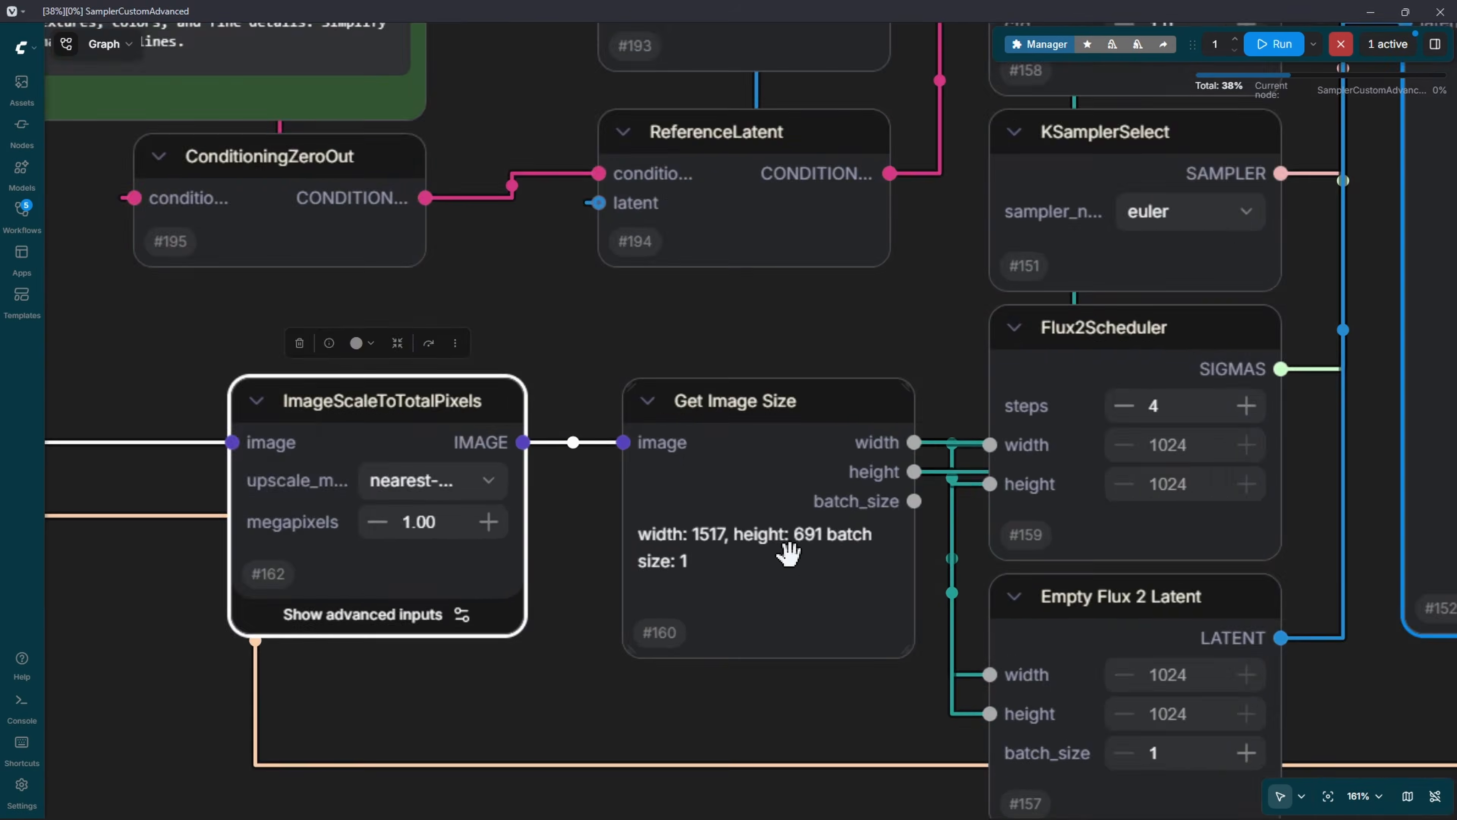
- Compare the dimensions reported in Get Image Size with the pixel size of the grass picture in the Input image node
{"action": "scroll", "coordinate": [788, 553], "scroll_direction": "up", "scroll_amount": 3}
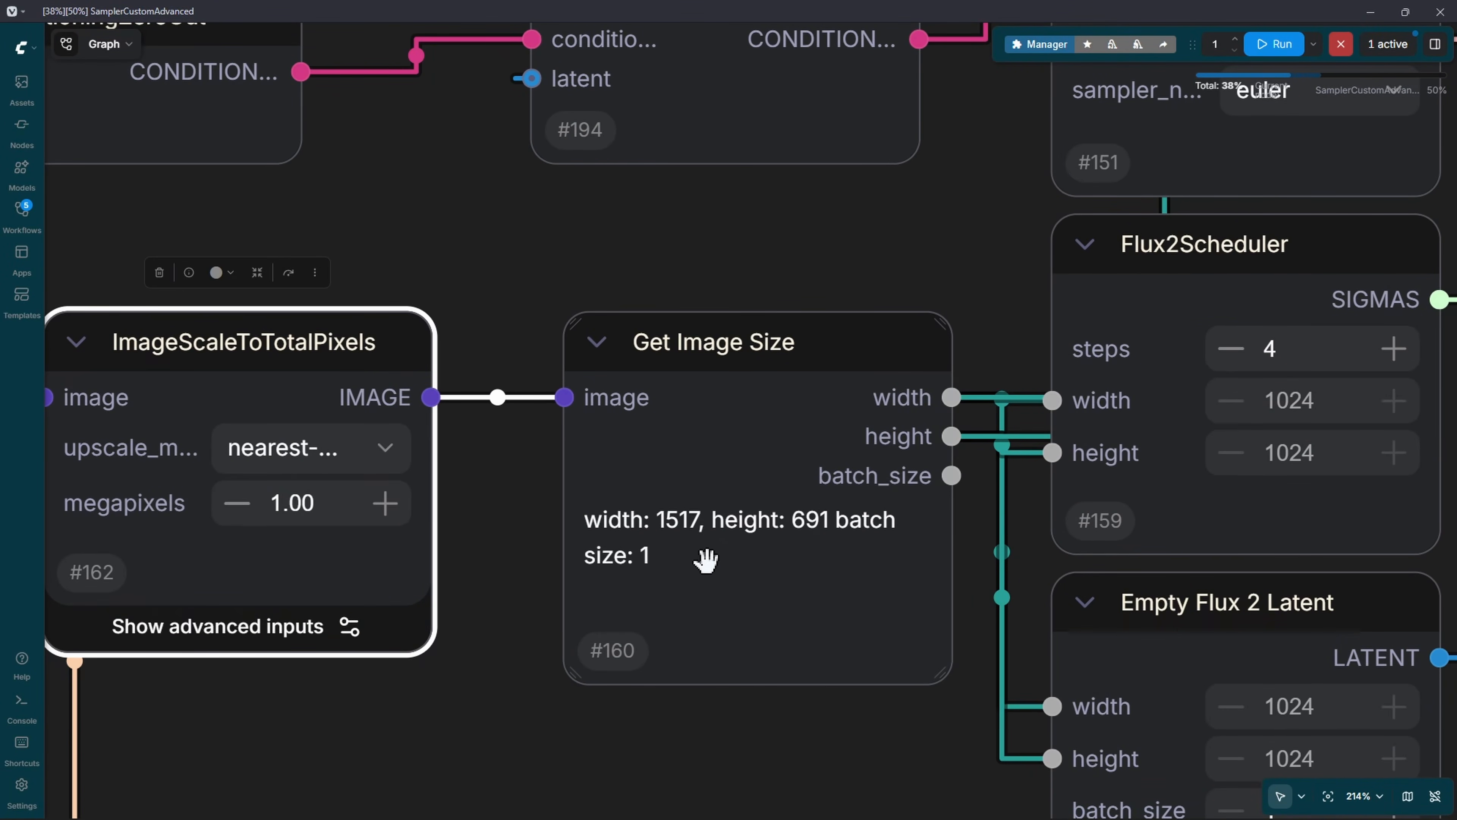
{"action": "scroll", "coordinate": [771, 560], "scroll_direction": "down", "scroll_amount": 4}
{"action": "left_click_drag", "start_coordinate": [145, 669], "coordinate": [849, 607]}
{"action": "left_click_drag", "start_coordinate": [248, 495], "coordinate": [545, 495]}
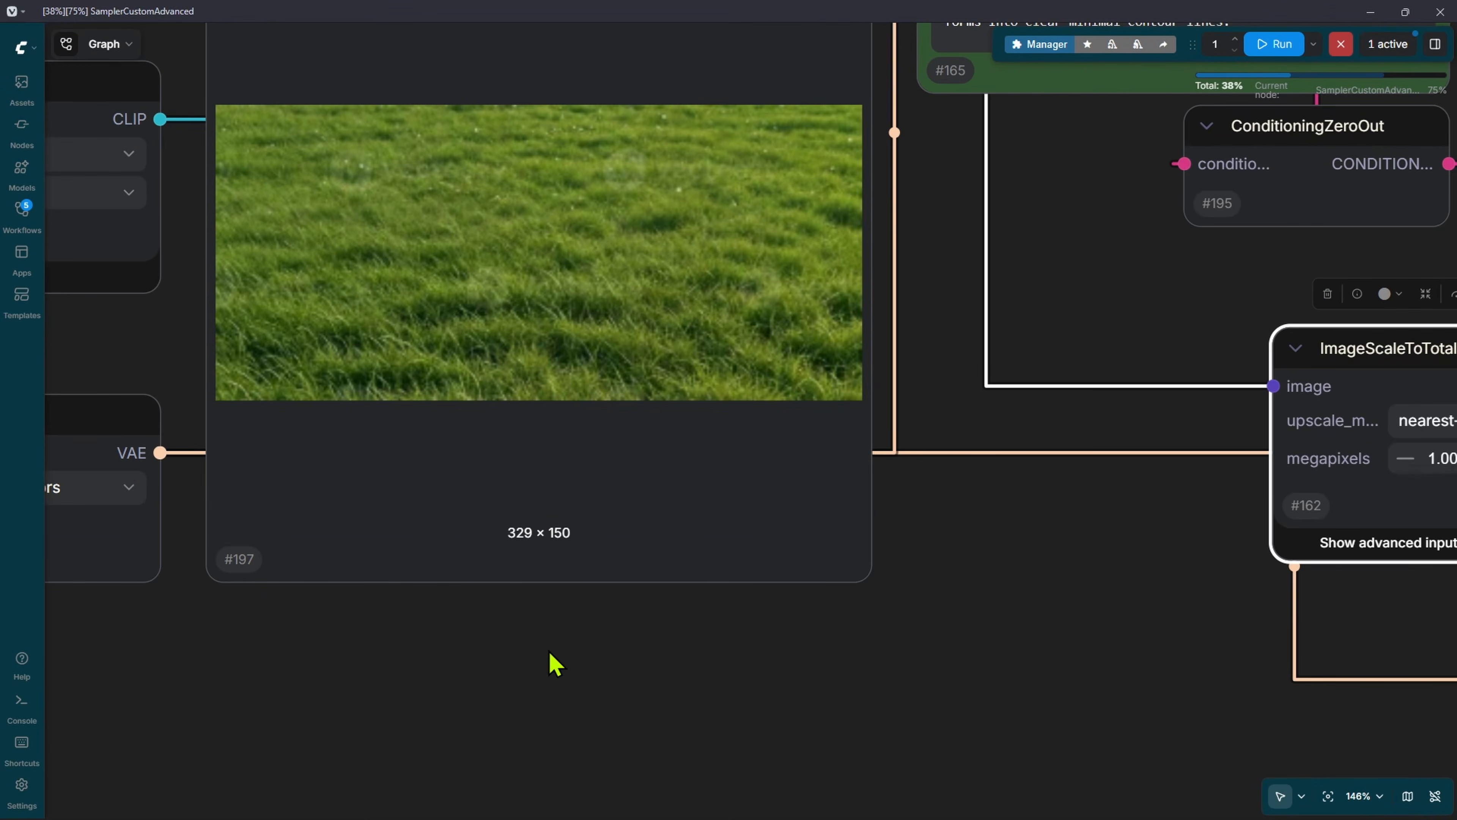
{"action": "scroll", "coordinate": [677, 543], "scroll_direction": "down", "scroll_amount": 1}
{"action": "left_click_drag", "start_coordinate": [1231, 608], "coordinate": [349, 598]}
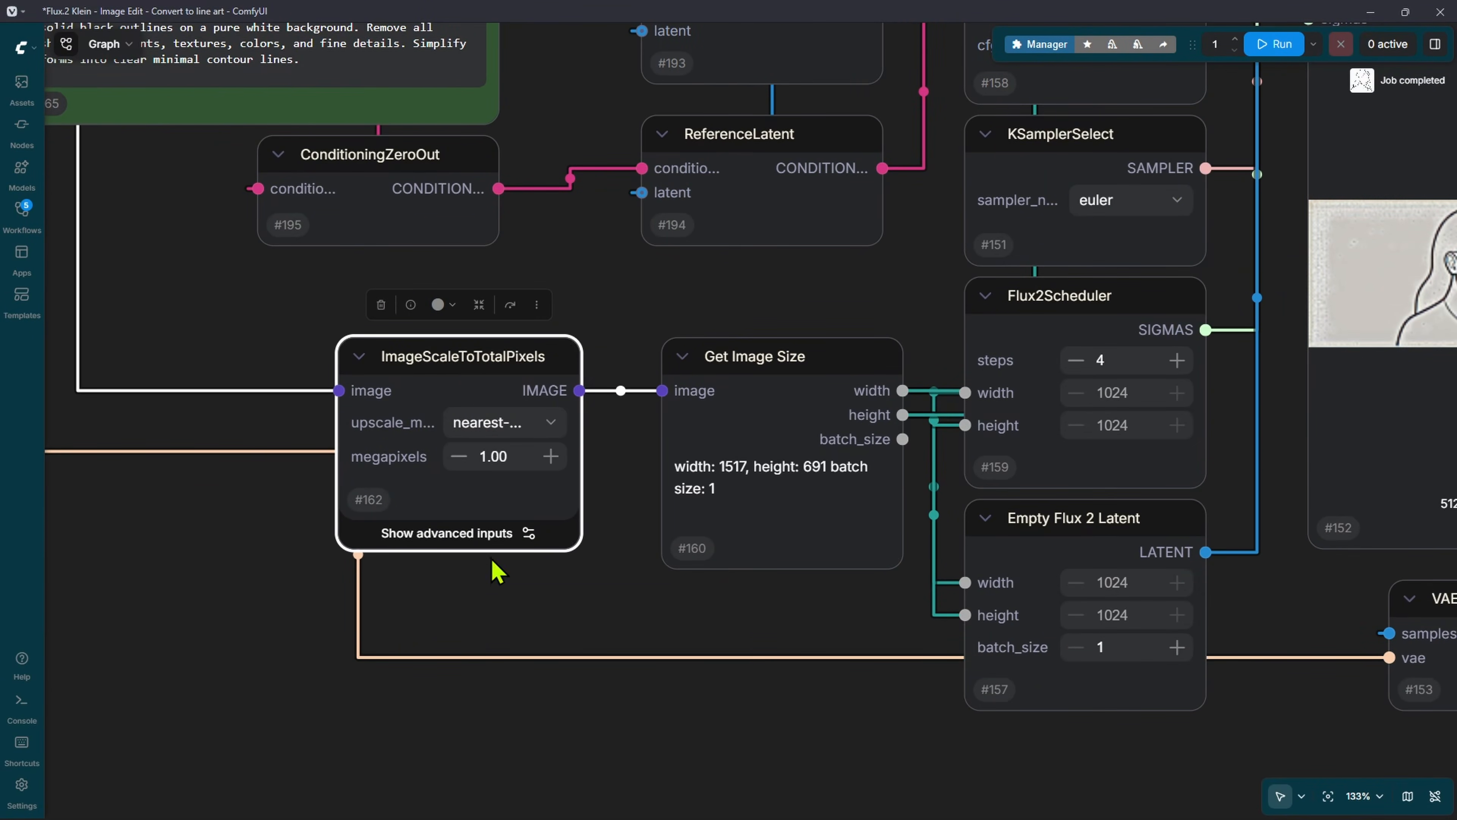
- Examine the Flux2Scheduler's width and height inputs and its sigmas link to SamplerCustomAdvanced
{"action": "scroll", "coordinate": [662, 579], "scroll_direction": "down", "scroll_amount": 5}
{"action": "left_click_drag", "start_coordinate": [1099, 712], "coordinate": [1019, 710]}
{"action": "mouse_move", "coordinate": [646, 450]}
{"action": "left_mouse_down"}
{"action": "mouse_move", "coordinate": [626, 476]}
{"action": "mouse_move", "coordinate": [621, 465]}
{"action": "left_mouse_up"}
{"action": "left_click", "coordinate": [872, 405]}
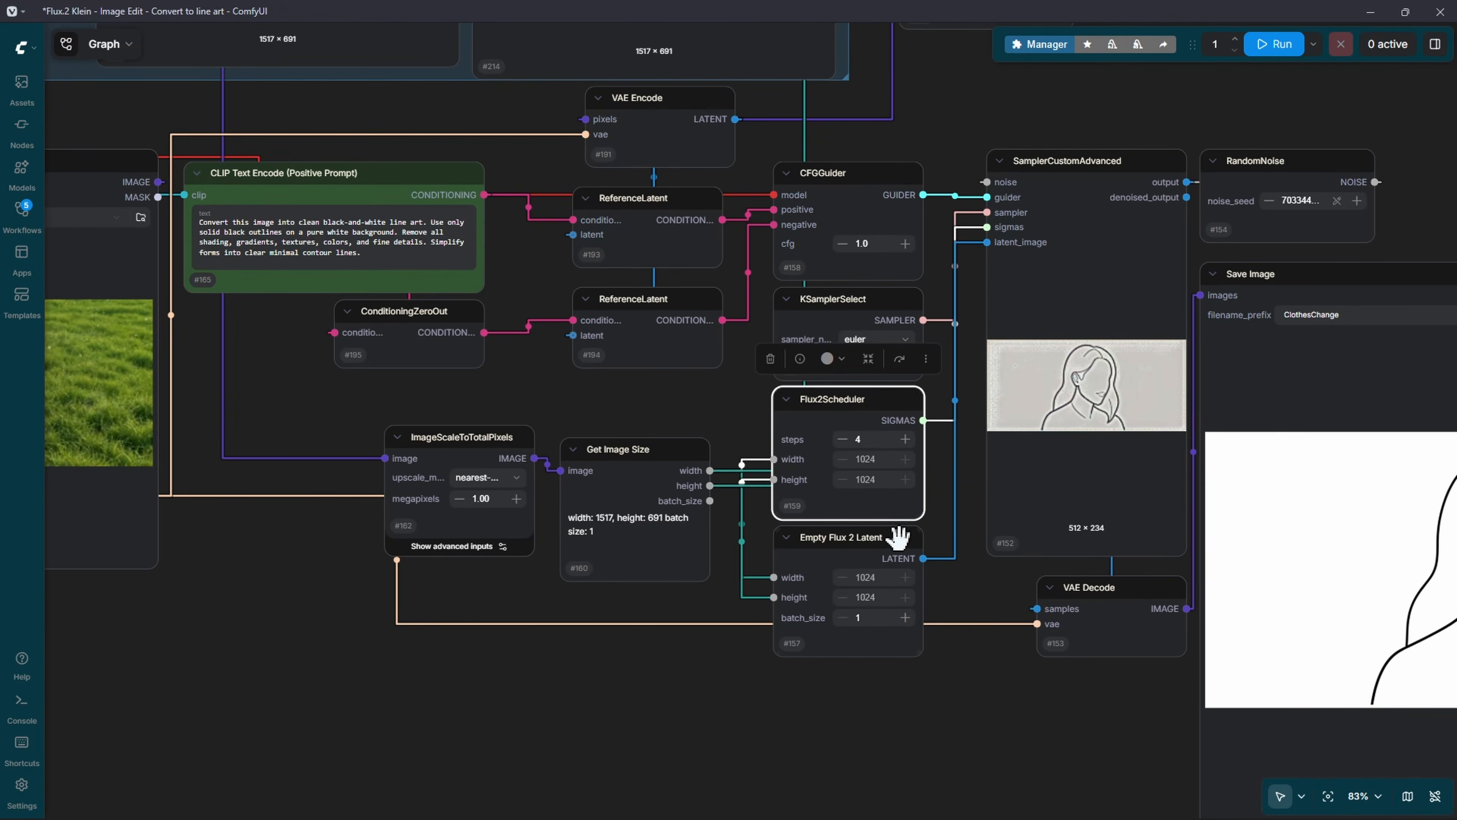
{"action": "left_click_drag", "start_coordinate": [1021, 634], "coordinate": [893, 739]}
{"action": "left_click_drag", "start_coordinate": [1339, 659], "coordinate": [1080, 434]}
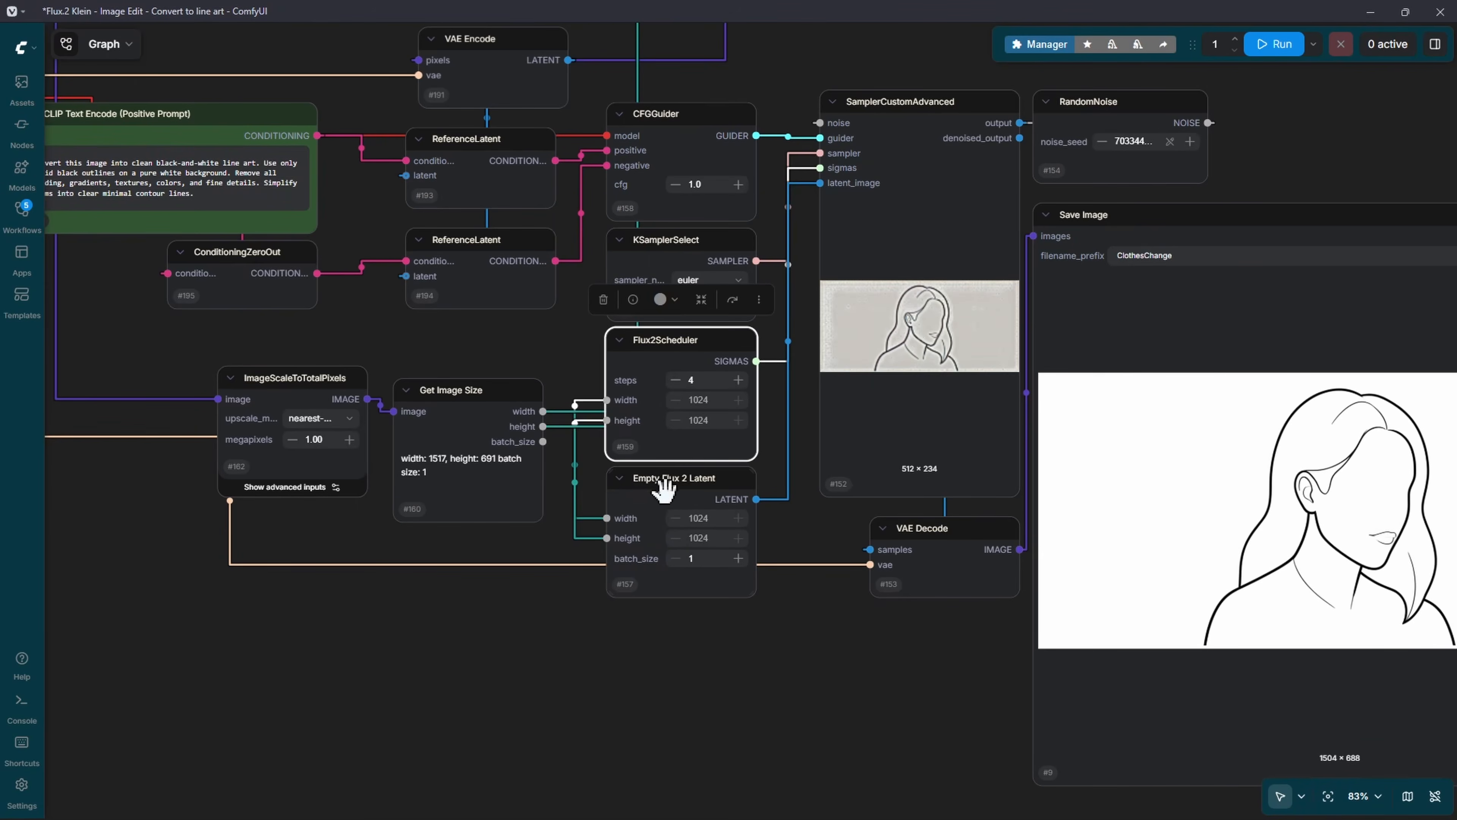
- Move Empty Flux 2 Latent slightly below Flux2Scheduler and trace its latent output to SamplerCustomAdvanced's latent_image input
{"action": "left_click", "coordinate": [661, 498]}
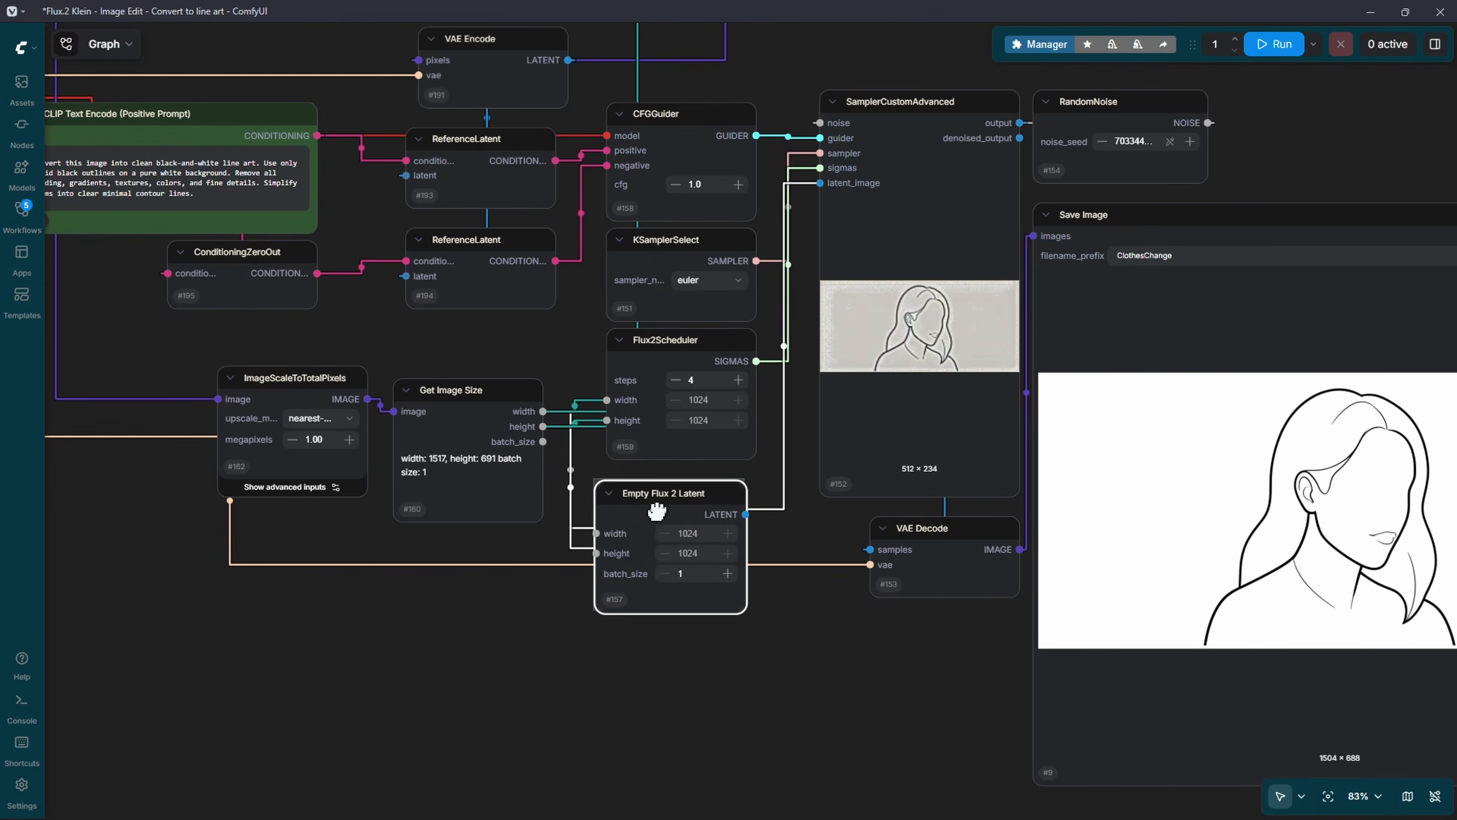
{"action": "left_click_drag", "start_coordinate": [661, 502], "coordinate": [667, 505]}
{"action": "left_click_drag", "start_coordinate": [804, 412], "coordinate": [696, 664]}
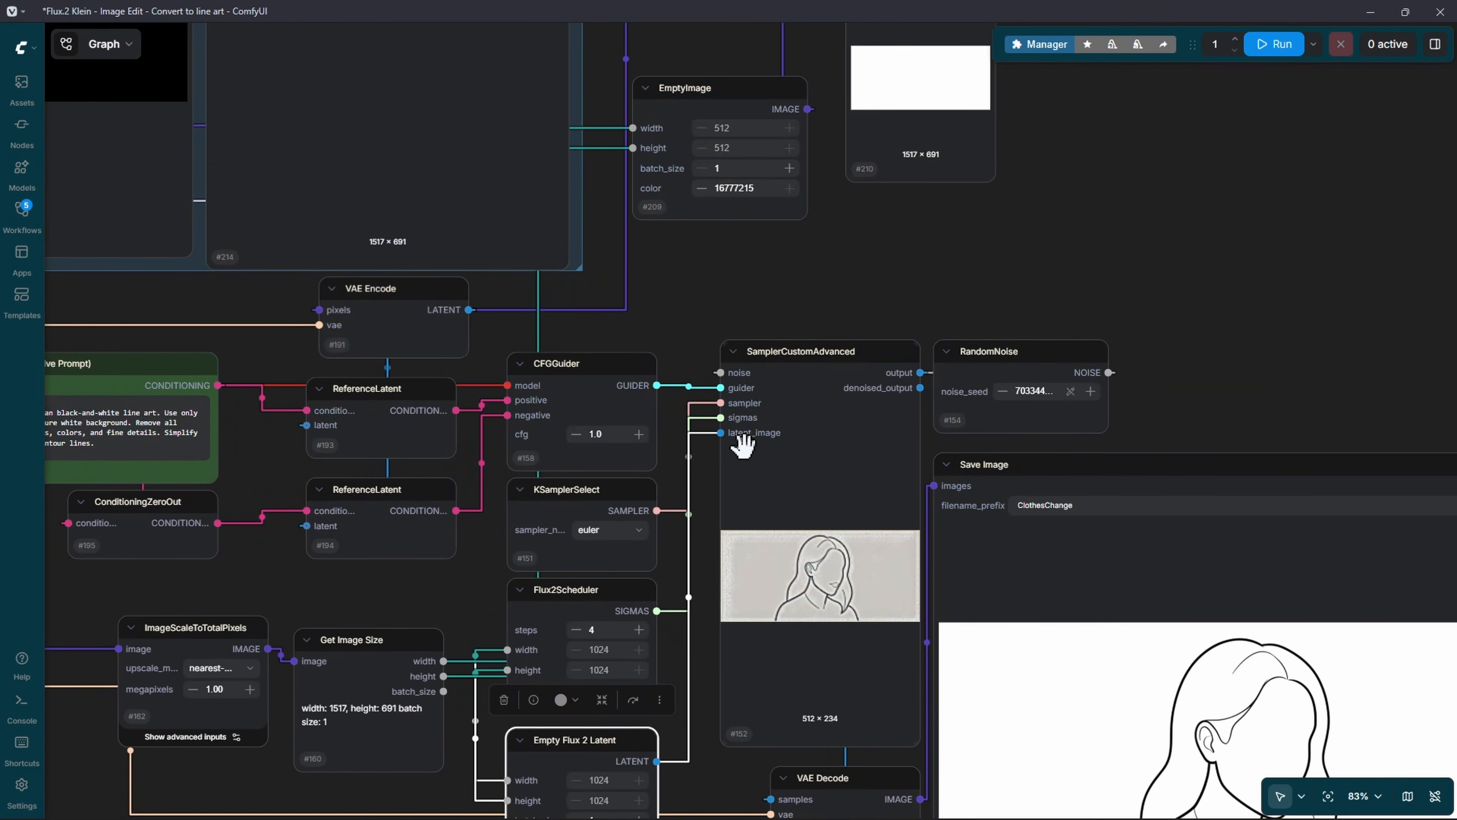
{"action": "scroll", "coordinate": [733, 442], "scroll_direction": "up", "scroll_amount": 5}
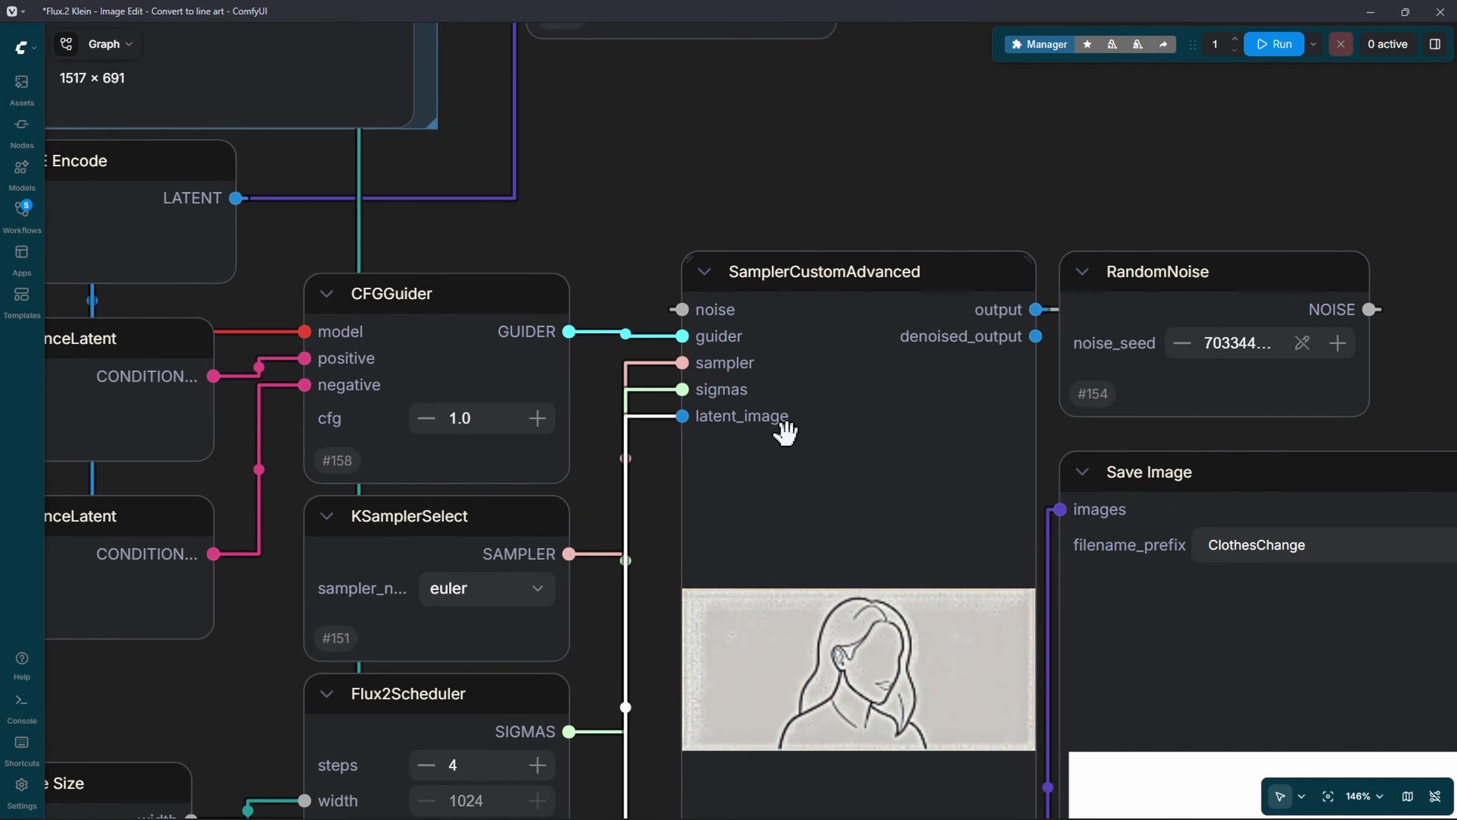
{"action": "scroll", "coordinate": [784, 431], "scroll_direction": "down", "scroll_amount": 4}
{"action": "mouse_move", "coordinate": [1060, 352]}
{"action": "left_mouse_down"}
{"action": "mouse_move", "coordinate": [1067, 292]}
{"action": "mouse_move", "coordinate": [1081, 367]}
{"action": "left_mouse_up"}
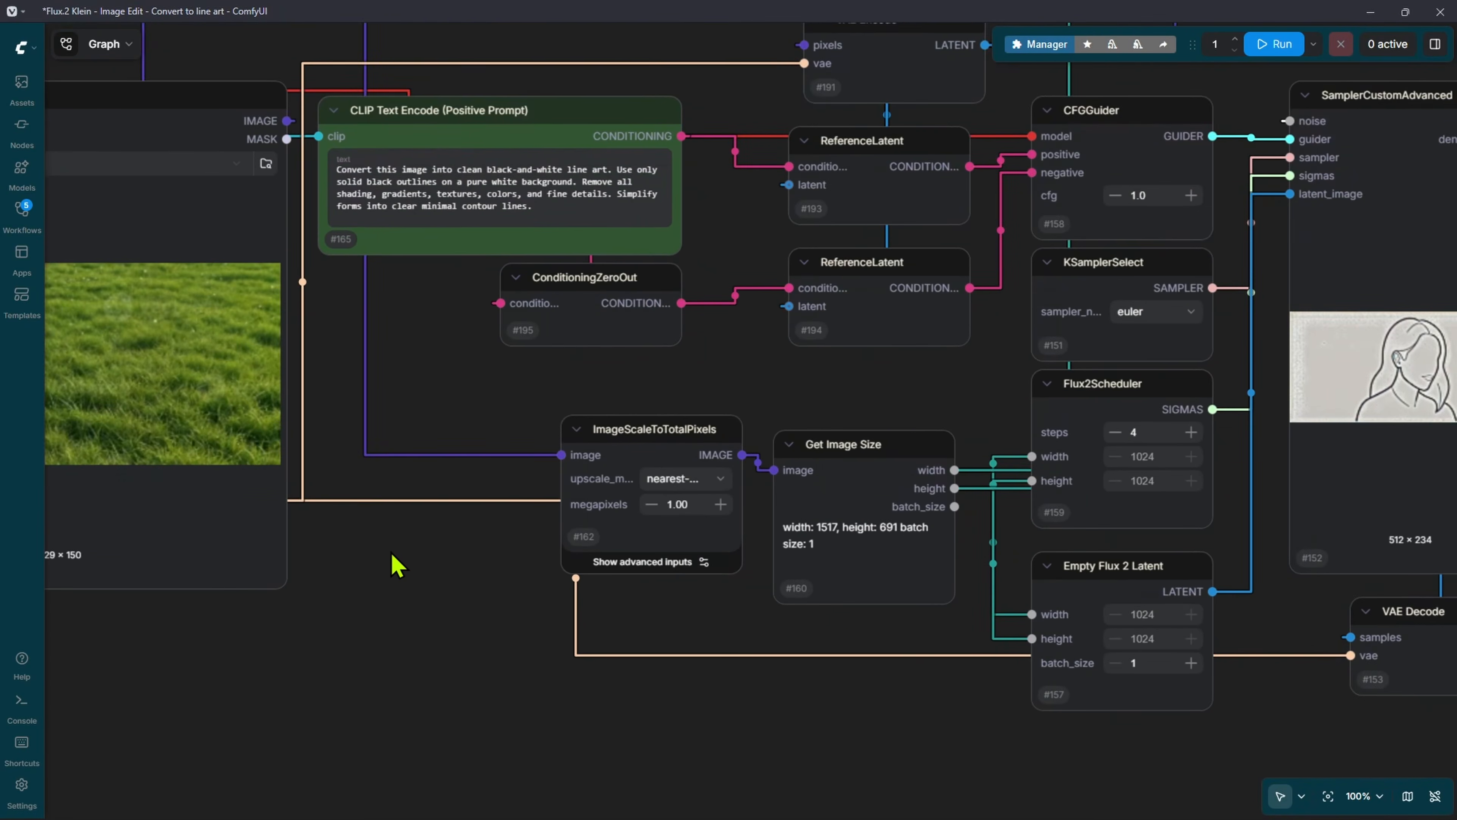
{"action": "left_click_drag", "start_coordinate": [549, 520], "coordinate": [665, 607]}
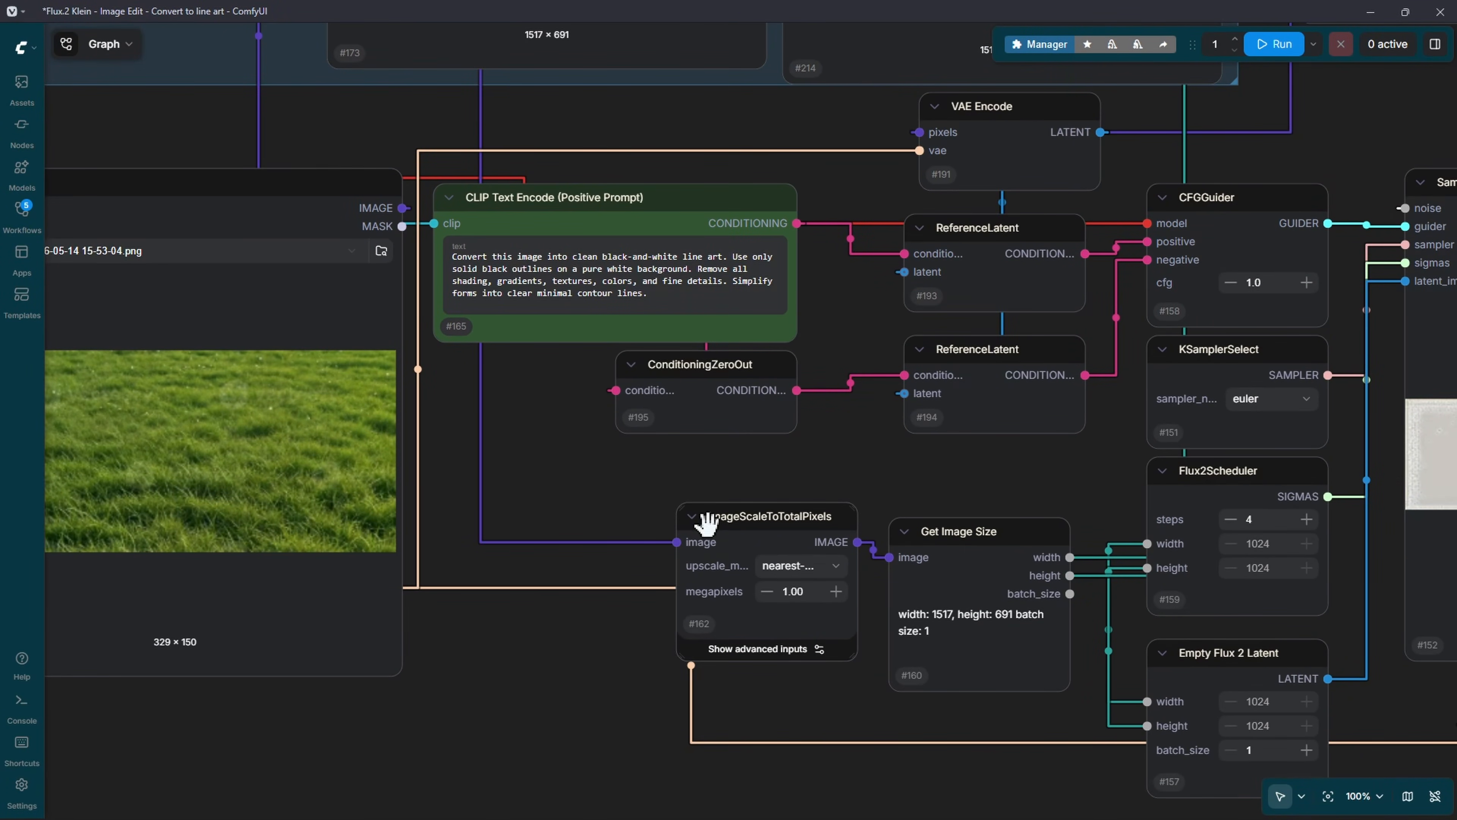
{"action": "left_click_drag", "start_coordinate": [422, 428], "coordinate": [582, 460]}
{"action": "mouse_move", "coordinate": [327, 253]}
{"action": "left_mouse_down"}
{"action": "mouse_move", "coordinate": [304, 717]}
{"action": "mouse_move", "coordinate": [340, 613]}
{"action": "mouse_move", "coordinate": [293, 254]}
{"action": "mouse_move", "coordinate": [309, 233]}
{"action": "left_mouse_up"}
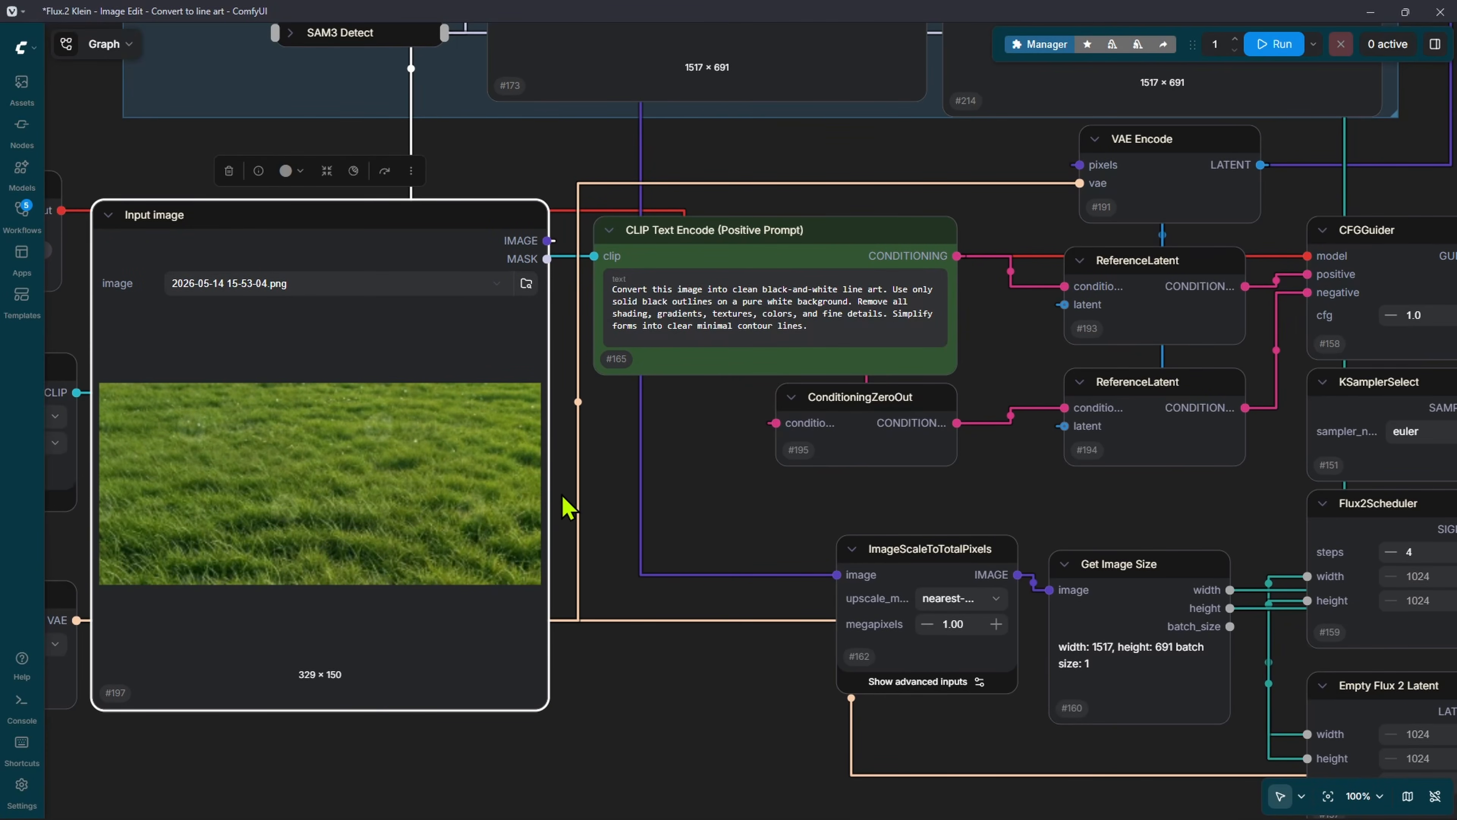
{"action": "scroll", "coordinate": [563, 504], "scroll_direction": "down", "scroll_amount": 4}
{"action": "left_click", "coordinate": [591, 529]}
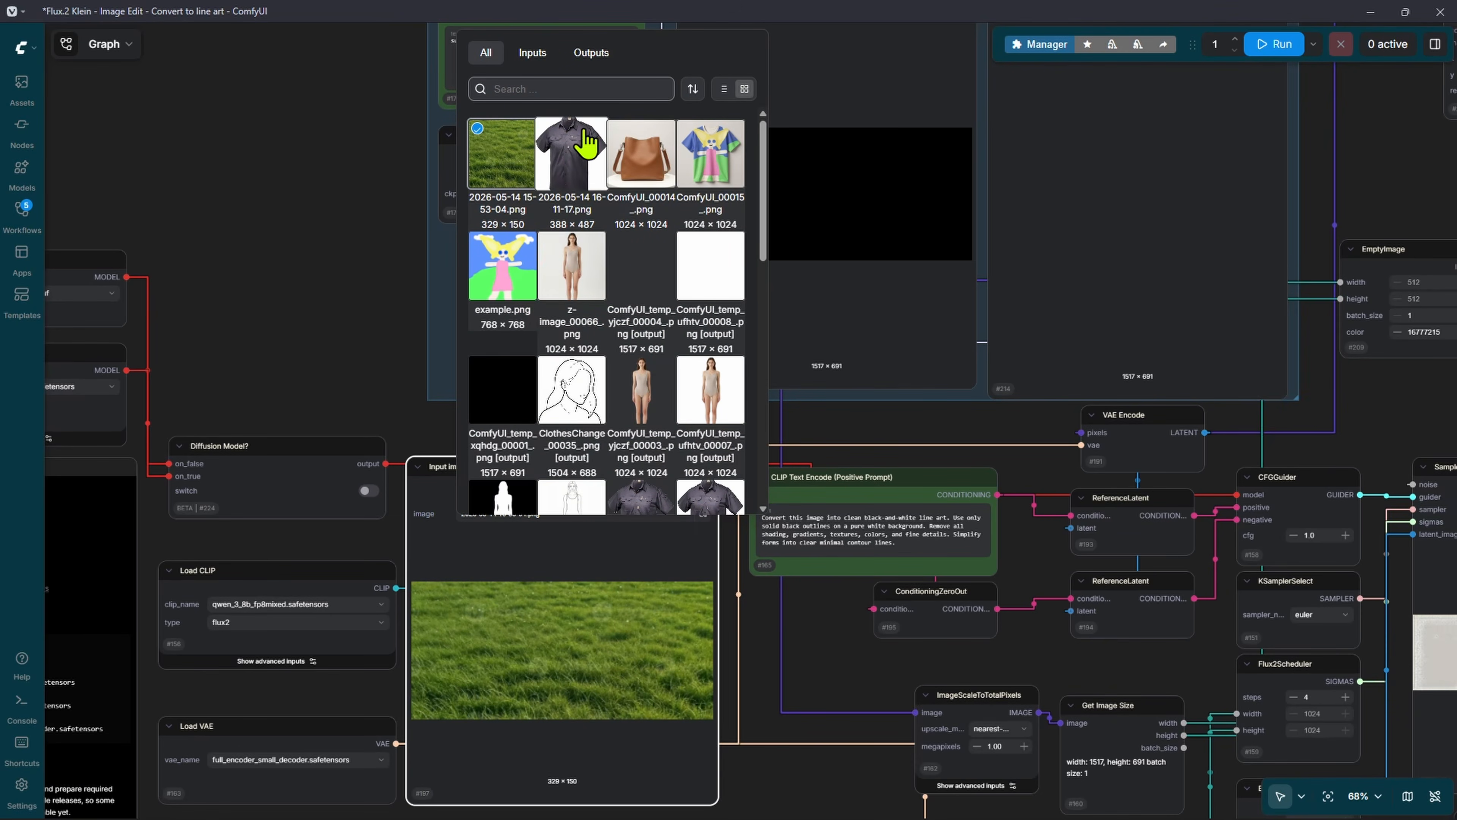
{"action": "left_click", "coordinate": [581, 166]}
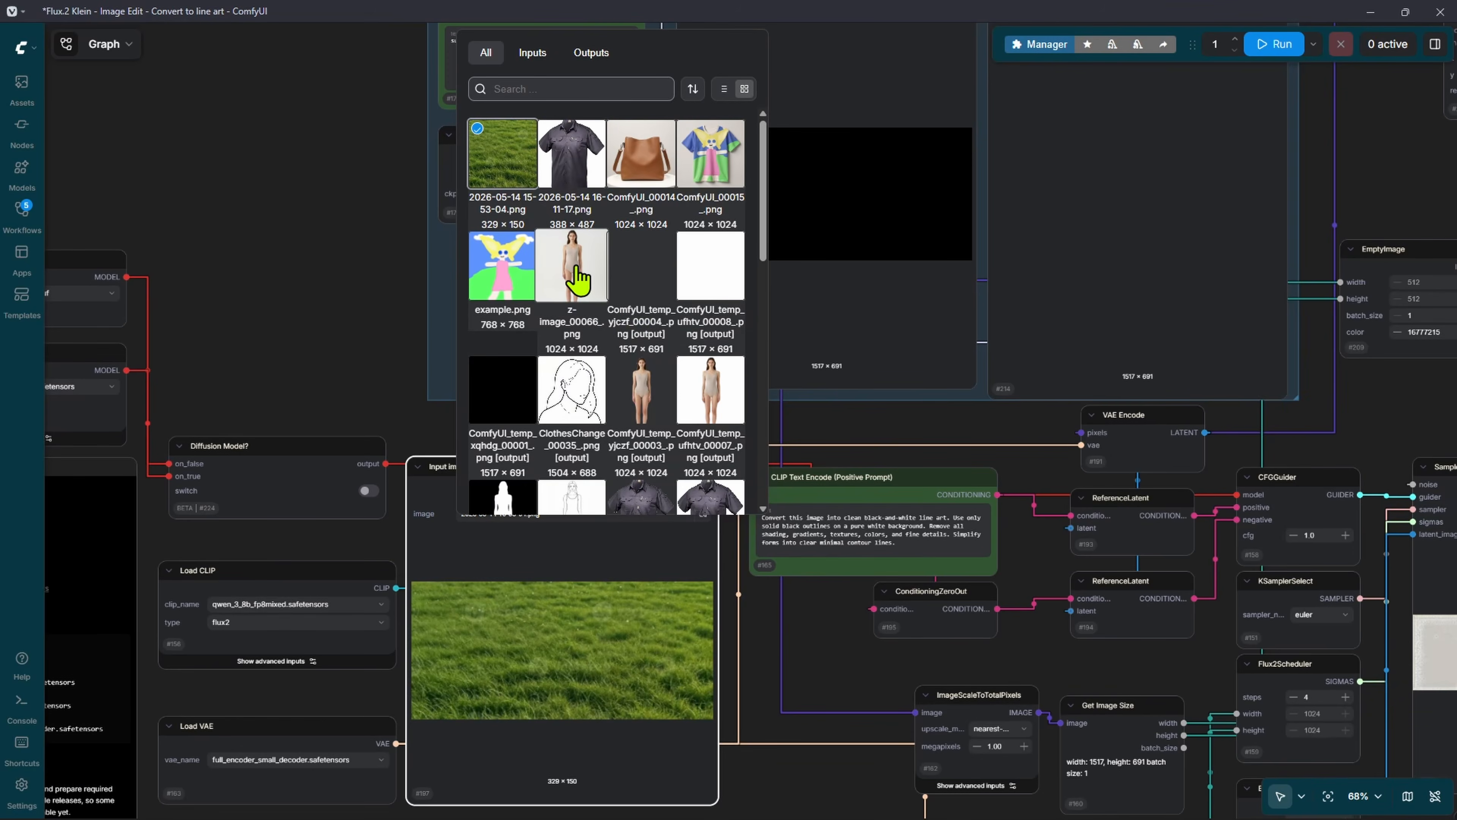
{"action": "scroll", "coordinate": [743, 639], "scroll_direction": "up", "scroll_amount": 6}
{"action": "scroll", "coordinate": [743, 639], "scroll_direction": "down", "scroll_amount": 3}
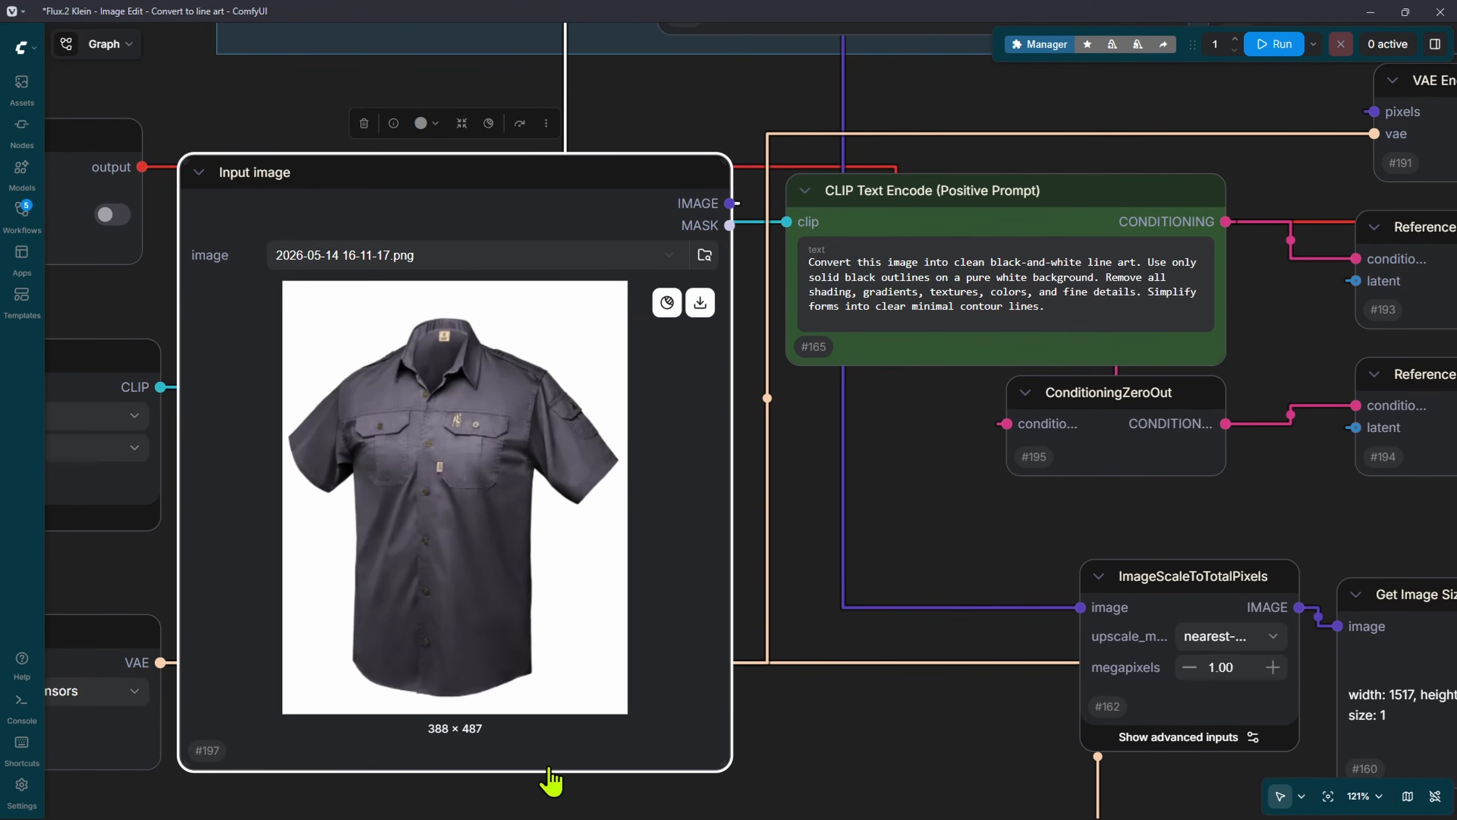
- Connect the Input image node's IMAGE output directly to the image input of ImageScaleToTotalPixels beside Get Image Size
{"action": "scroll", "coordinate": [663, 279], "scroll_direction": "right", "scroll_amount": 5}
{"action": "left_click_drag", "start_coordinate": [586, 174], "coordinate": [969, 580]}
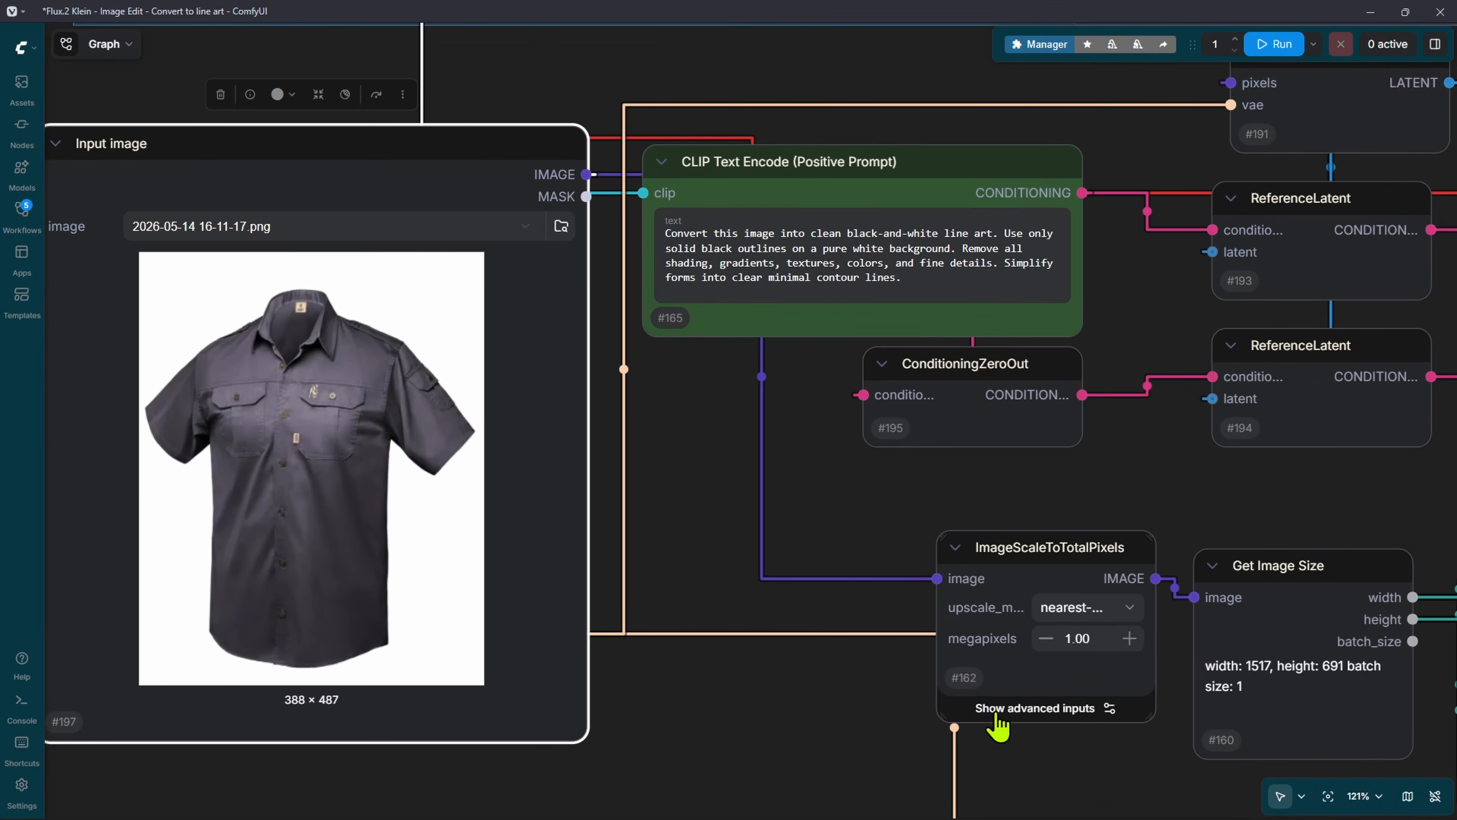
{"action": "scroll", "coordinate": [855, 548], "scroll_direction": "down", "scroll_amount": 6}
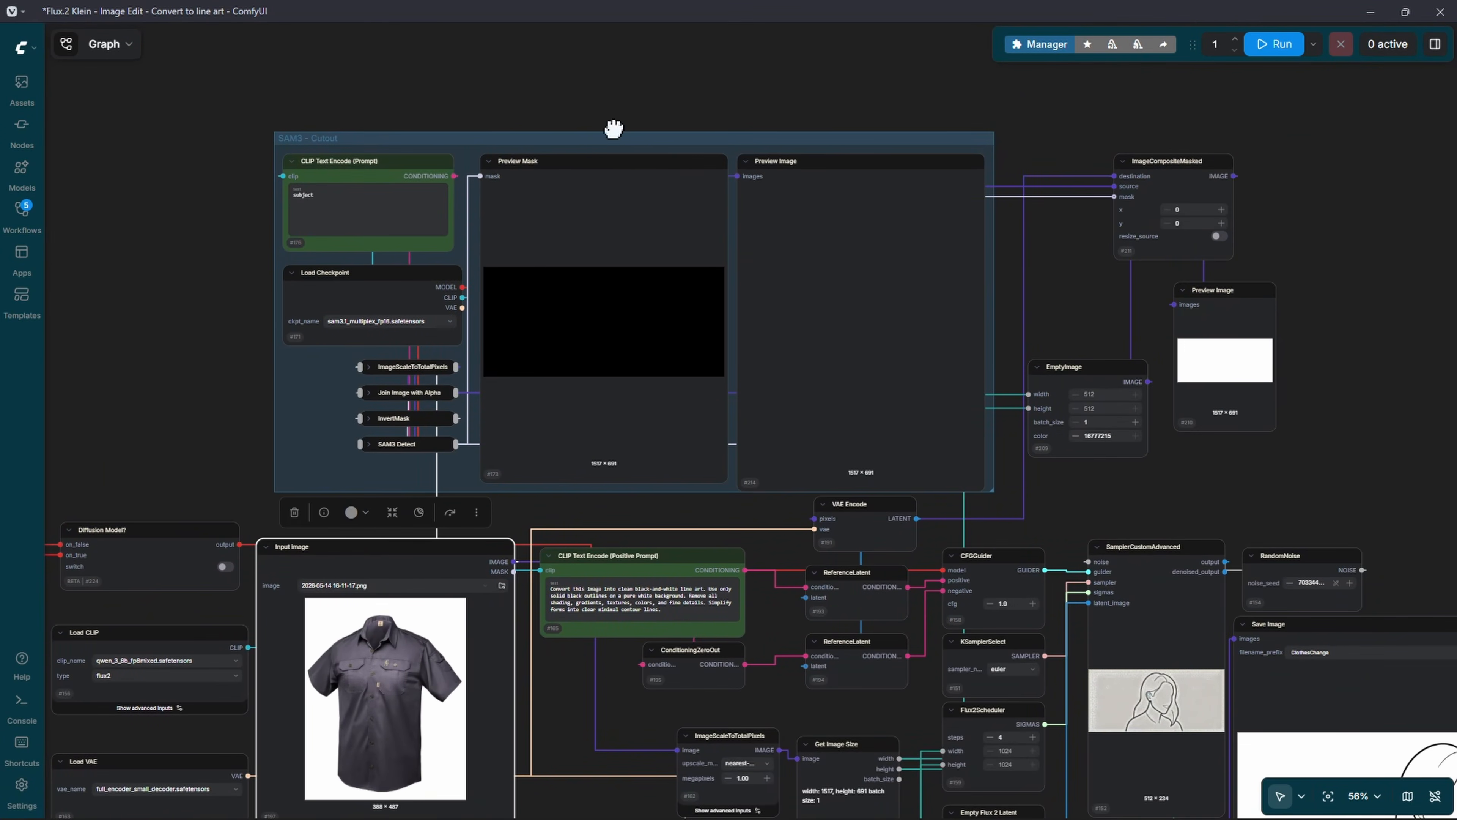
- Bypass all nodes in the SAM3 - Cutout group
{"action": "left_click", "coordinate": [614, 128]}
{"action": "left_click", "coordinate": [618, 140]}
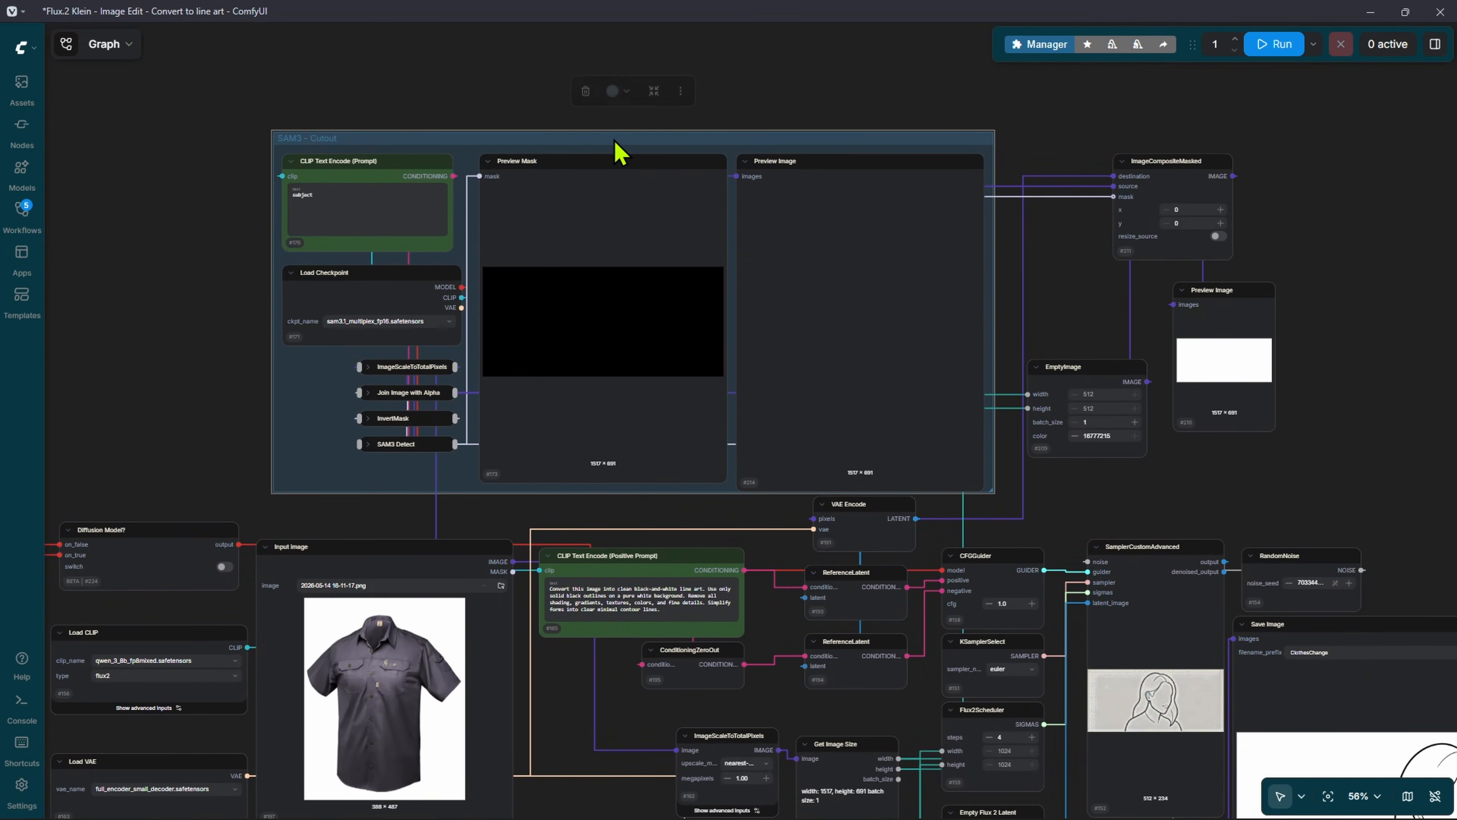
{"action": "left_click", "coordinate": [681, 92]}
{"action": "left_click", "coordinate": [746, 300]}
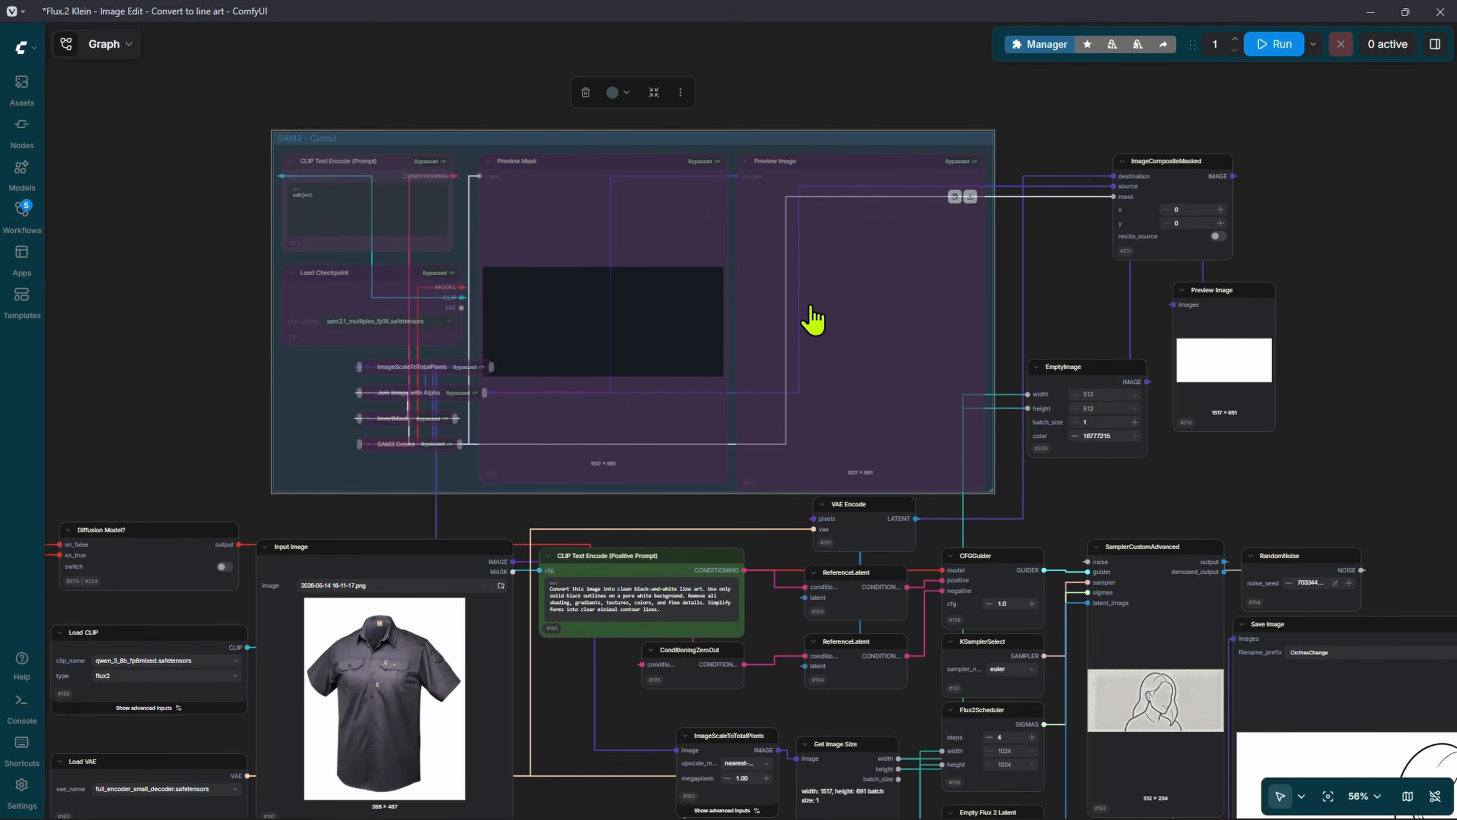
- Run the workflow on the shirt picture and compare the generated line art with the input image
{"action": "left_click", "coordinate": [1269, 46]}
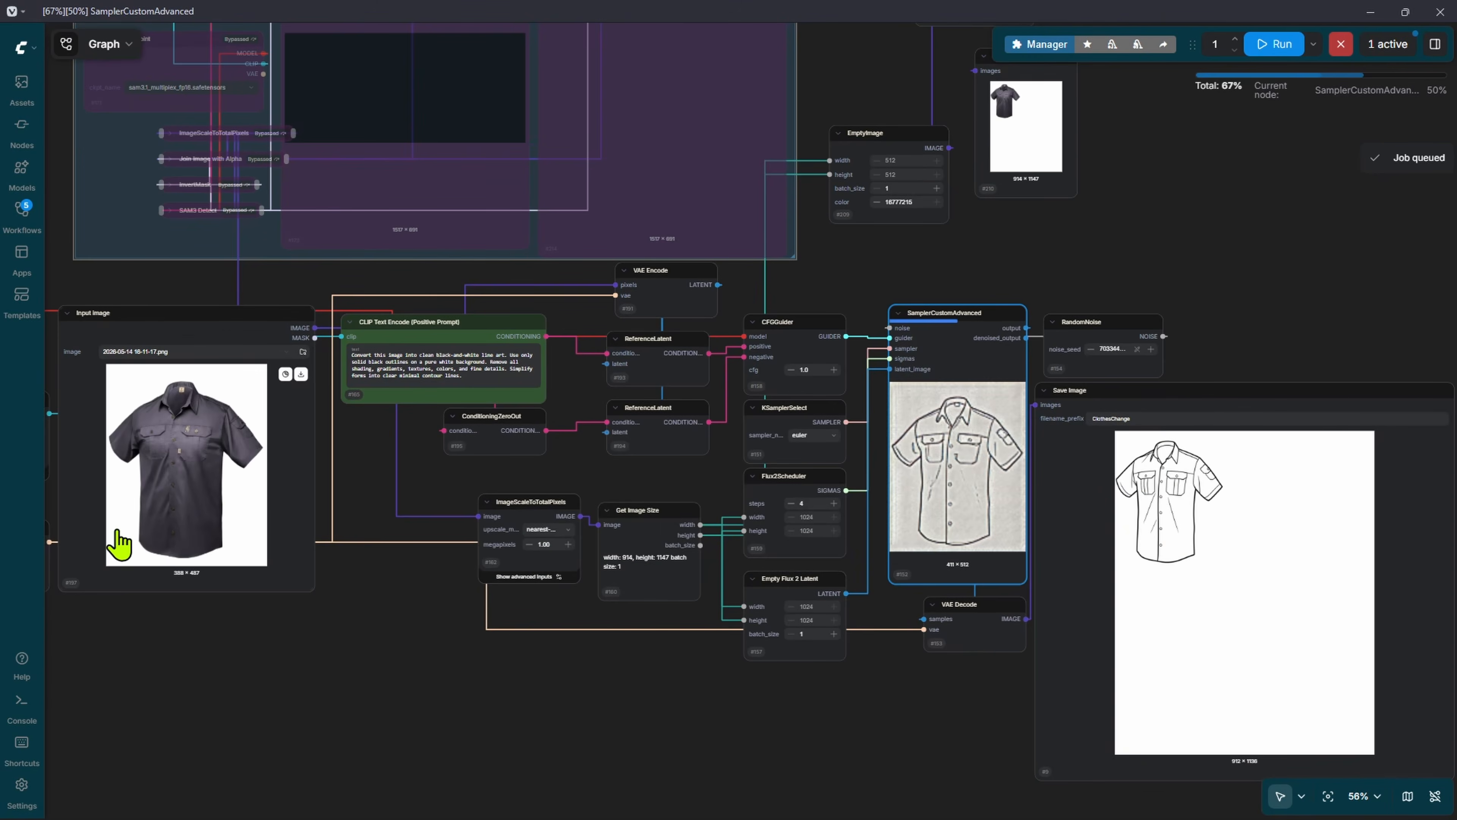
{"action": "left_click_drag", "start_coordinate": [1191, 559], "coordinate": [1119, 493]}
{"action": "left_click_drag", "start_coordinate": [104, 592], "coordinate": [333, 591]}
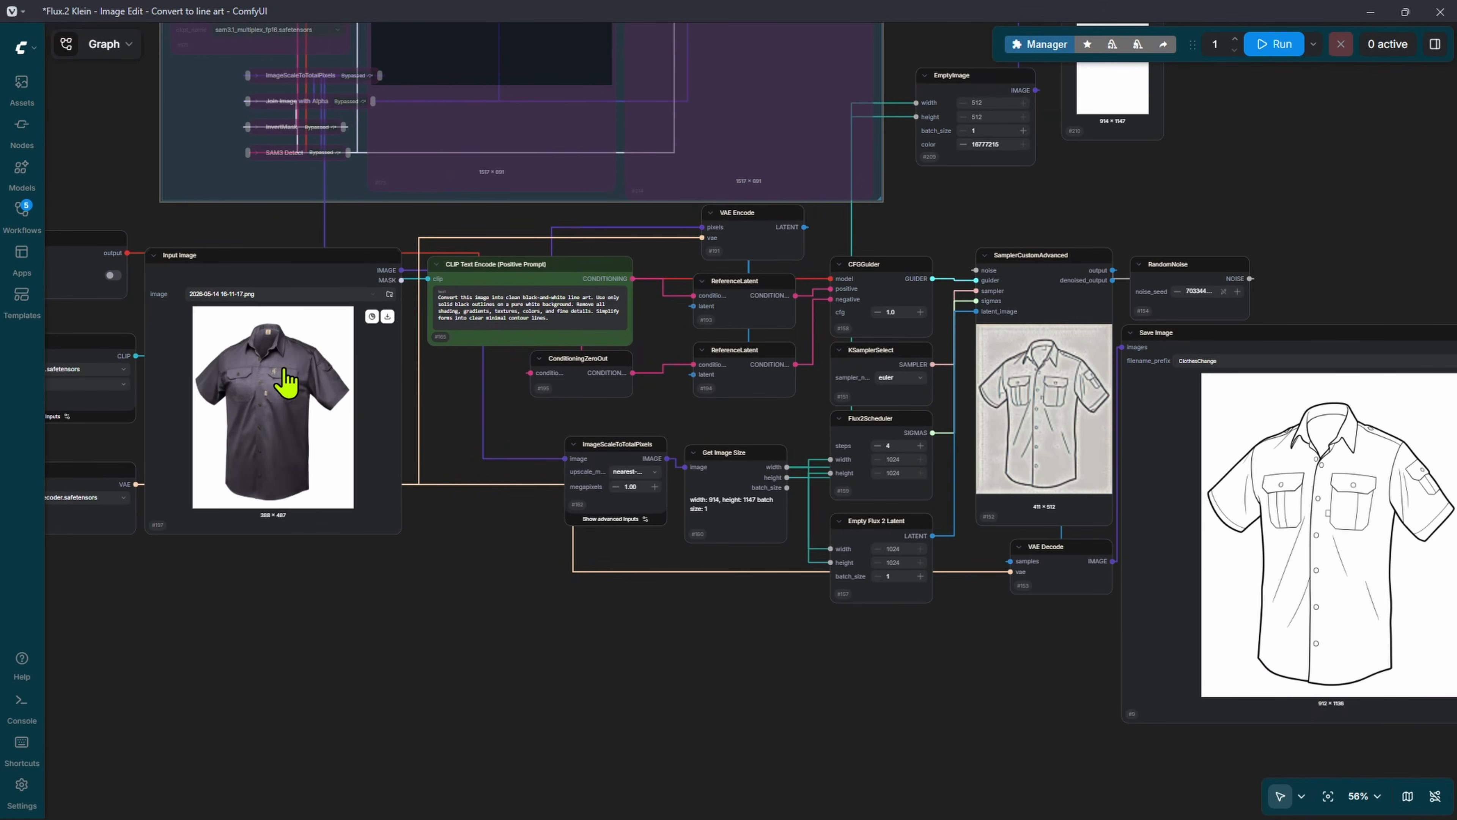
{"action": "left_click_drag", "start_coordinate": [758, 272], "coordinate": [865, 479]}
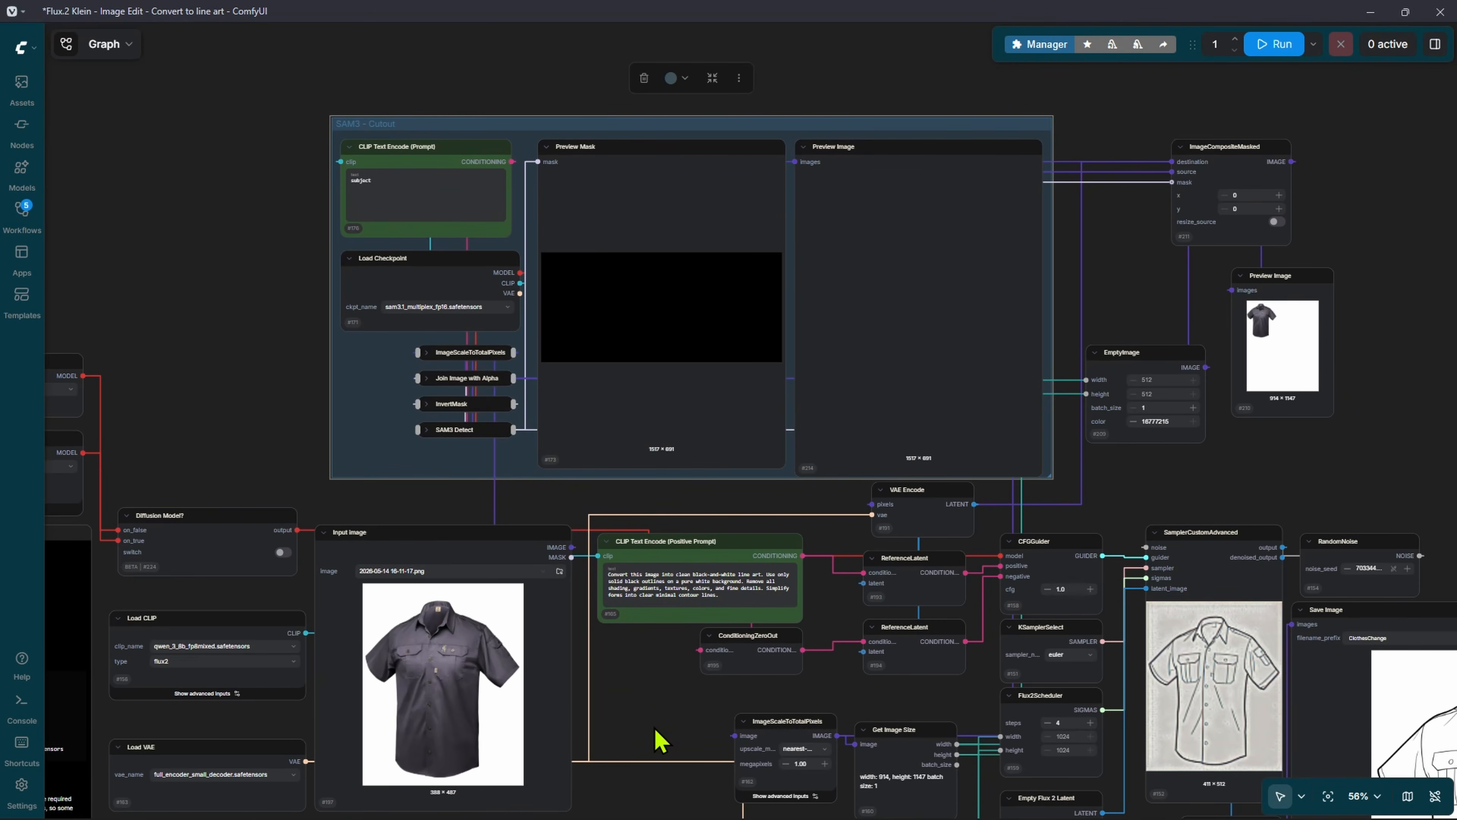
{"action": "left_click_drag", "start_coordinate": [662, 717], "coordinate": [746, 517]}
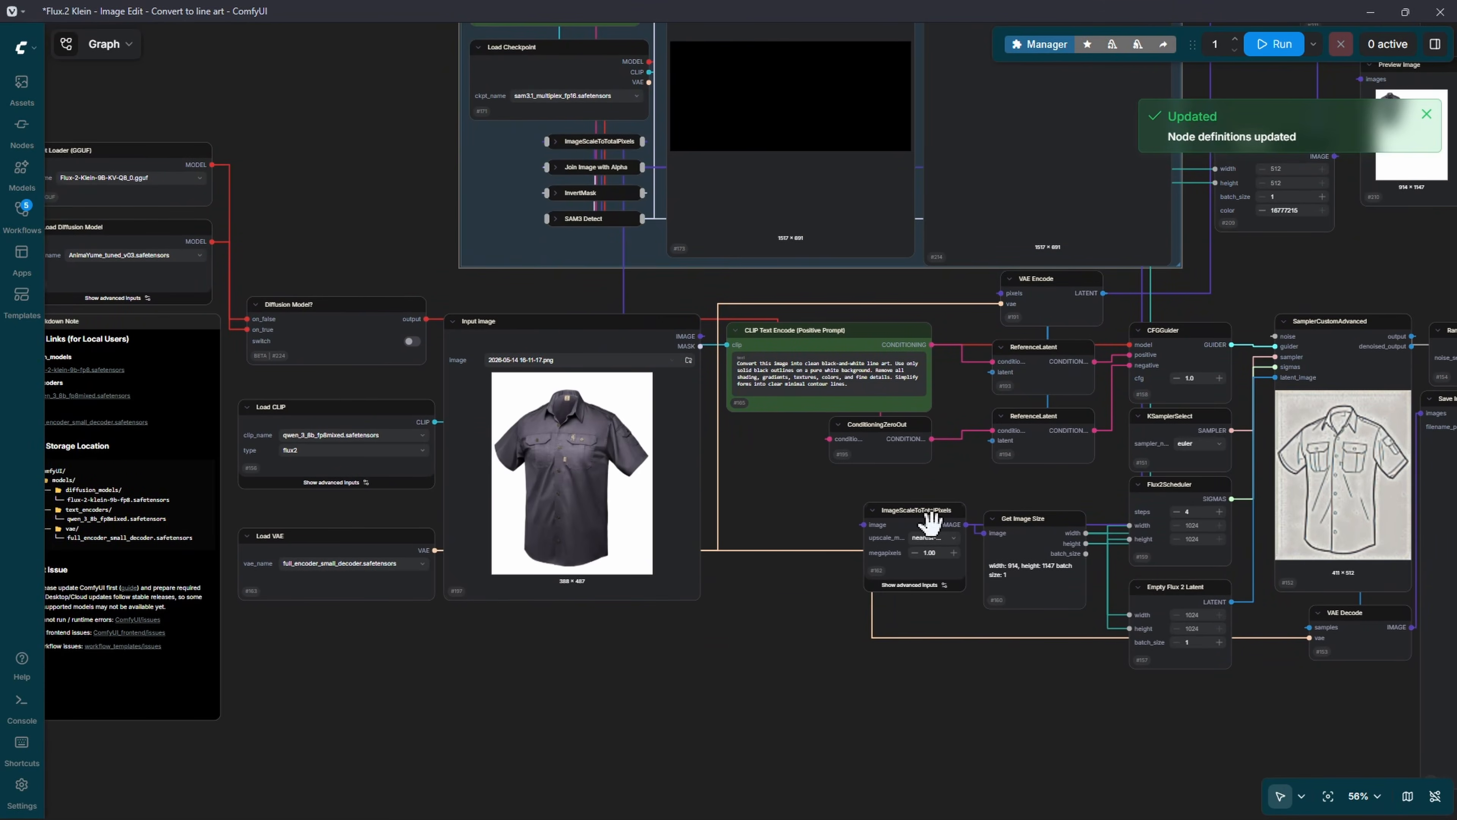
{"action": "left_click", "coordinate": [568, 360]}
{"action": "left_click", "coordinate": [671, 158]}
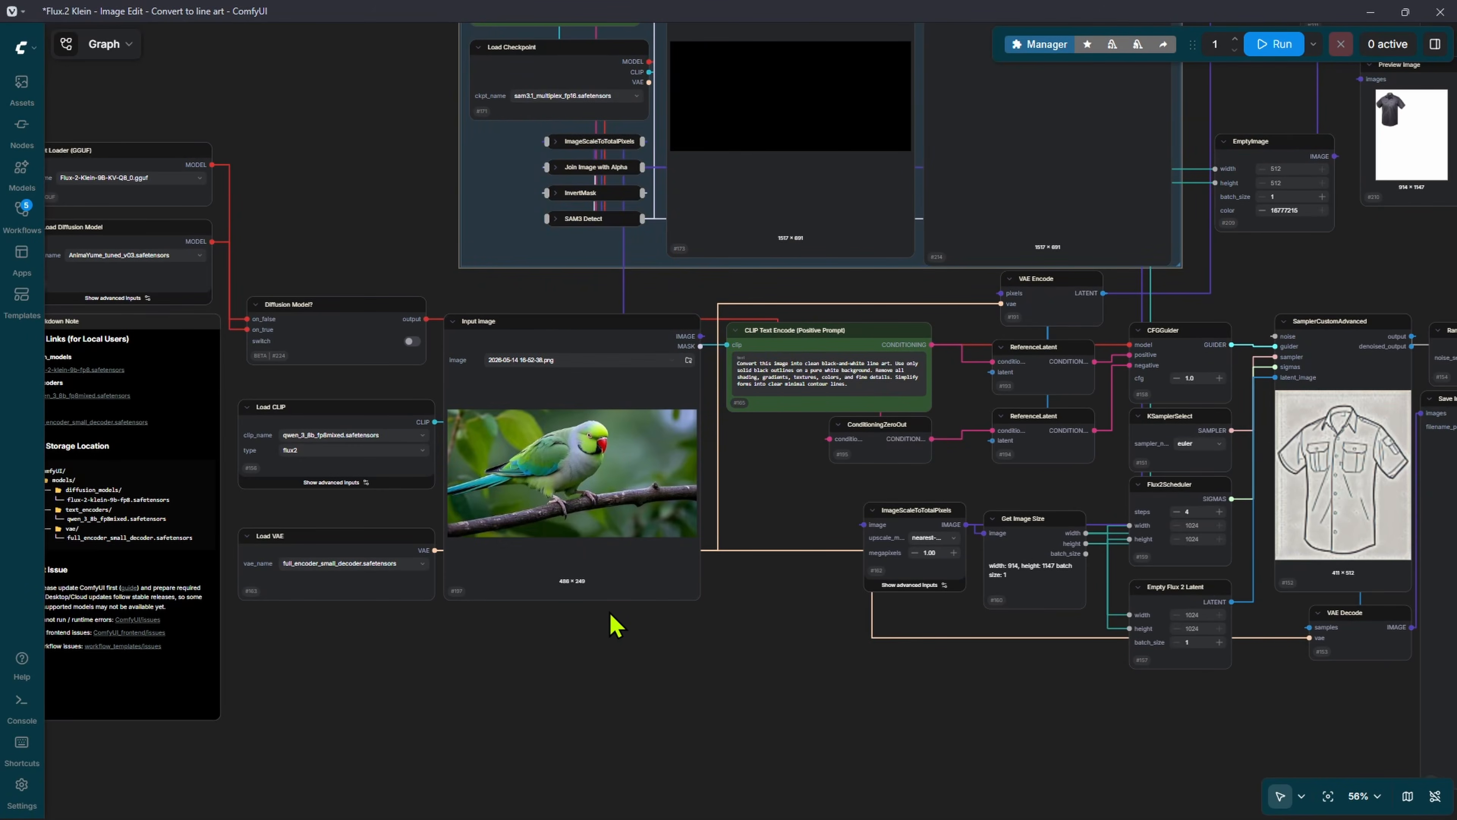
{"action": "scroll", "coordinate": [611, 618], "scroll_direction": "up", "scroll_amount": 5}
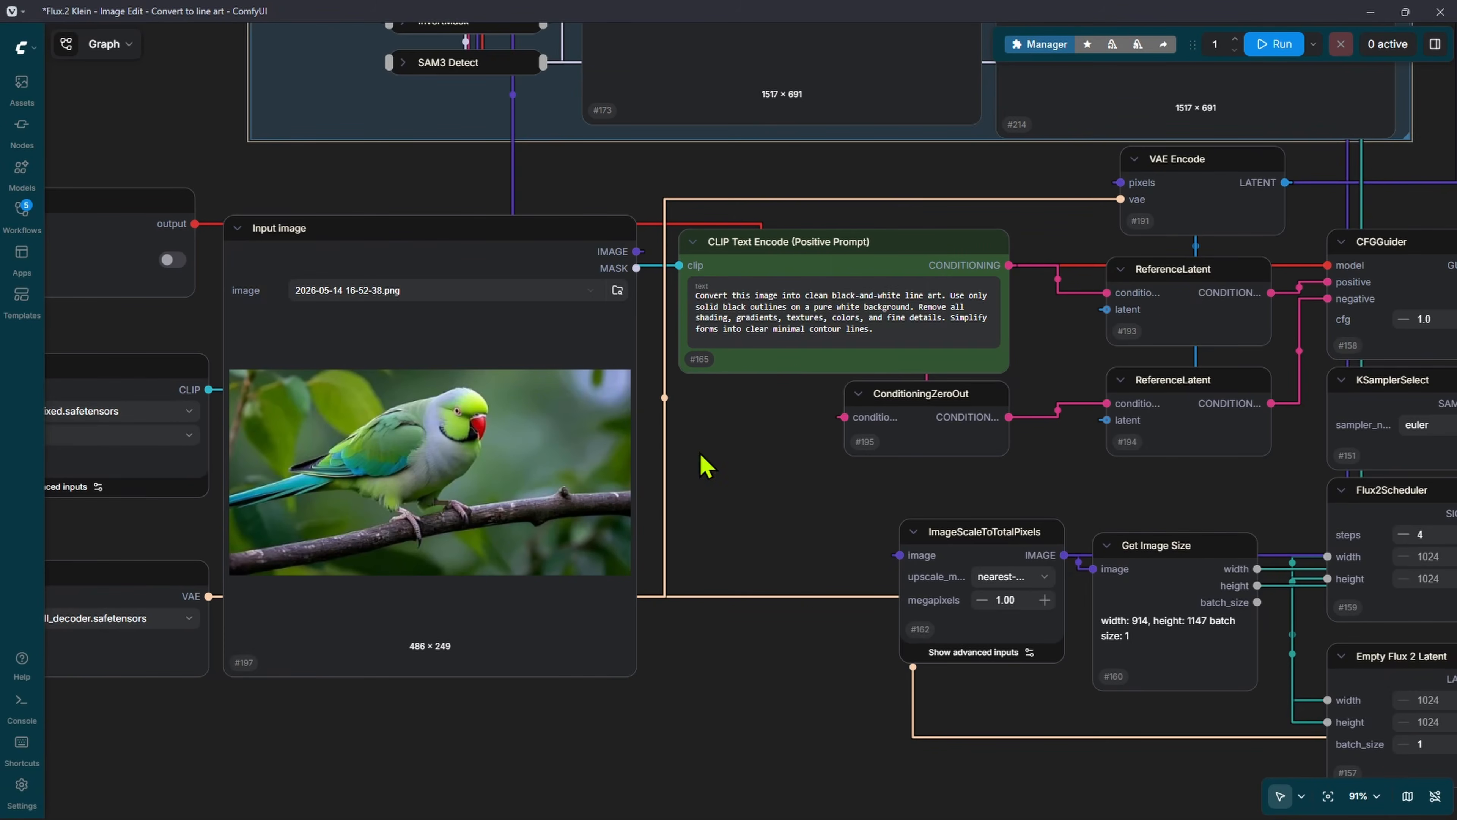
- Examine how the Input image feeds the SAM3 - Cutout group, including its collapsed nodes and the "subject" text prompt
{"action": "left_click_drag", "start_coordinate": [816, 447], "coordinate": [832, 702]}
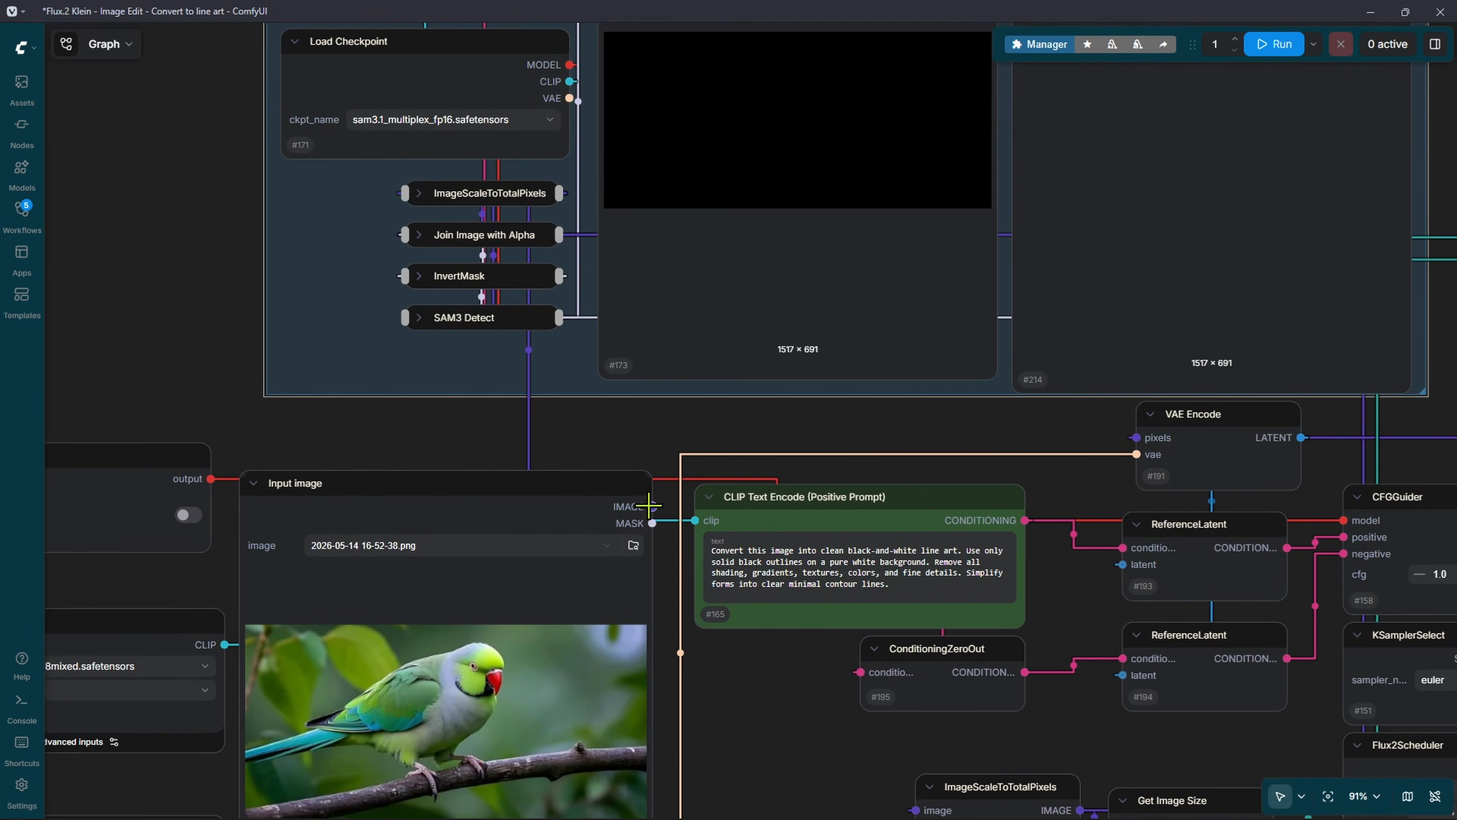
{"action": "left_click_drag", "start_coordinate": [648, 505], "coordinate": [481, 189]}
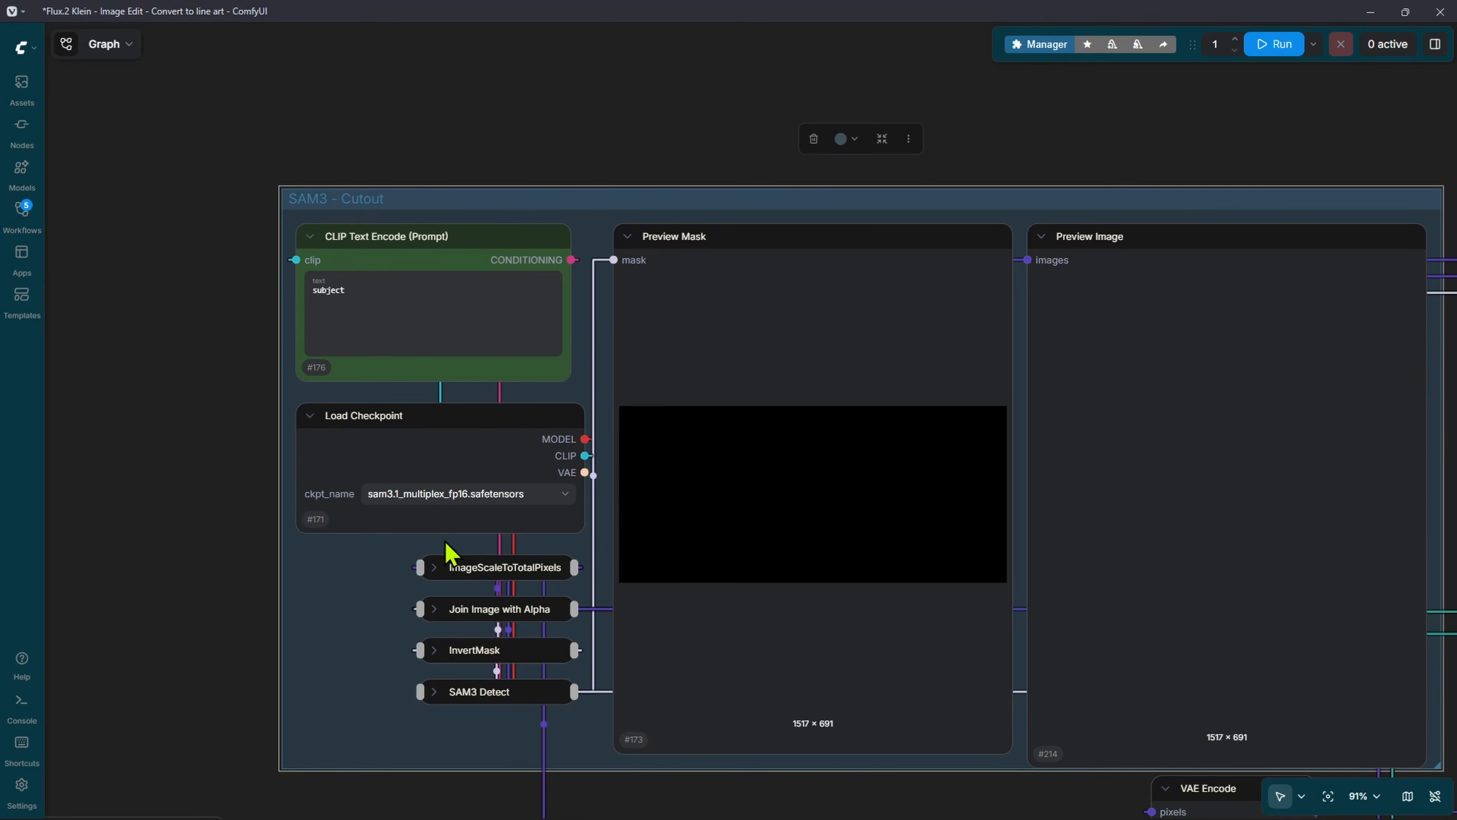
{"action": "scroll", "coordinate": [290, 348], "scroll_direction": "down", "scroll_amount": 2}
{"action": "scroll", "coordinate": [335, 277], "scroll_direction": "up", "scroll_amount": 9}
{"action": "scroll", "coordinate": [247, 352], "scroll_direction": "down", "scroll_amount": 5}
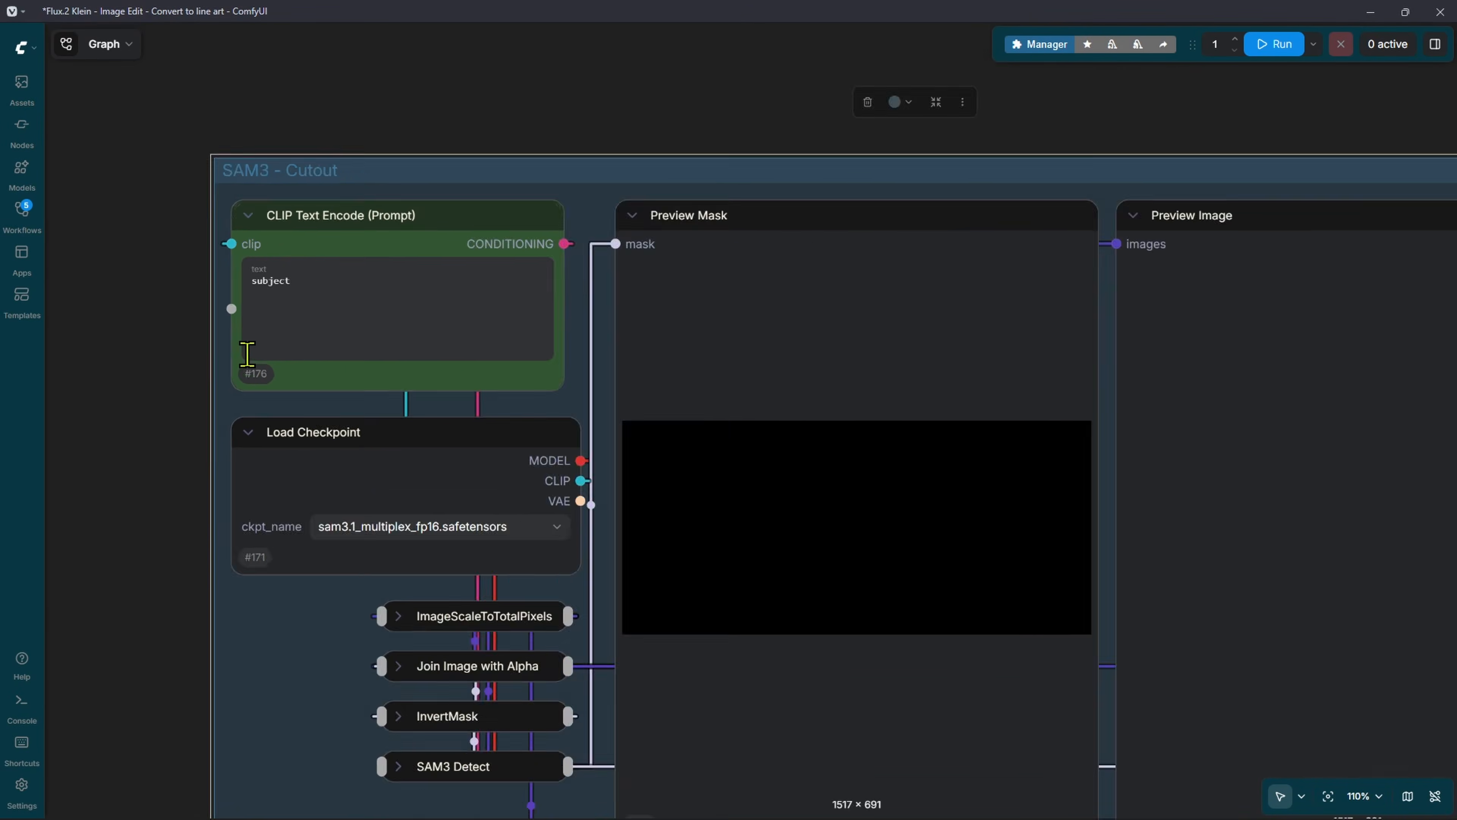
{"action": "scroll", "coordinate": [248, 354], "scroll_direction": "down", "scroll_amount": 2}
{"action": "left_click_drag", "start_coordinate": [339, 738], "coordinate": [408, 319]}
{"action": "left_click_drag", "start_coordinate": [461, 719], "coordinate": [451, 579]}
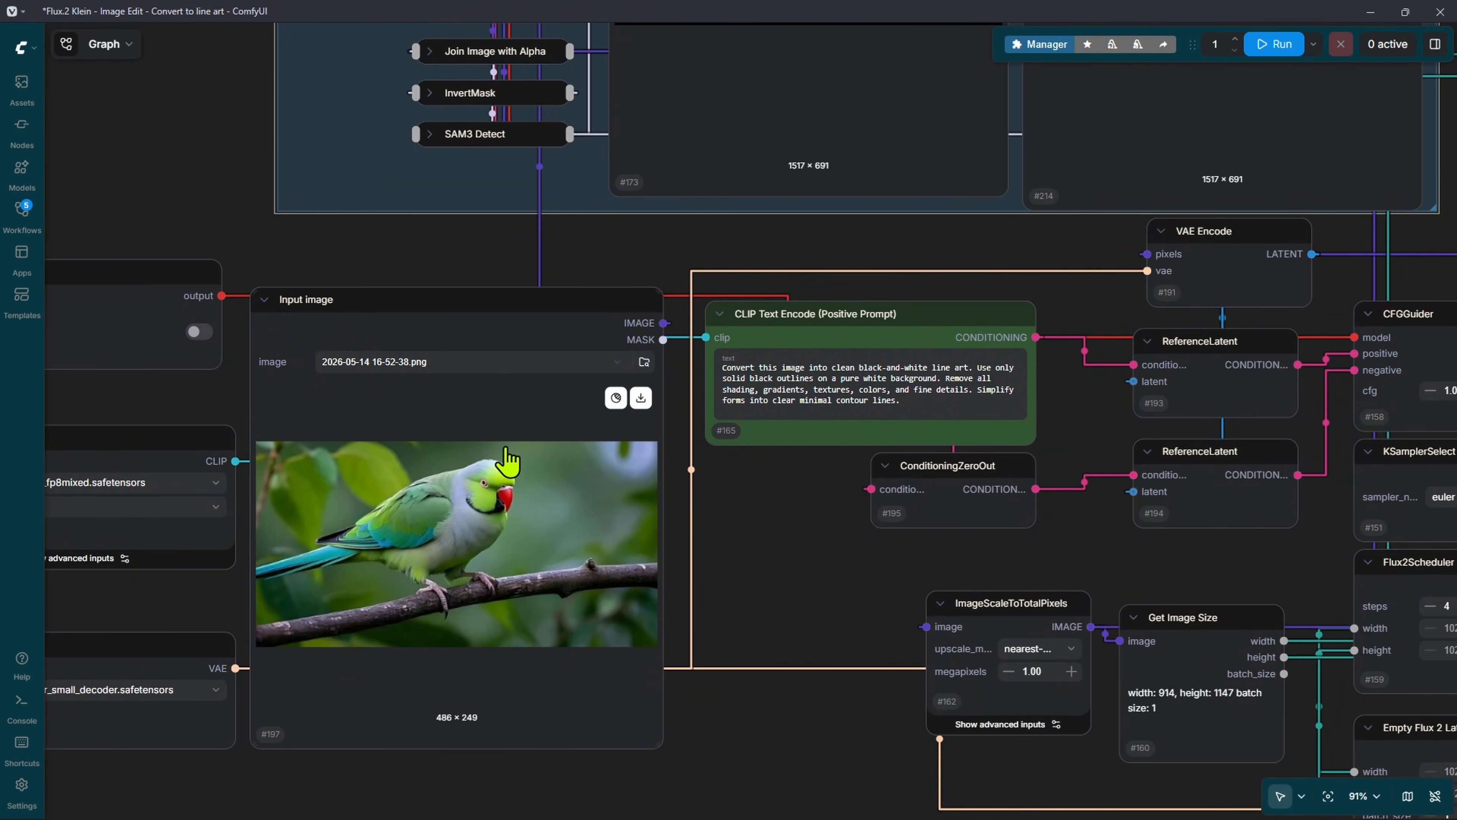
- Run the workflow with the parrot picture and inspect the mask and cutout previews in the SAM3 - Cutout group
{"action": "scroll", "coordinate": [505, 449], "scroll_direction": "down", "scroll_amount": 4}
{"action": "left_click_drag", "start_coordinate": [969, 219], "coordinate": [842, 349]}
{"action": "left_click", "coordinate": [1272, 45]}
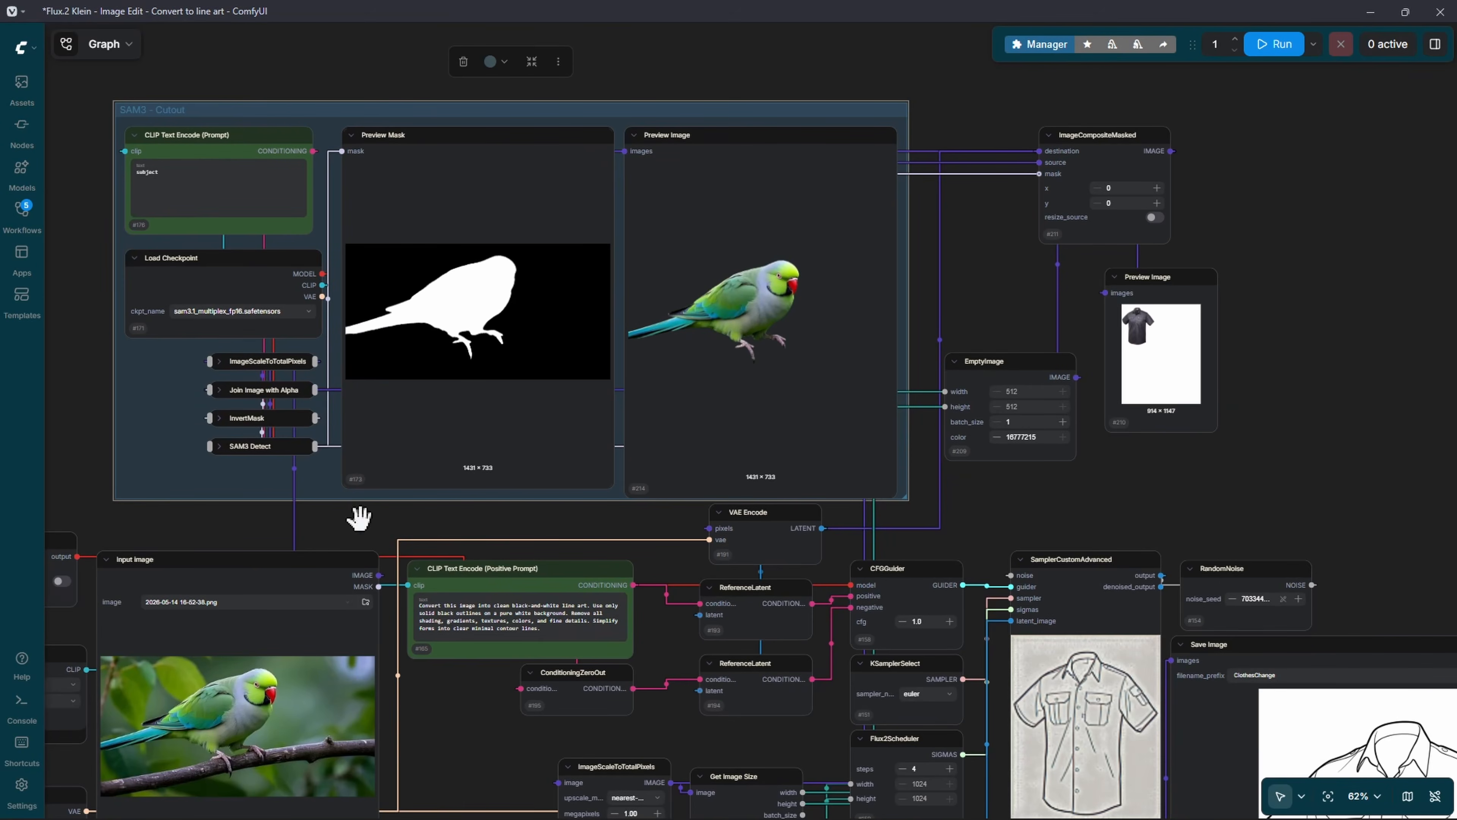
{"action": "scroll", "coordinate": [1223, 277], "scroll_direction": "up", "scroll_amount": 7}
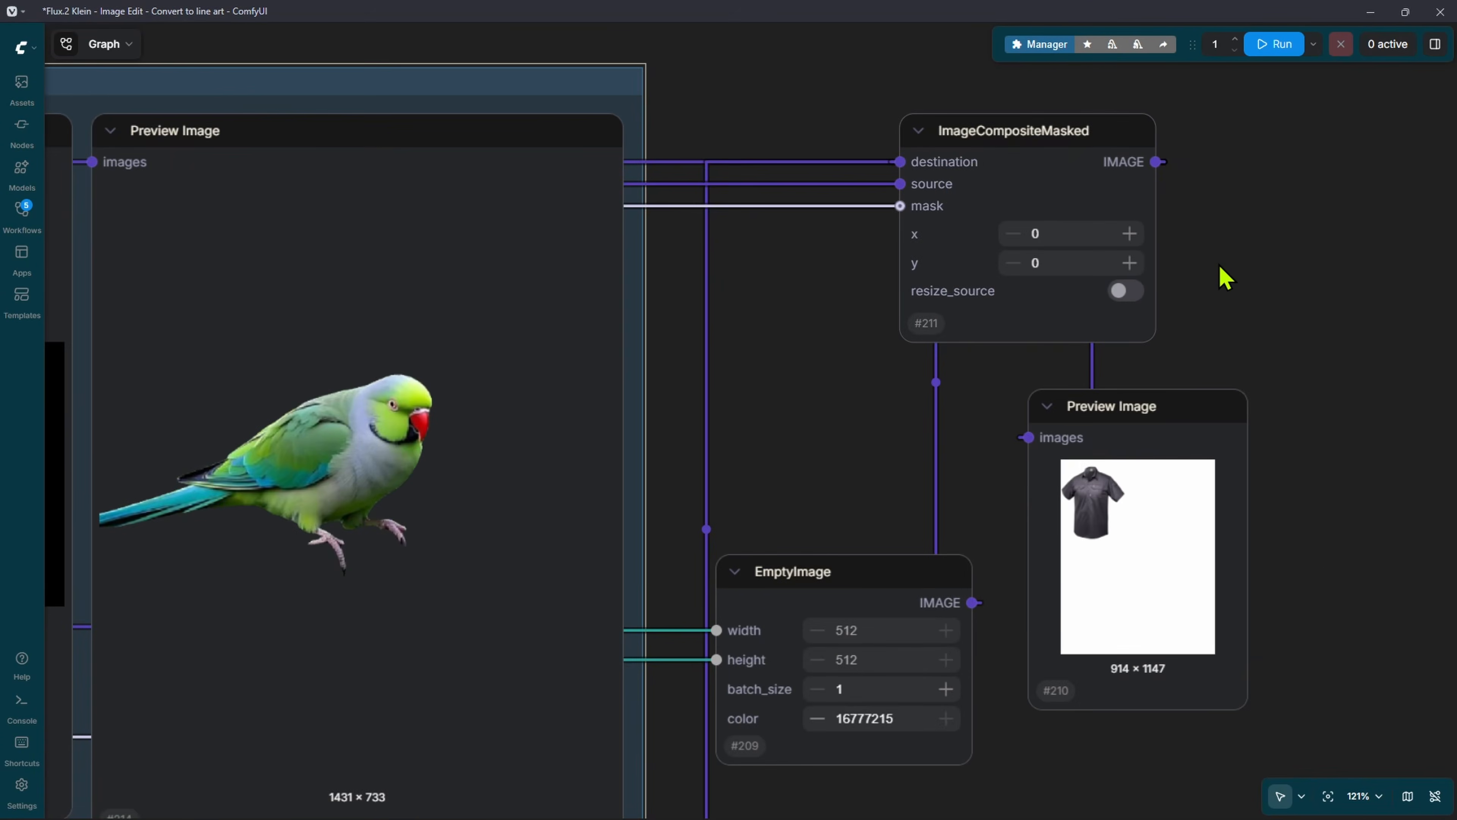
- Place ImageCompositeMasked directly above EmptyImage and enlarge the Preview Image node beside them
{"action": "left_click_drag", "start_coordinate": [1223, 277], "coordinate": [1018, 202]}
{"action": "left_click_drag", "start_coordinate": [810, 60], "coordinate": [616, 255]}
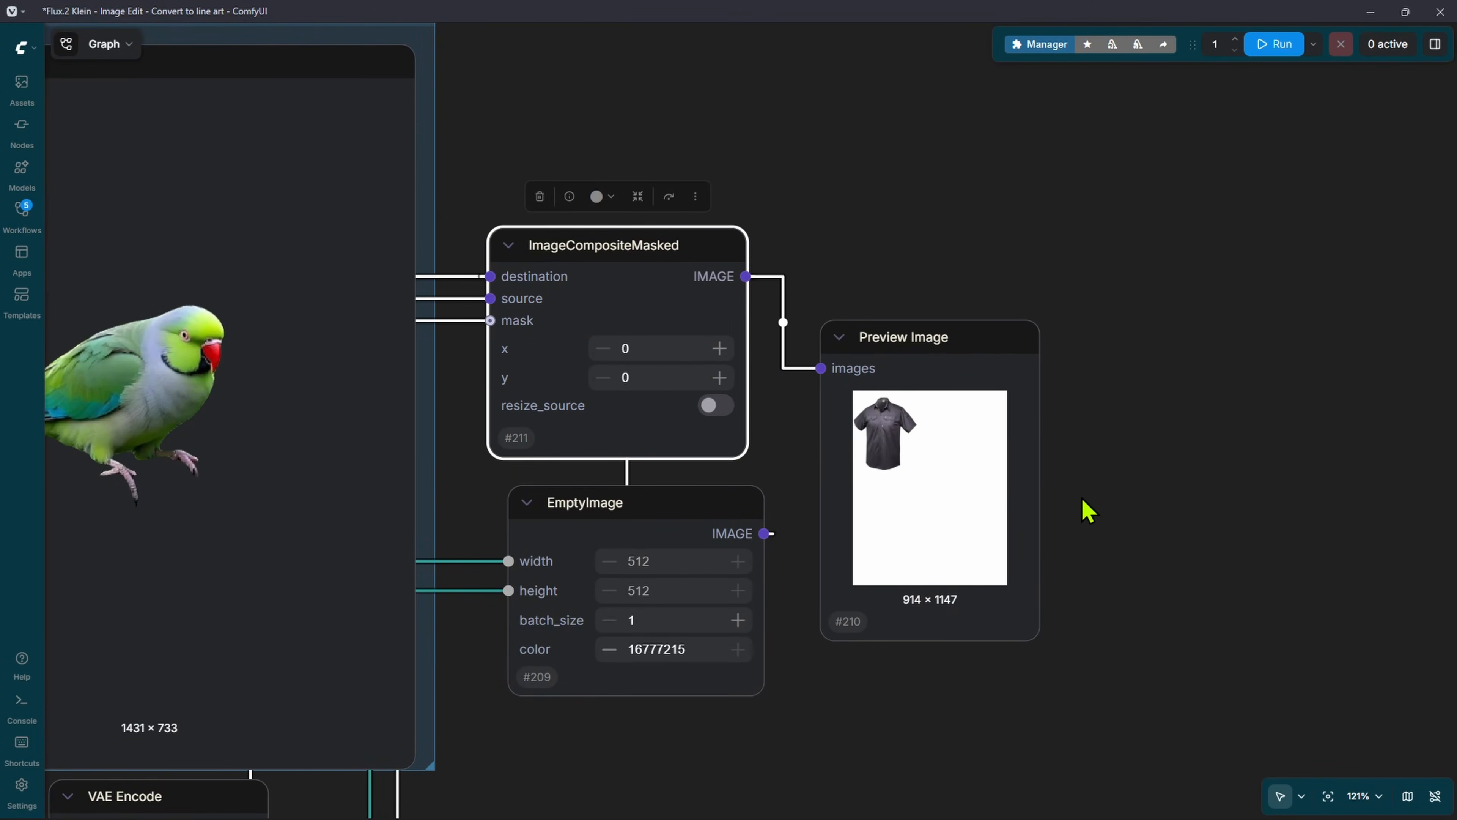
{"action": "left_click_drag", "start_coordinate": [849, 553], "coordinate": [811, 621]}
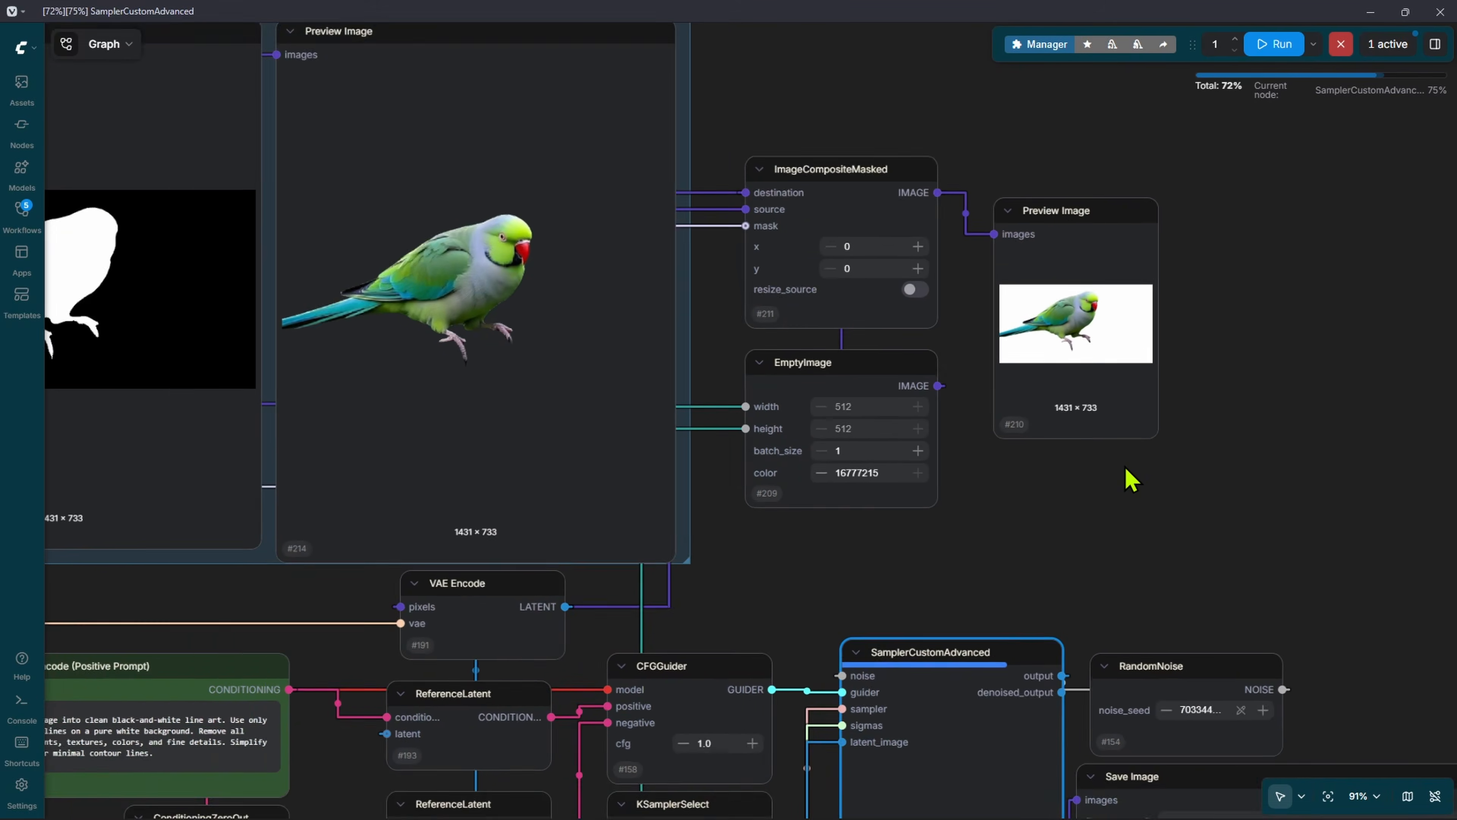
{"action": "scroll", "coordinate": [1174, 450], "scroll_direction": "down", "scroll_amount": 2}
{"action": "left_click_drag", "start_coordinate": [1159, 433], "coordinate": [1283, 534]}
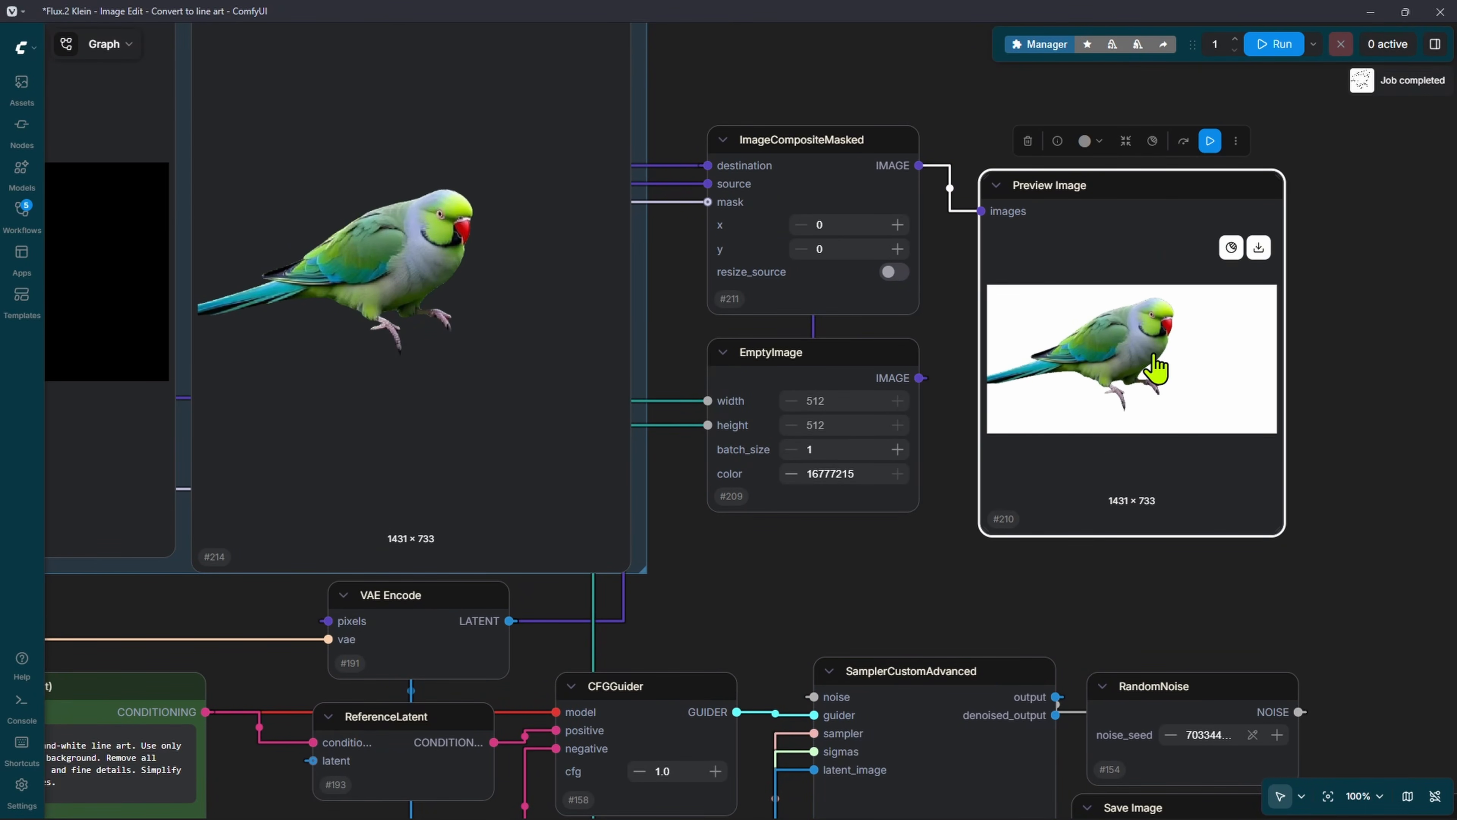
- Nudge the EmptyImage node slightly downward and inspect its width, height and color inputs
{"action": "scroll", "coordinate": [1205, 614], "scroll_direction": "up", "scroll_amount": 1}
{"action": "scroll", "coordinate": [815, 495], "scroll_direction": "up", "scroll_amount": 4}
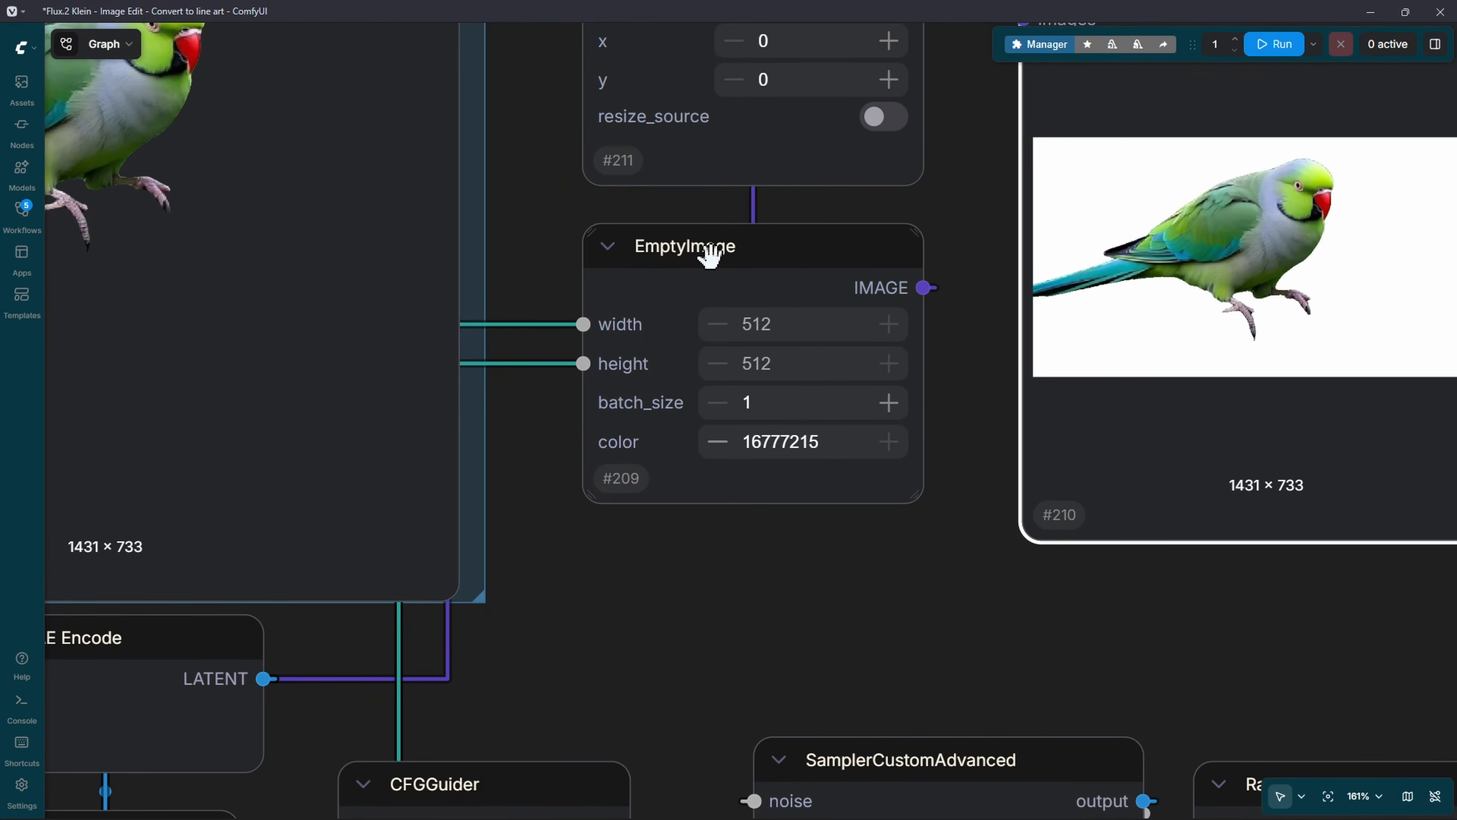
{"action": "left_click_drag", "start_coordinate": [709, 255], "coordinate": [710, 279]}
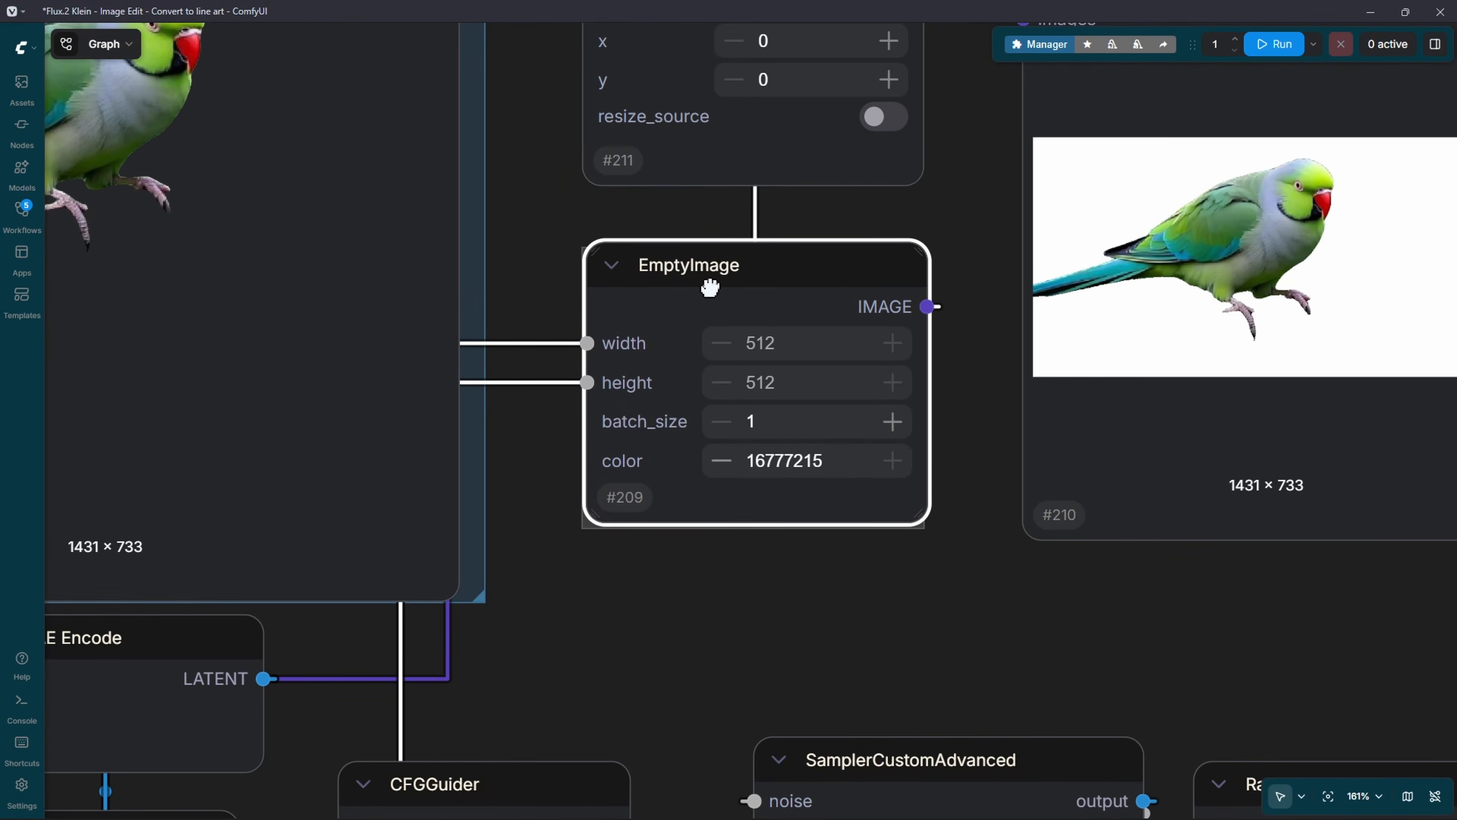
- Set the EmptyImage color to 0 and run the workflow to check the composite's background in Preview Image
{"action": "left_click", "coordinate": [822, 470]}
{"action": "key", "text": "ctrl+c"}
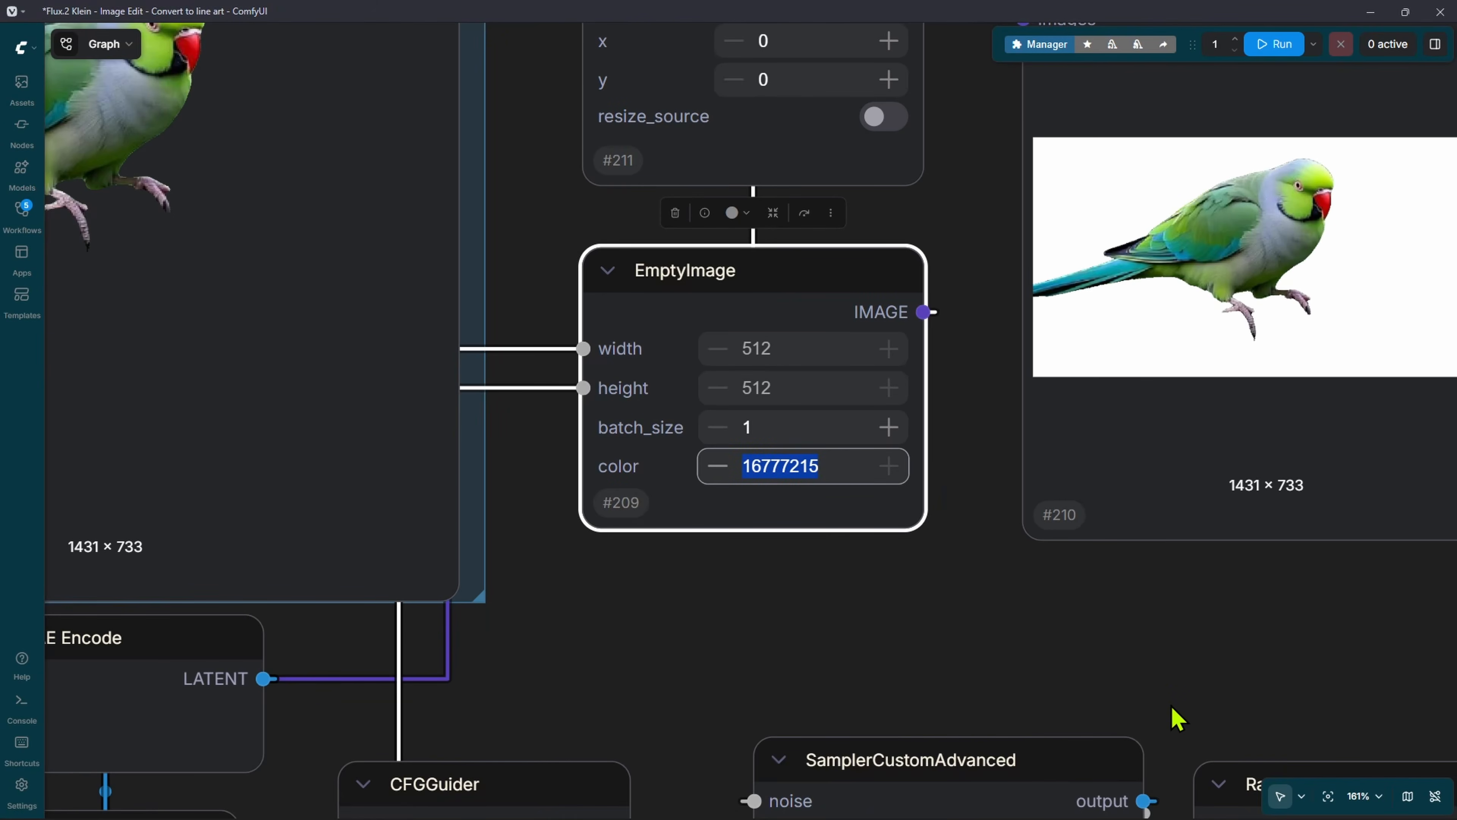
{"action": "type", "text": "0"}
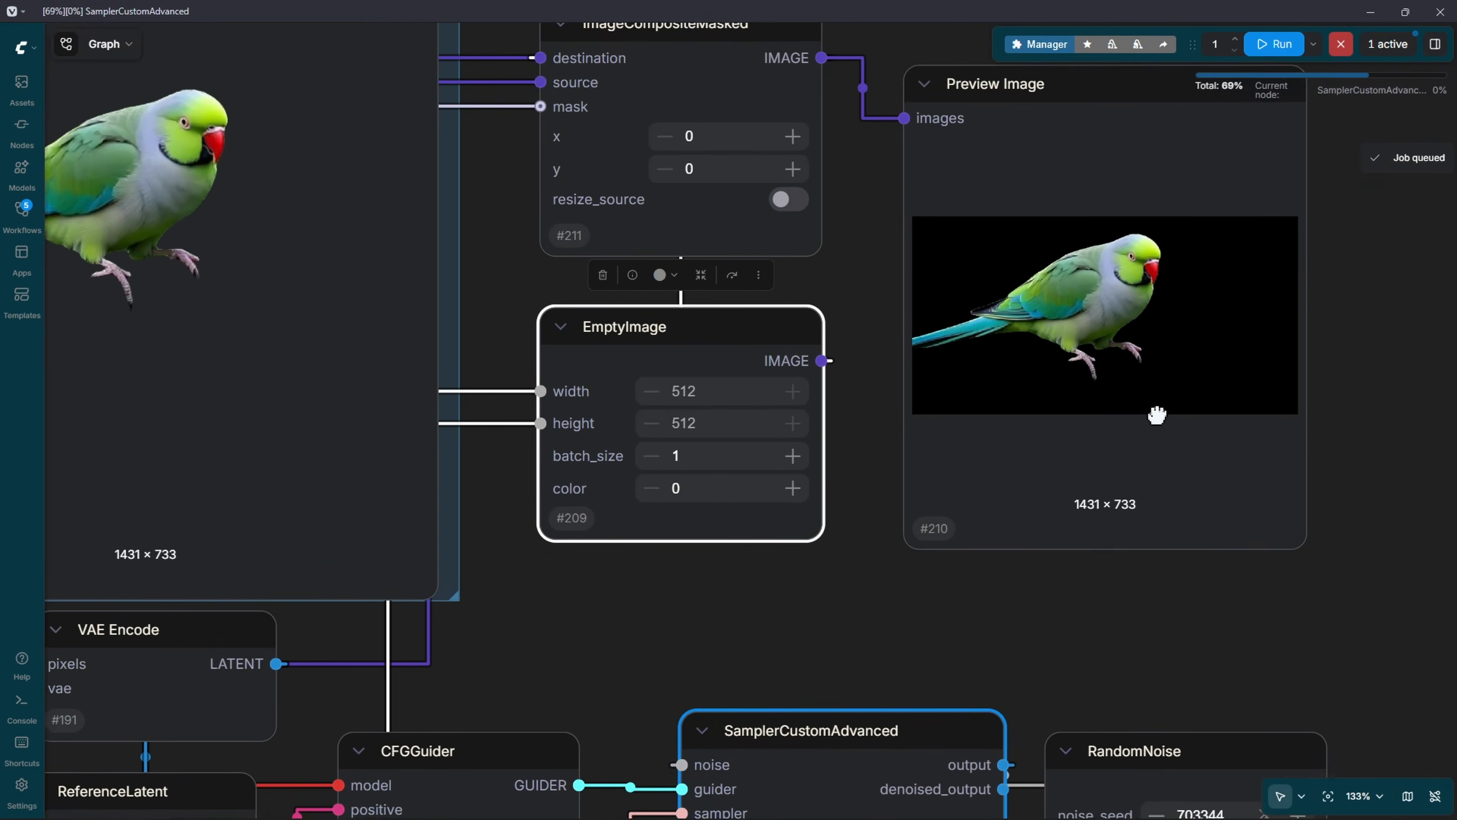
{"action": "left_click_drag", "start_coordinate": [1155, 417], "coordinate": [1138, 419]}
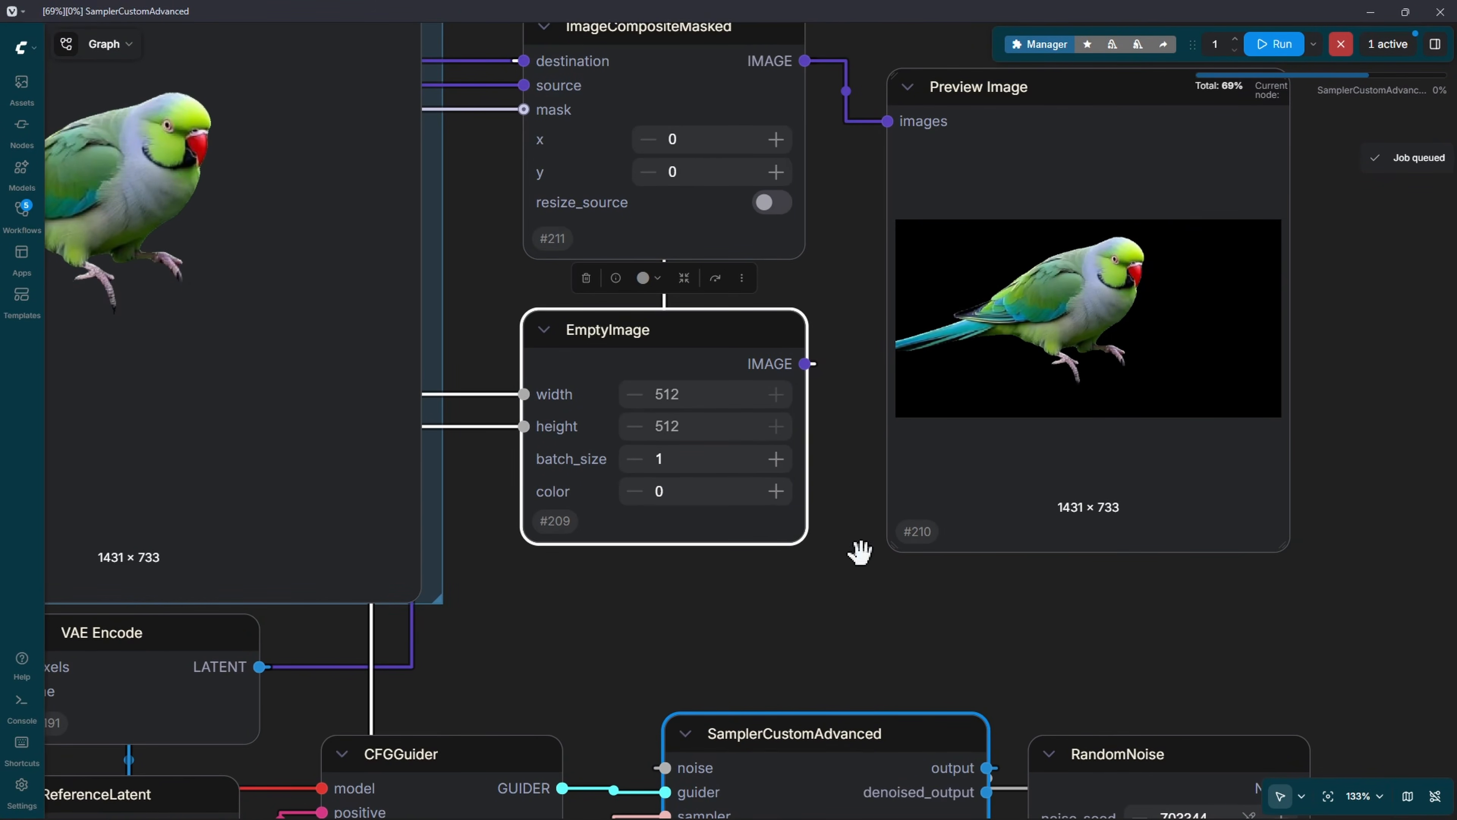
- Set the EmptyImage color to 8388608, run the workflow and inspect the composite in Preview Image
{"action": "left_click", "coordinate": [674, 498]}
{"action": "key", "text": "ctrl+v"}
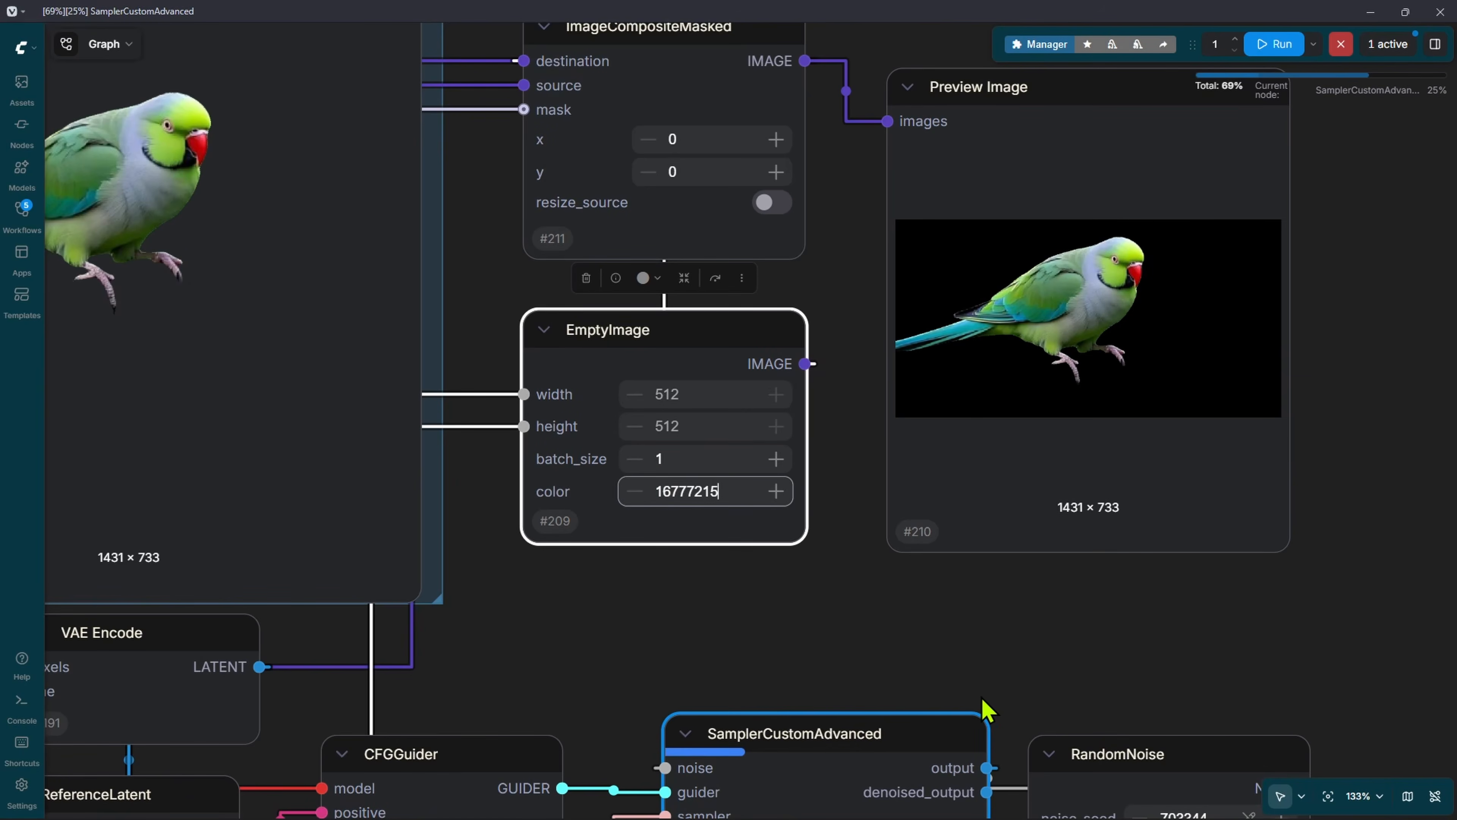
{"action": "left_click", "coordinate": [1271, 44]}
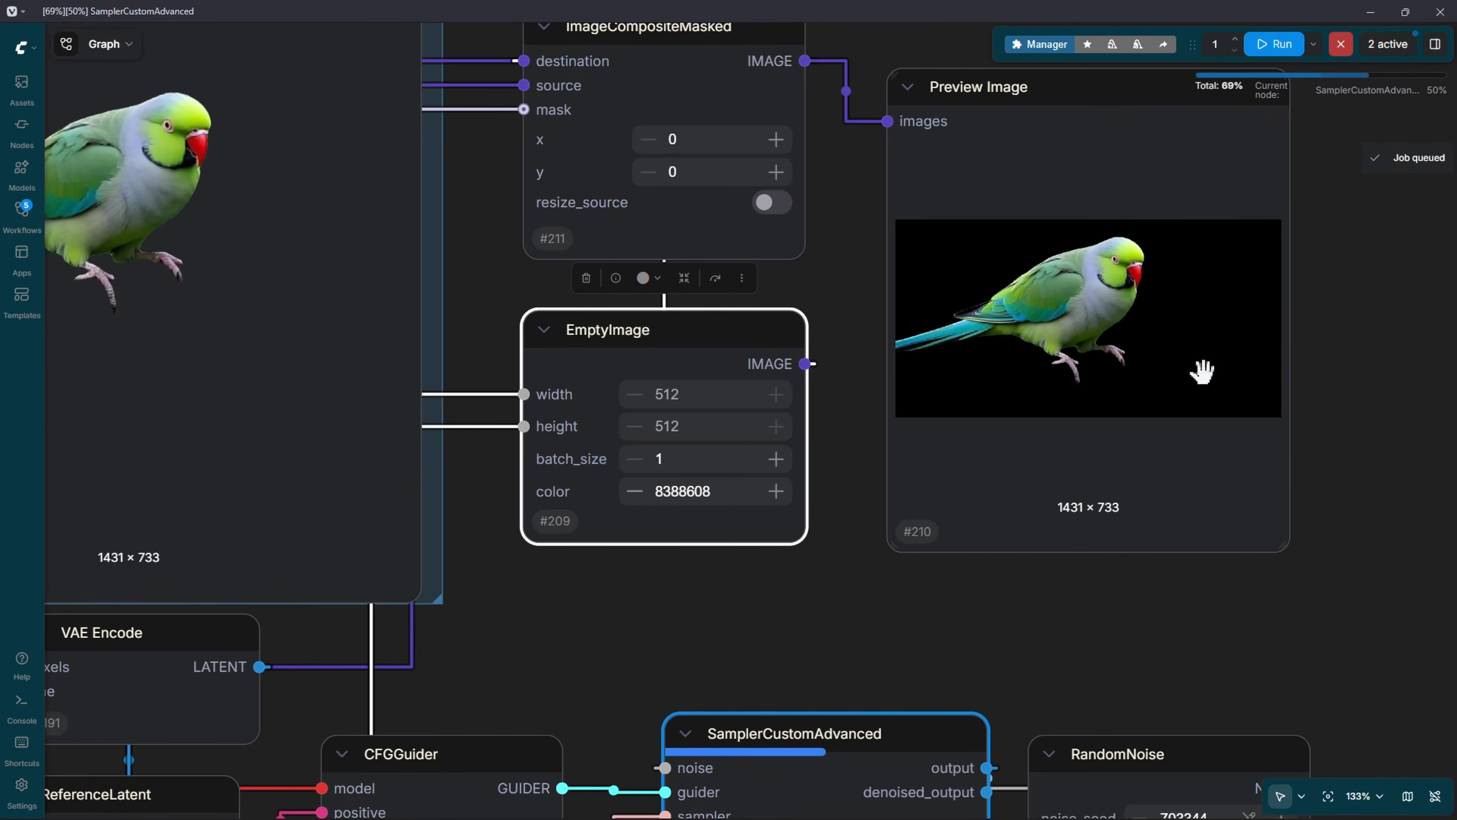
{"action": "scroll", "coordinate": [1126, 641], "scroll_direction": "down", "scroll_amount": 5}
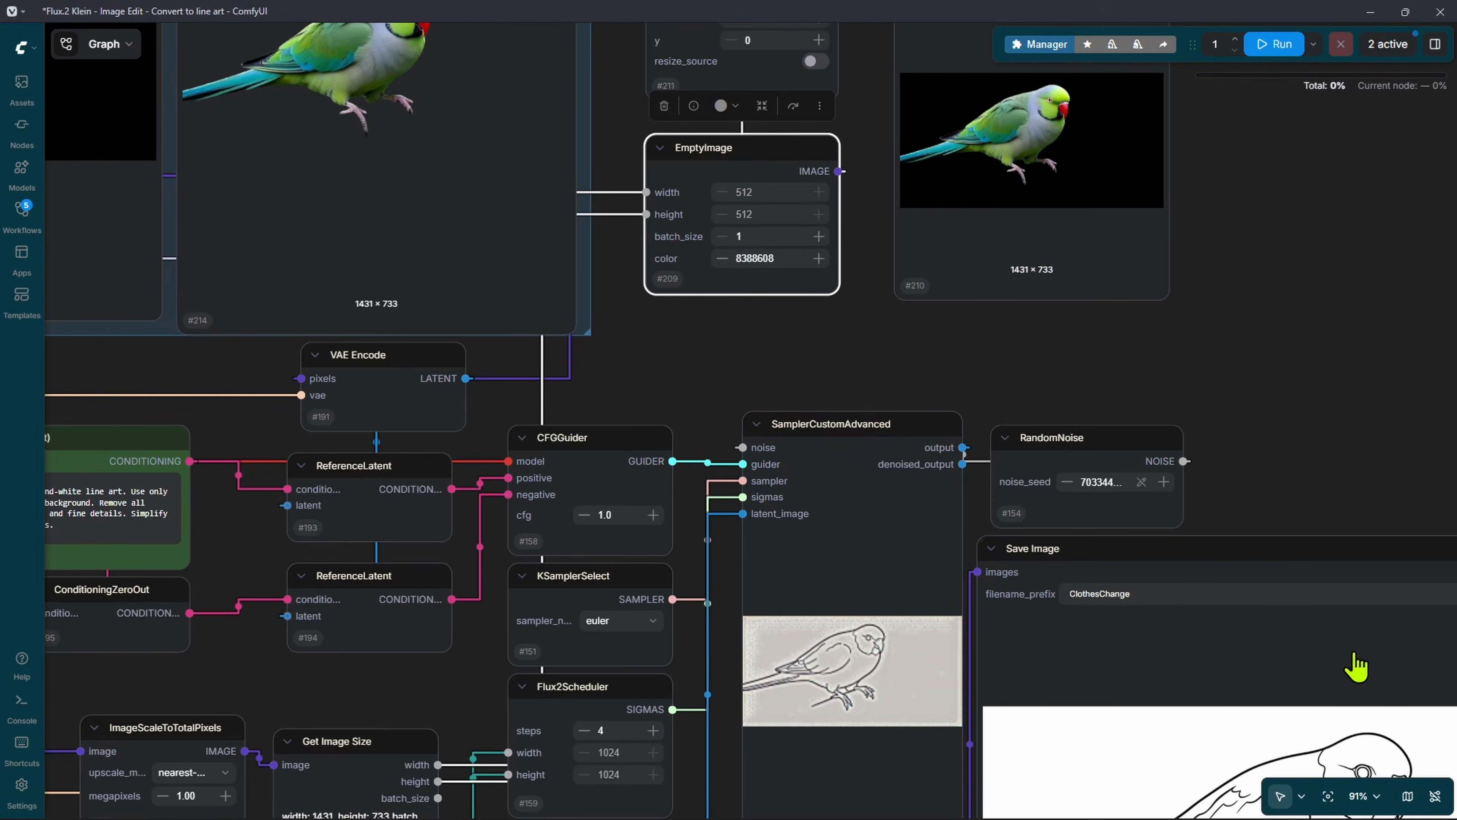
{"action": "scroll", "coordinate": [1201, 548], "scroll_direction": "up", "scroll_amount": 1}
{"action": "left_click_drag", "start_coordinate": [1170, 292], "coordinate": [1218, 696]}
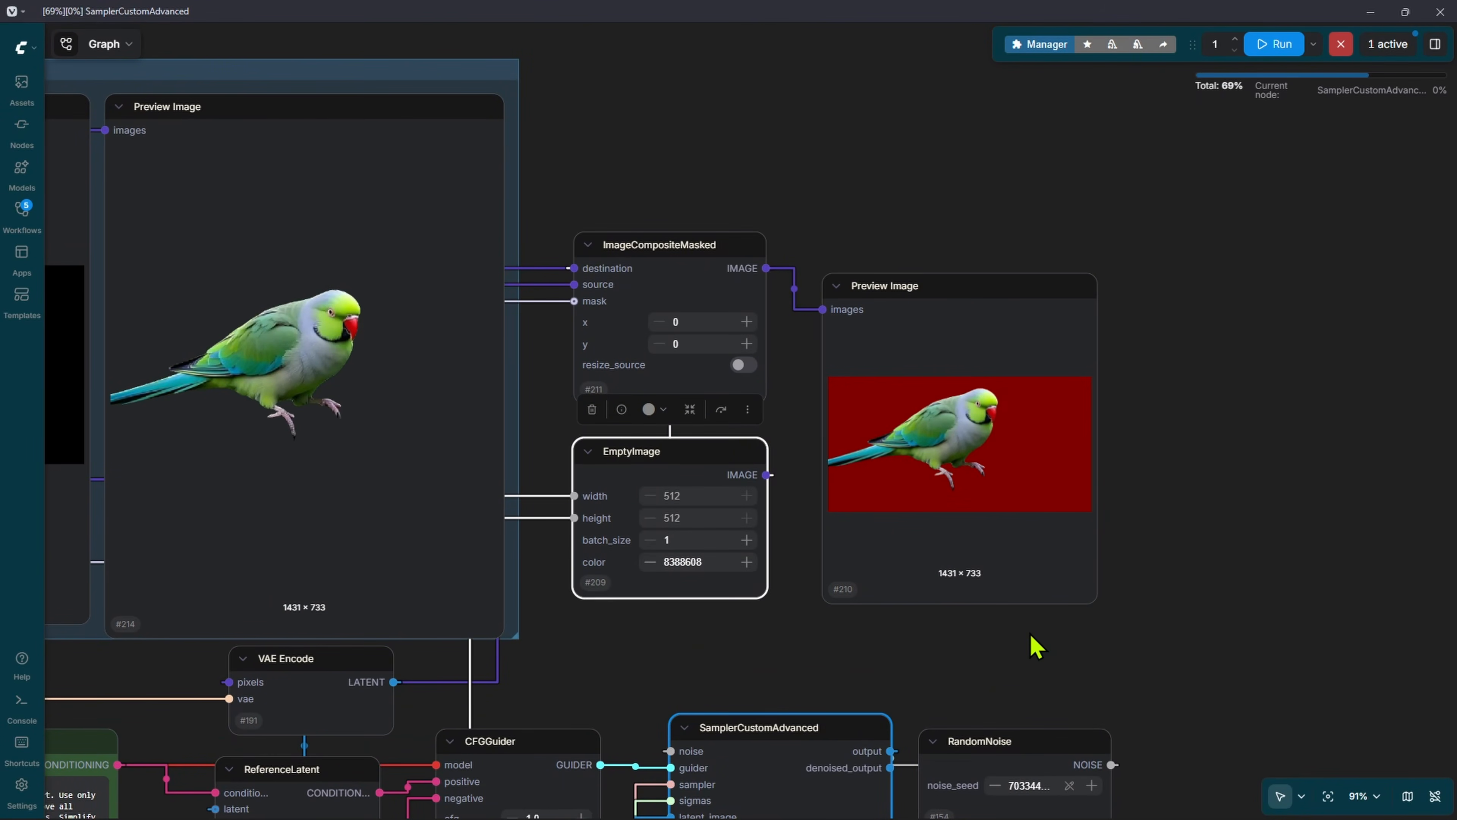
{"action": "left_click_drag", "start_coordinate": [694, 654], "coordinate": [728, 627]}
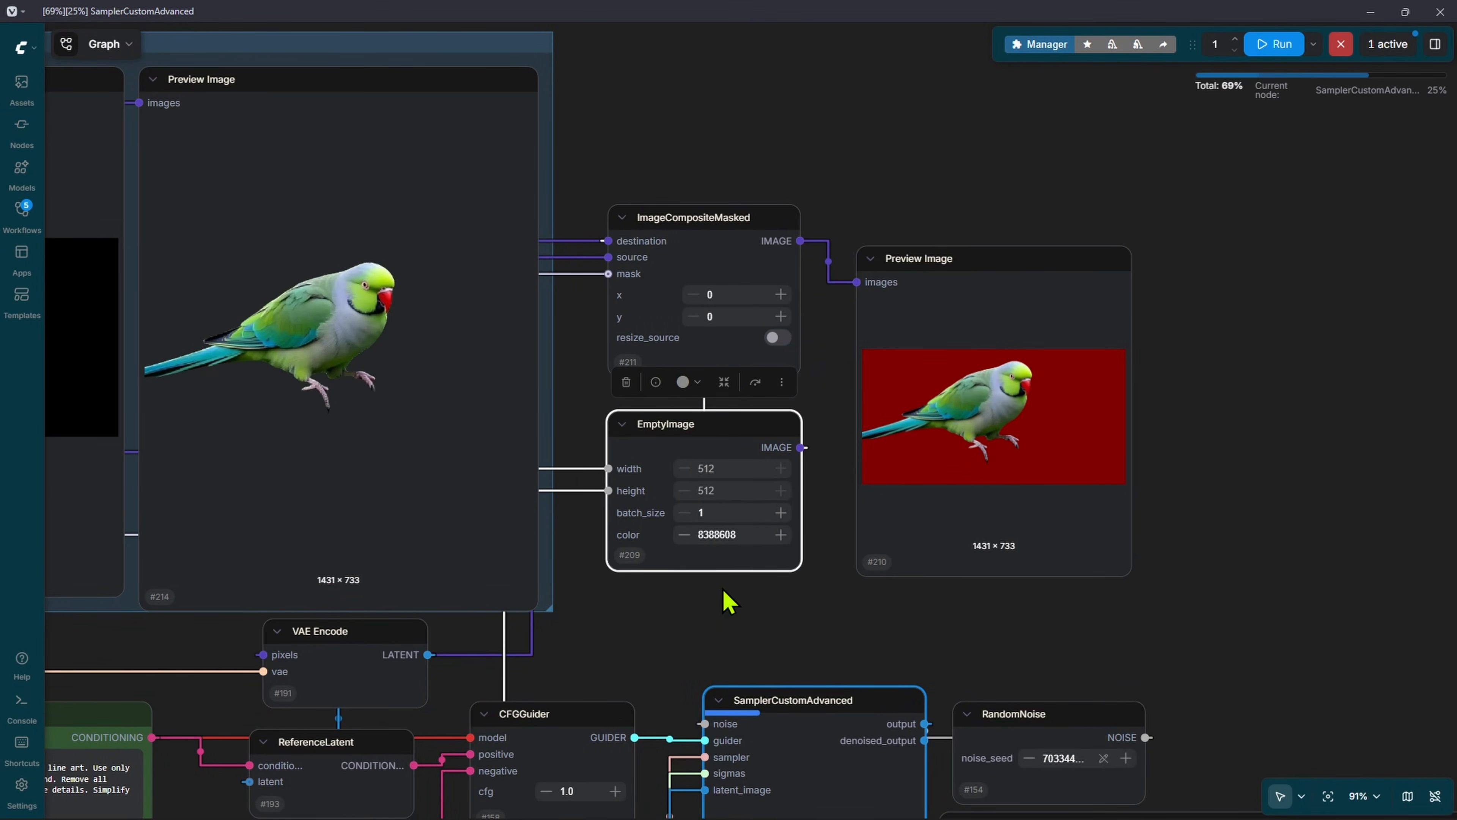
- Restore the EmptyImage color to 16777215, rerun the workflow and compare the composite with the line-art output
{"action": "scroll", "coordinate": [879, 535], "scroll_direction": "up", "scroll_amount": 1}
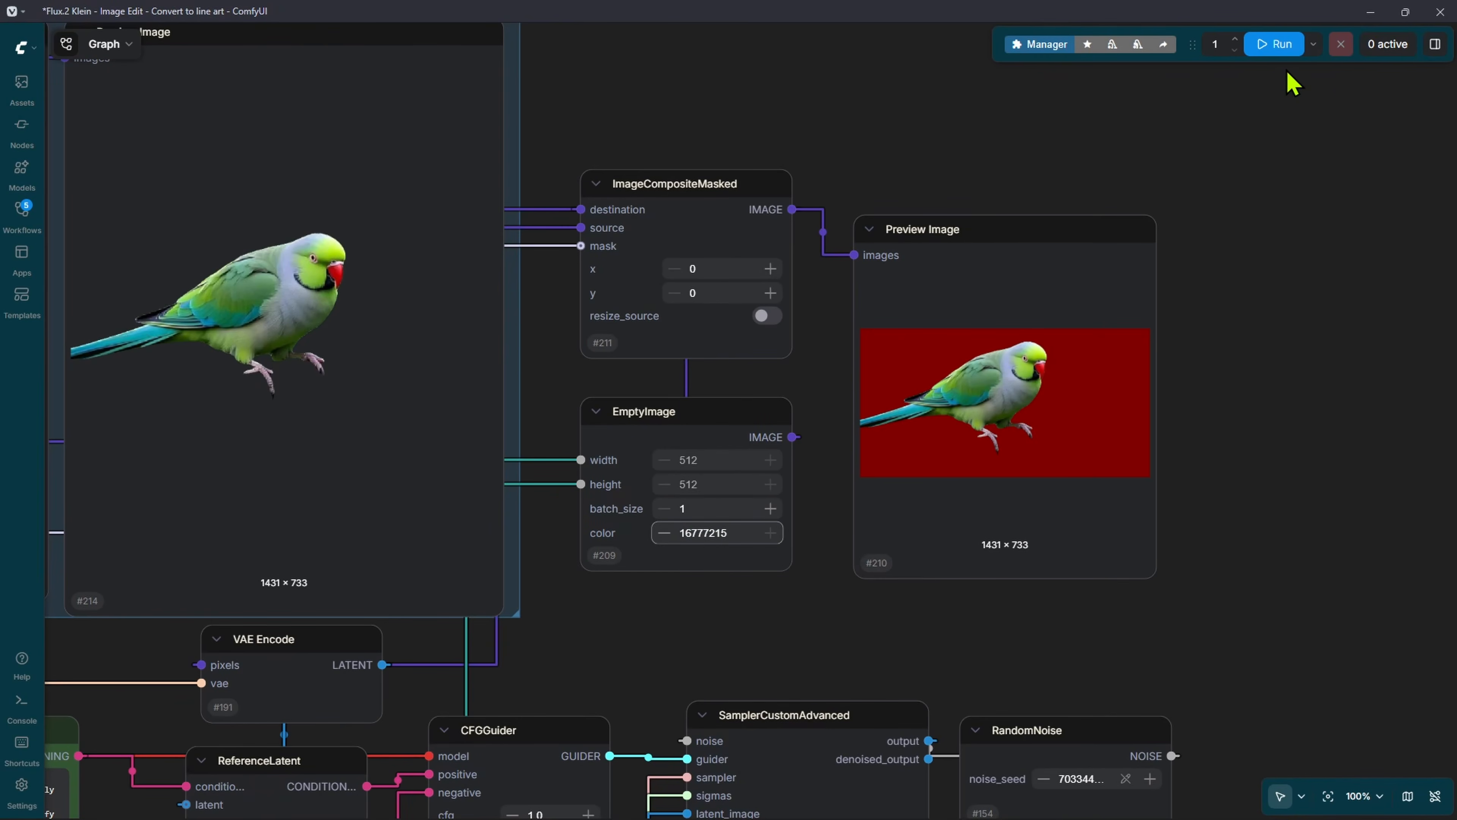
{"action": "left_click", "coordinate": [1274, 44]}
{"action": "scroll", "coordinate": [1187, 497], "scroll_direction": "down", "scroll_amount": 4}
{"action": "left_click_drag", "start_coordinate": [1199, 696], "coordinate": [1091, 473]}
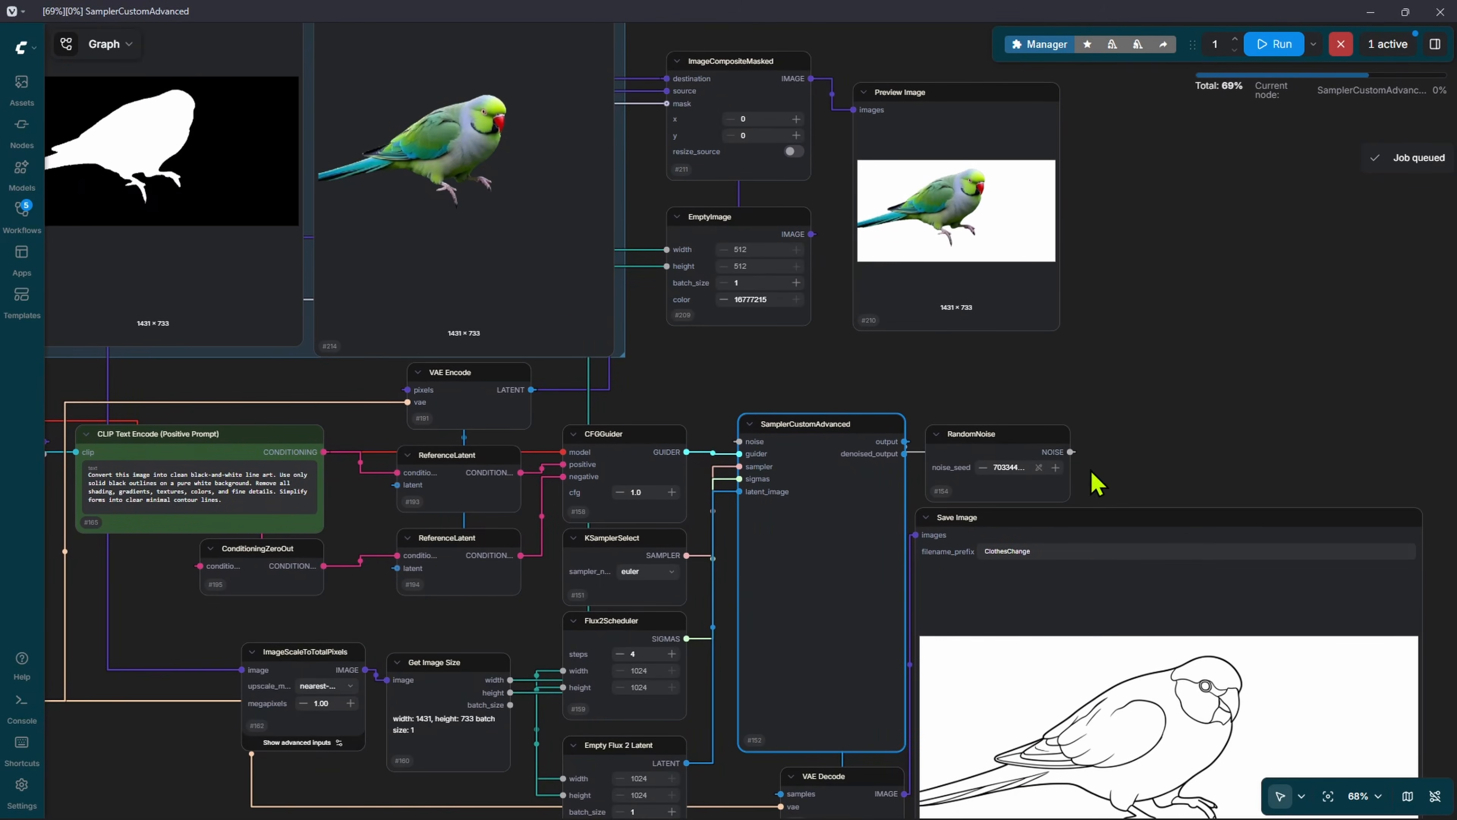
{"action": "left_click_drag", "start_coordinate": [988, 622], "coordinate": [847, 345]}
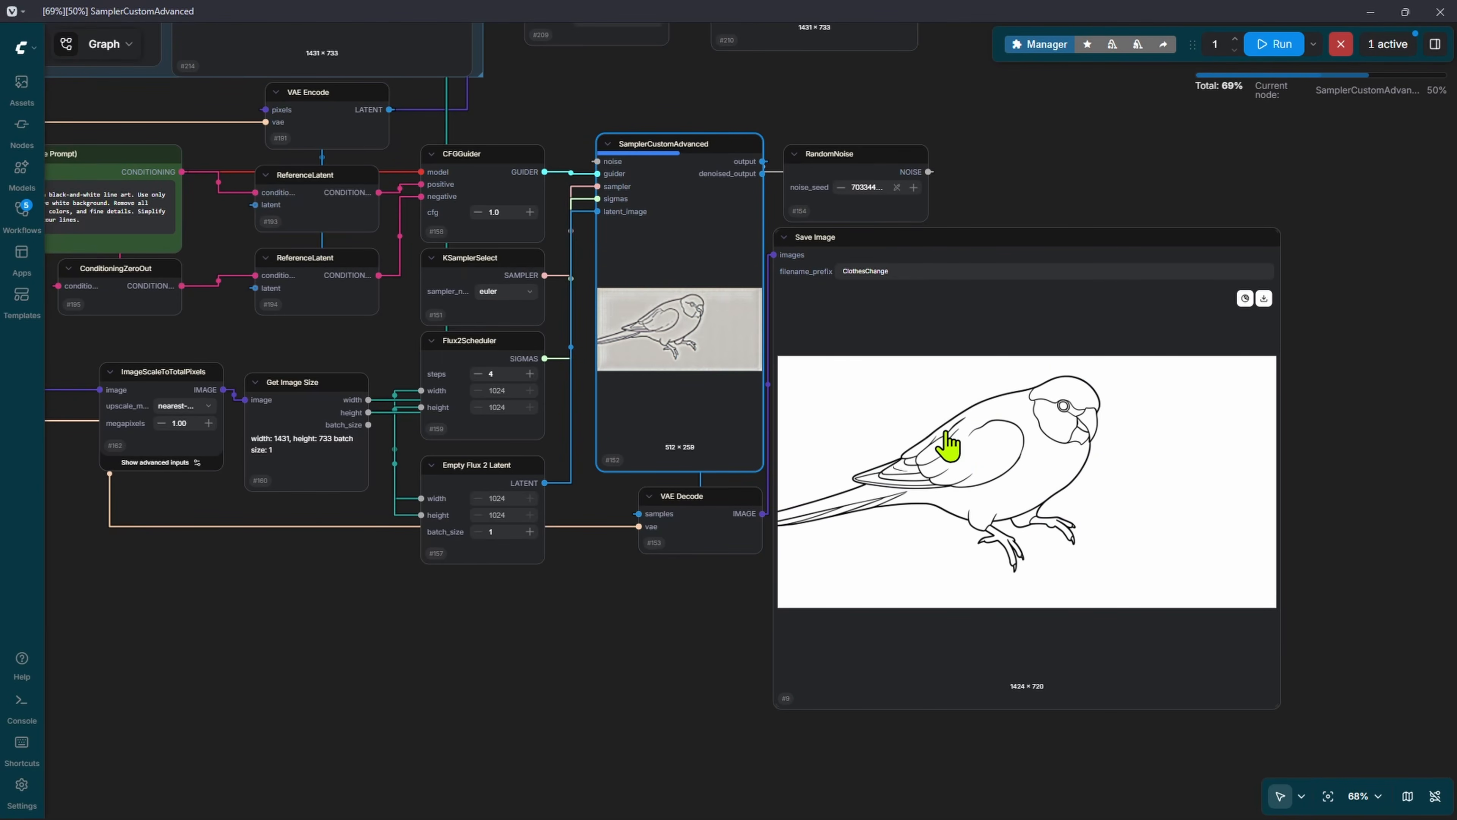
{"action": "scroll", "coordinate": [942, 454], "scroll_direction": "down", "scroll_amount": 8}
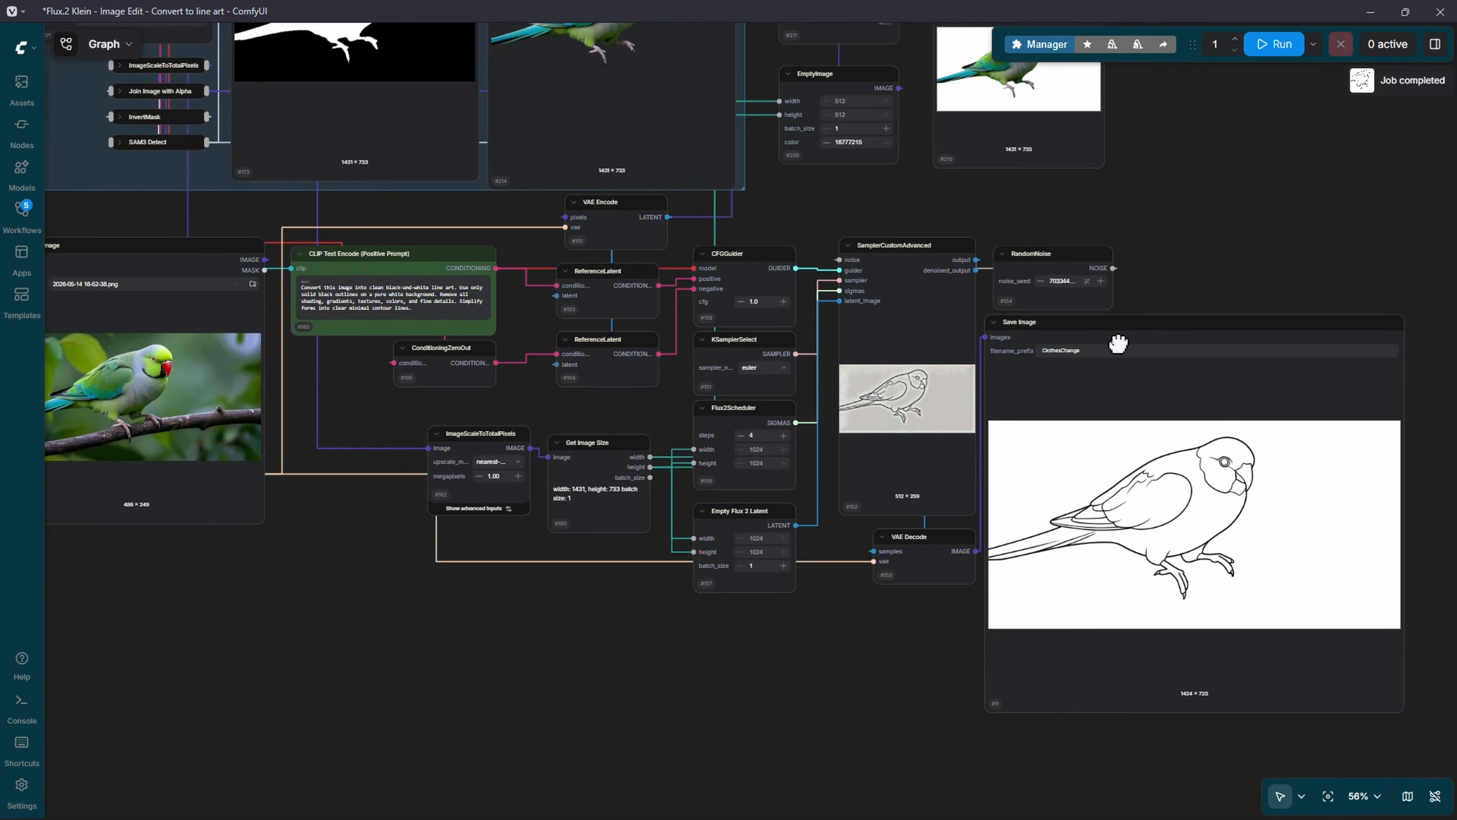
{"action": "left_click_drag", "start_coordinate": [912, 82], "coordinate": [1105, 349]}
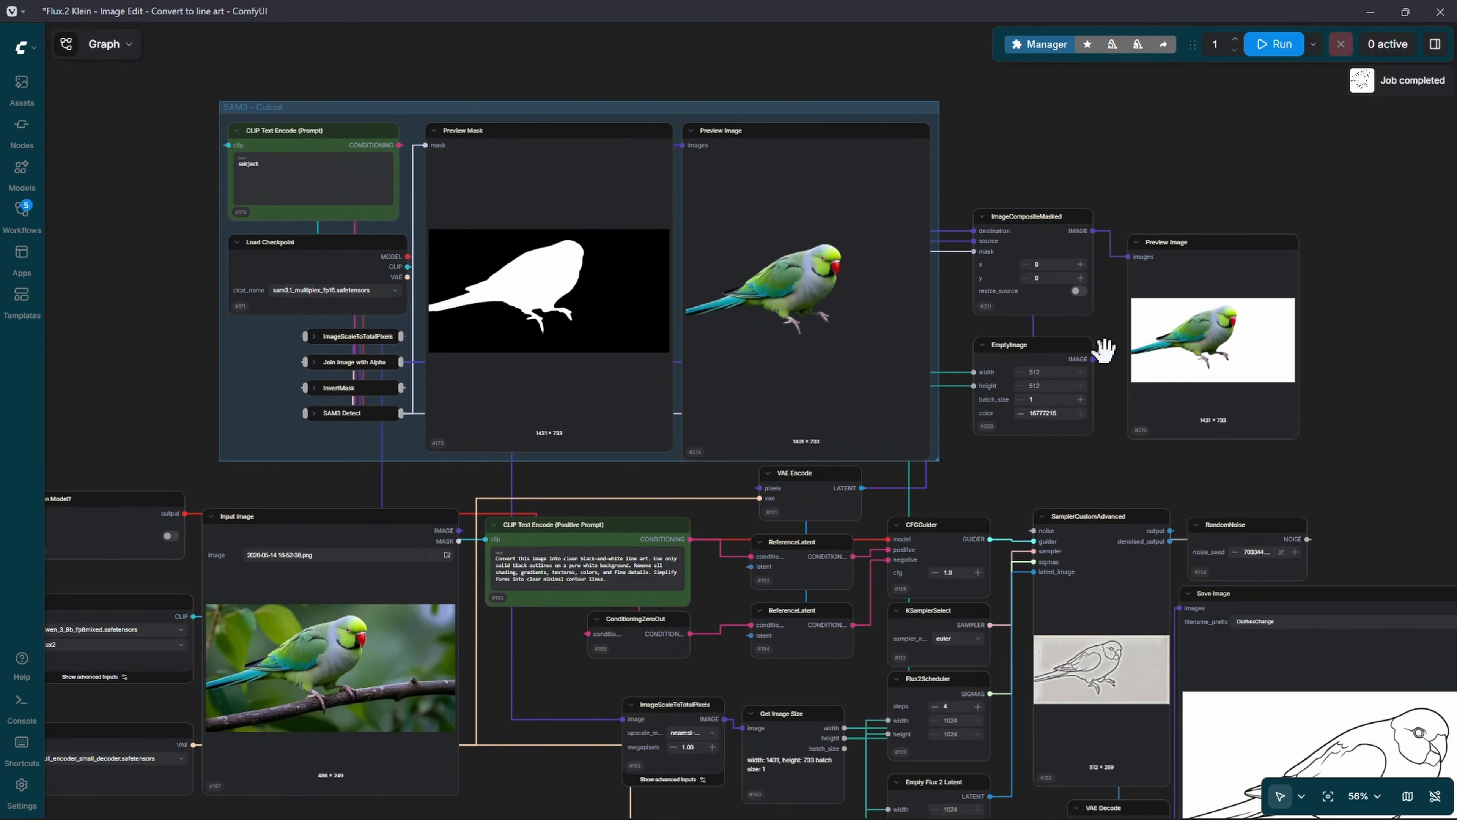
{"action": "left_click_drag", "start_coordinate": [911, 331], "coordinate": [761, 221]}
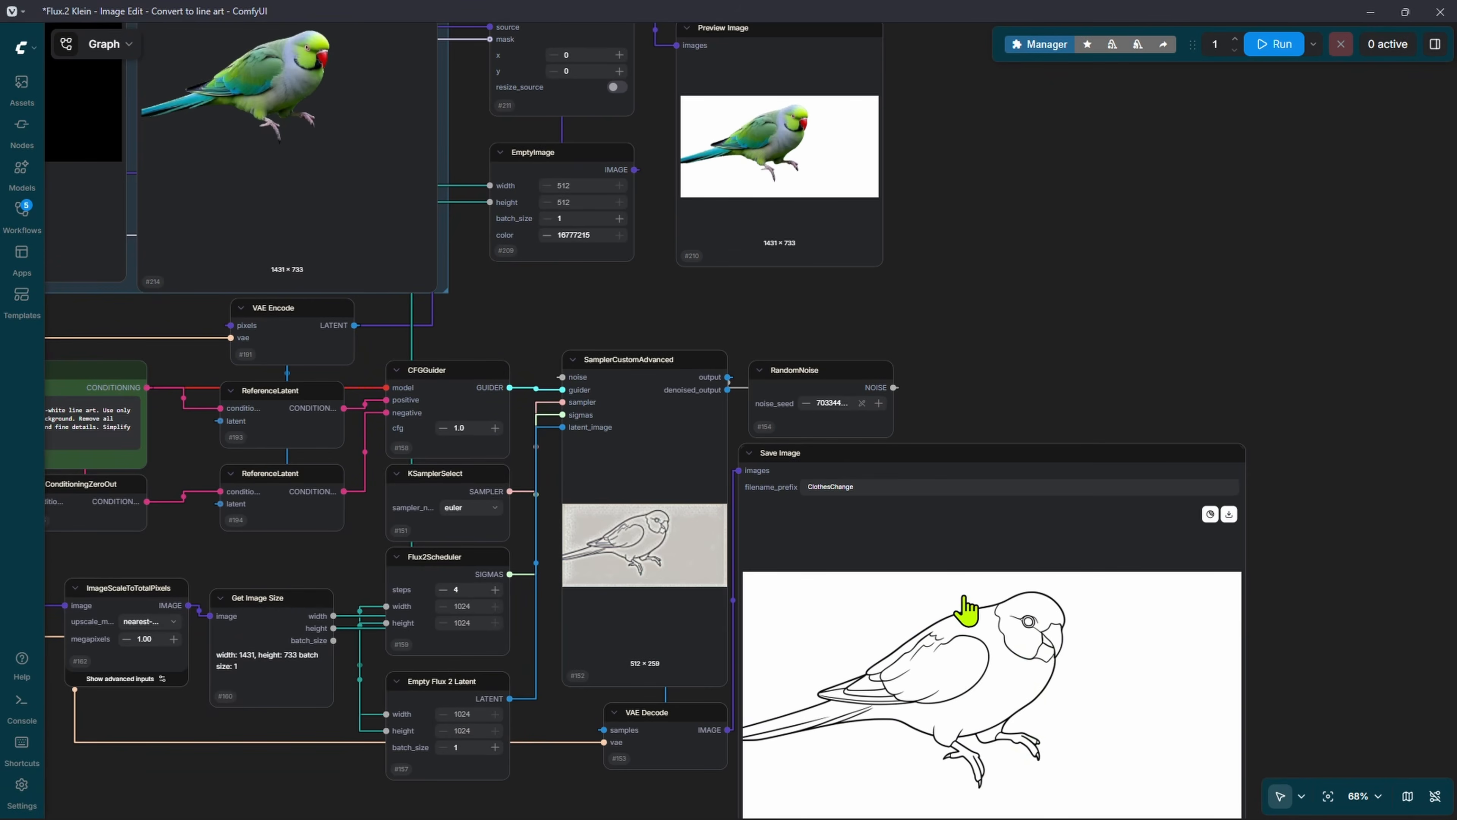
- Review the RandomNoise seed's update options and the sampler choices in KSamplerSelect
{"action": "left_click", "coordinate": [872, 490]}
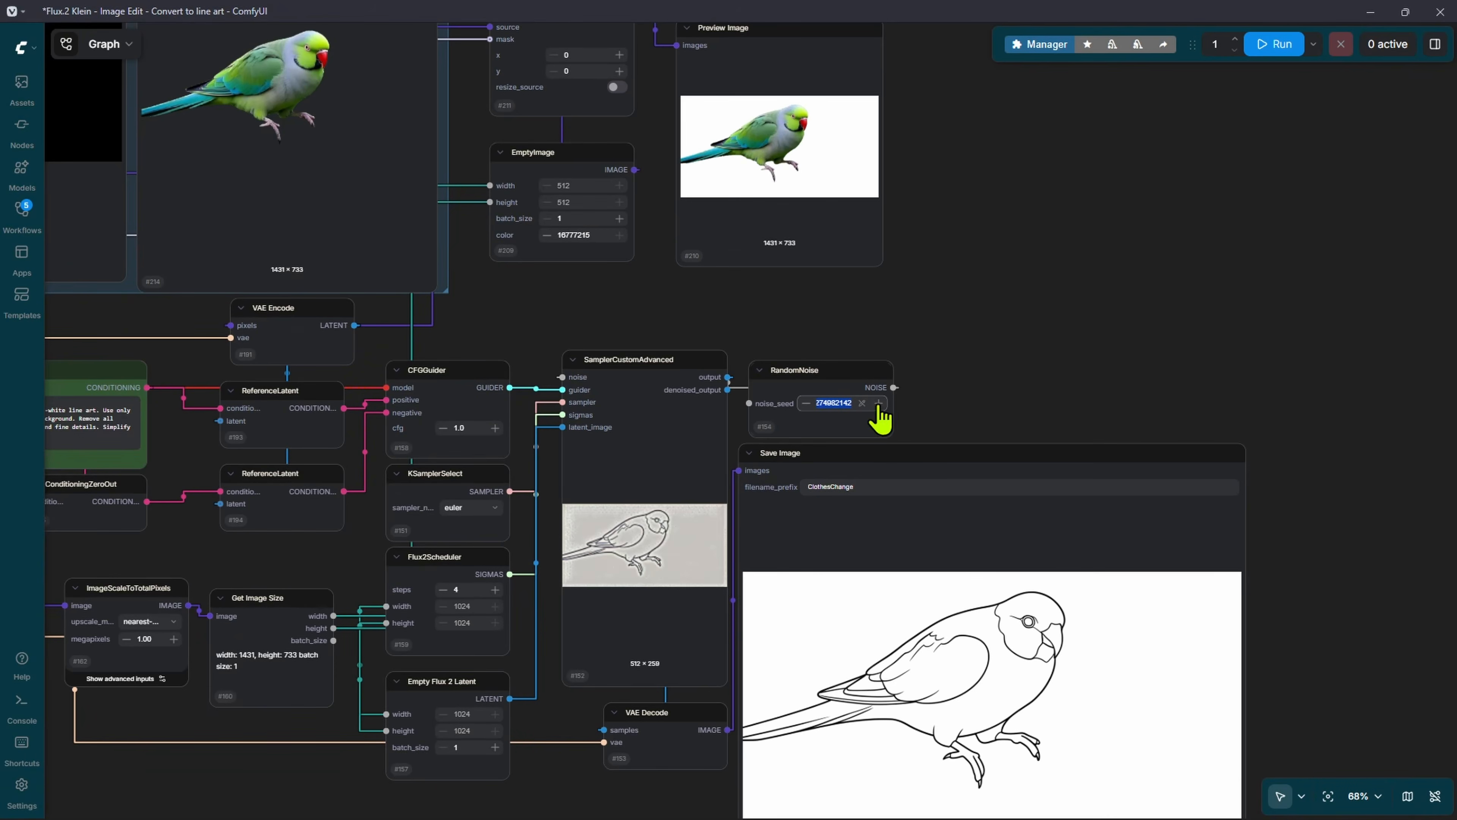
{"action": "left_click", "coordinate": [863, 403]}
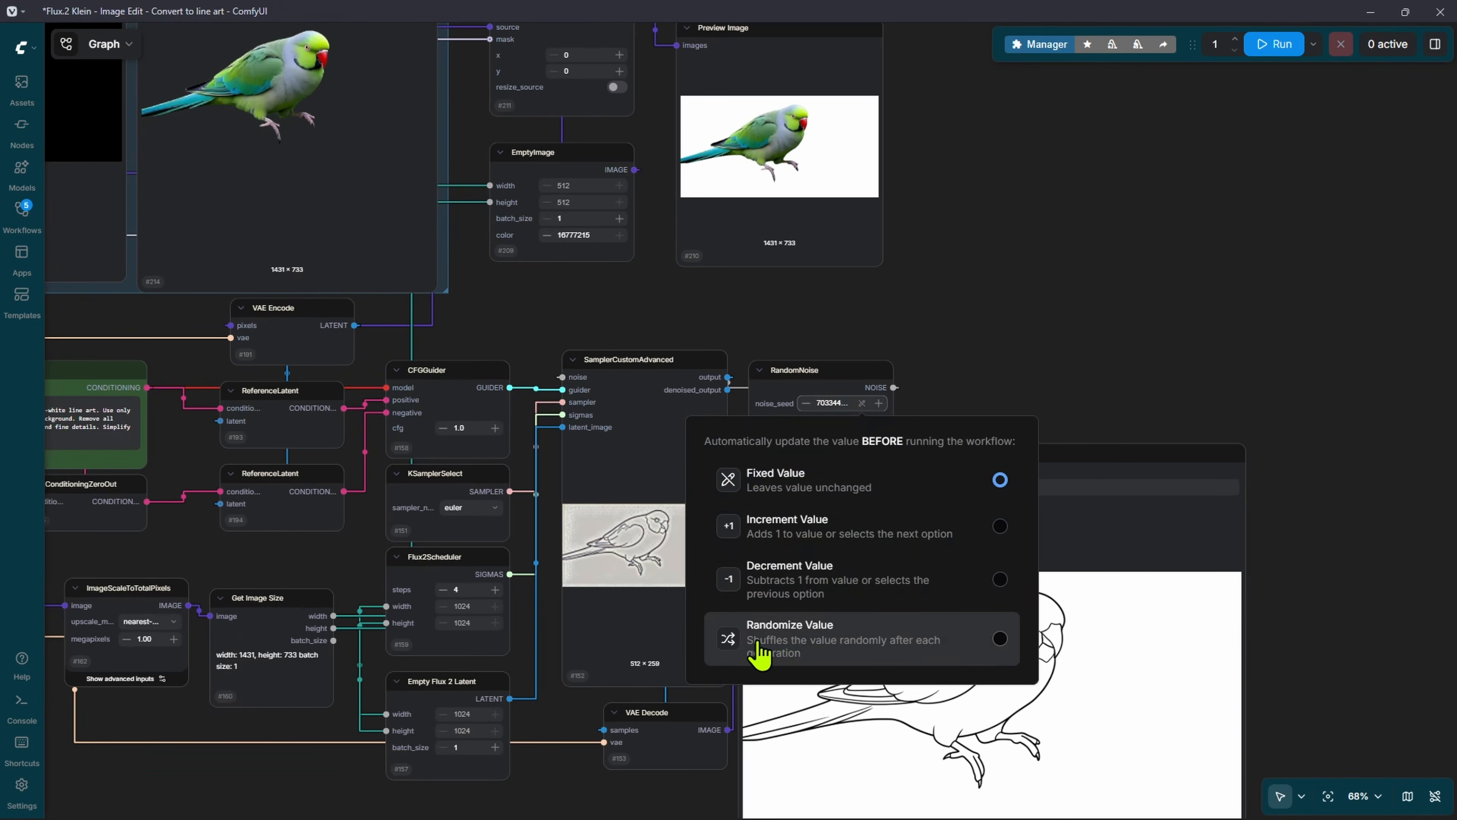
{"action": "left_click", "coordinate": [815, 310]}
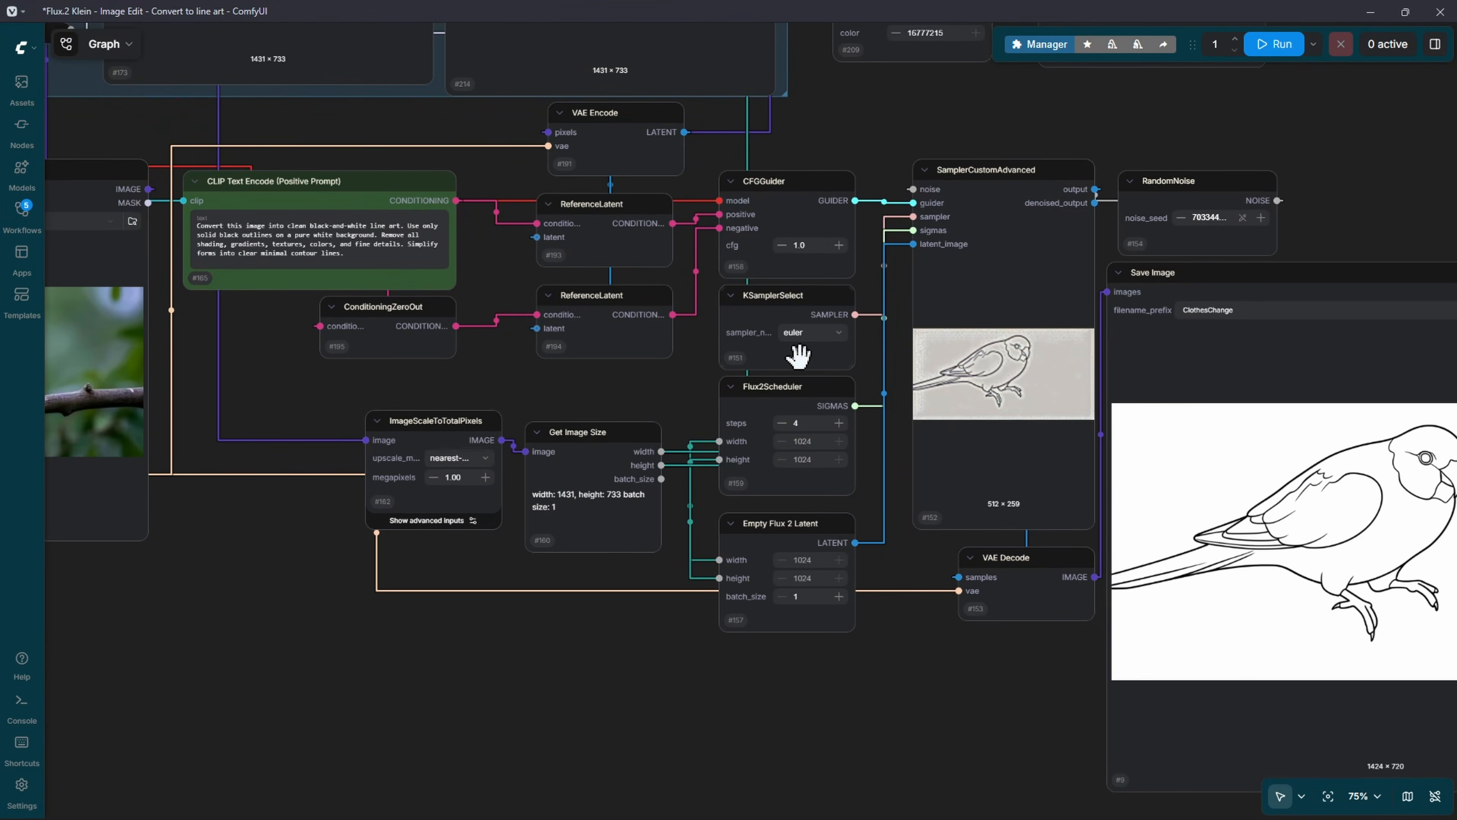
{"action": "left_click", "coordinate": [810, 333]}
{"action": "key", "text": "Escape"}
- Widen the ImageScaleToTotalPixels node, set its megapixels to 1.60 and run the workflow
{"action": "scroll", "coordinate": [926, 626], "scroll_direction": "down", "scroll_amount": 2}
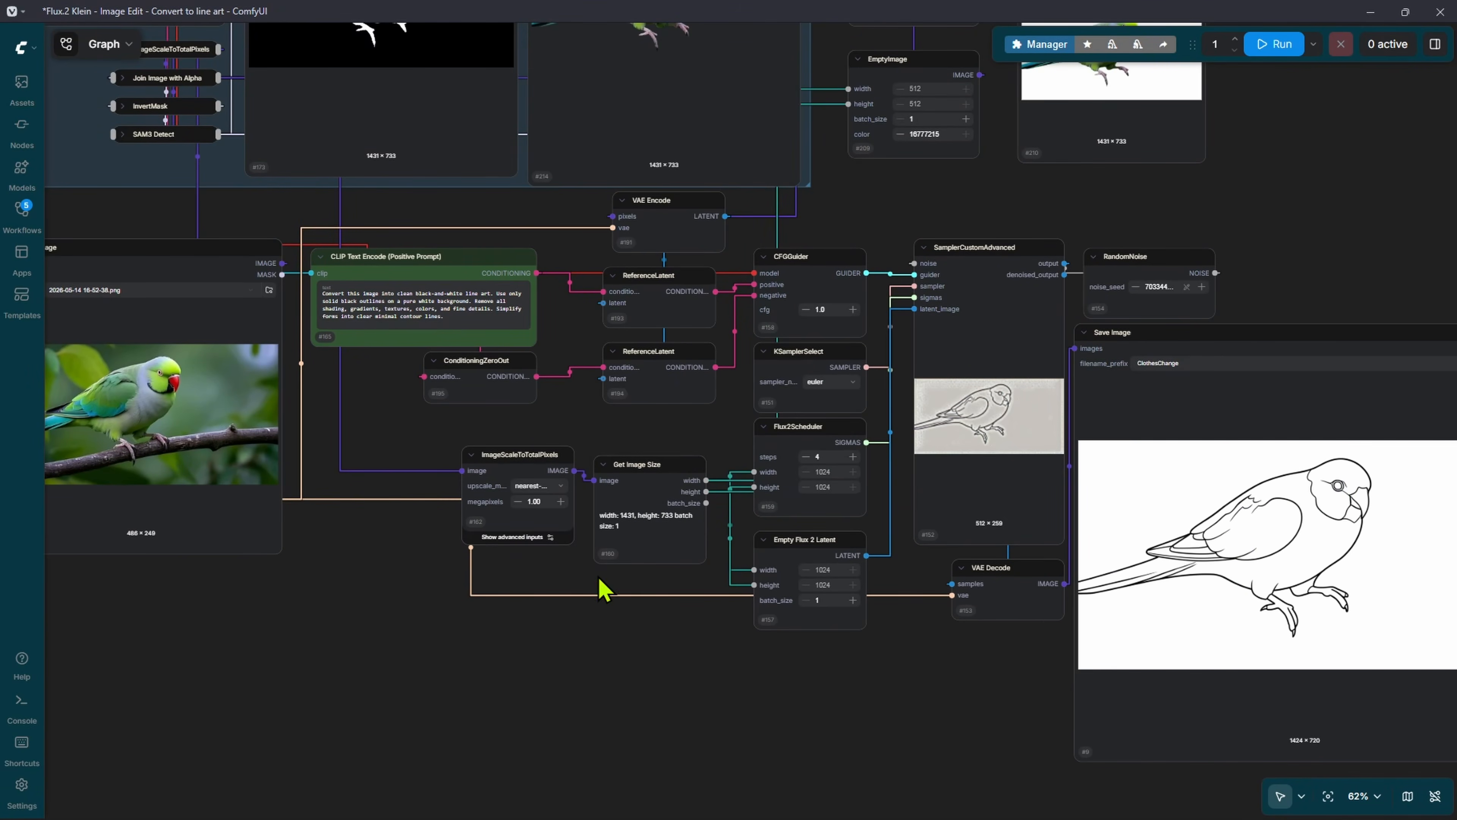
{"action": "left_click_drag", "start_coordinate": [379, 485], "coordinate": [742, 520]}
{"action": "scroll", "coordinate": [804, 500], "scroll_direction": "up", "scroll_amount": 4}
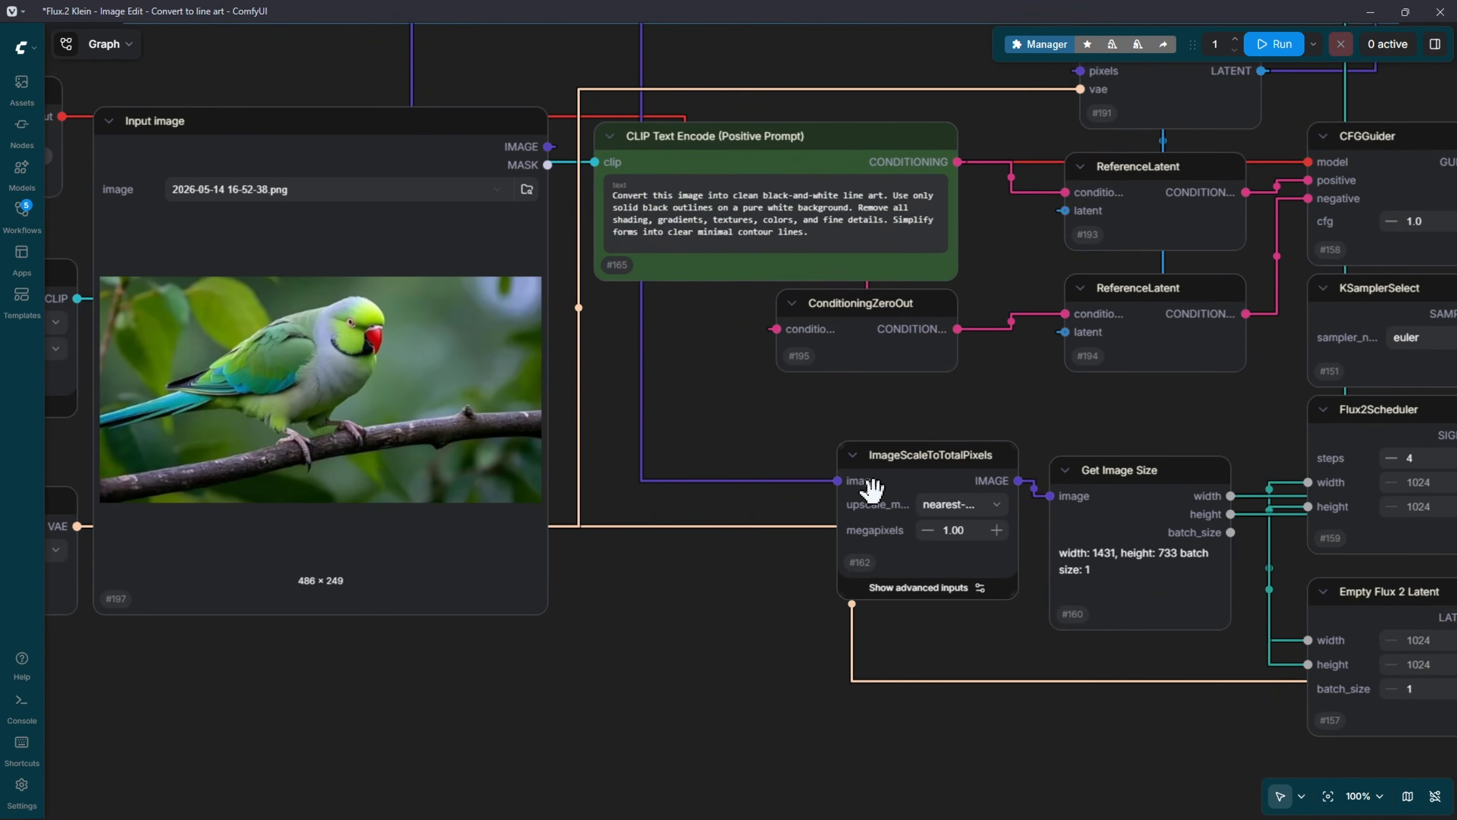
{"action": "left_click", "coordinate": [877, 574]}
{"action": "left_click_drag", "start_coordinate": [880, 576], "coordinate": [954, 585]}
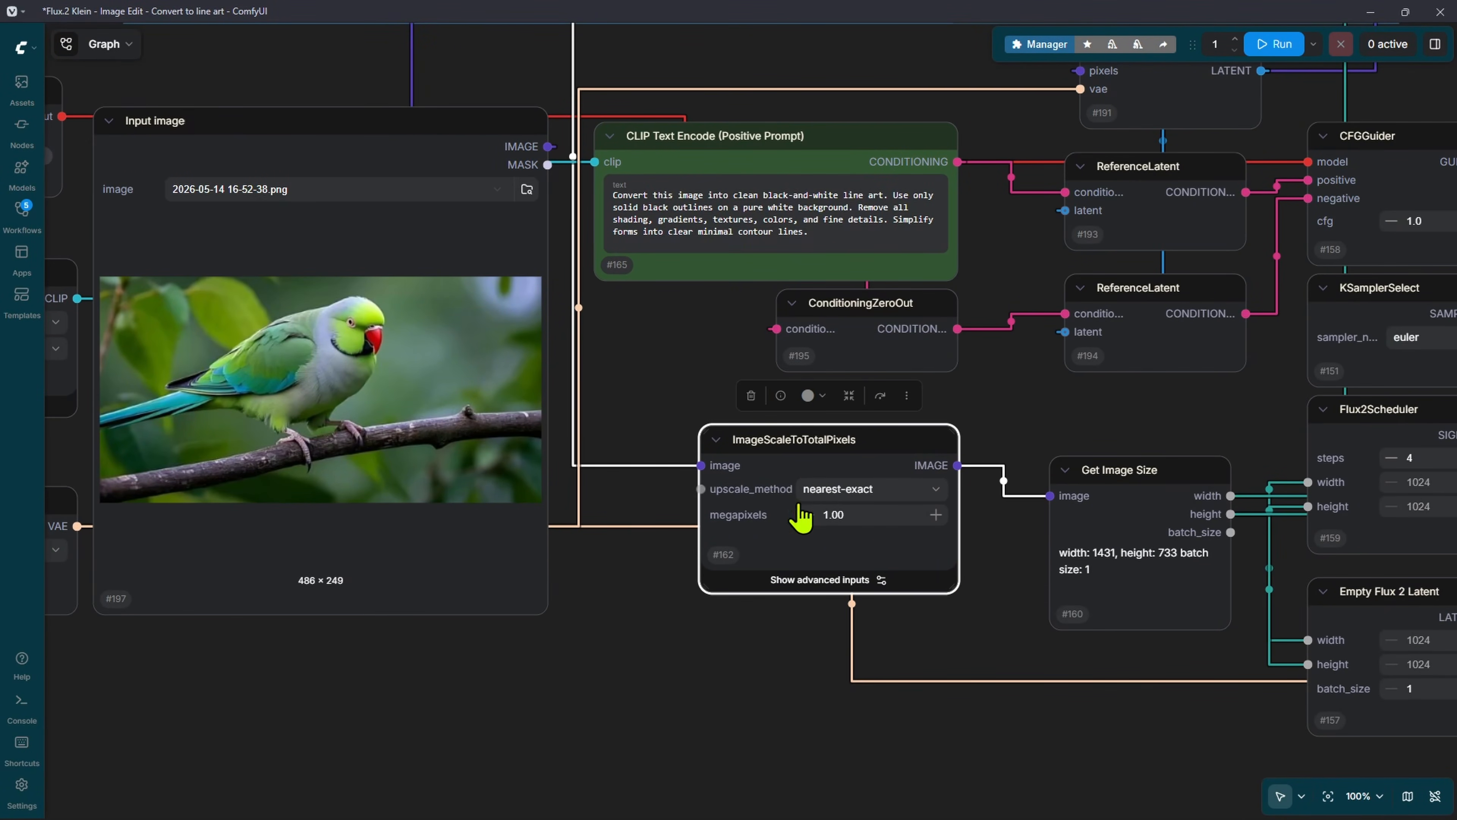
{"action": "left_click", "coordinate": [842, 522]}
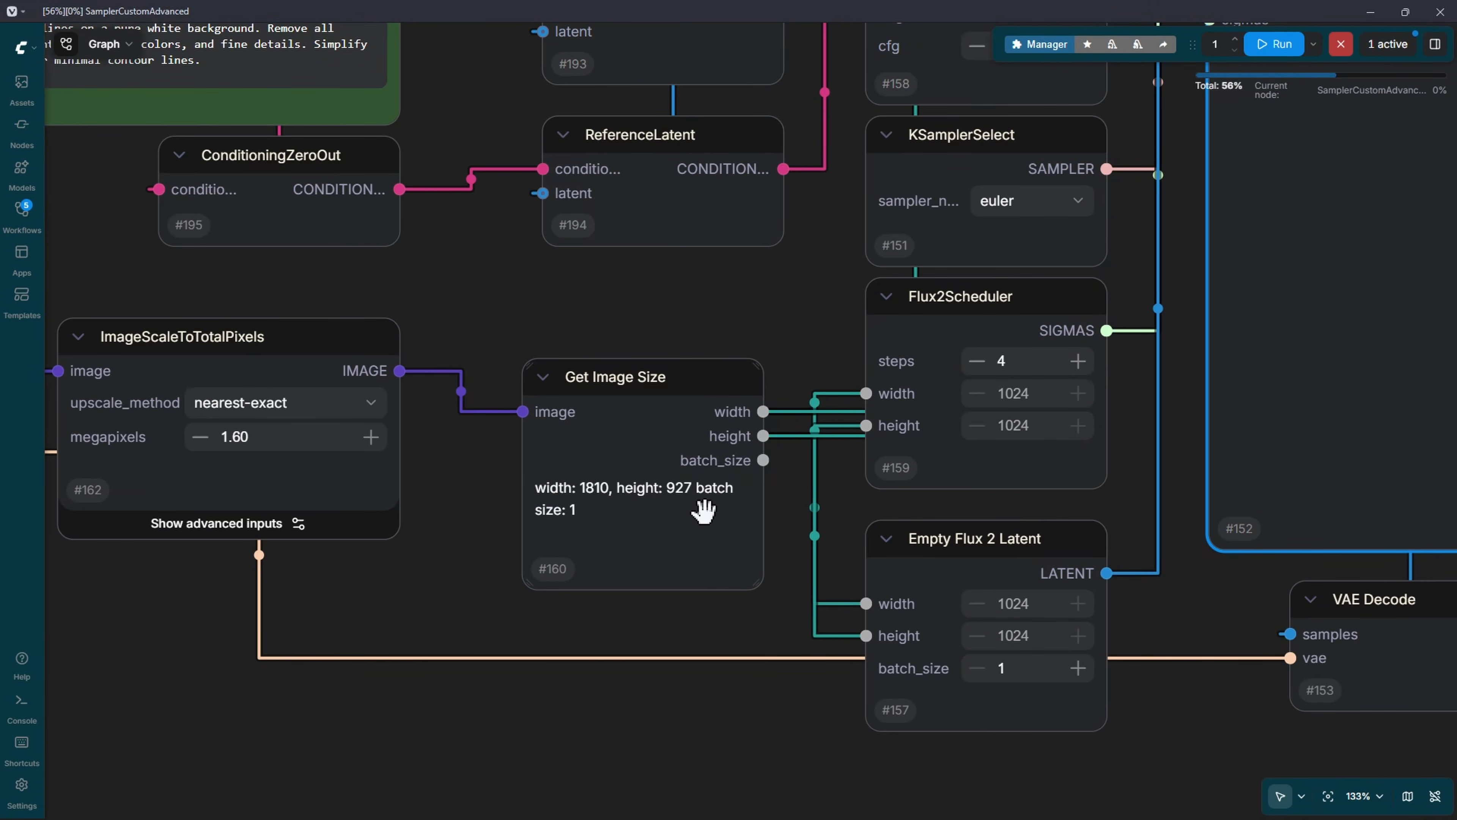
- Inspect the new line art in Save Image and compare its framing with the white-background composite preview
{"action": "scroll", "coordinate": [591, 638], "scroll_direction": "down", "scroll_amount": 10}
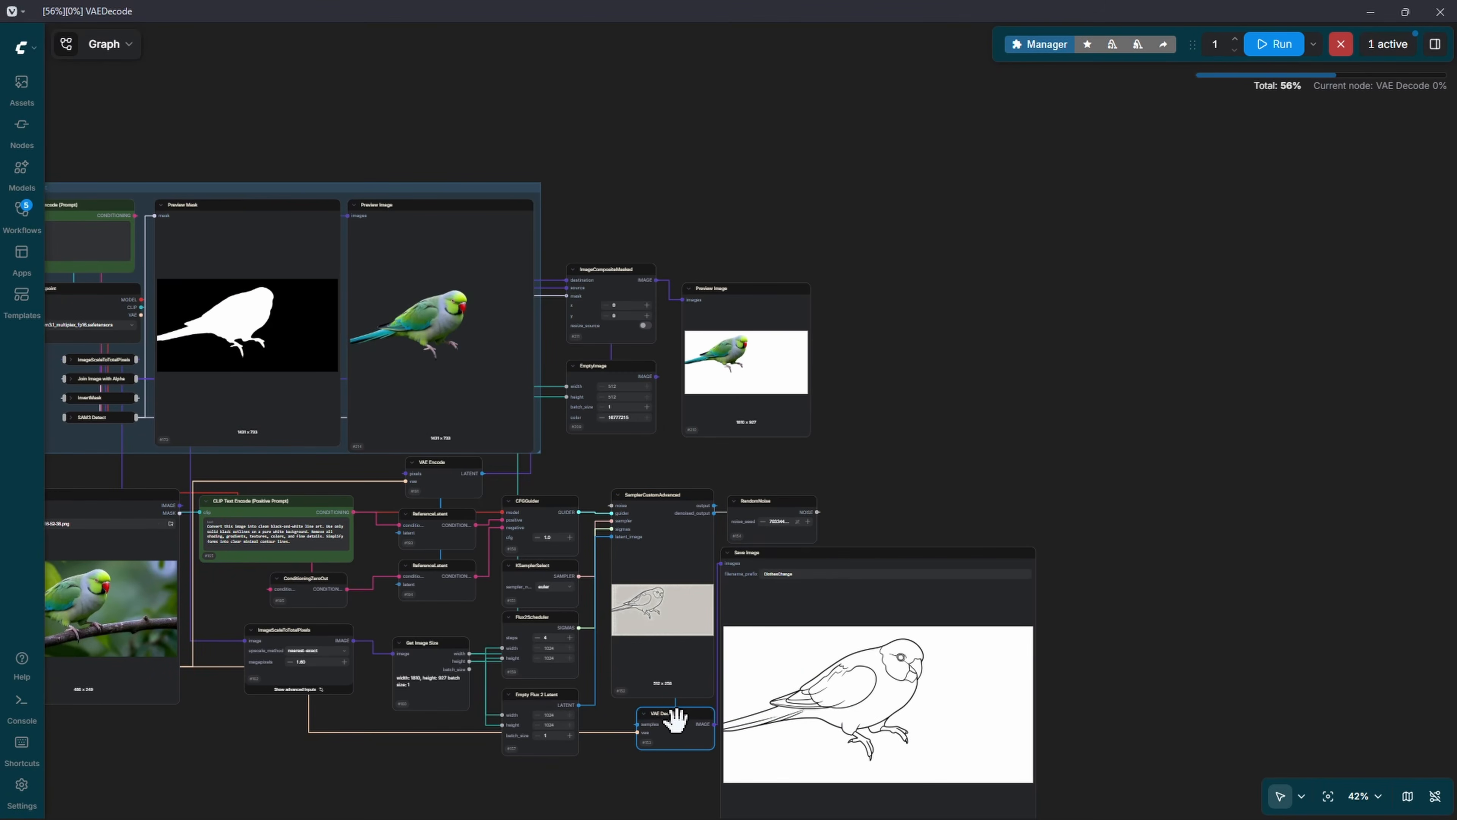
{"action": "scroll", "coordinate": [676, 718], "scroll_direction": "up", "scroll_amount": 10}
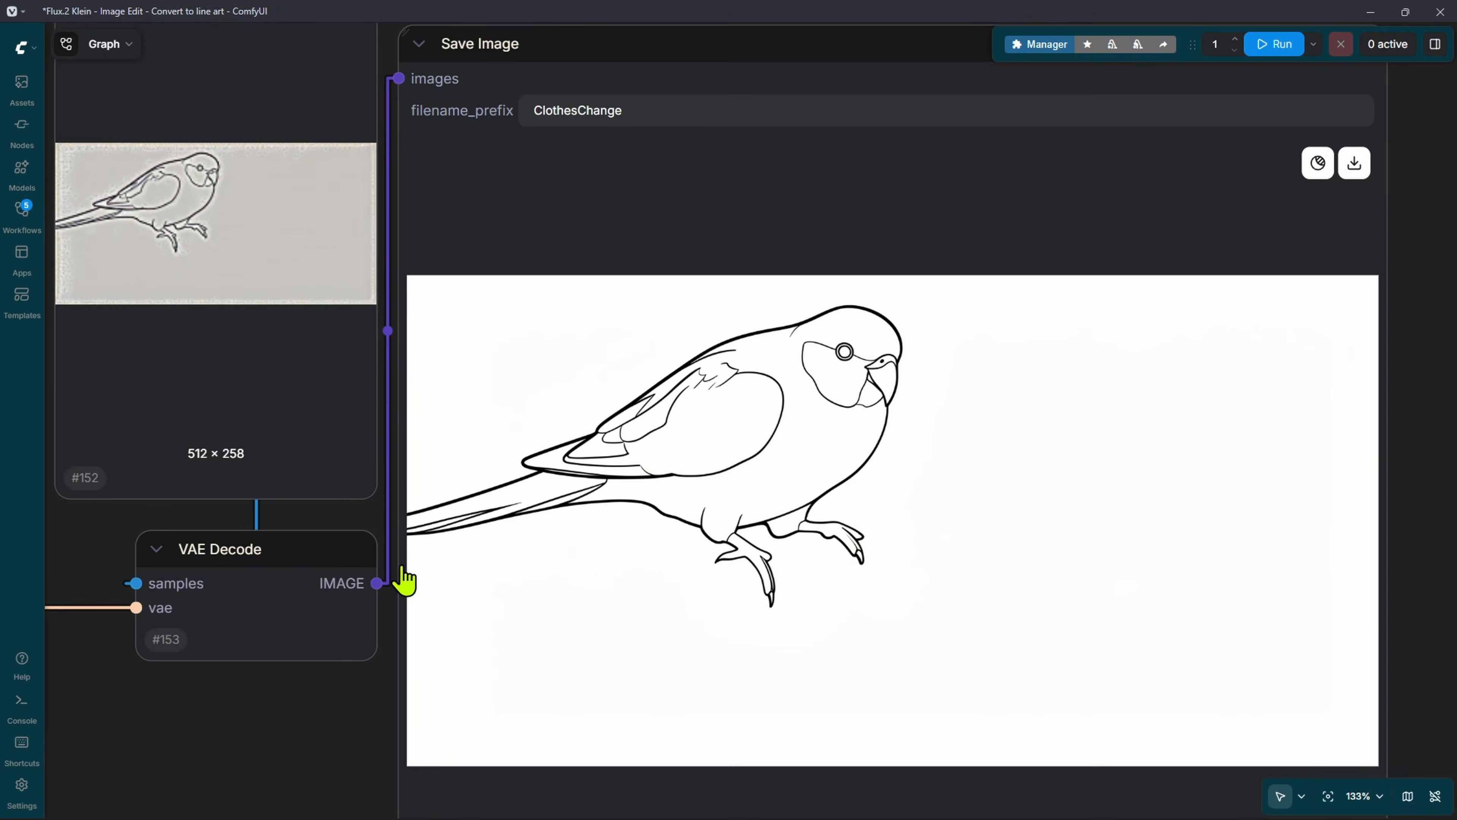
{"action": "scroll", "coordinate": [660, 488], "scroll_direction": "down", "scroll_amount": 6}
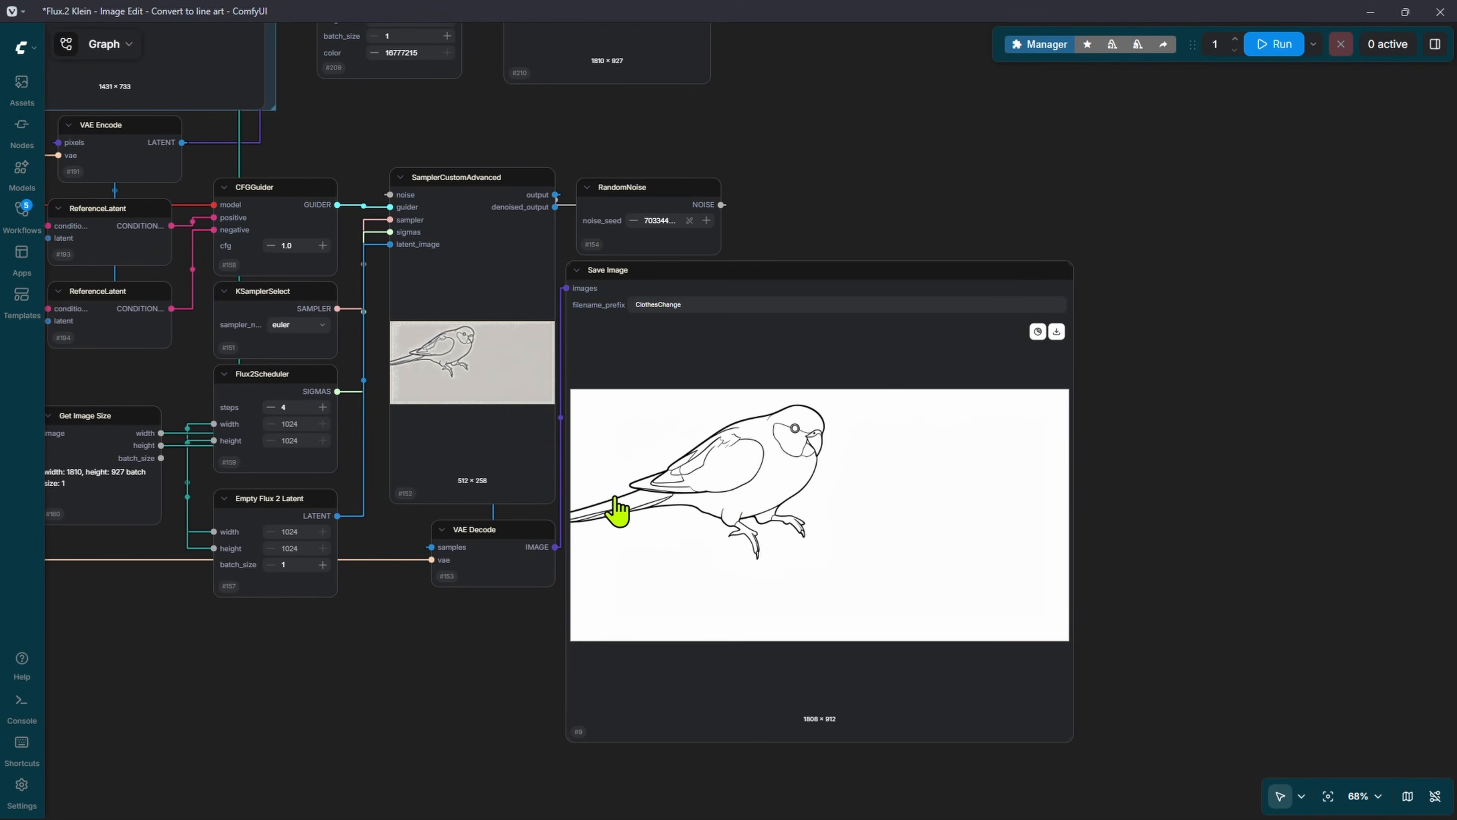
{"action": "left_click_drag", "start_coordinate": [532, 253], "coordinate": [790, 664]}
{"action": "scroll", "coordinate": [727, 540], "scroll_direction": "up", "scroll_amount": 5}
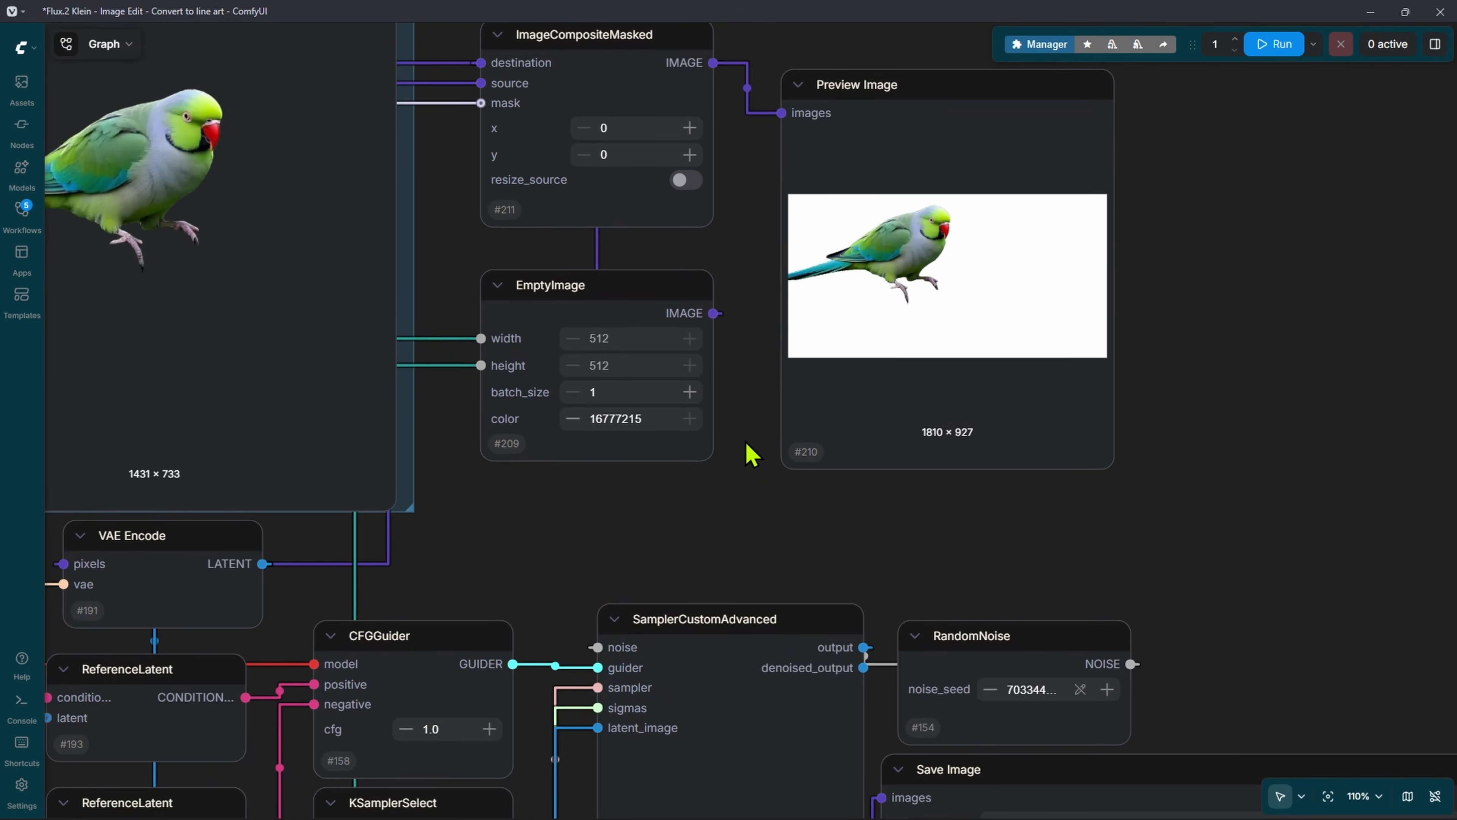
{"action": "left_click_drag", "start_coordinate": [747, 449], "coordinate": [817, 622]}
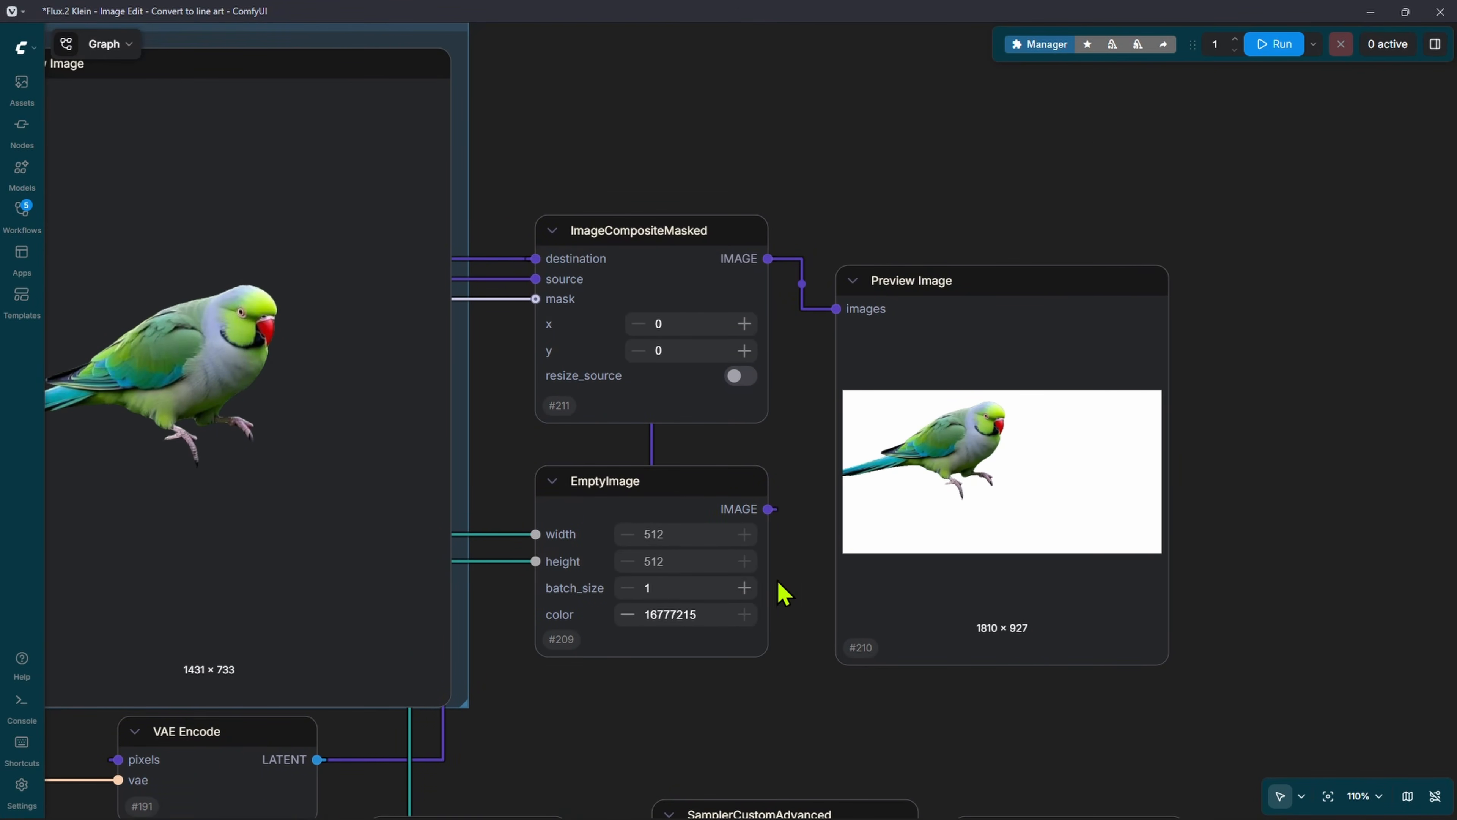
- Trace the parrot from the Input image through the SAM3 cutout to ImageCompositeMasked and compare the image sizes
{"action": "left_click_drag", "start_coordinate": [367, 436], "coordinate": [641, 424]}
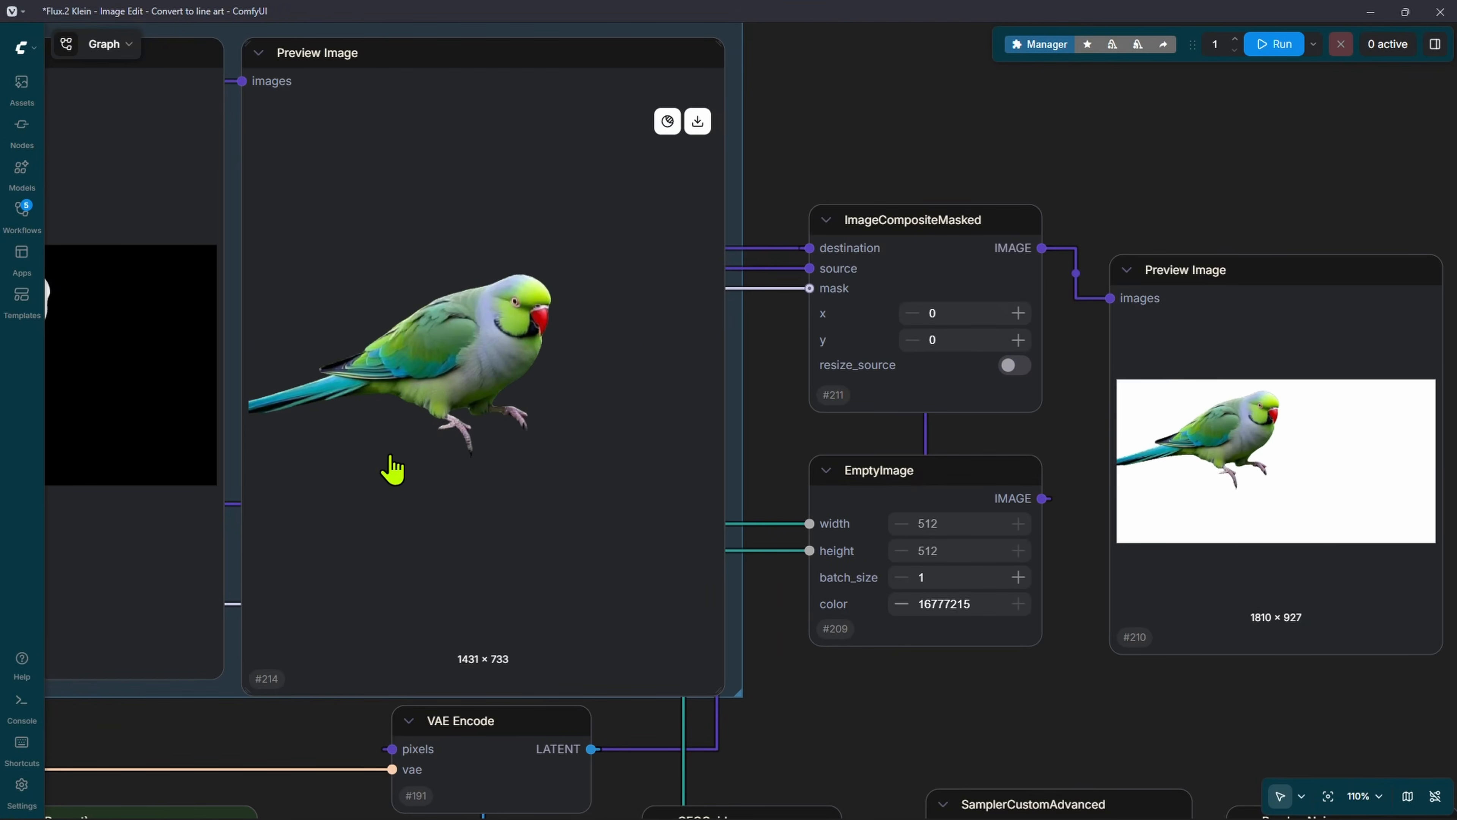
{"action": "scroll", "coordinate": [390, 457], "scroll_direction": "down", "scroll_amount": 4}
{"action": "left_click_drag", "start_coordinate": [142, 467], "coordinate": [804, 476]}
{"action": "left_click_drag", "start_coordinate": [540, 535], "coordinate": [577, 96]}
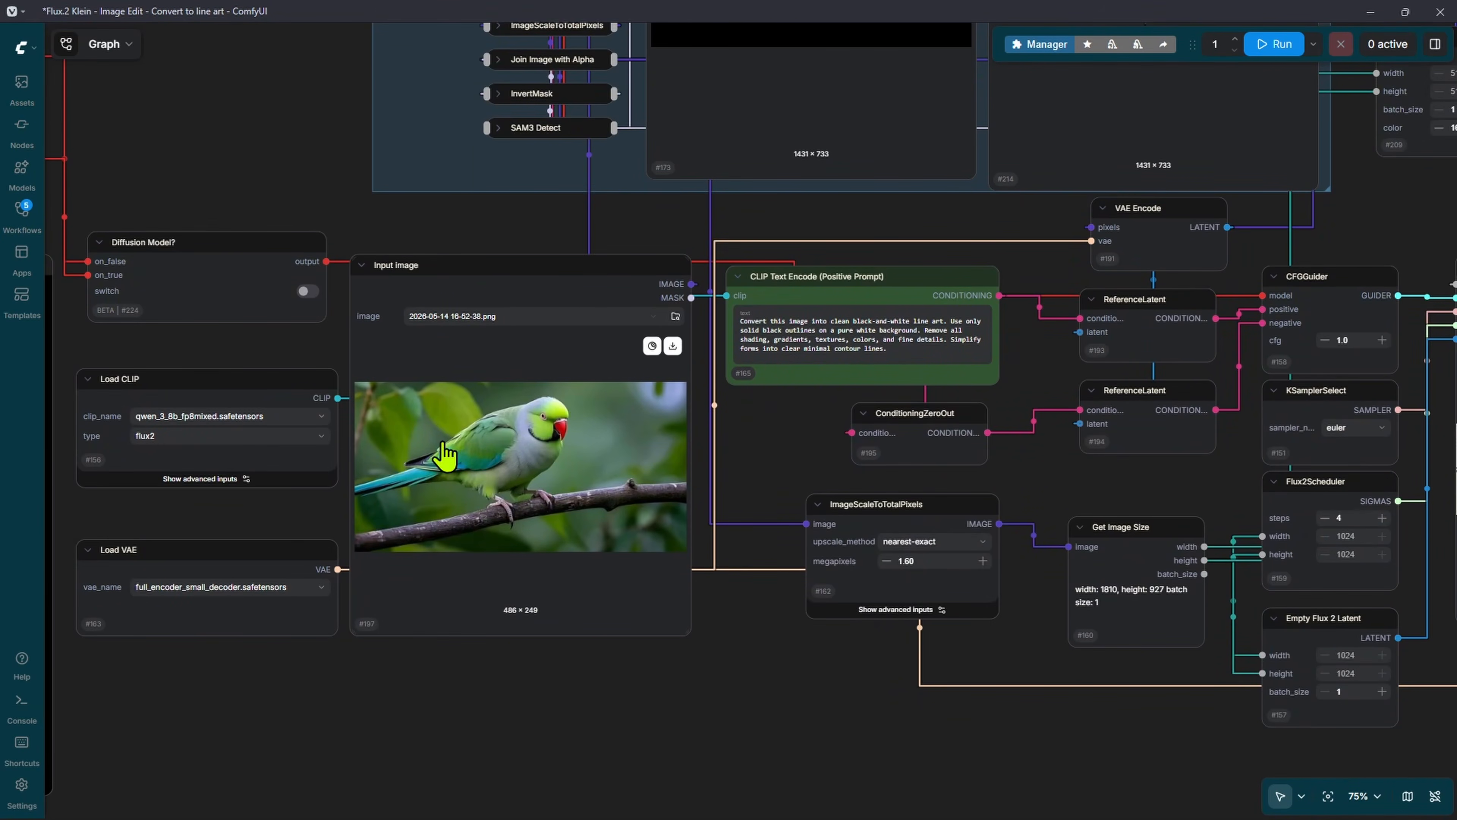
{"action": "left_click_drag", "start_coordinate": [1127, 175], "coordinate": [476, 568]}
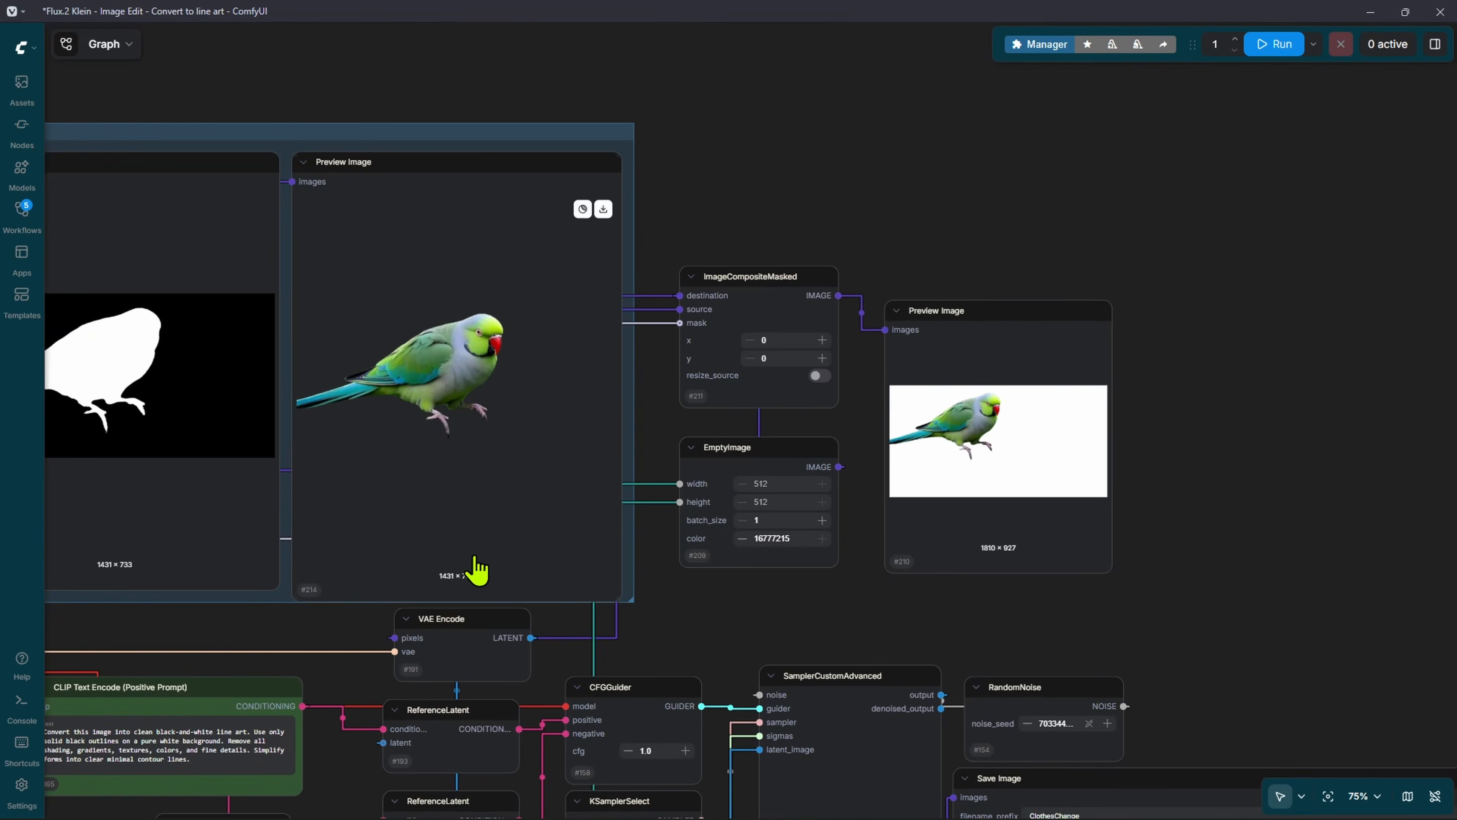
{"action": "scroll", "coordinate": [897, 409], "scroll_direction": "up", "scroll_amount": 5}
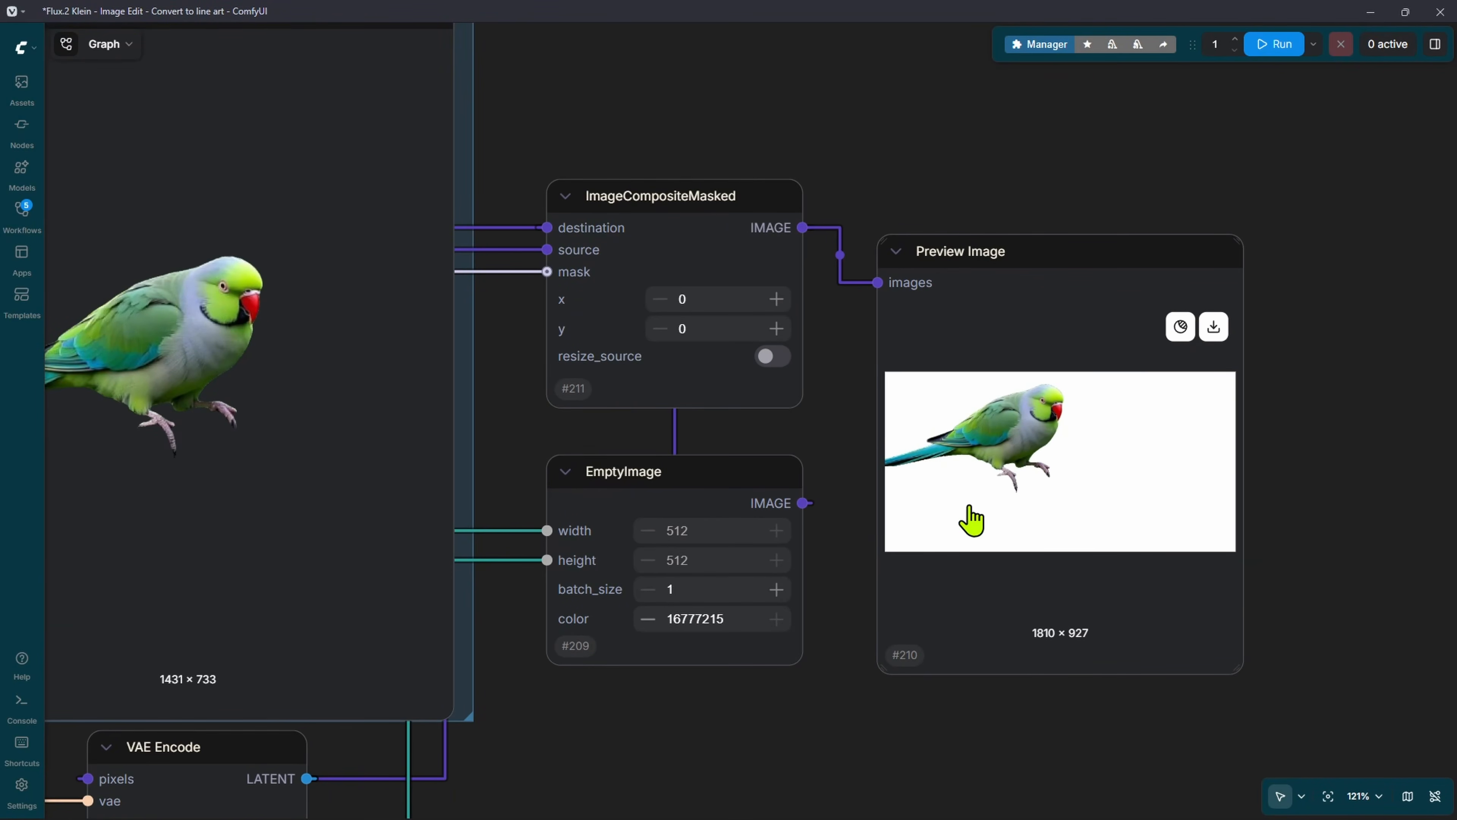
{"action": "left_click_drag", "start_coordinate": [971, 520], "coordinate": [863, 531]}
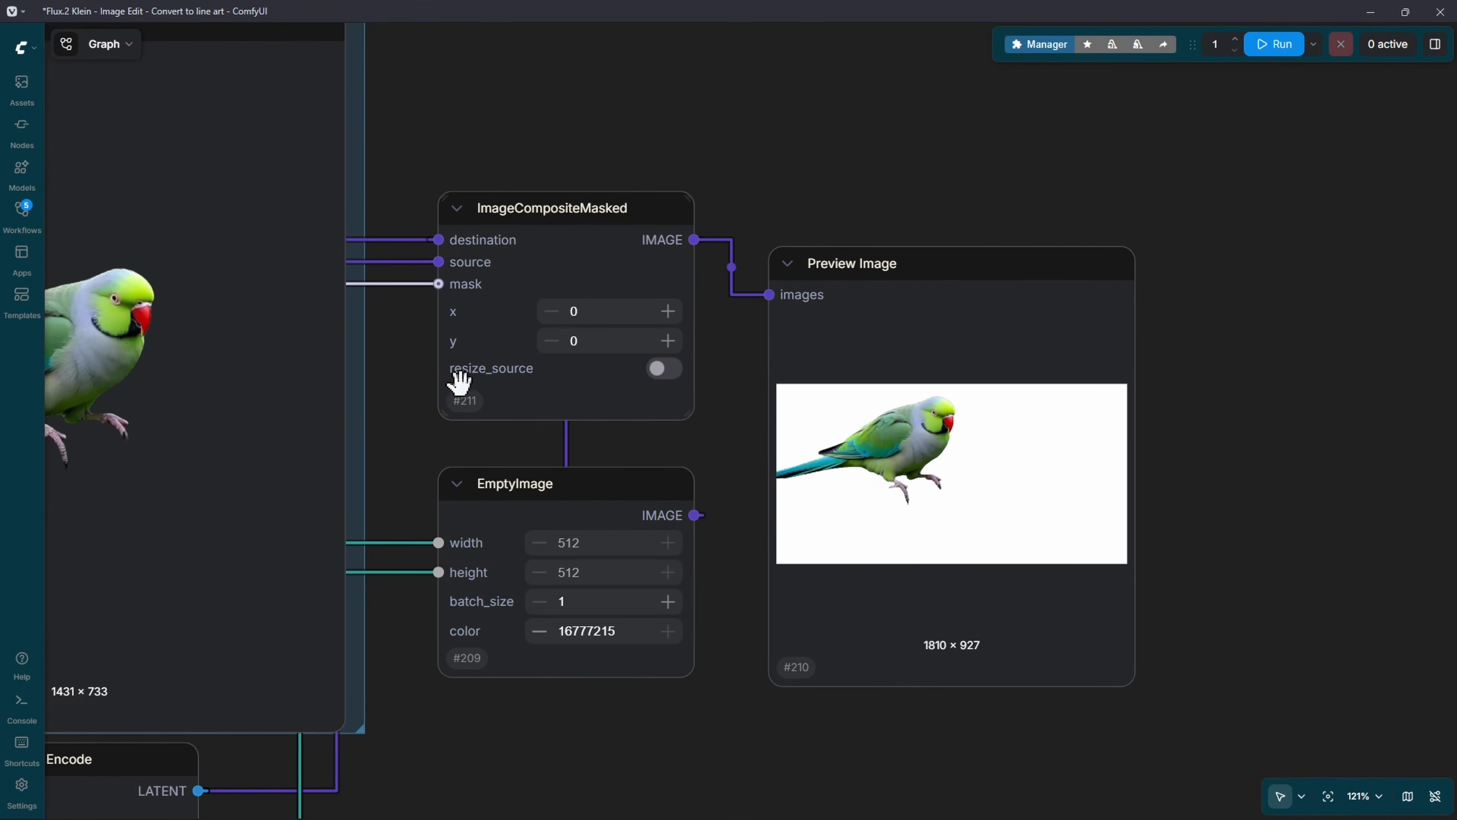
- Enable resize_source on ImageCompositeMasked, rerun the workflow and open the node's x value for editing
{"action": "left_click", "coordinate": [663, 368]}
{"action": "key", "text": "ctrl+Return"}
{"action": "left_click", "coordinate": [584, 311]}
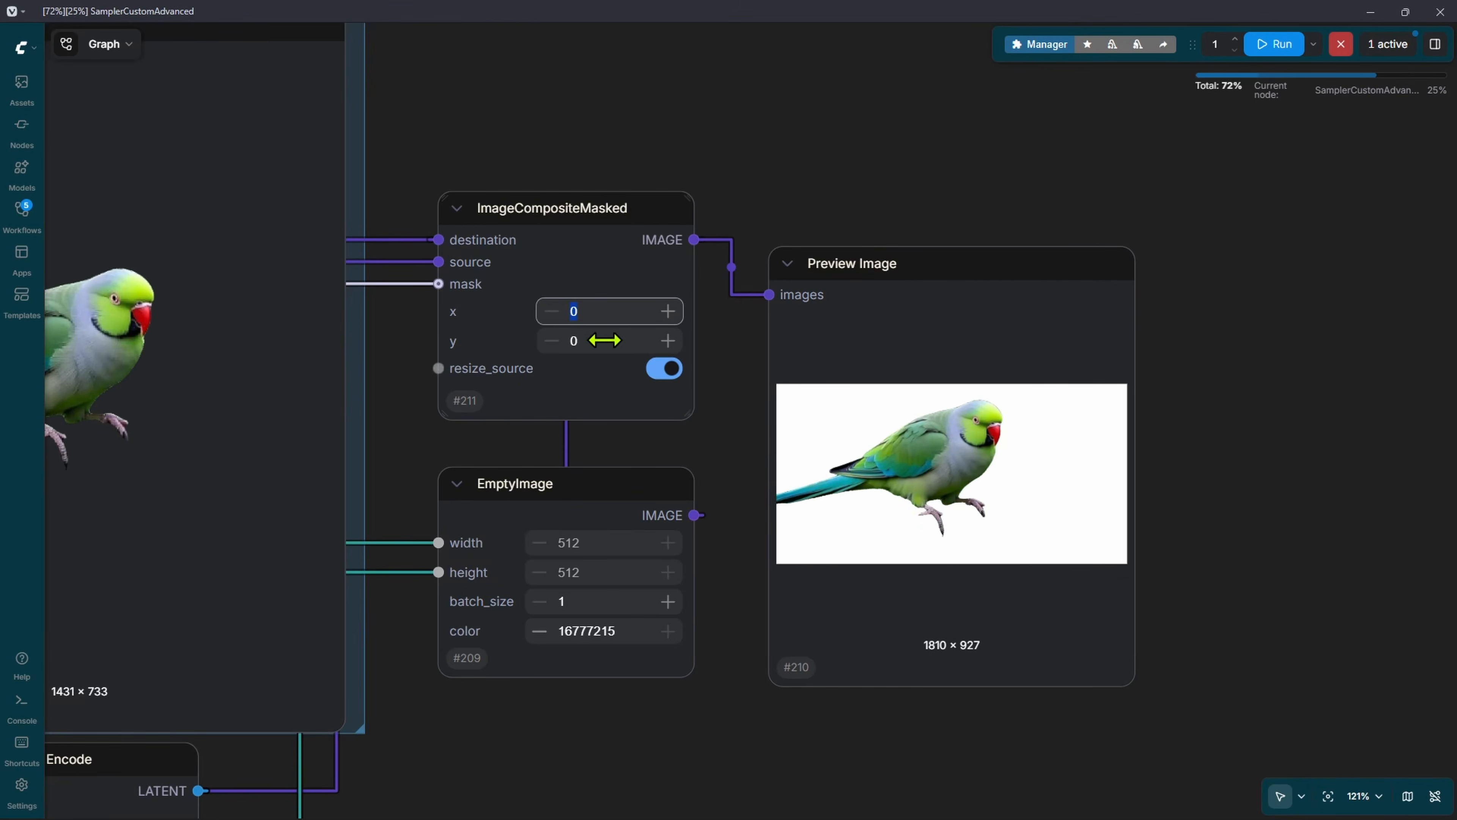
- Mute the SamplerCustomAdvanced node
{"action": "scroll", "coordinate": [939, 548], "scroll_direction": "down", "scroll_amount": 8}
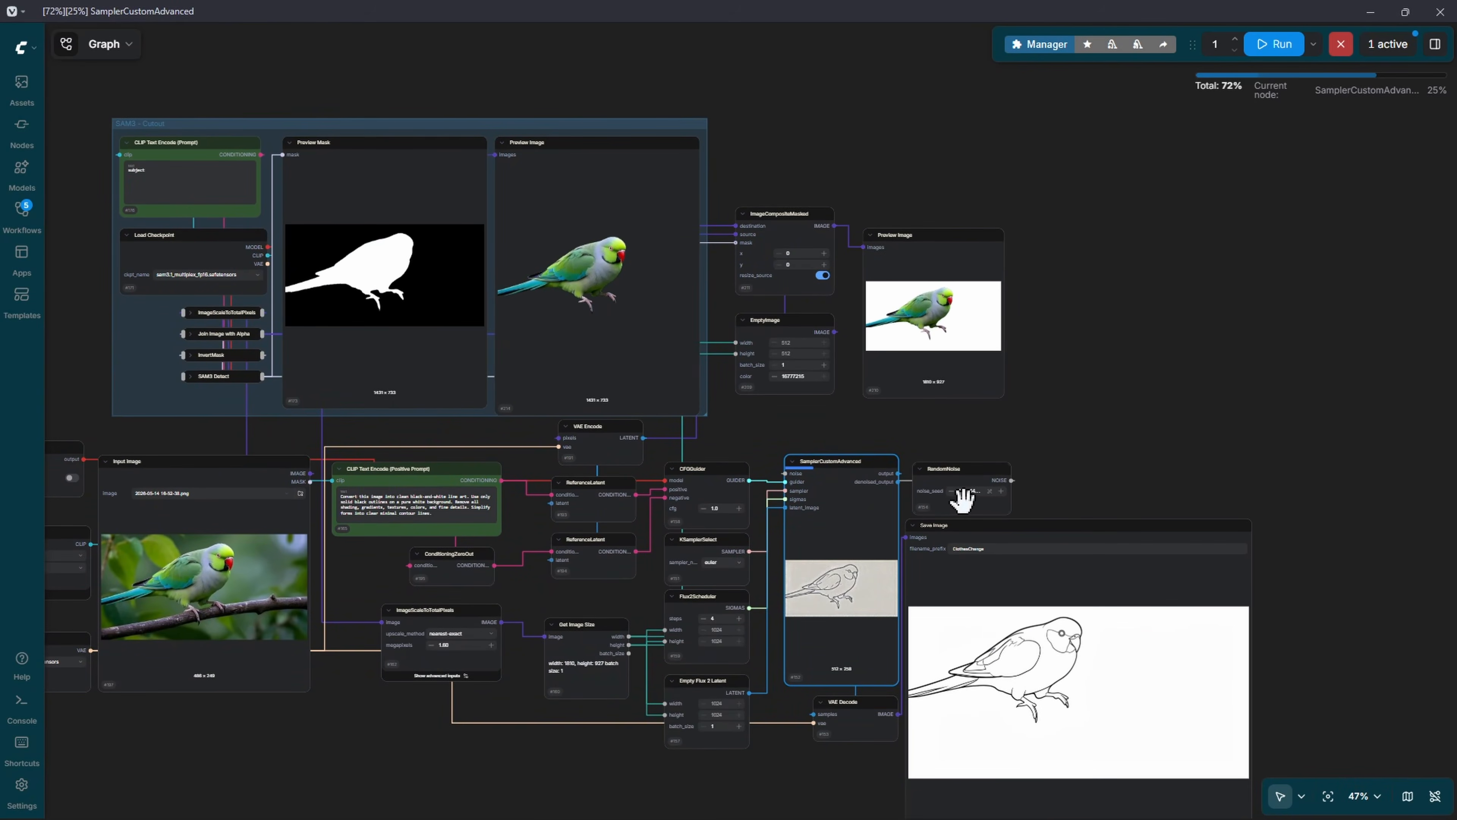
{"action": "scroll", "coordinate": [963, 495], "scroll_direction": "up", "scroll_amount": 4}
{"action": "left_click", "coordinate": [844, 442]}
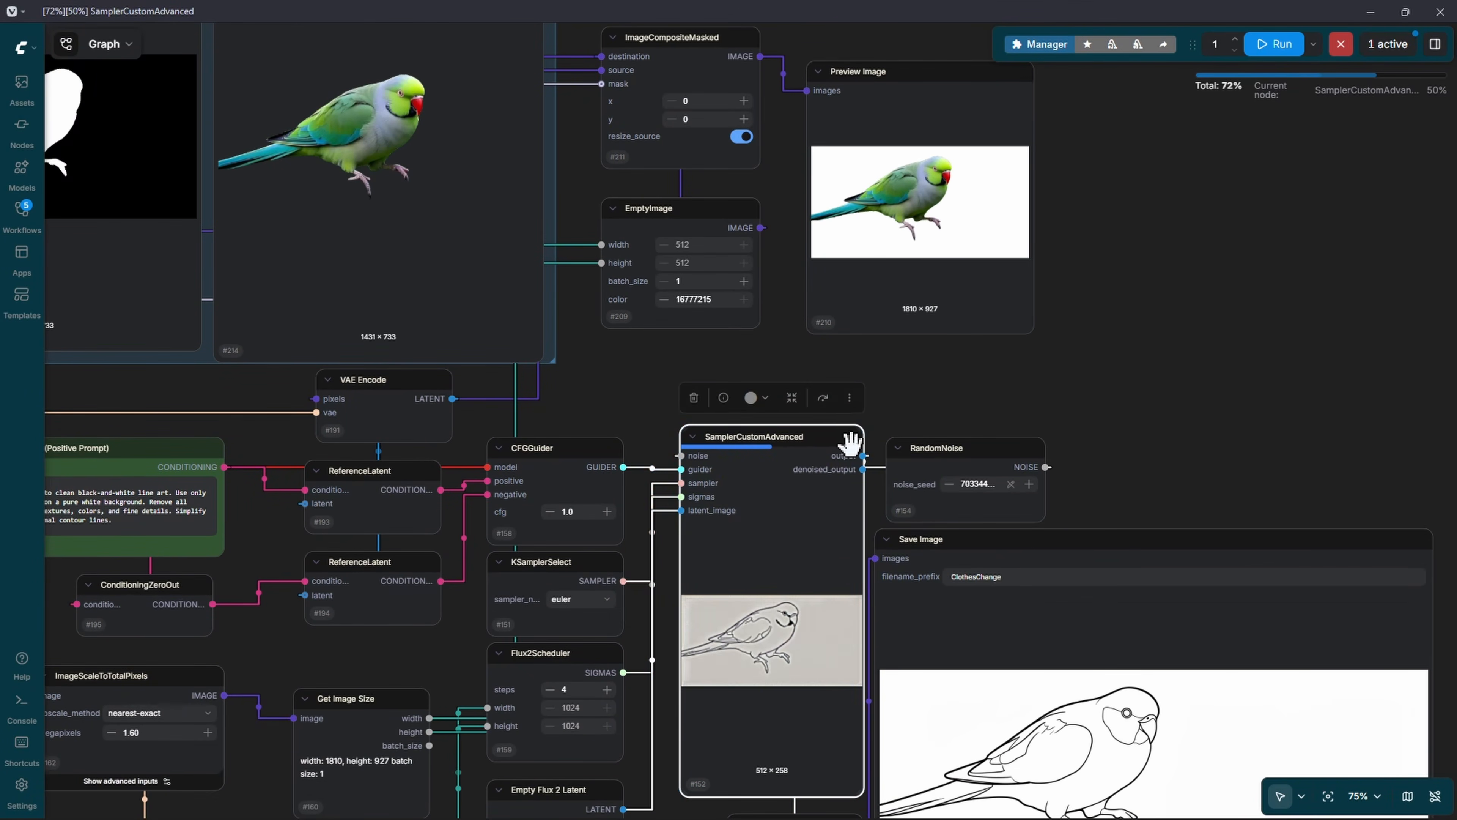
{"action": "left_click", "coordinate": [849, 401]}
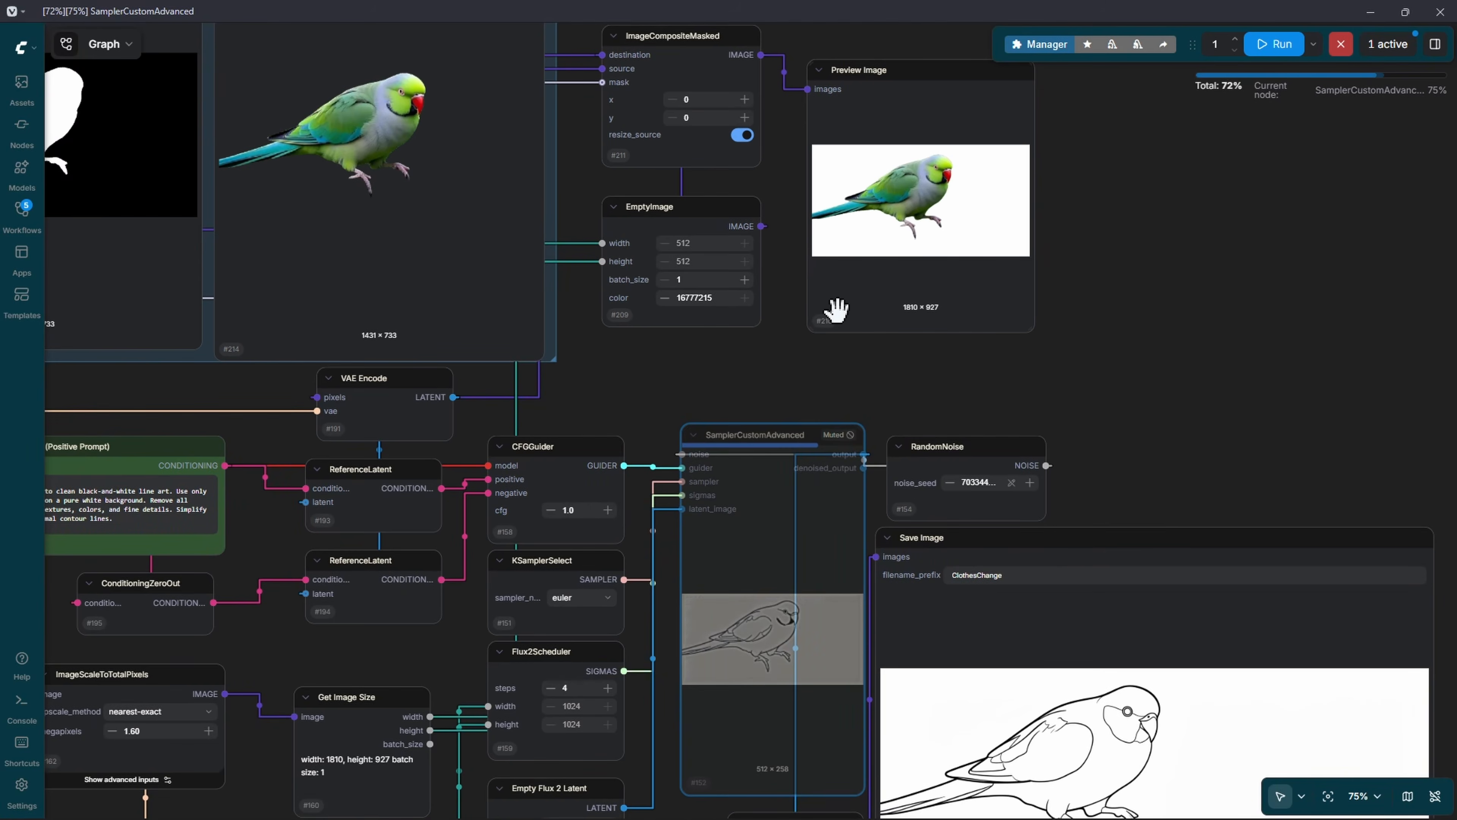
- Shift the parrot on the white background by setting ImageCompositeMasked's x to 50 and finally to 200, running the workflow for each value
{"action": "left_click_drag", "start_coordinate": [836, 310], "coordinate": [813, 518]}
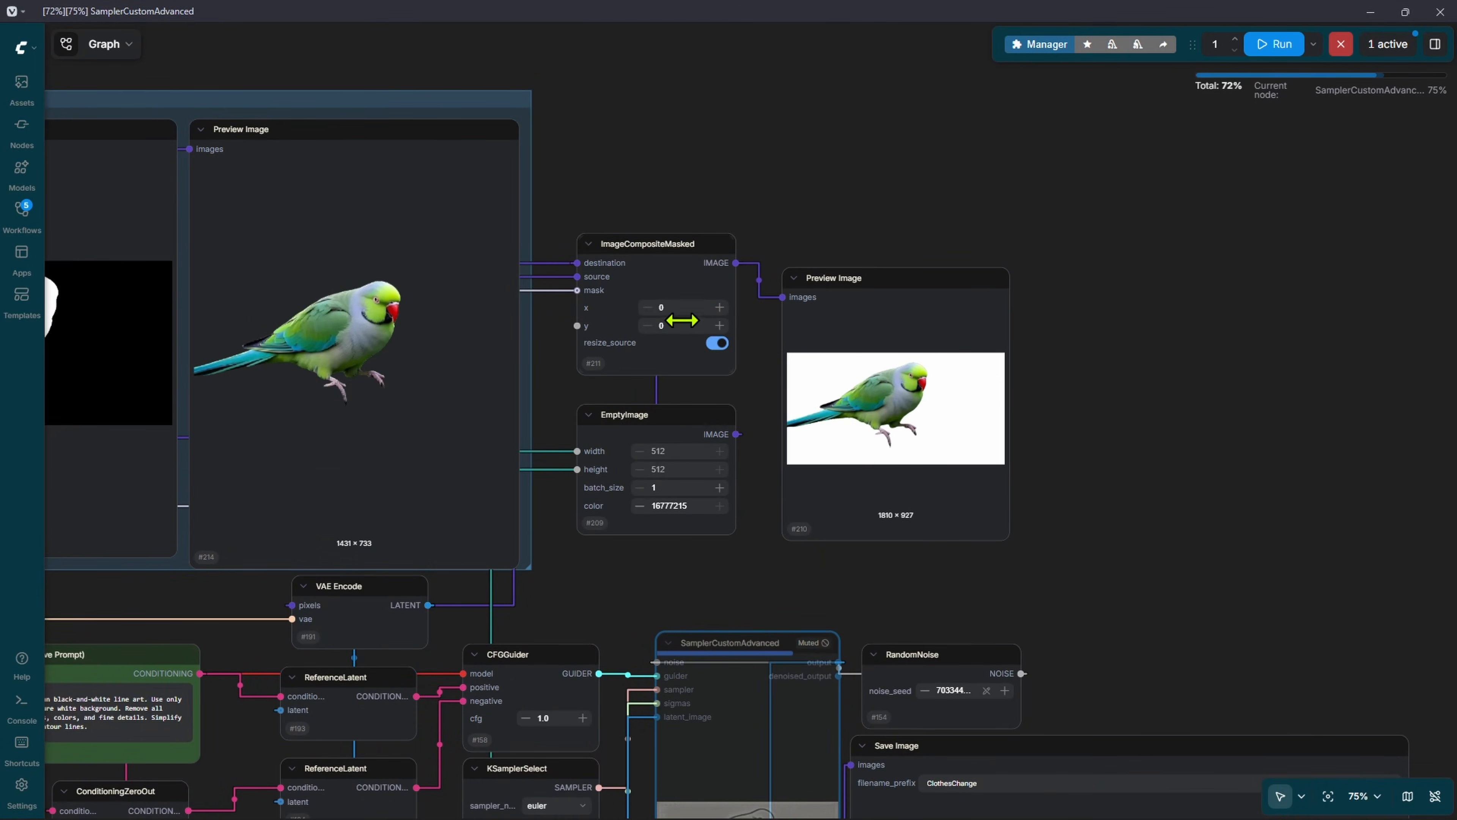
{"action": "left_click_drag", "start_coordinate": [1118, 514], "coordinate": [957, 85]}
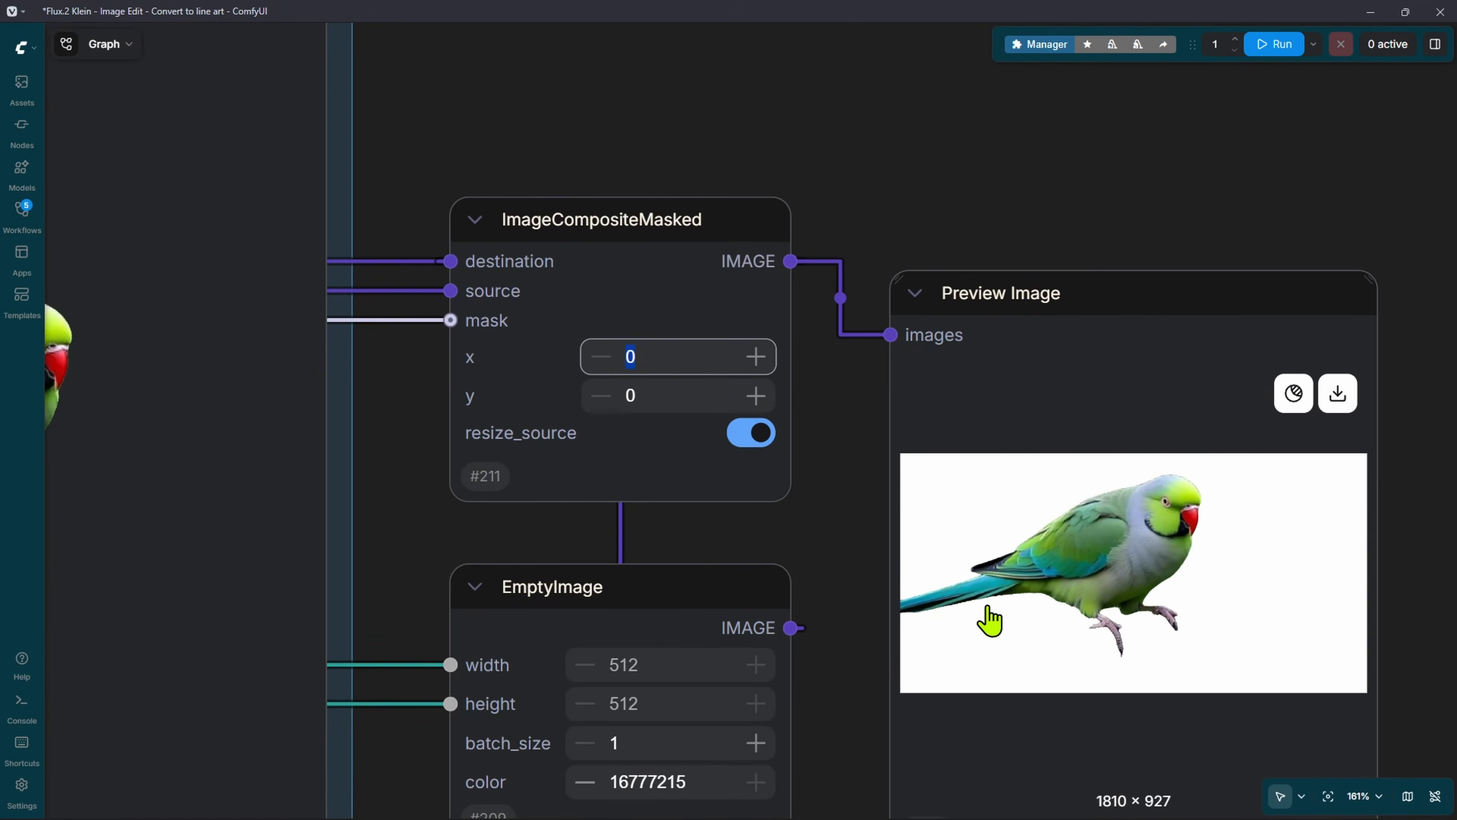
{"action": "key", "text": "Return"}
{"action": "left_click_drag", "start_coordinate": [720, 516], "coordinate": [645, 462]}
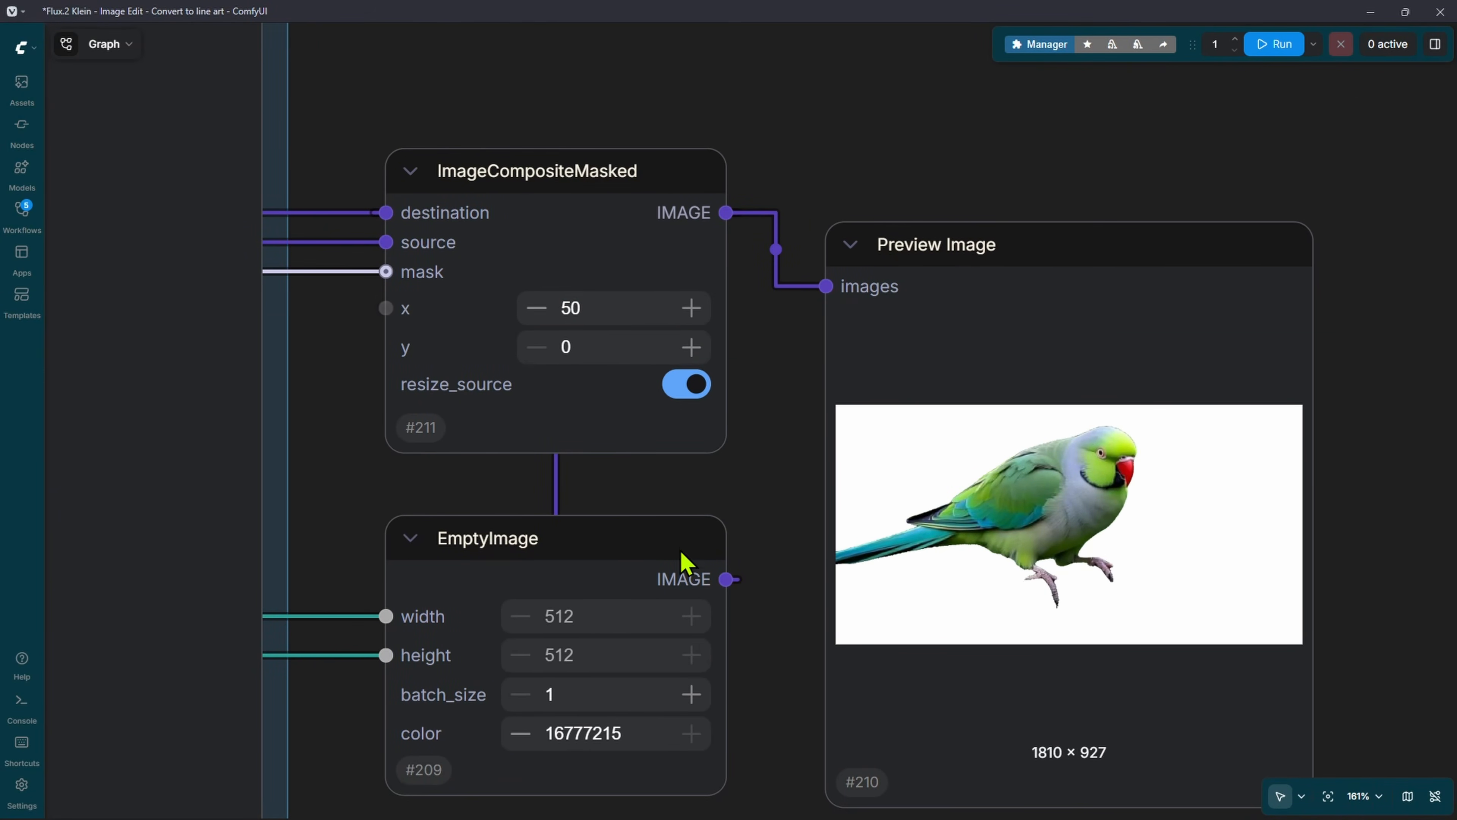
{"action": "left_click_drag", "start_coordinate": [916, 560], "coordinate": [786, 468]}
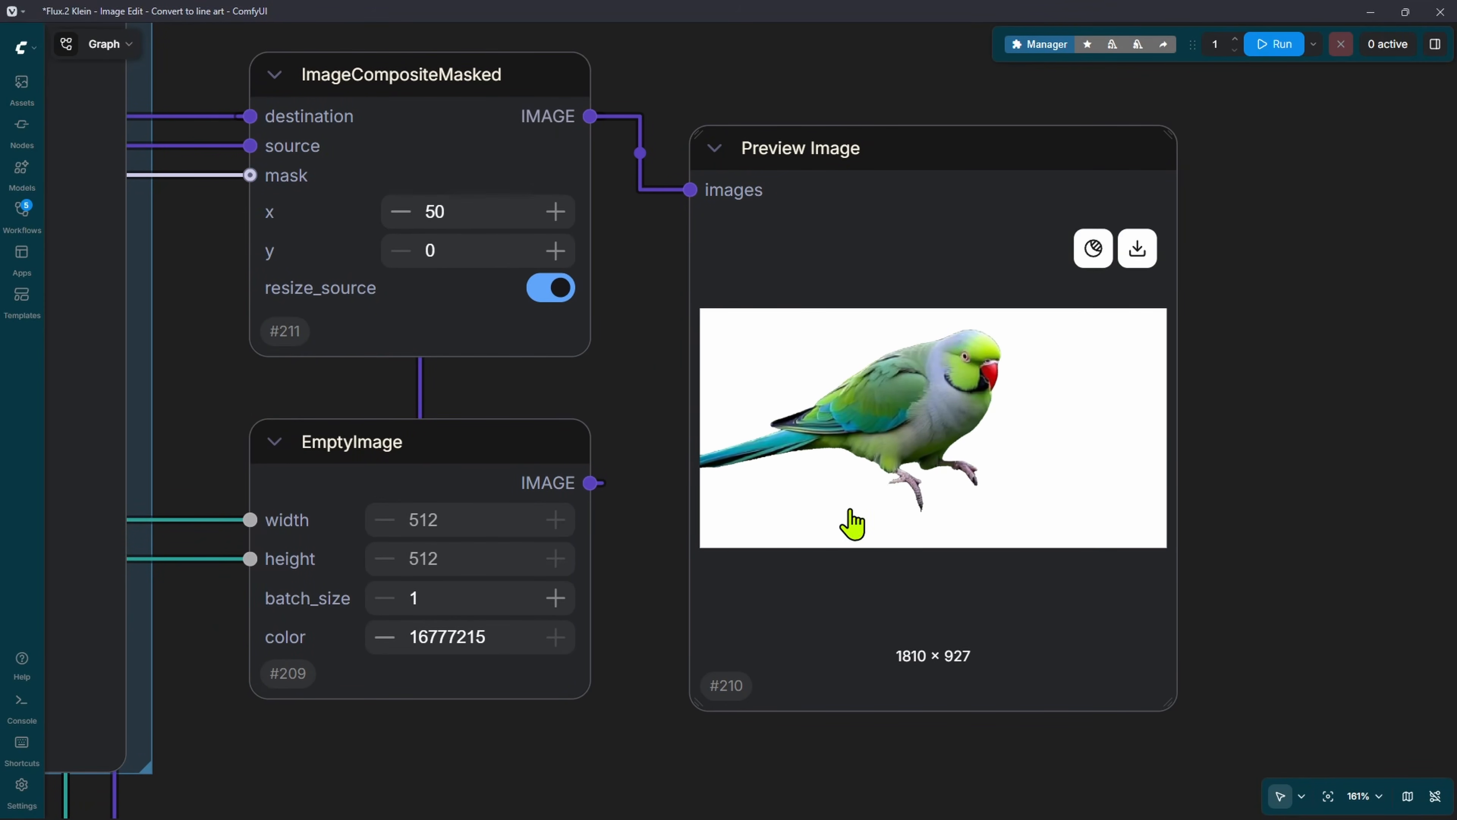
{"action": "key", "text": "ctrl+Return"}
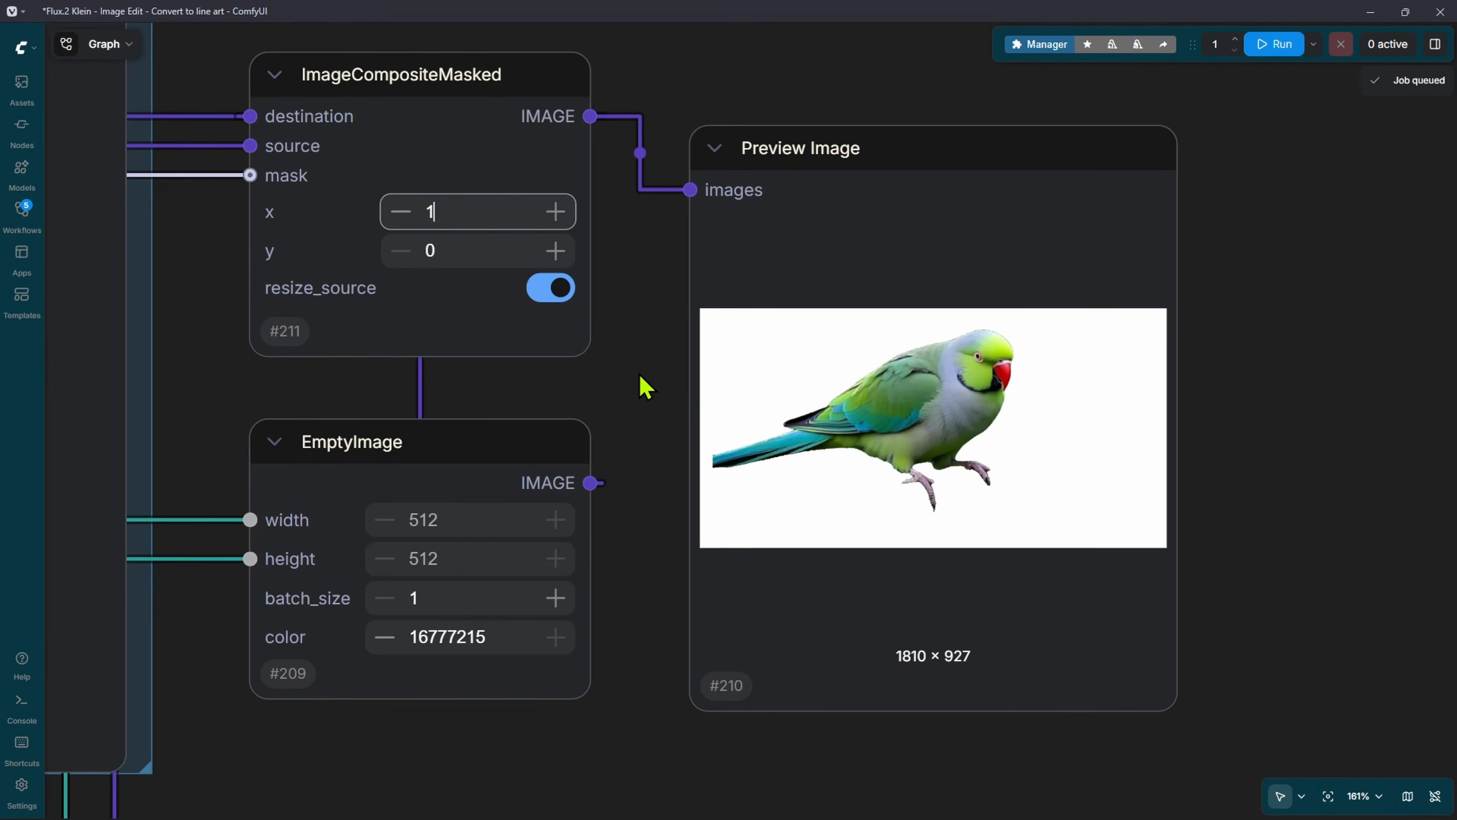
{"action": "key", "text": "ctrl+Return"}
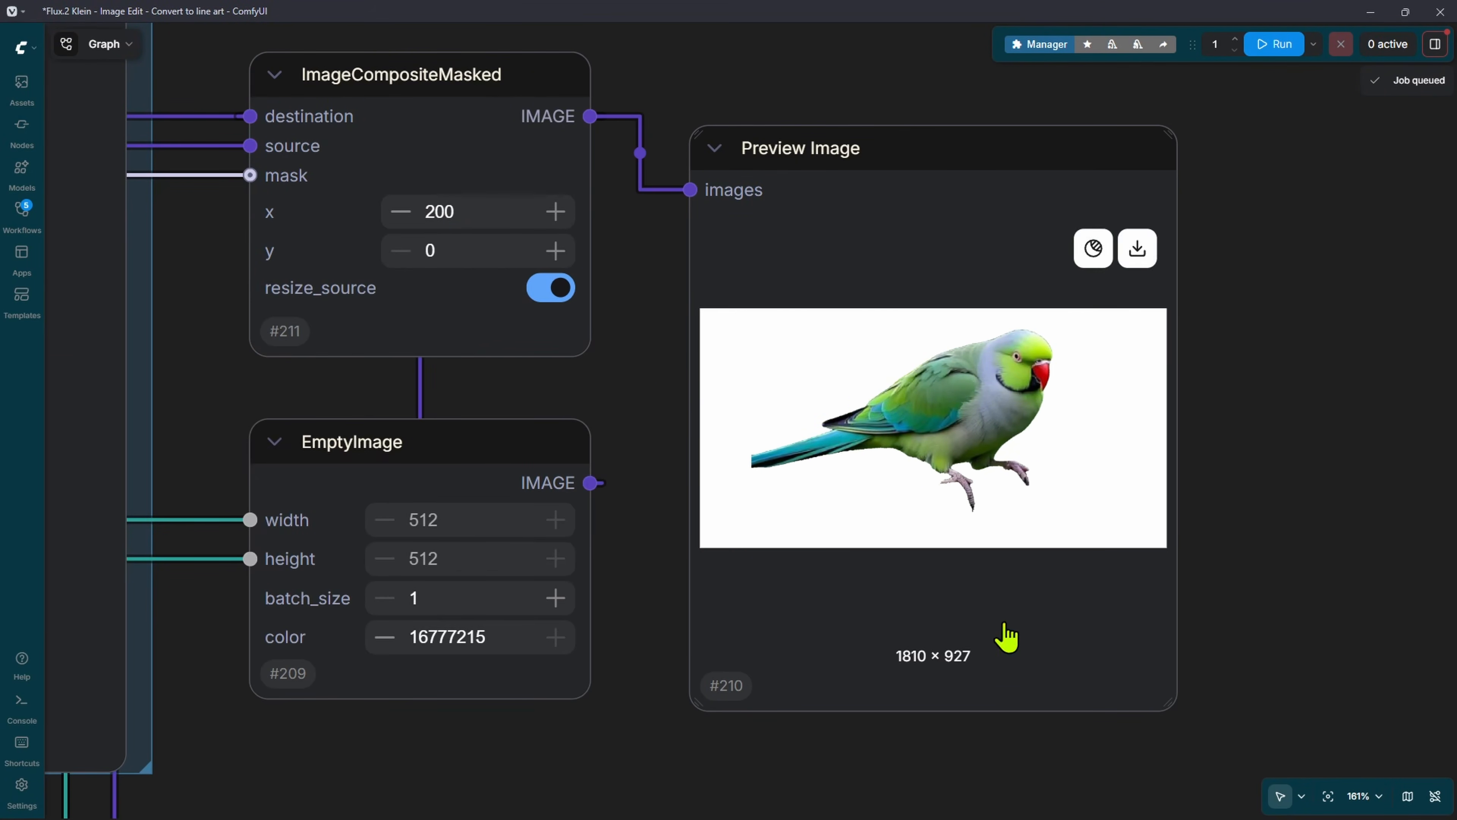
- Unmute the SamplerCustomAdvanced node and run the workflow with the shifted parrot composite
{"action": "scroll", "coordinate": [908, 540], "scroll_direction": "down", "scroll_amount": 6}
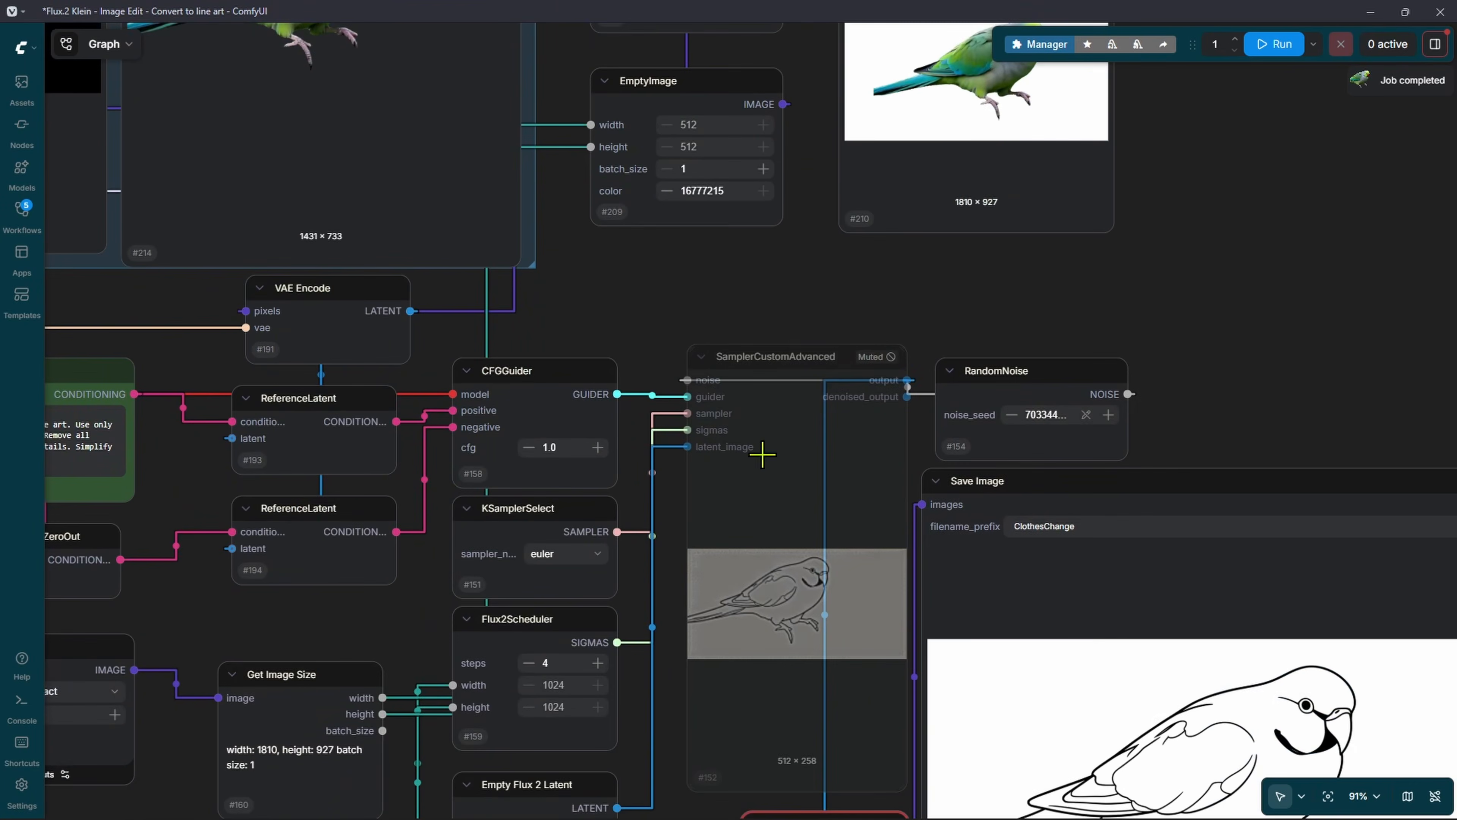
{"action": "left_click", "coordinate": [788, 367]}
{"action": "left_click", "coordinate": [848, 315]}
{"action": "left_click", "coordinate": [844, 316]}
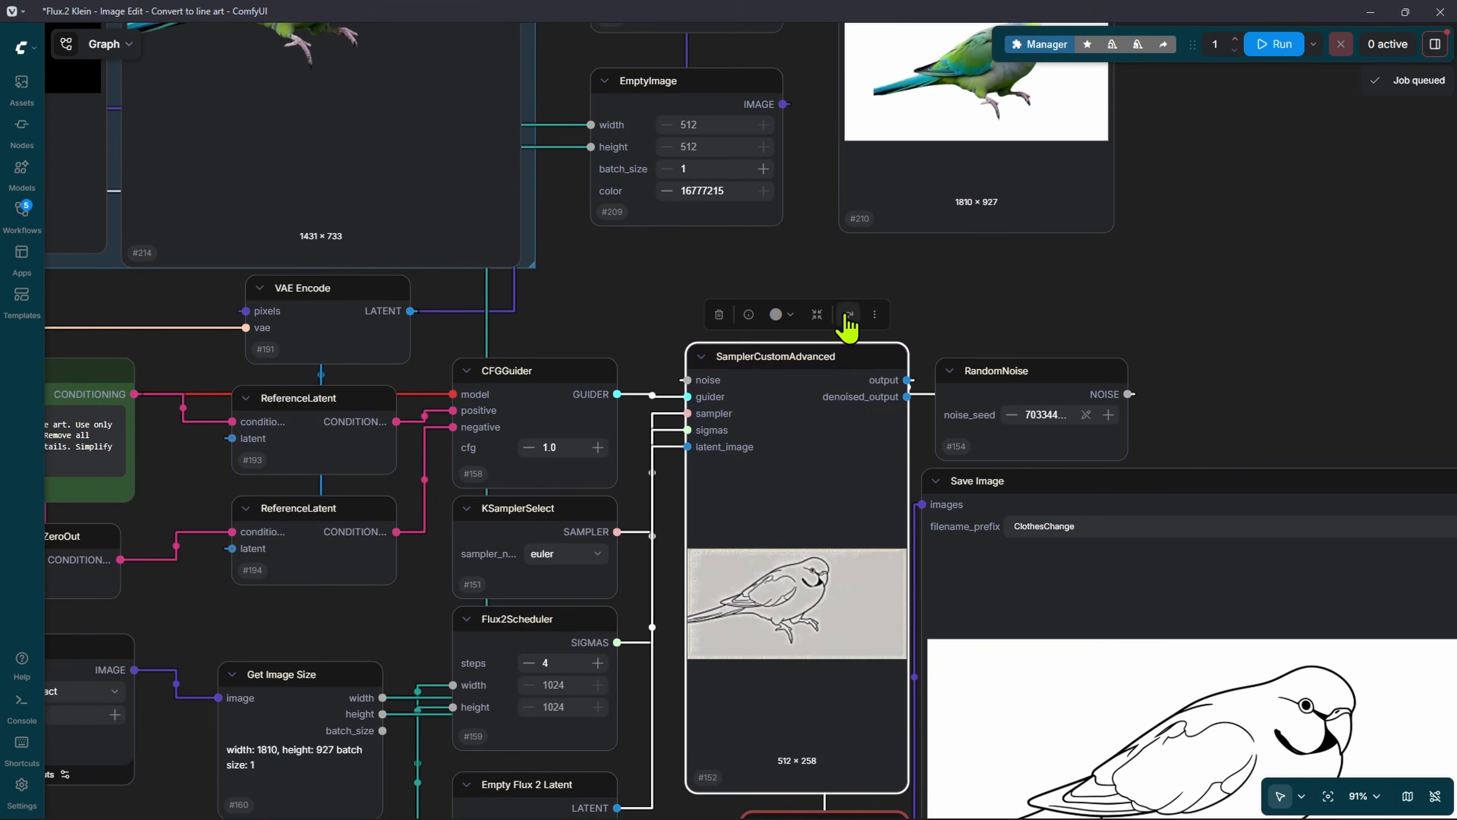
{"action": "left_click", "coordinate": [1271, 43]}
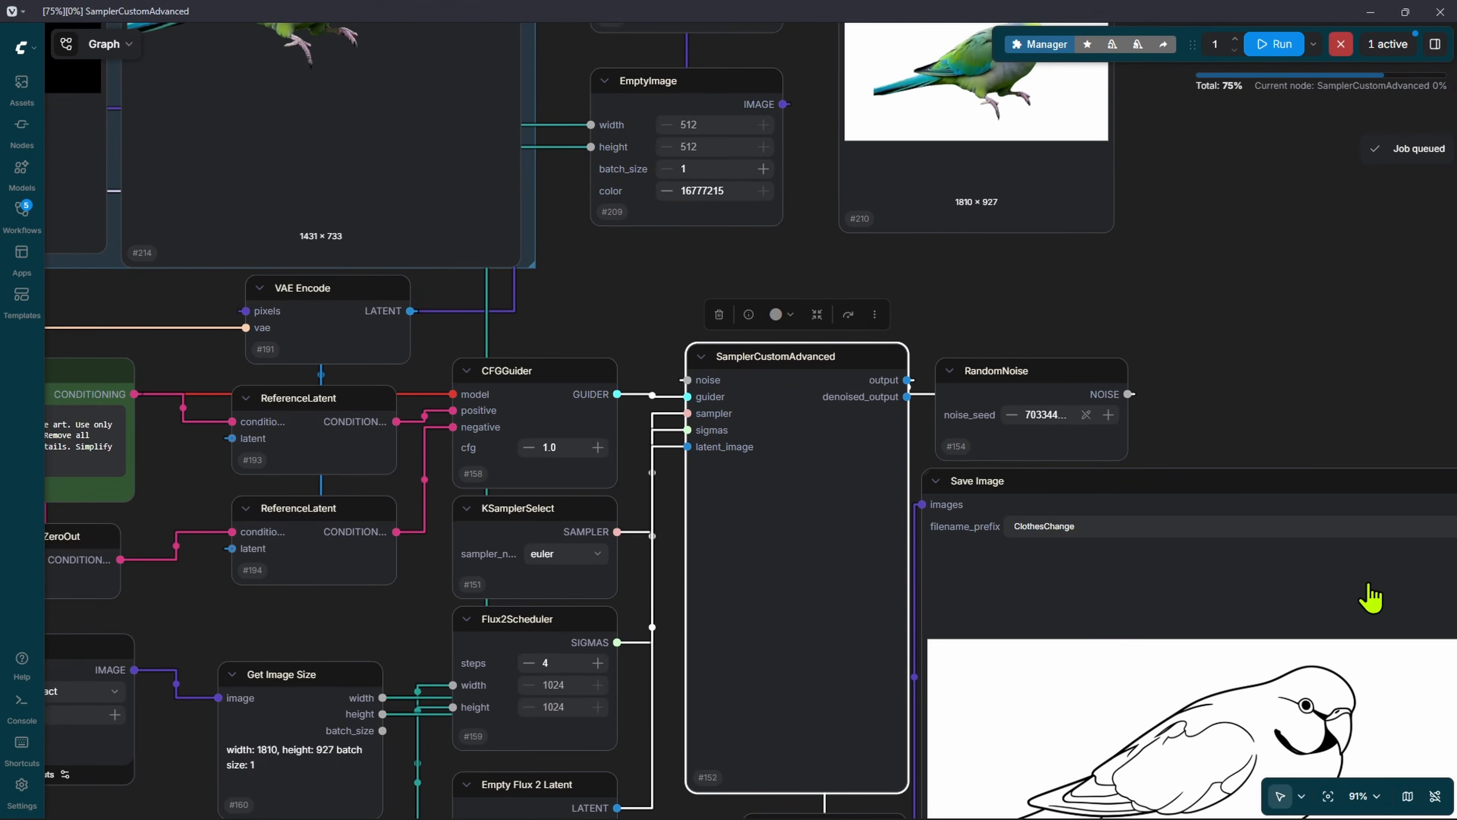
- Trace the image size from ImageScaleToTotalPixels through Get Image Size to Flux2Scheduler and Empty Flux 2 Latent
{"action": "left_click_drag", "start_coordinate": [1301, 581], "coordinate": [1215, 342]}
{"action": "scroll", "coordinate": [1215, 372], "scroll_direction": "down", "scroll_amount": 3}
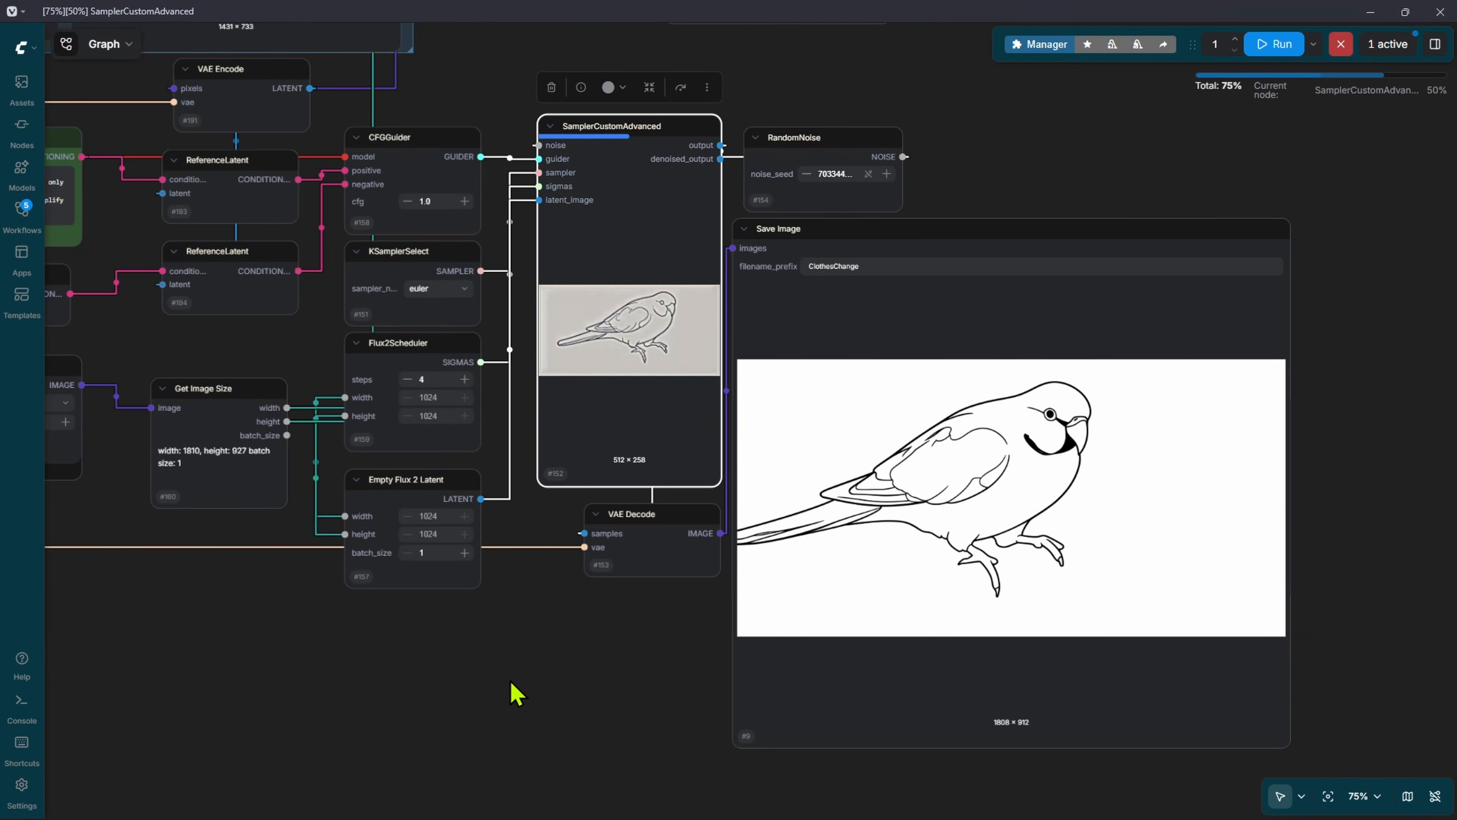
{"action": "left_click_drag", "start_coordinate": [511, 694], "coordinate": [893, 683]}
{"action": "scroll", "coordinate": [769, 580], "scroll_direction": "up", "scroll_amount": 3}
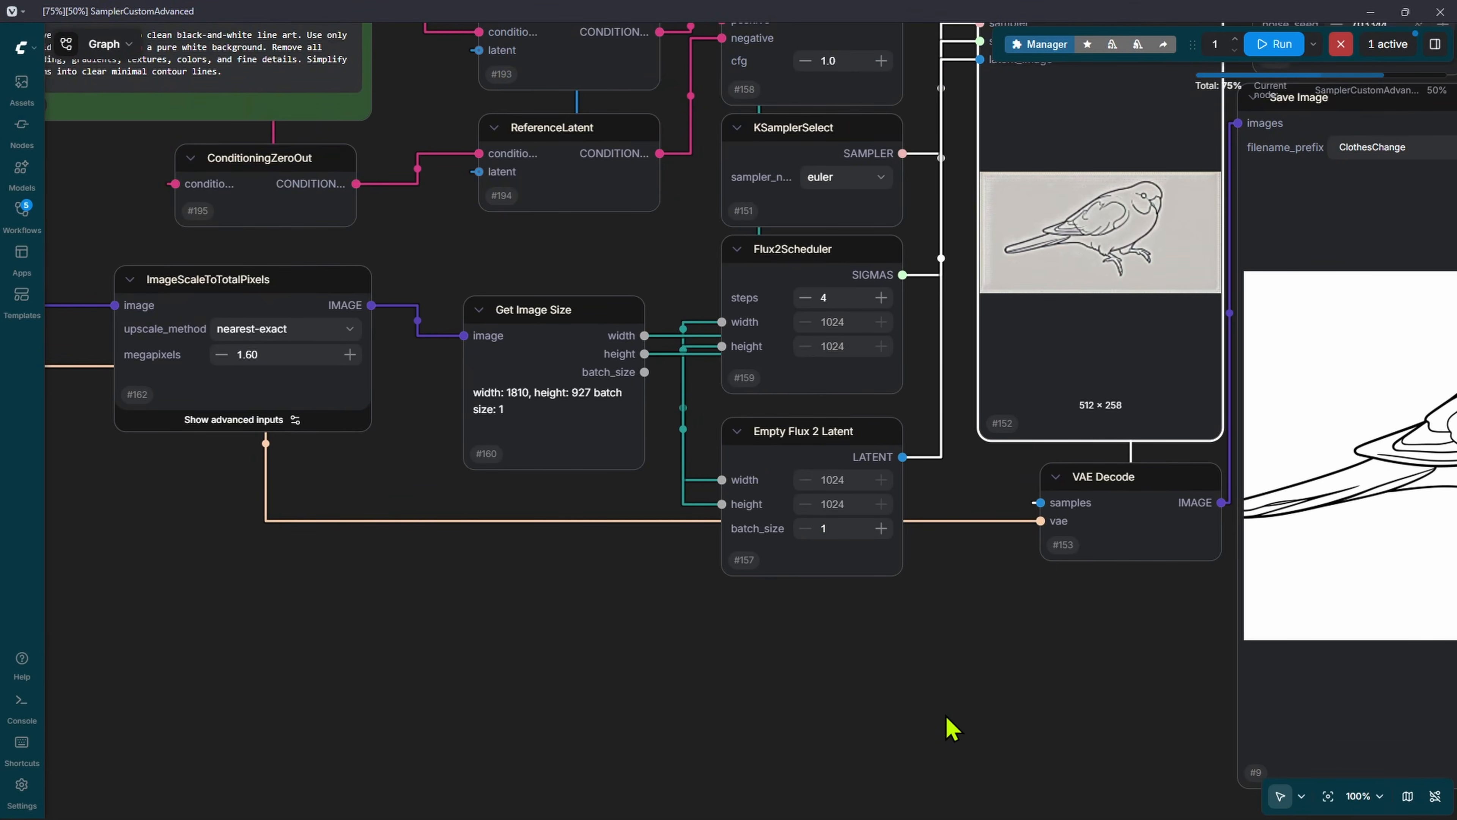
{"action": "scroll", "coordinate": [584, 589], "scroll_direction": "down", "scroll_amount": 1}
{"action": "left_click_drag", "start_coordinate": [216, 421], "coordinate": [563, 427]}
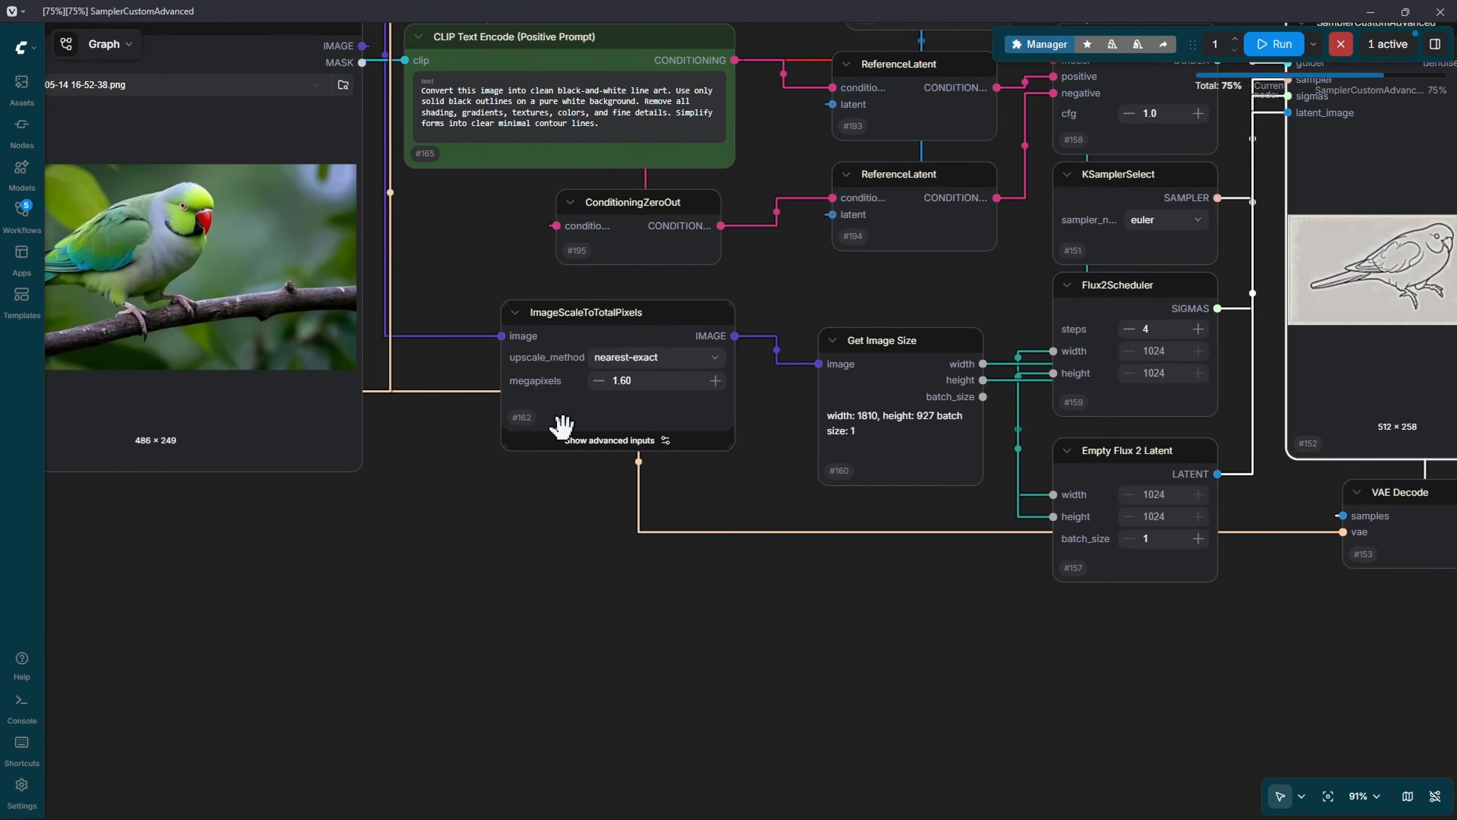
{"action": "left_click", "coordinate": [615, 319]}
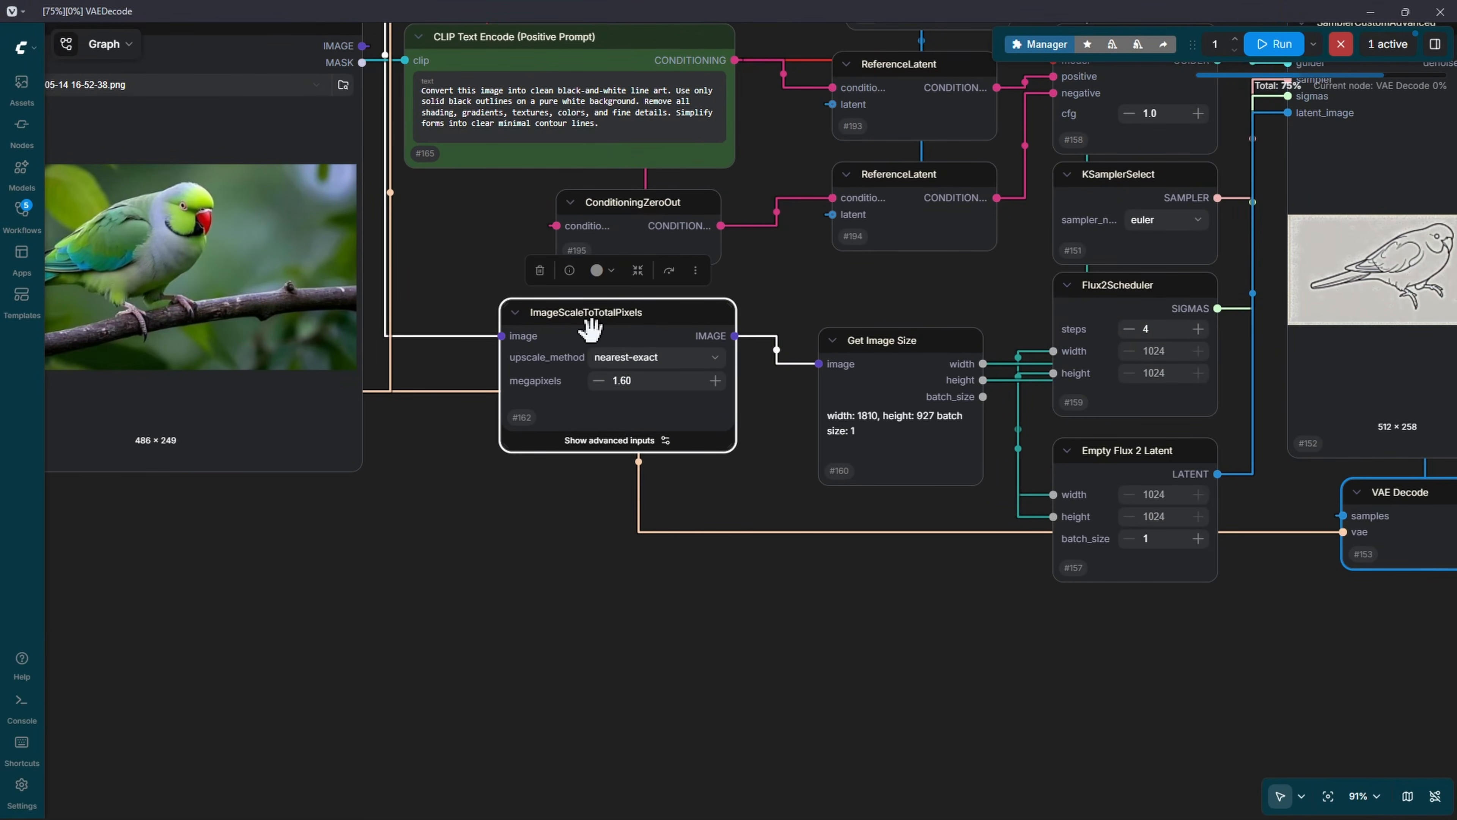
{"action": "left_click", "coordinate": [959, 345]}
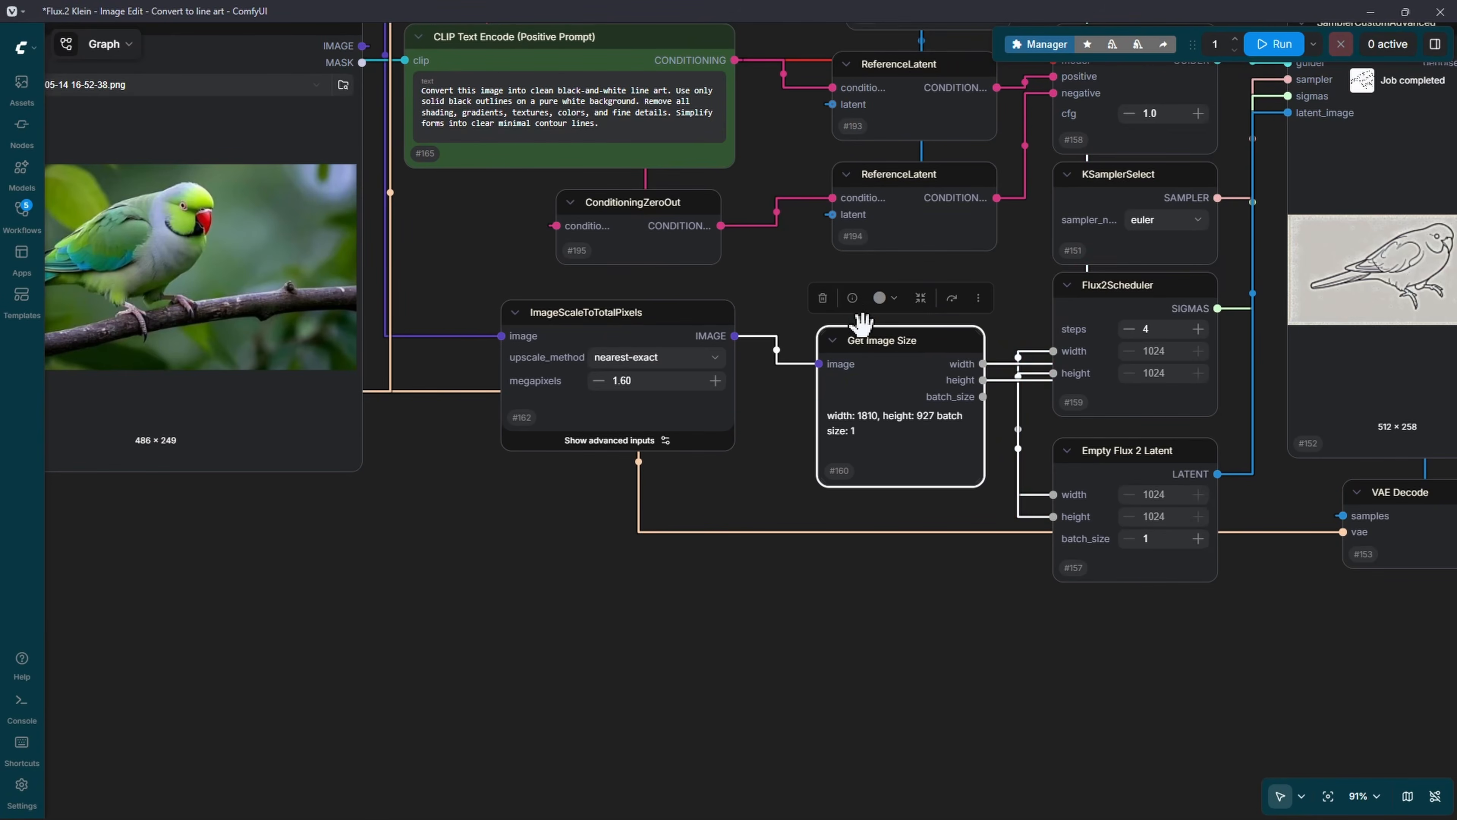
{"action": "left_click_drag", "start_coordinate": [1265, 642], "coordinate": [1014, 619]}
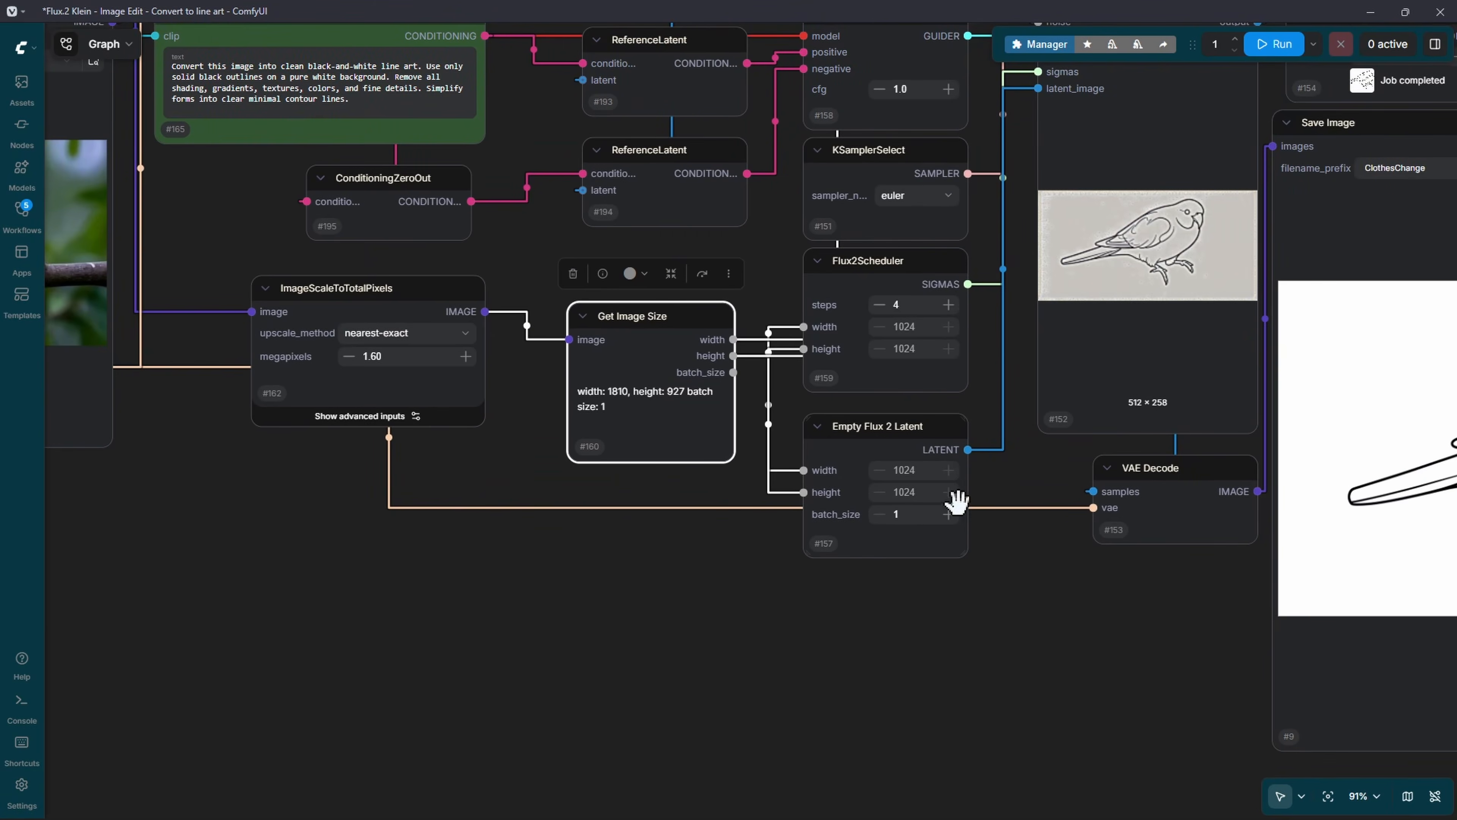
{"action": "scroll", "coordinate": [915, 451], "scroll_direction": "up", "scroll_amount": 3}
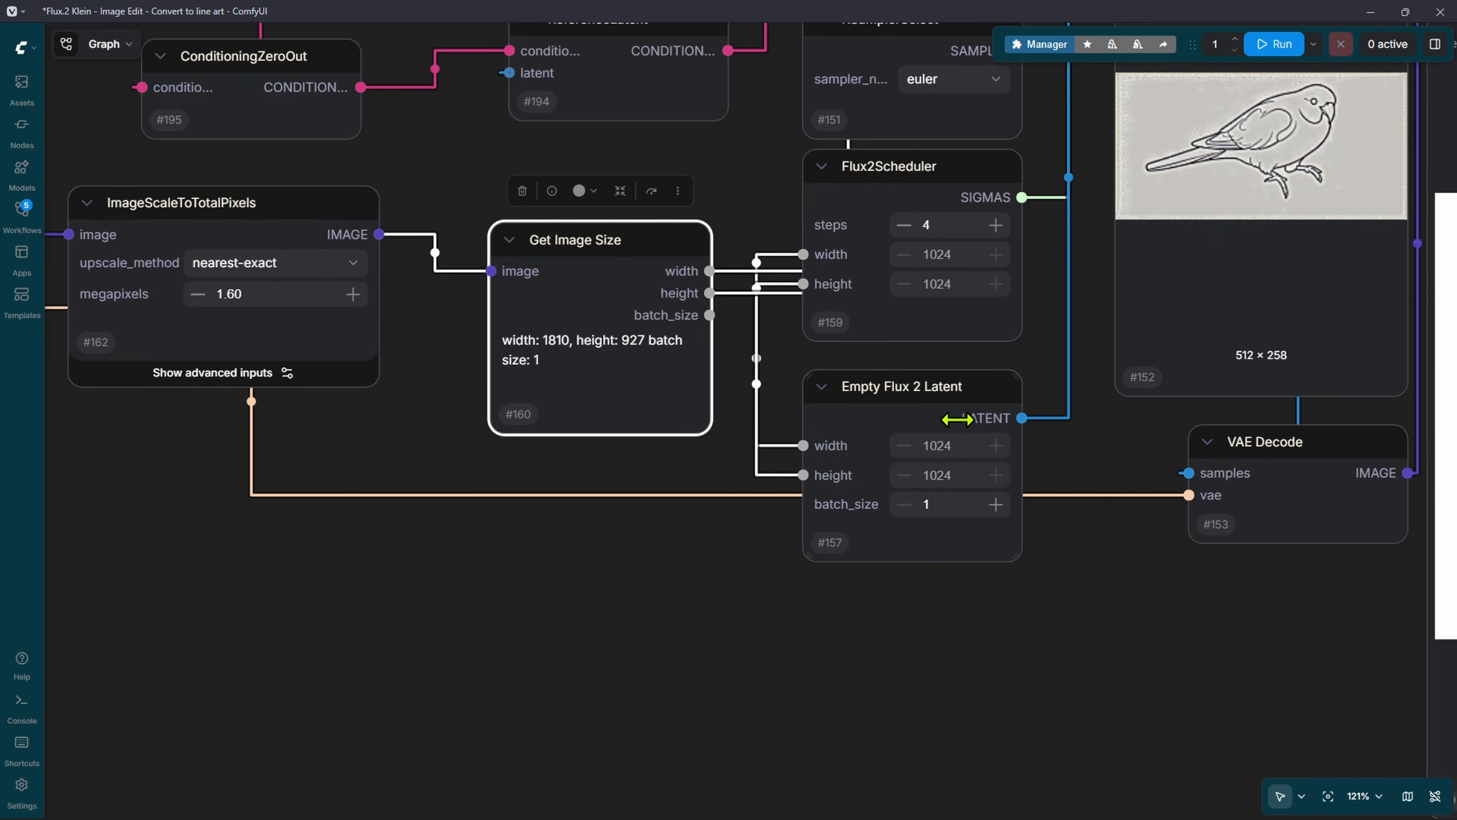
{"action": "left_click_drag", "start_coordinate": [593, 258], "coordinate": [548, 243]}
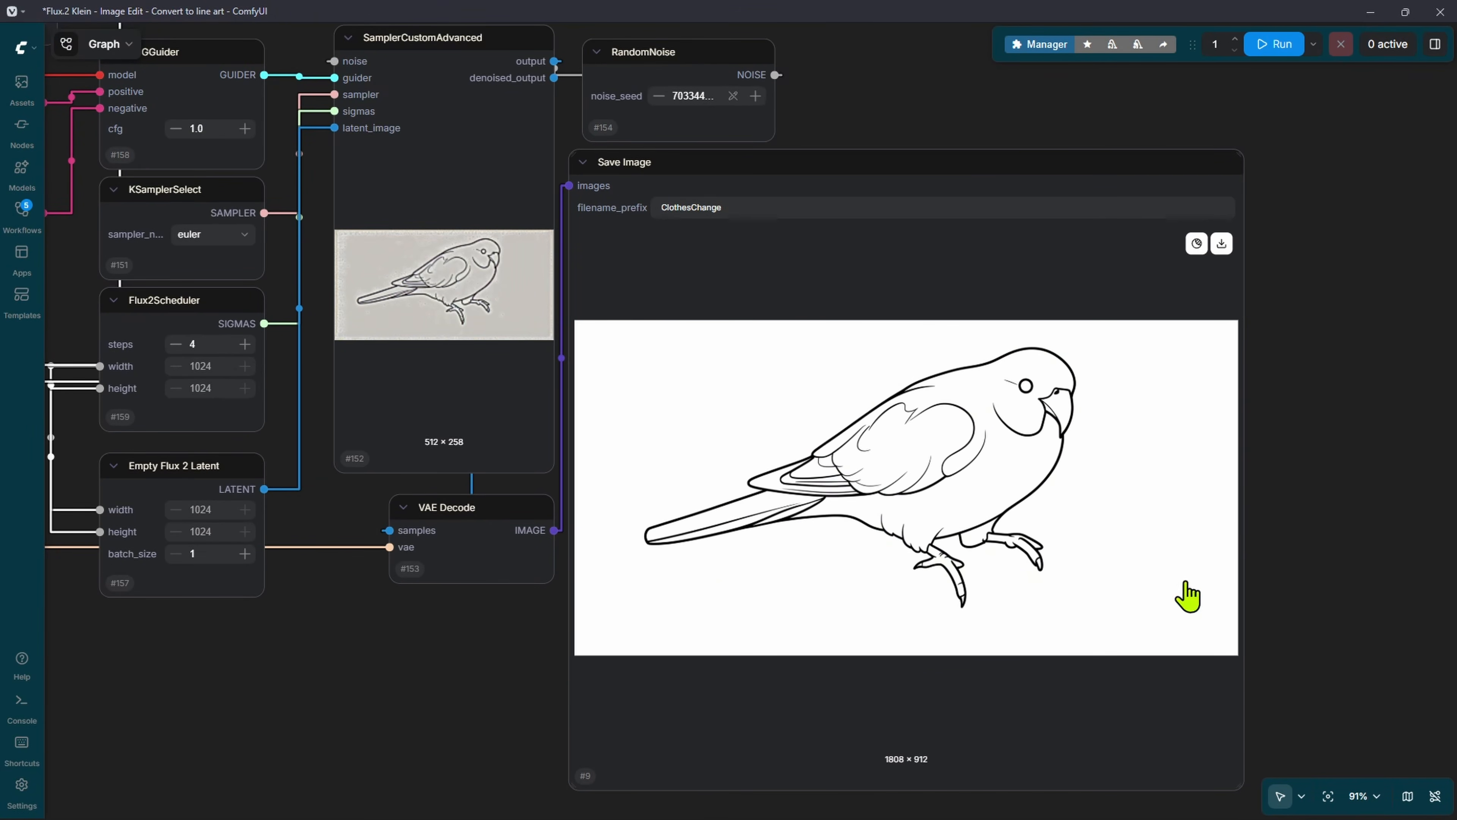
- Examine the new parrot line art in Save Image up close and review it alongside the sampling nodes
{"action": "scroll", "coordinate": [1012, 413], "scroll_direction": "up", "scroll_amount": 10}
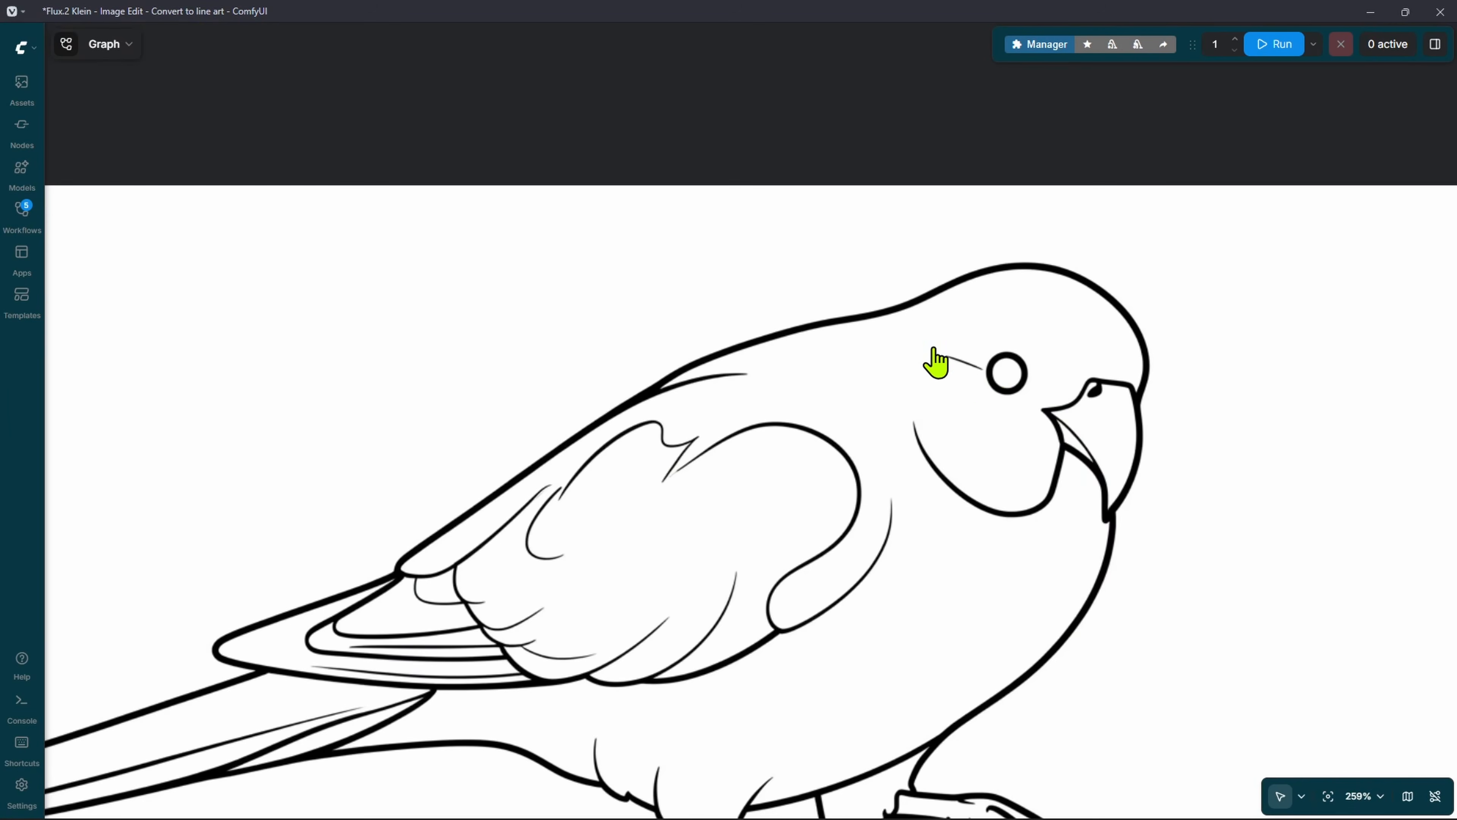
{"action": "left_click_drag", "start_coordinate": [735, 694], "coordinate": [884, 552]}
{"action": "scroll", "coordinate": [832, 356], "scroll_direction": "up", "scroll_amount": 10}
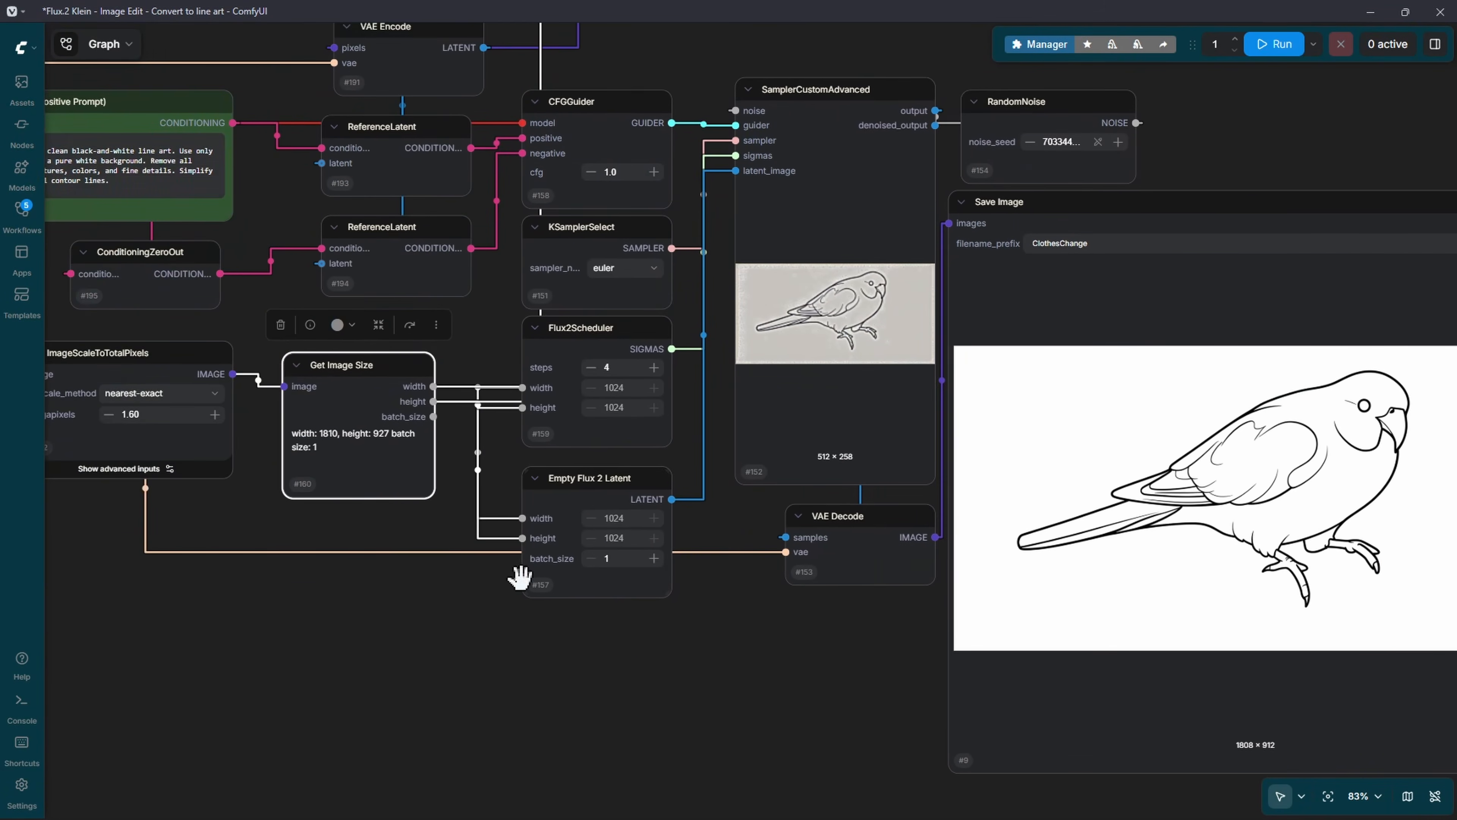
{"action": "scroll", "coordinate": [654, 609], "scroll_direction": "down", "scroll_amount": 4}
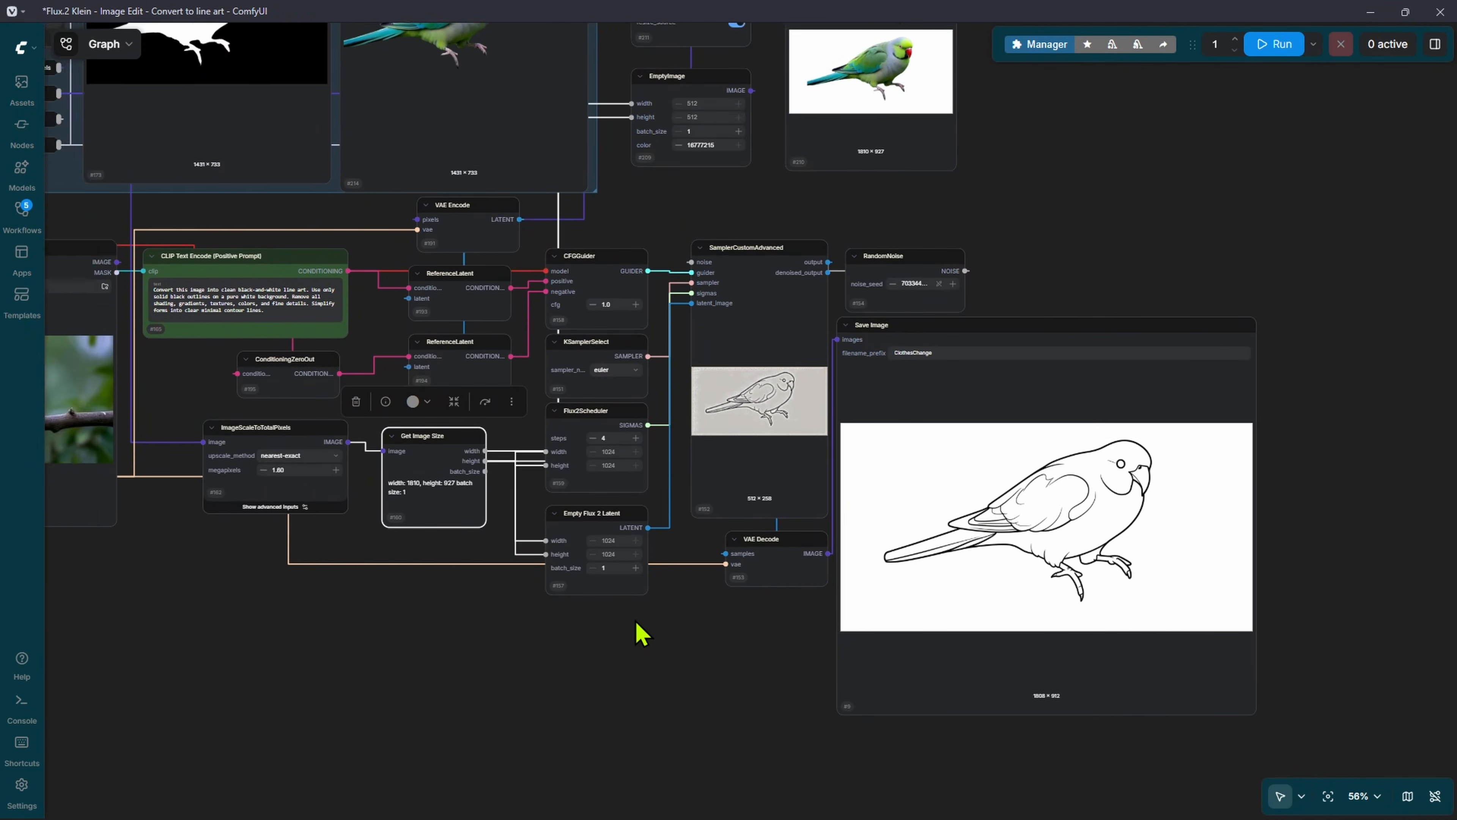